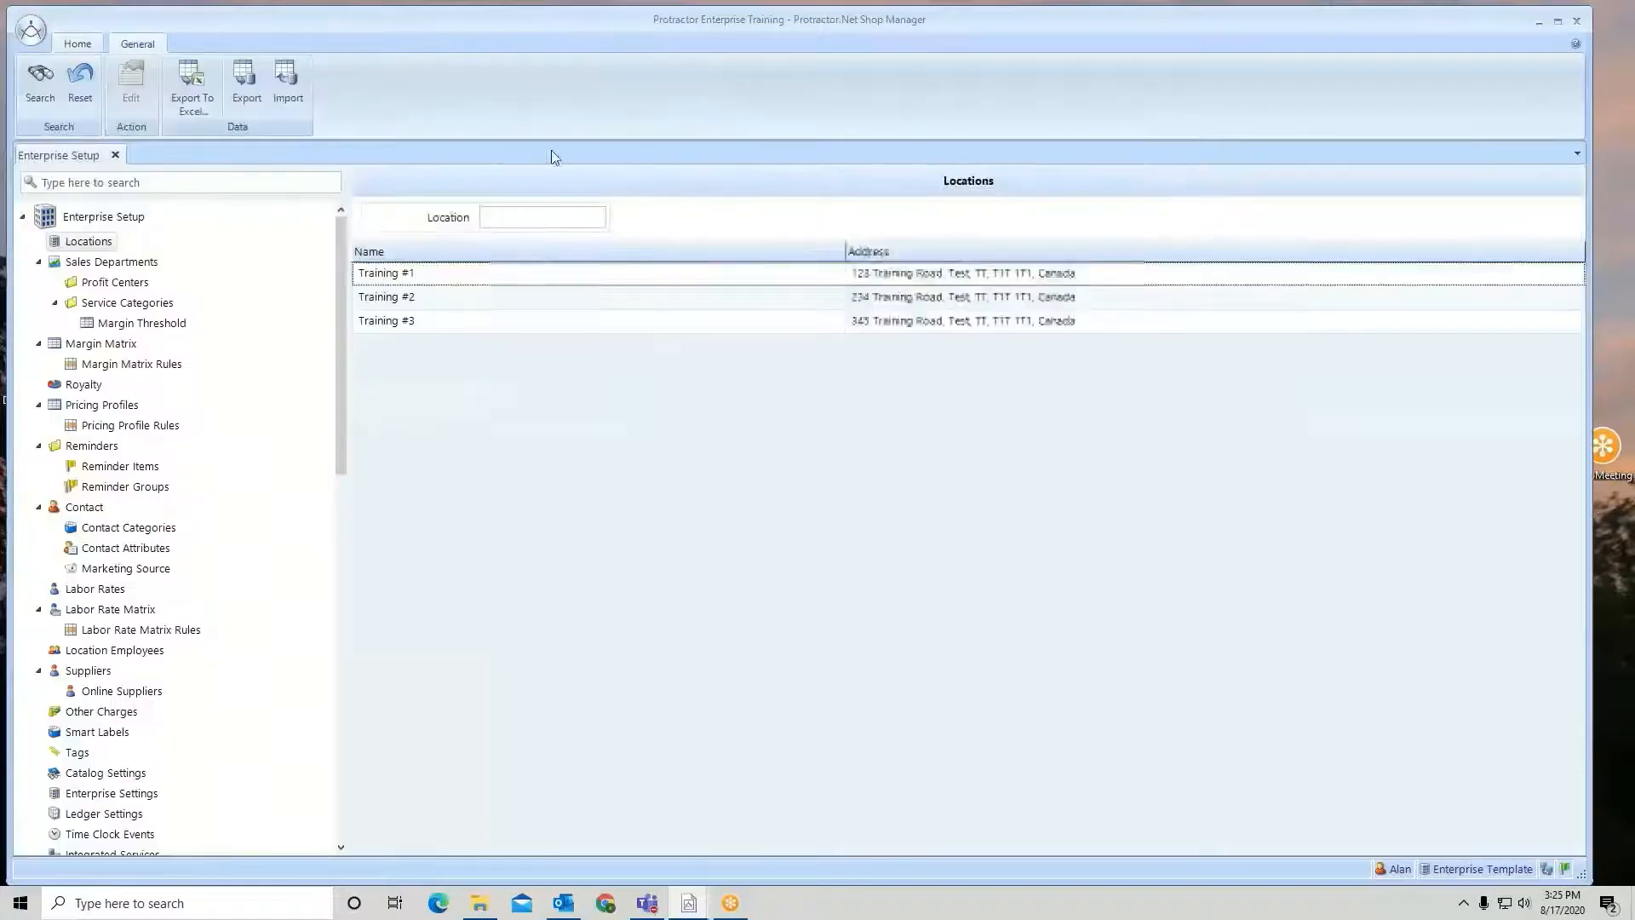
List all receivable accounts in the Accounting section of Enterprise Setup.
drag(340, 250, 355, 580)
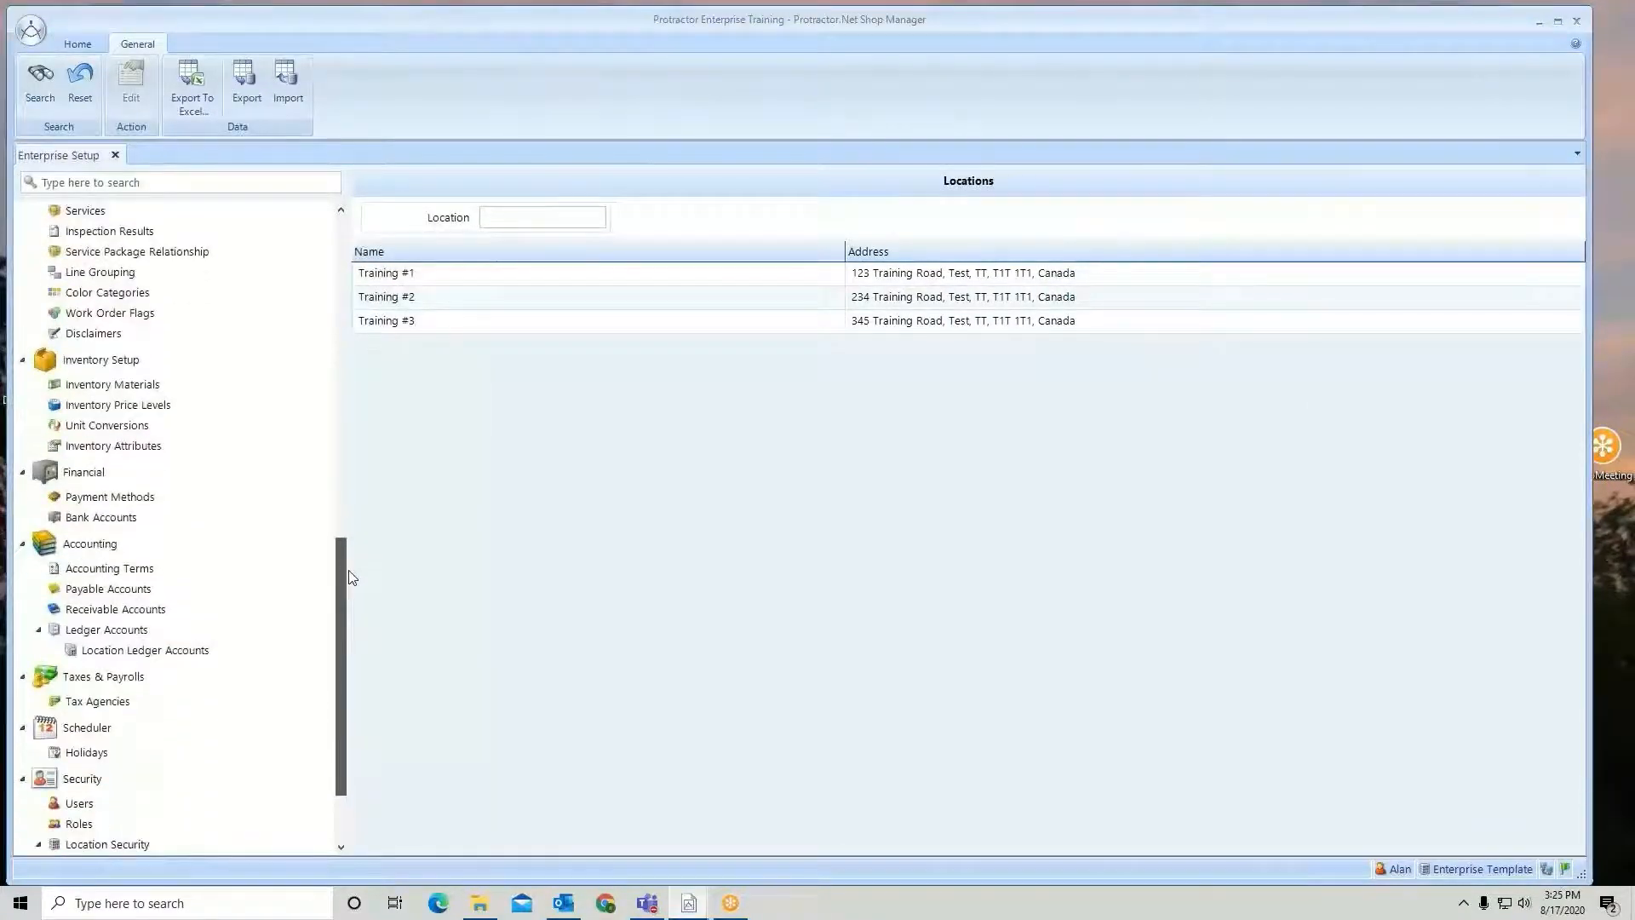
click(124, 613)
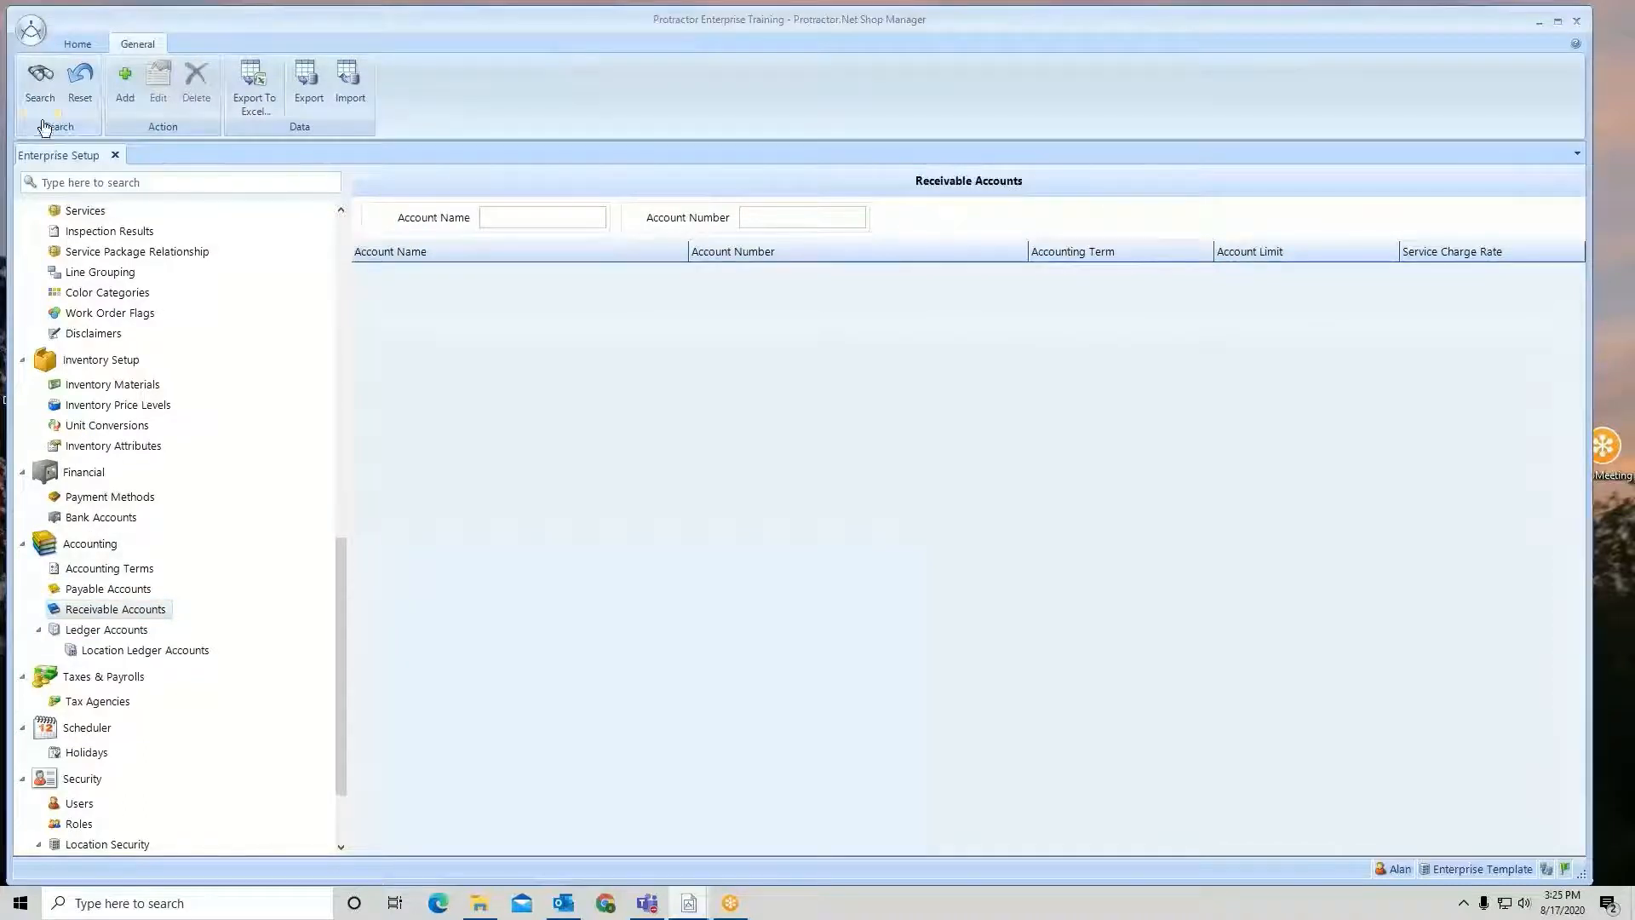
click(39, 79)
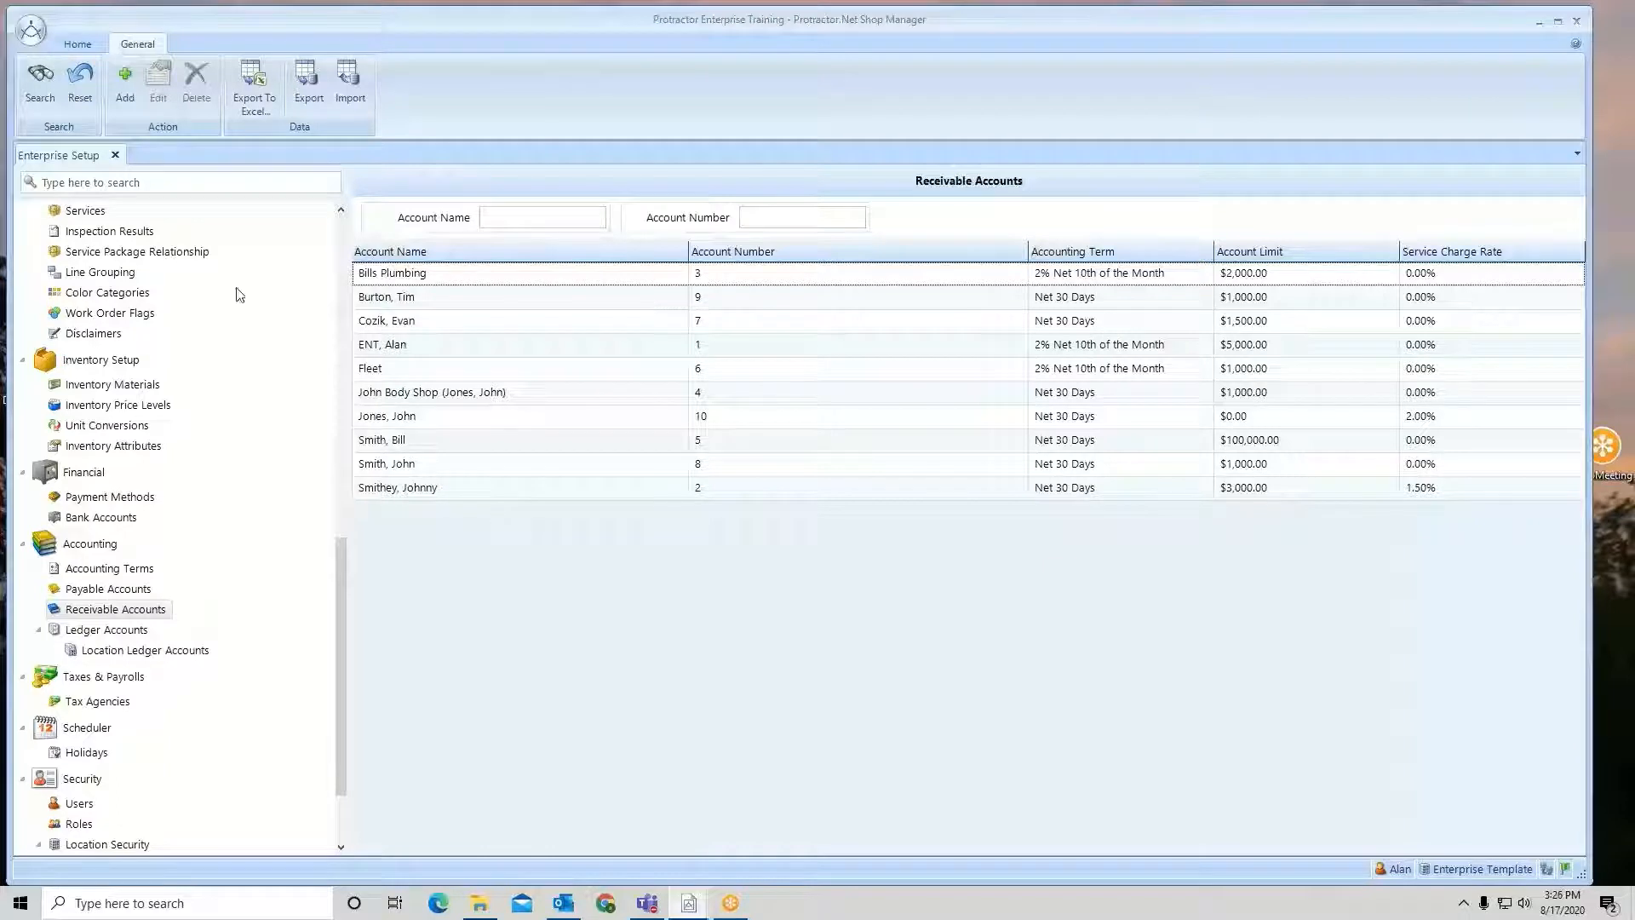
Open the enterprise Accounting module on the receivable side and list every account with the wildcard *.
click(78, 44)
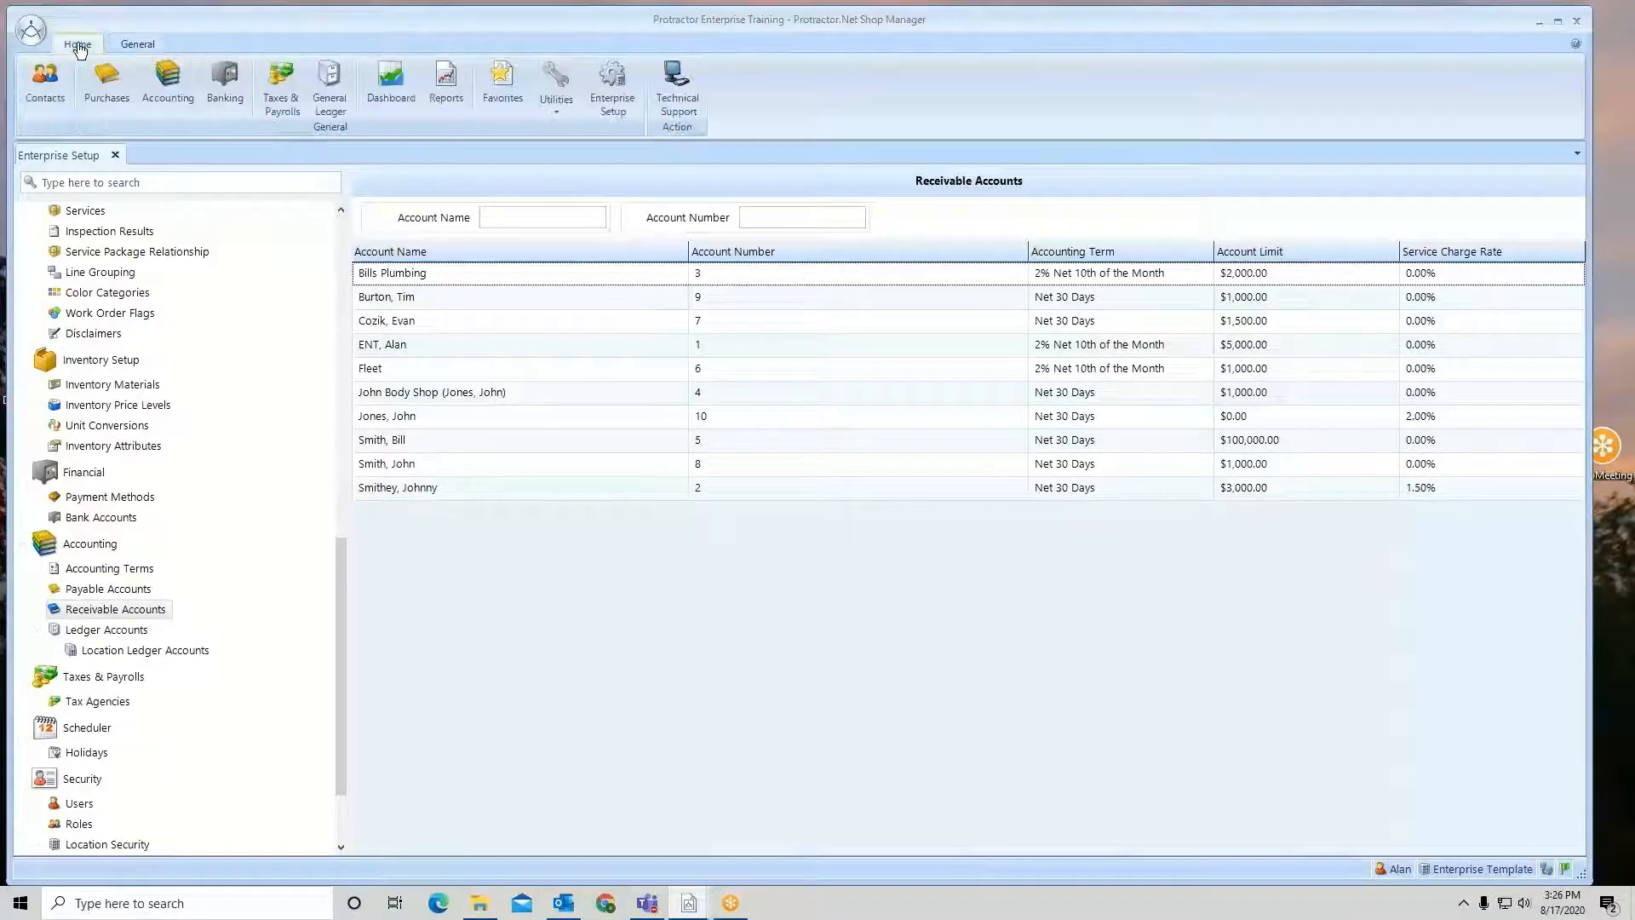
click(174, 76)
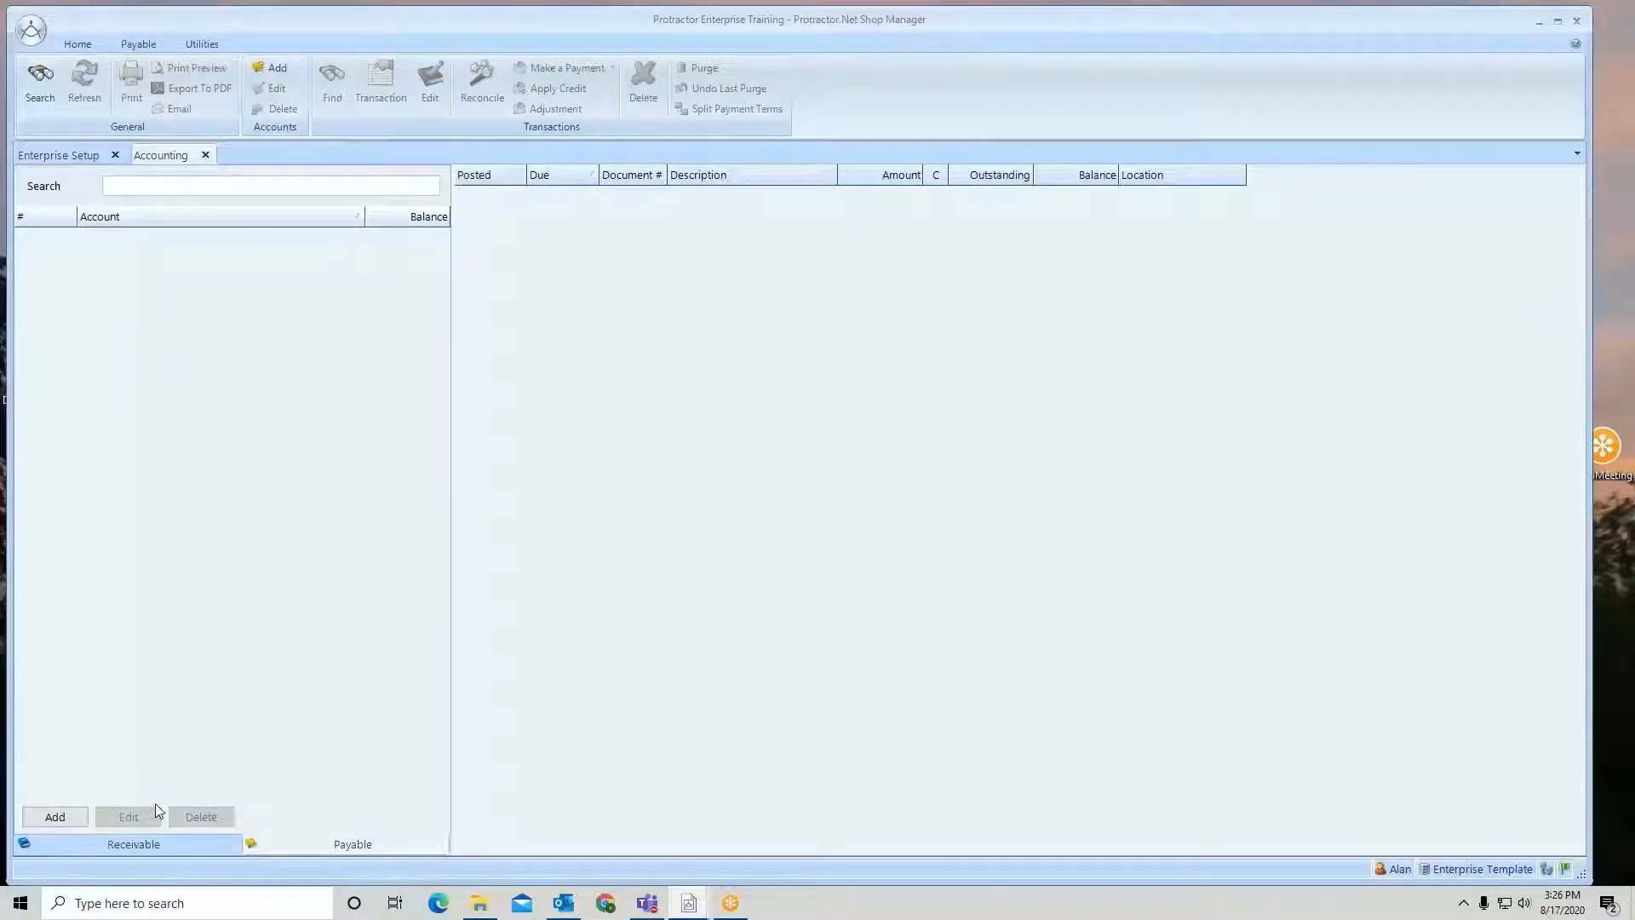
click(146, 849)
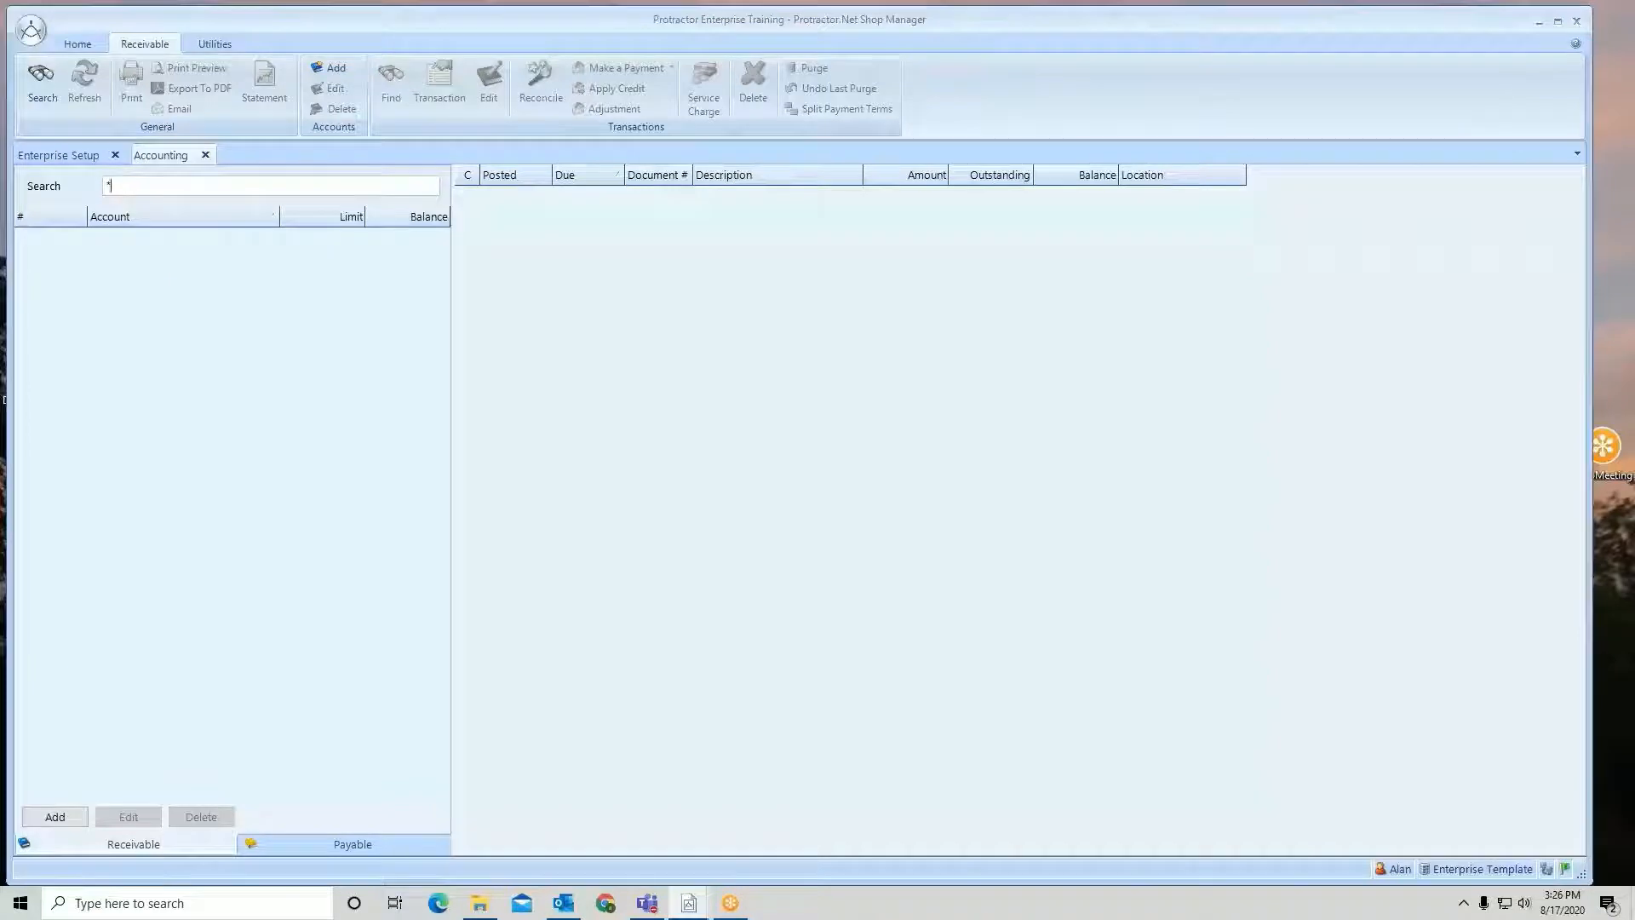
key(Return)
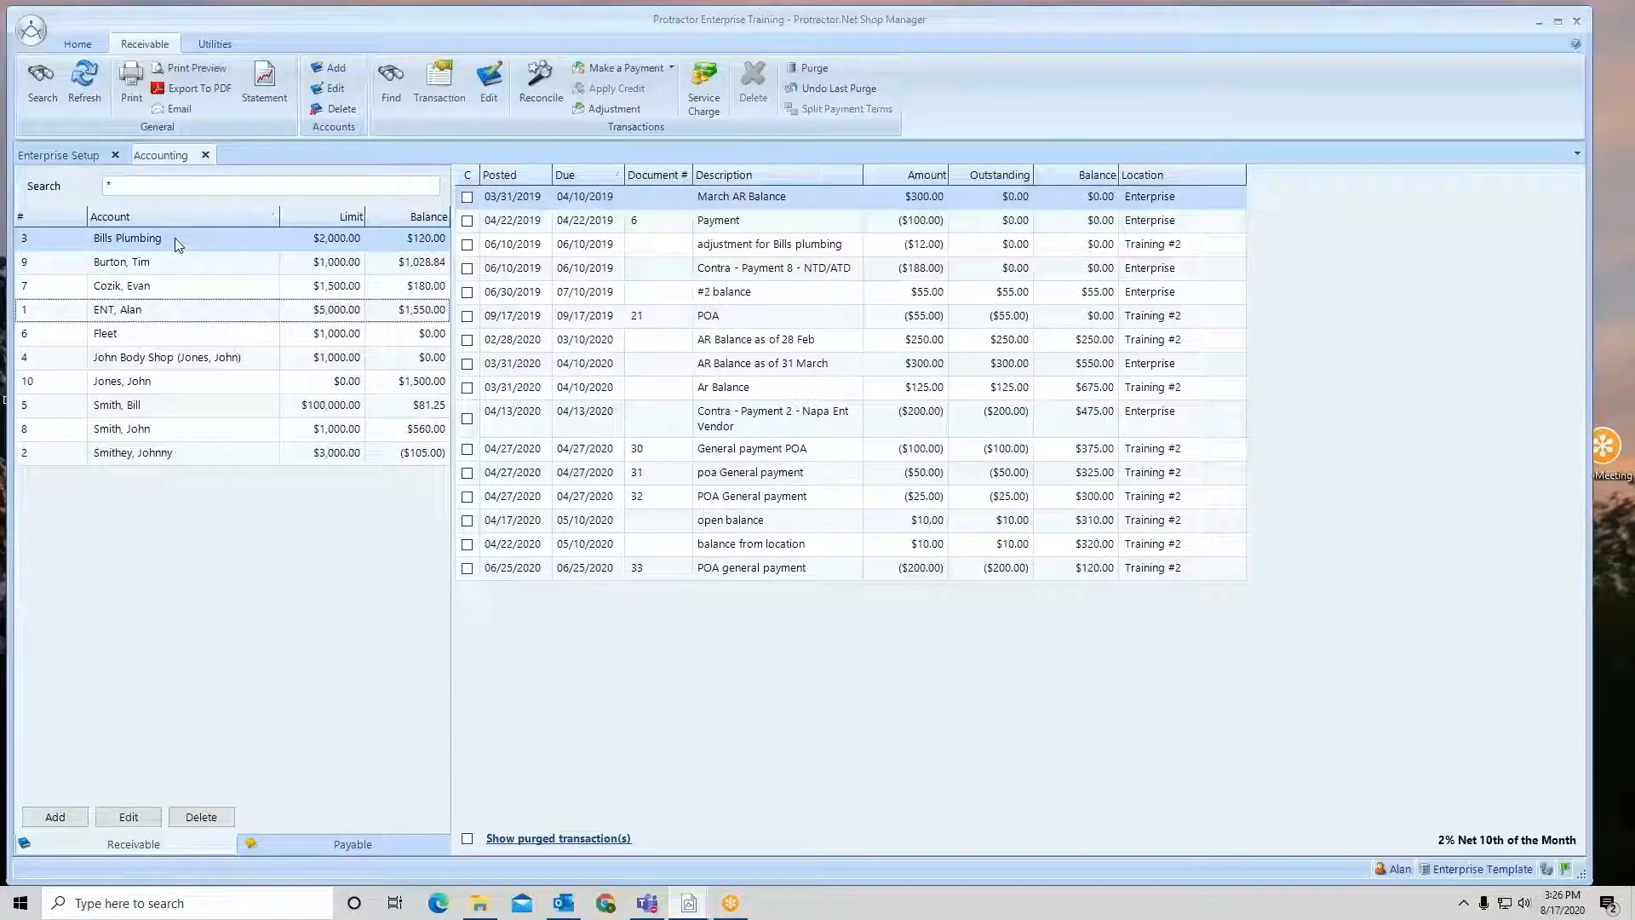
Review the transactions of the second and third accounts in the enterprise receivable list, ending on the second account.
click(173, 265)
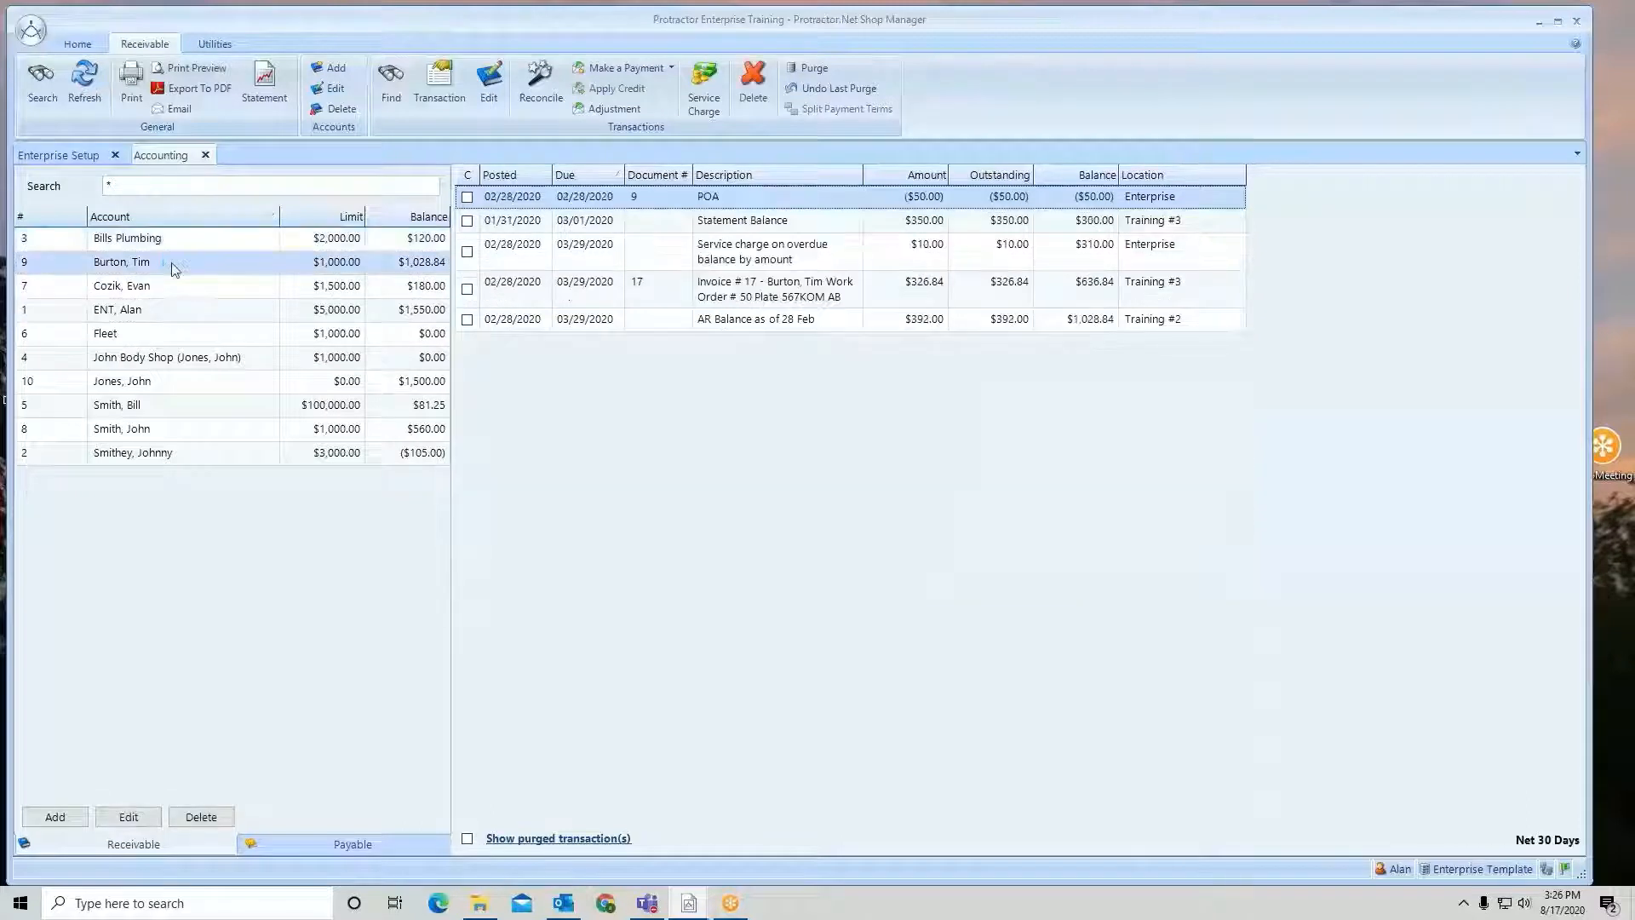
click(174, 292)
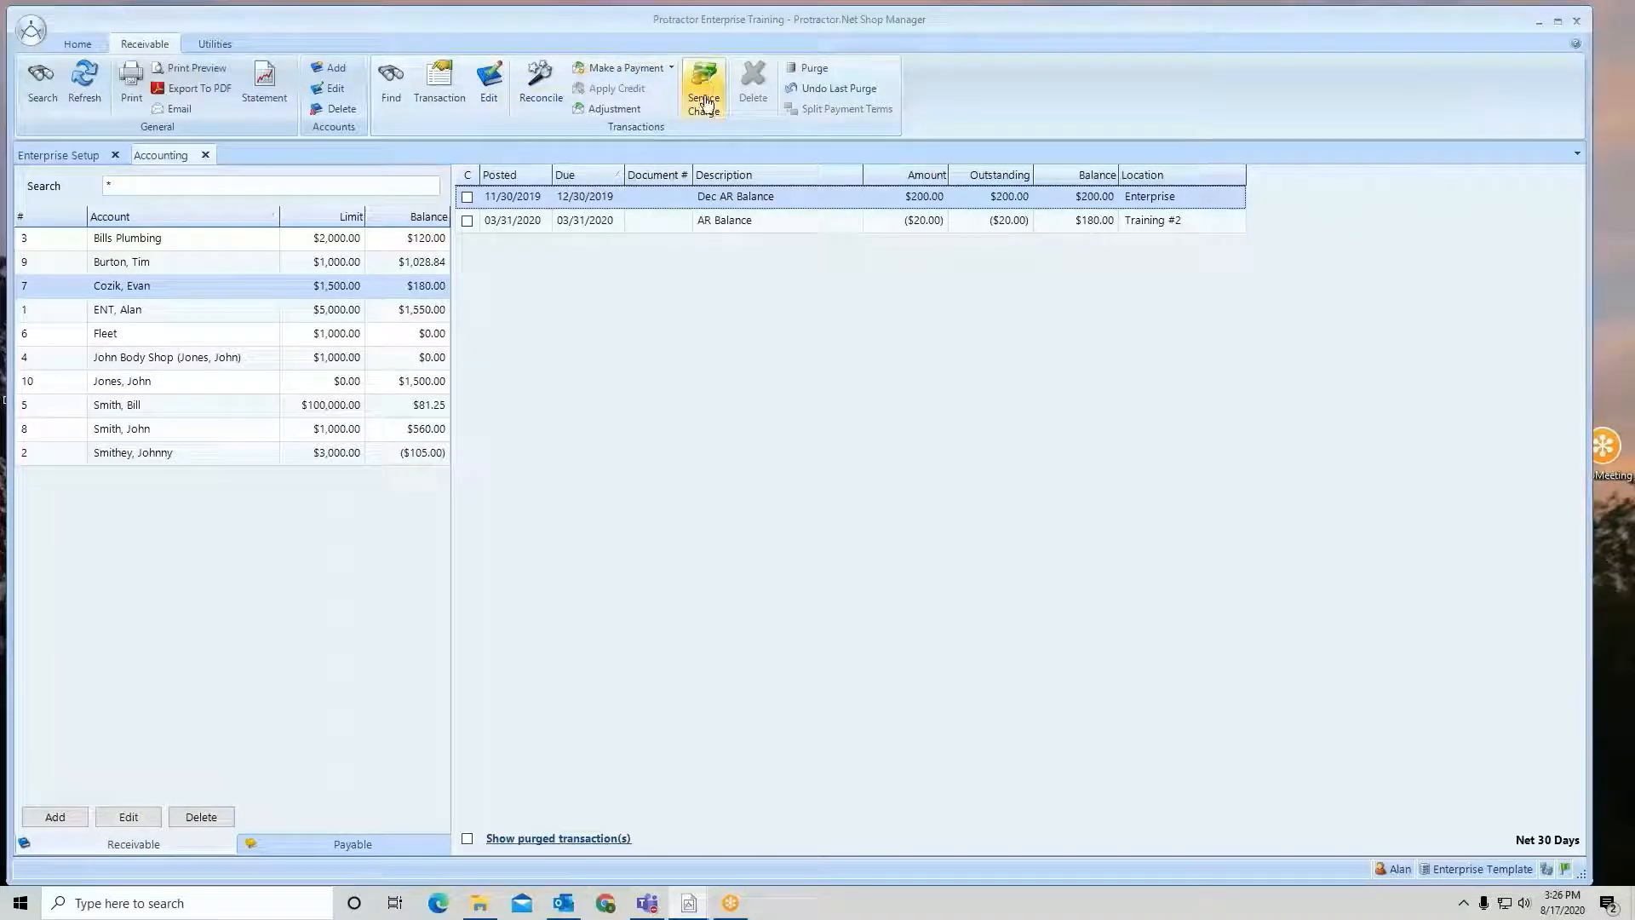
click(726, 224)
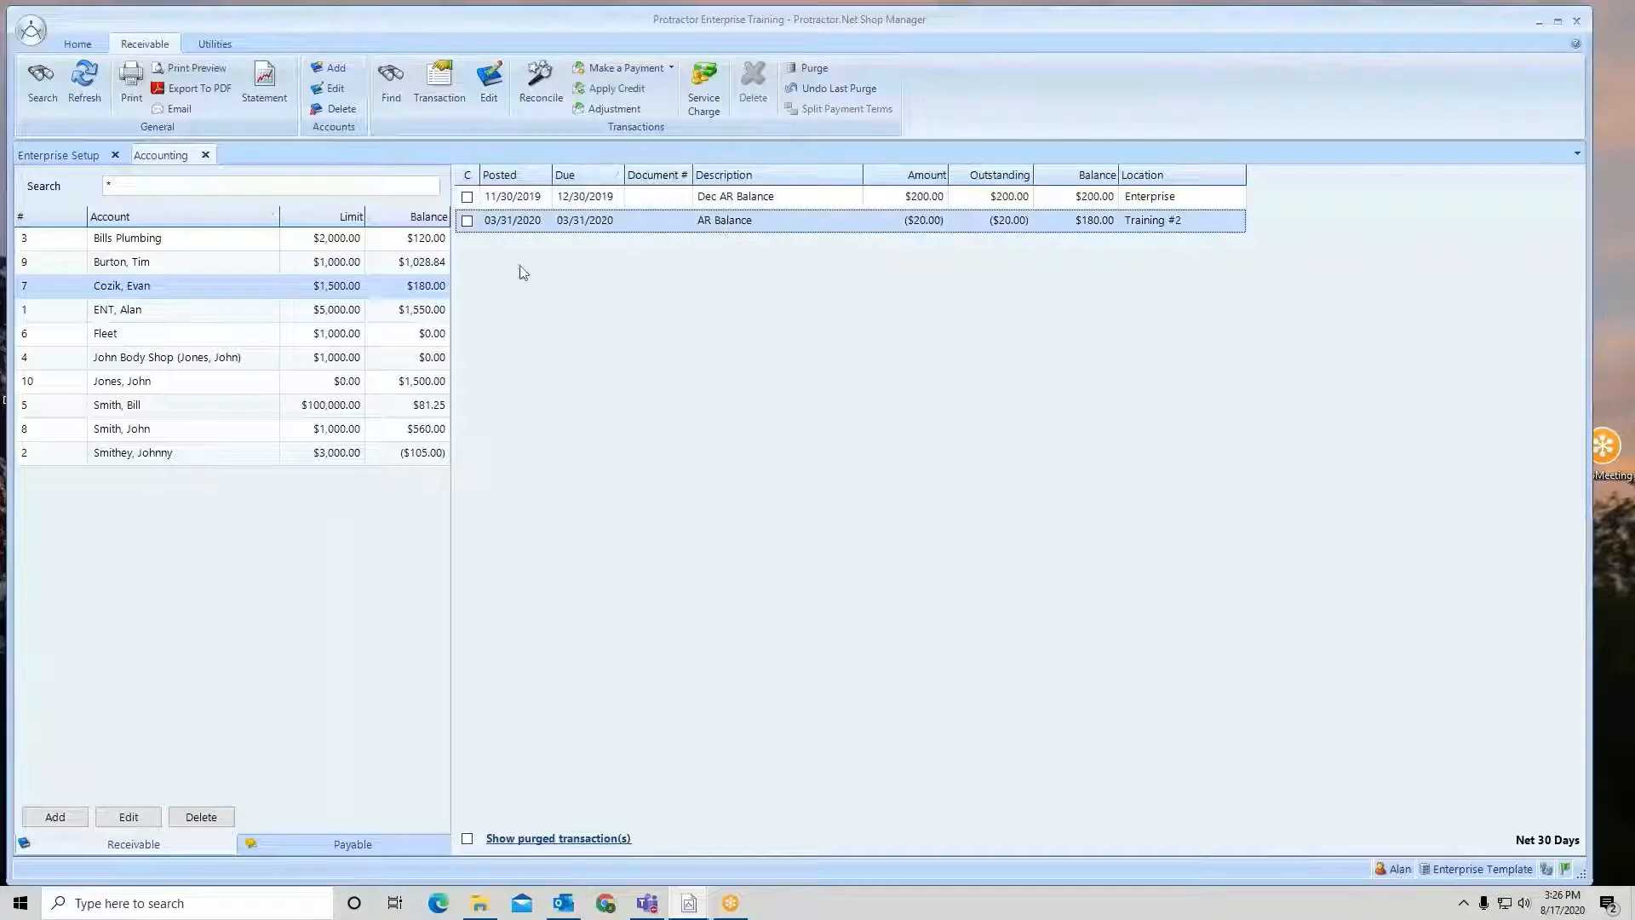
click(427, 264)
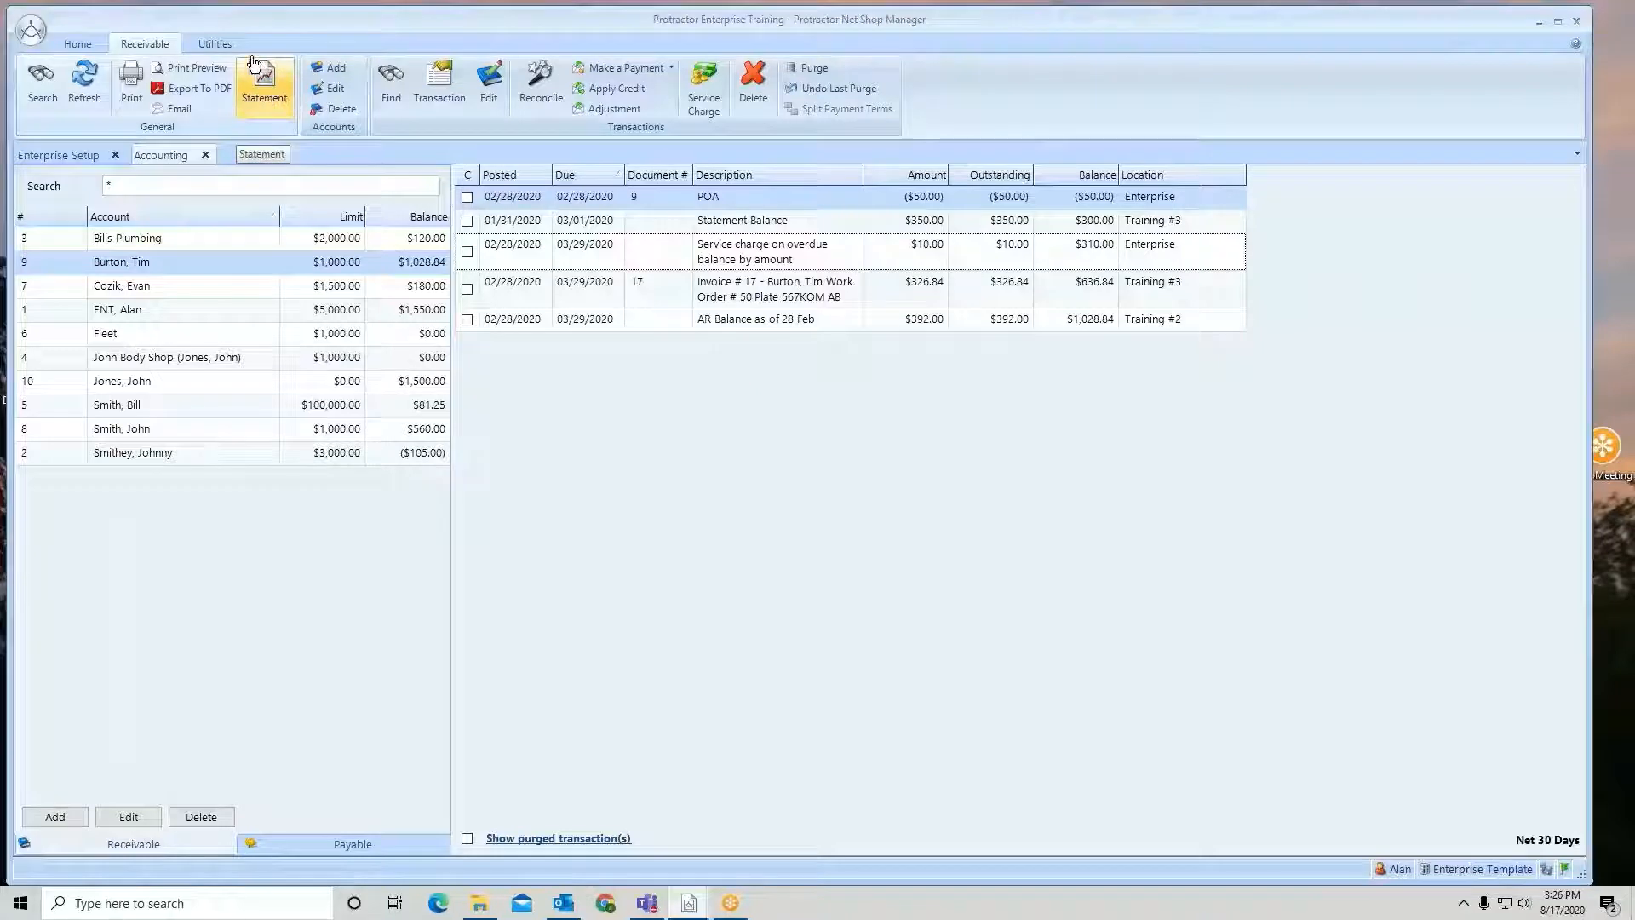
Examine the batch service charge and statement preparation utilities for receivables, then return to the receivable commands.
click(220, 49)
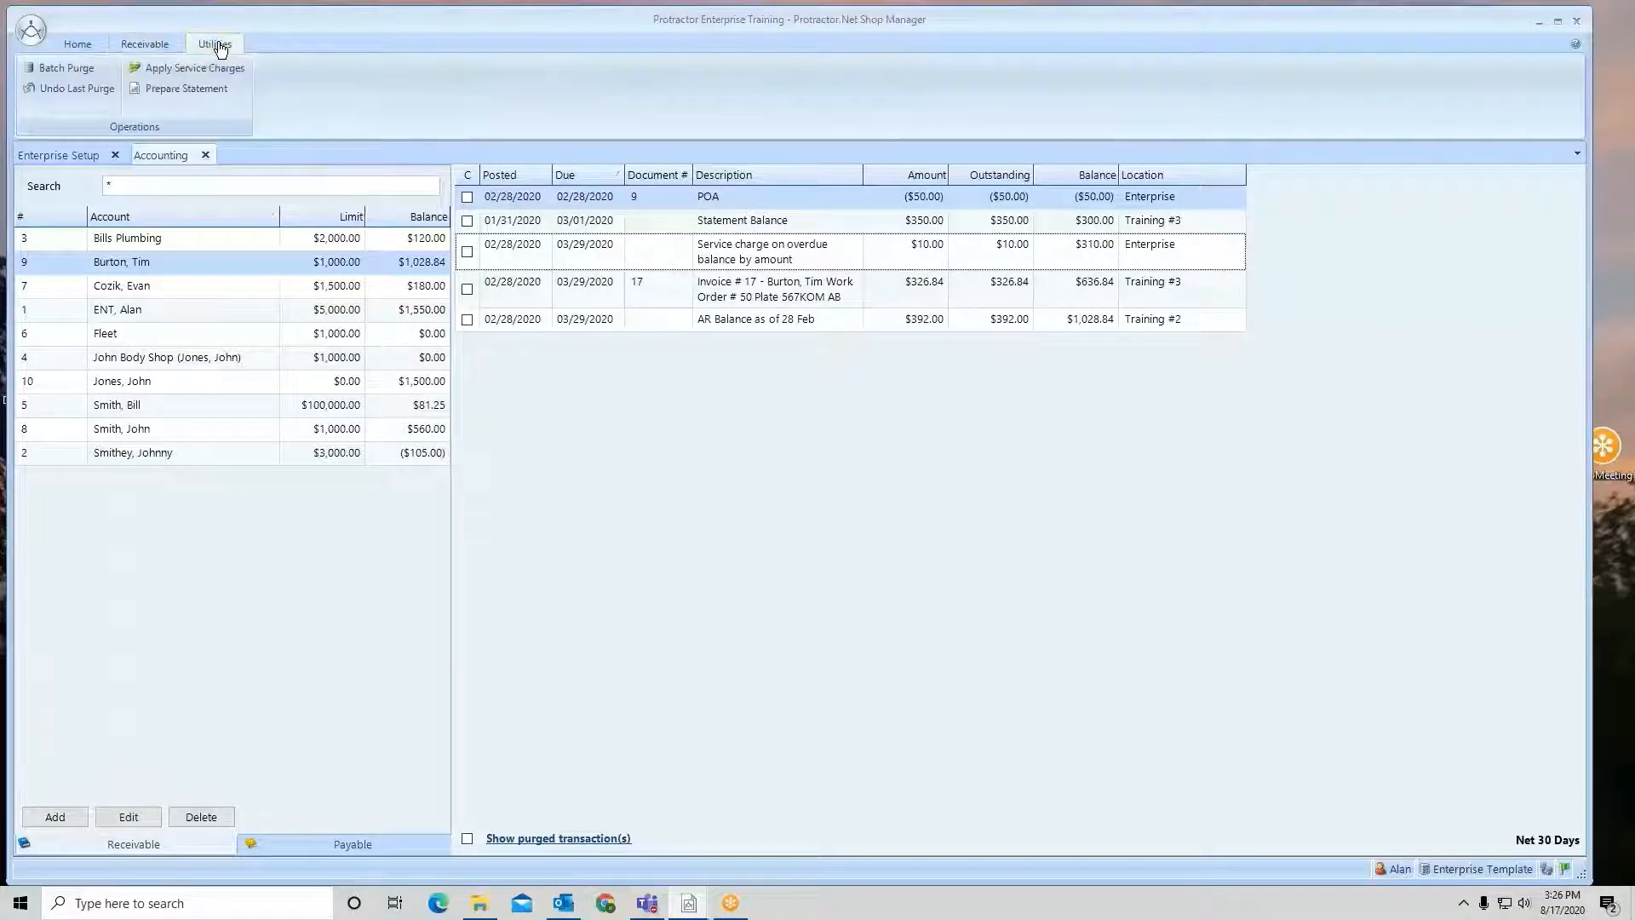
click(219, 71)
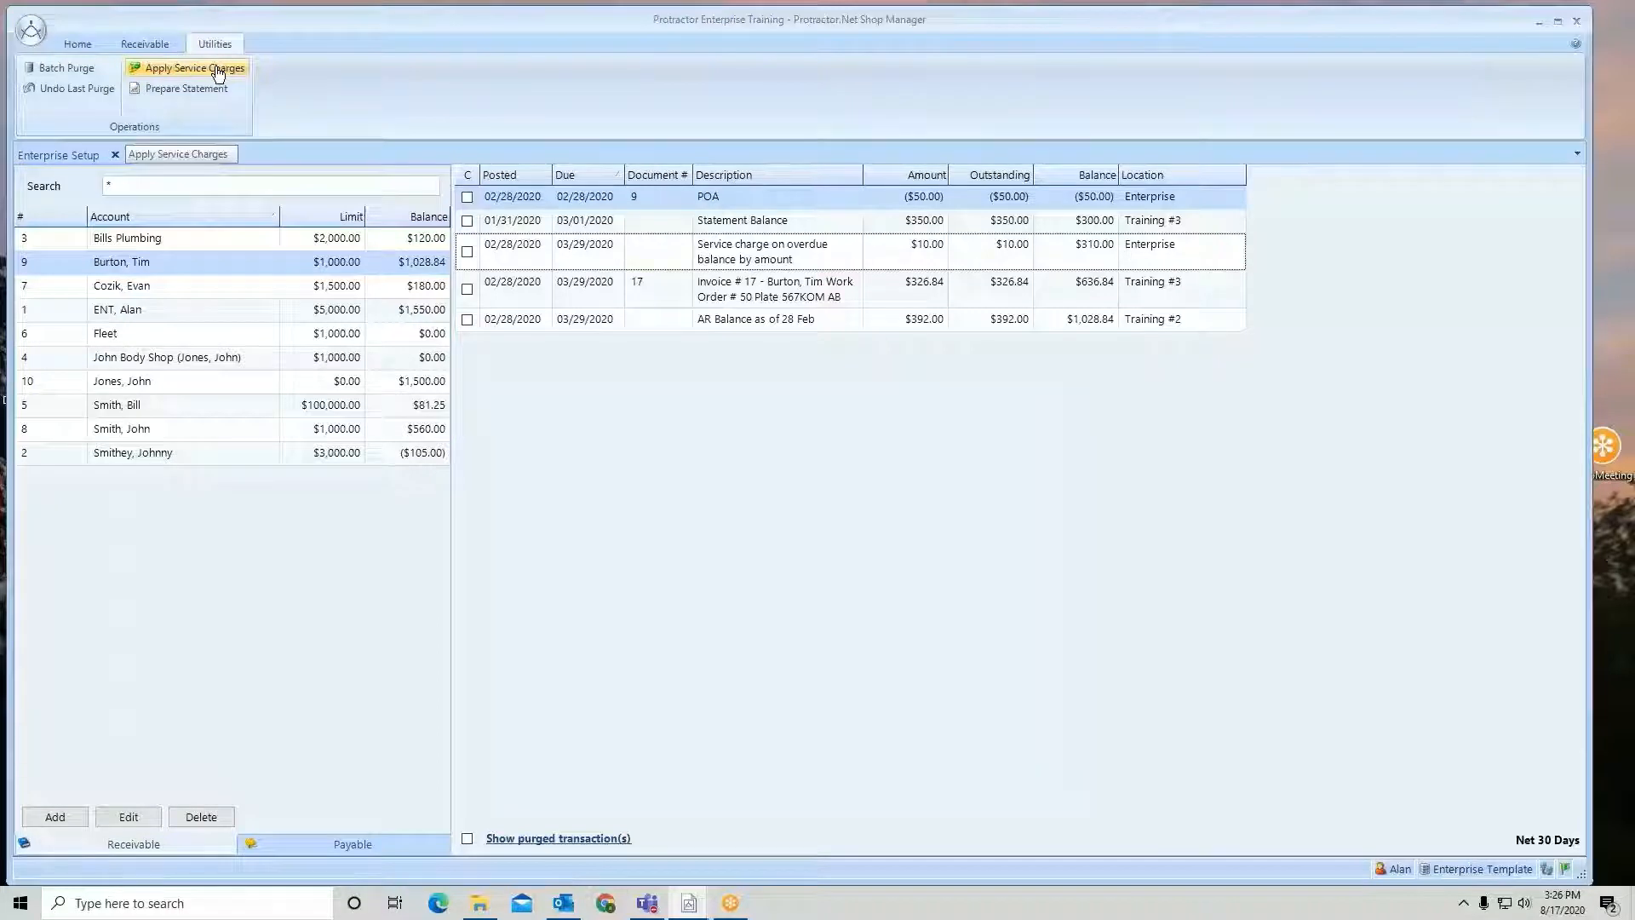
click(209, 90)
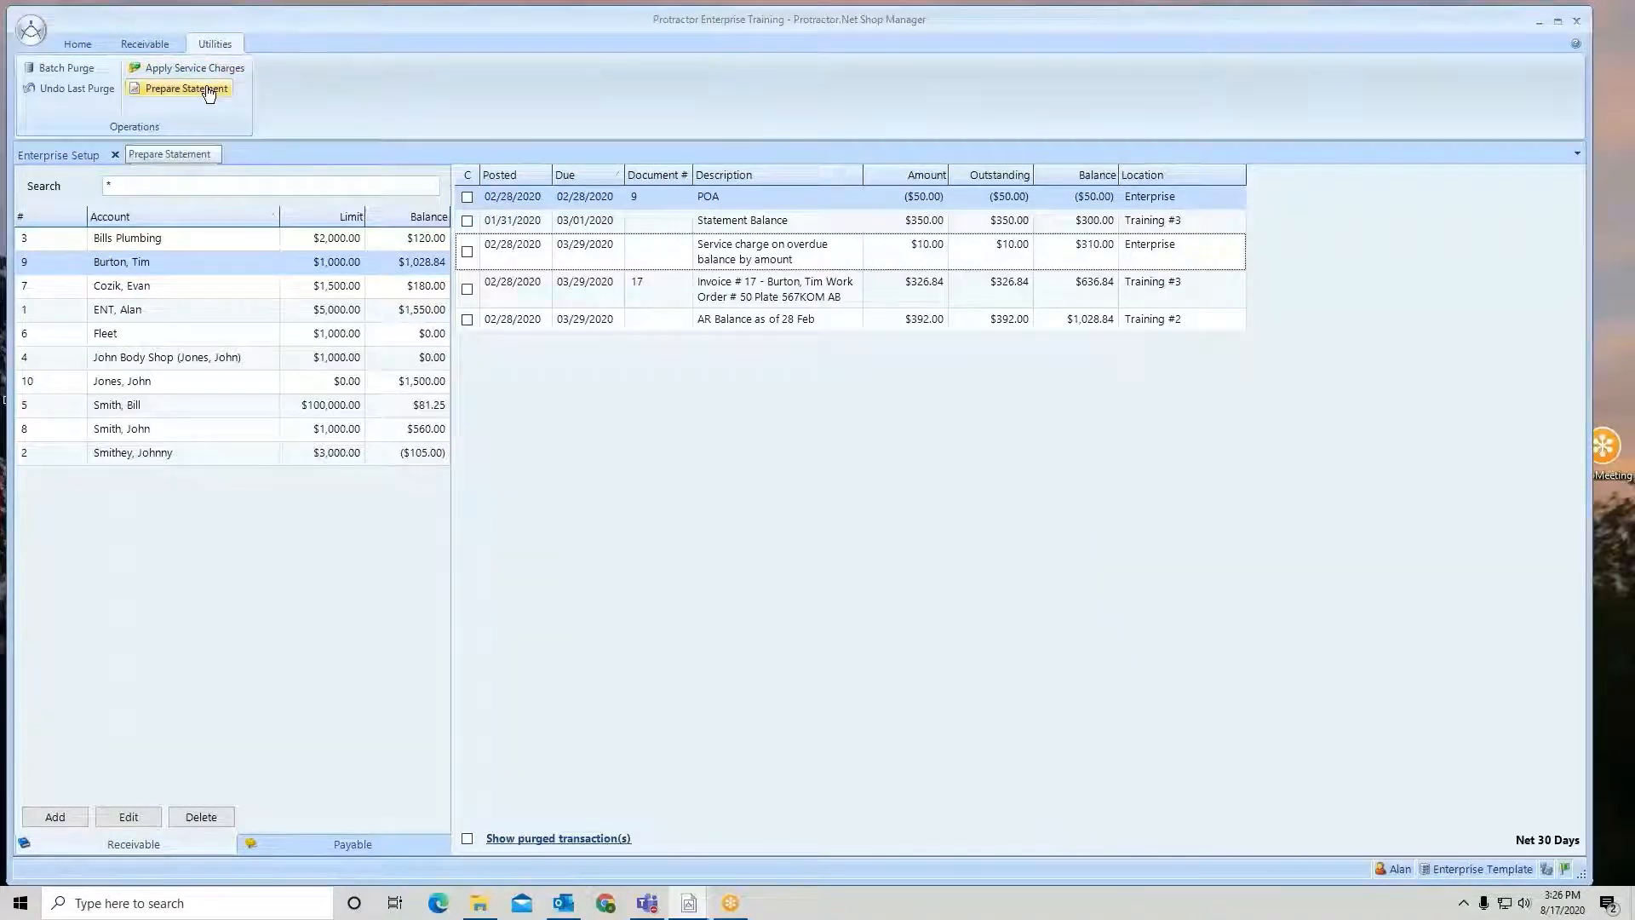
click(155, 45)
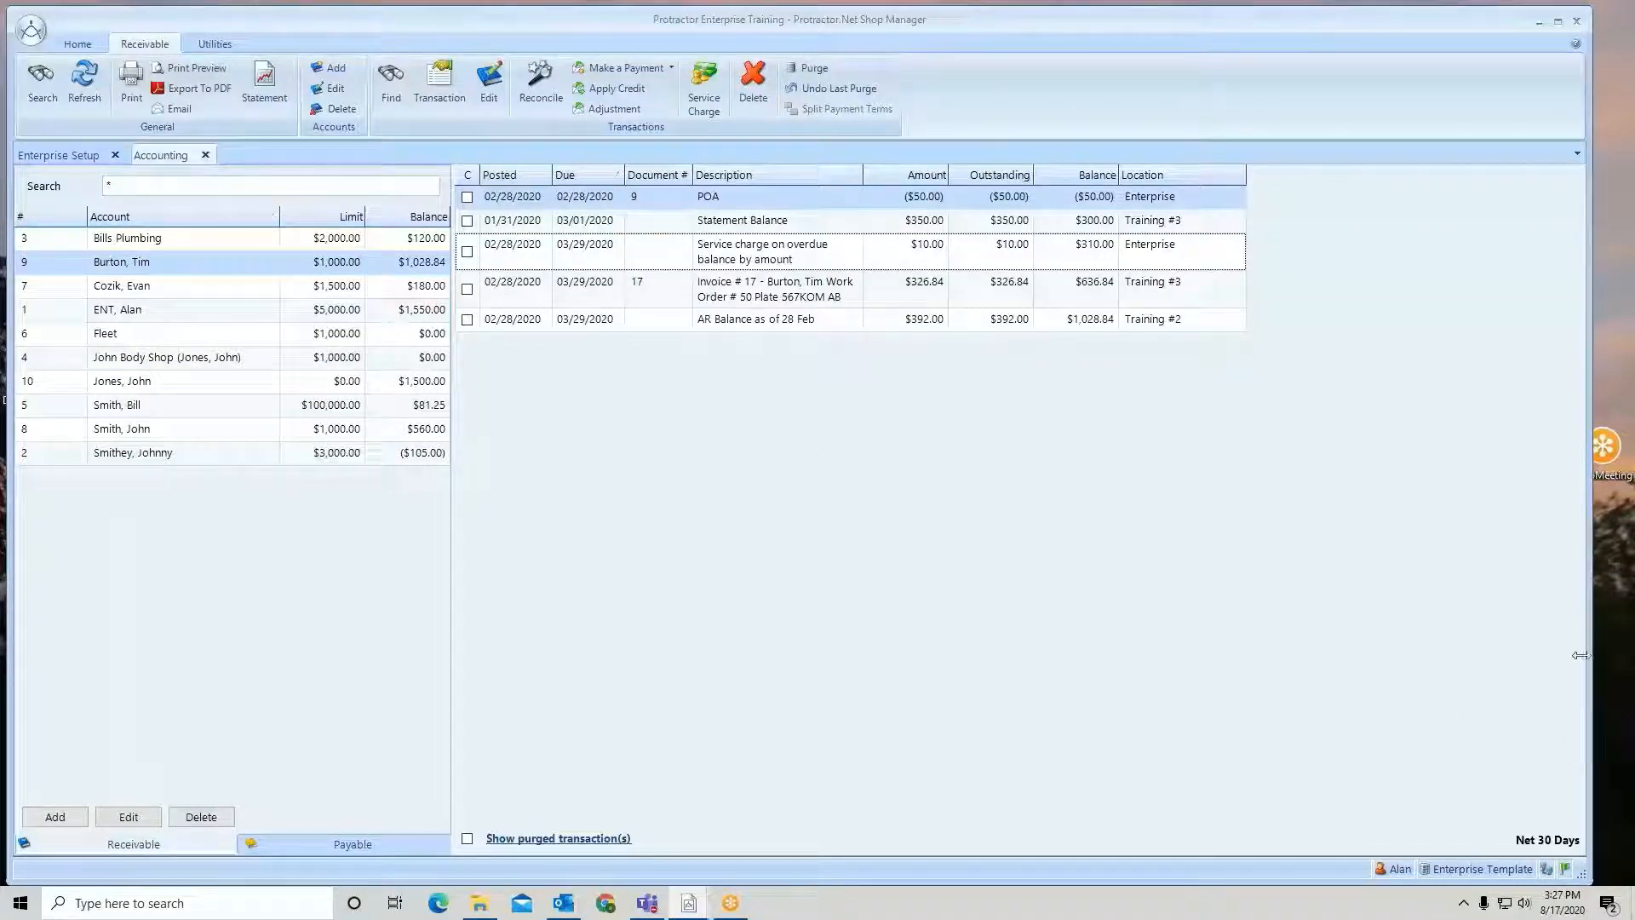
Switch to the Training #2 location window and list all its receivable accounts in Accounting with the wildcard *.
click(1619, 547)
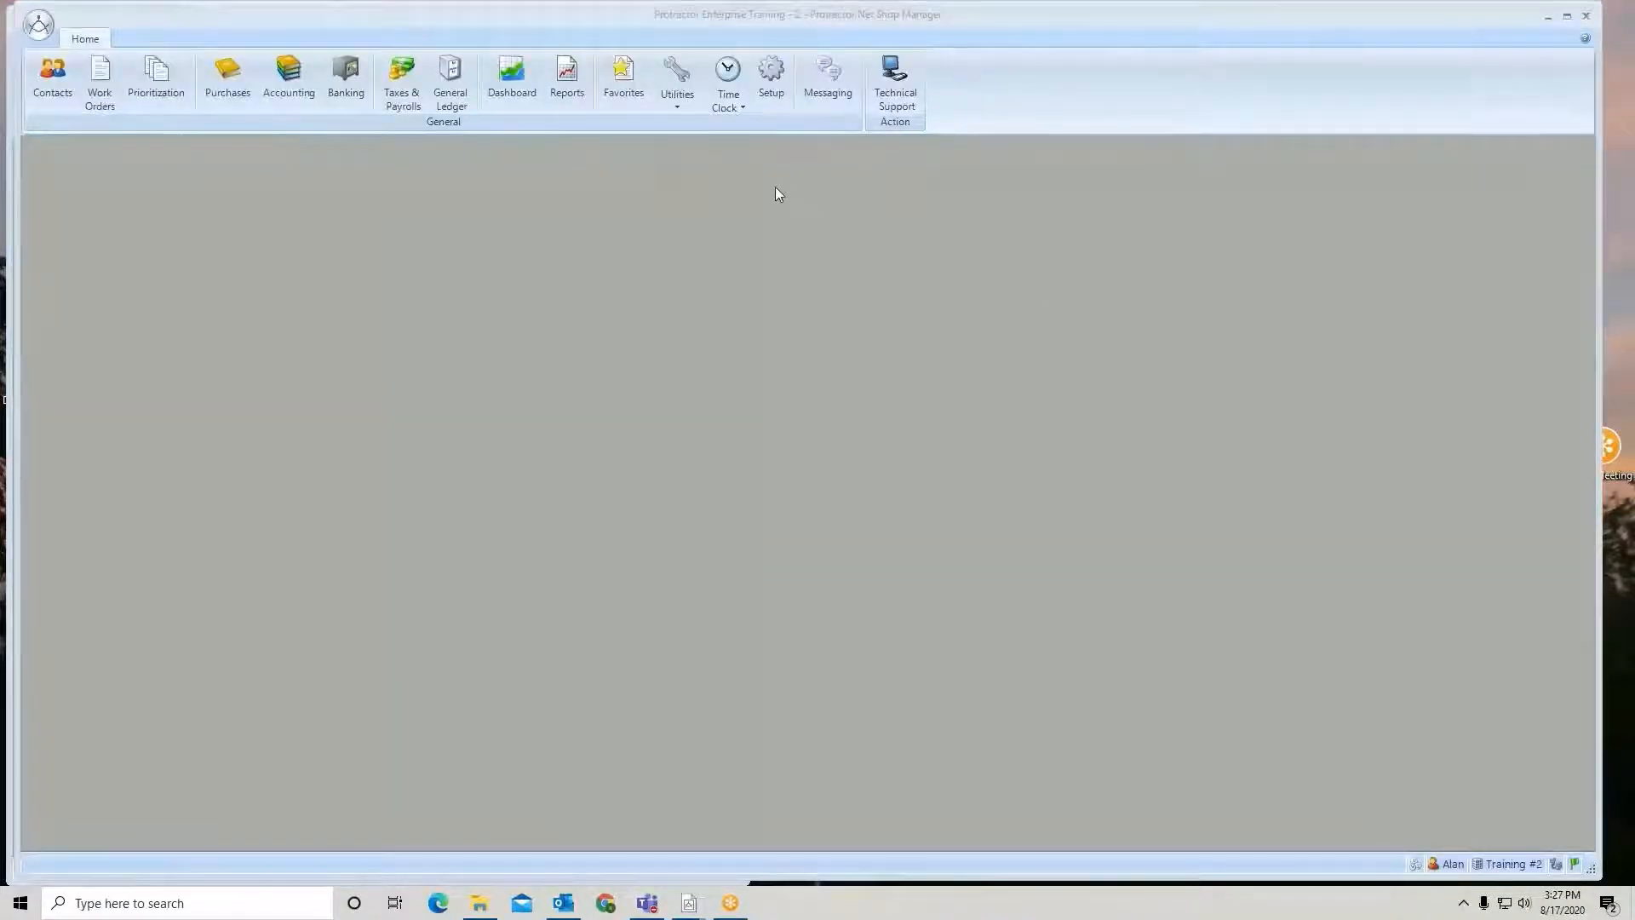
click(283, 85)
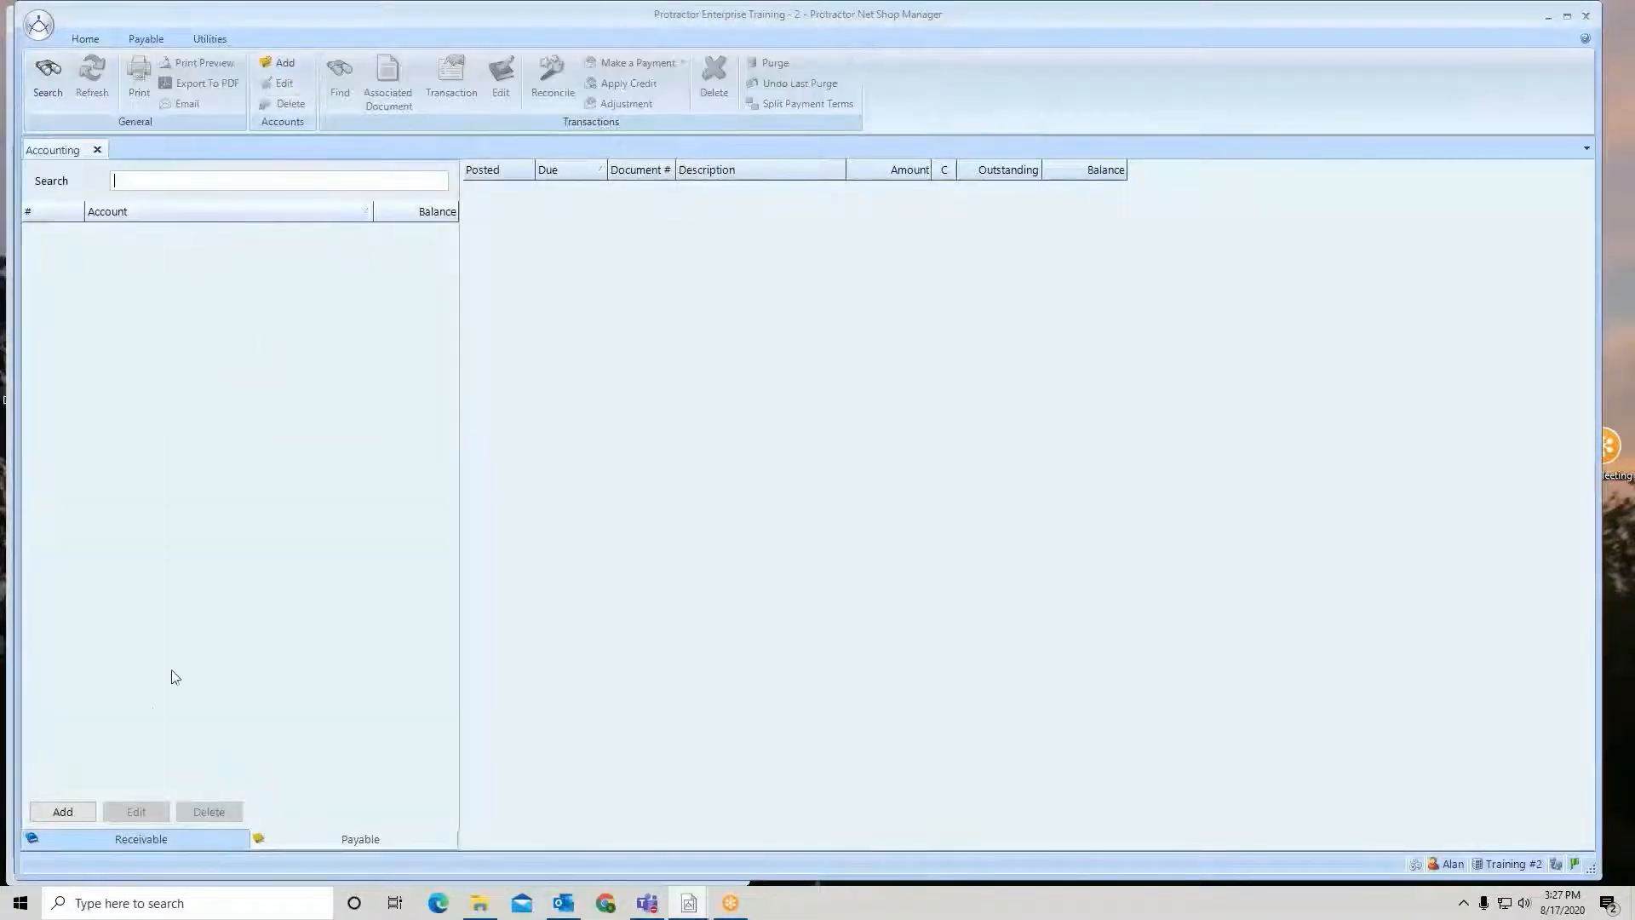
click(131, 841)
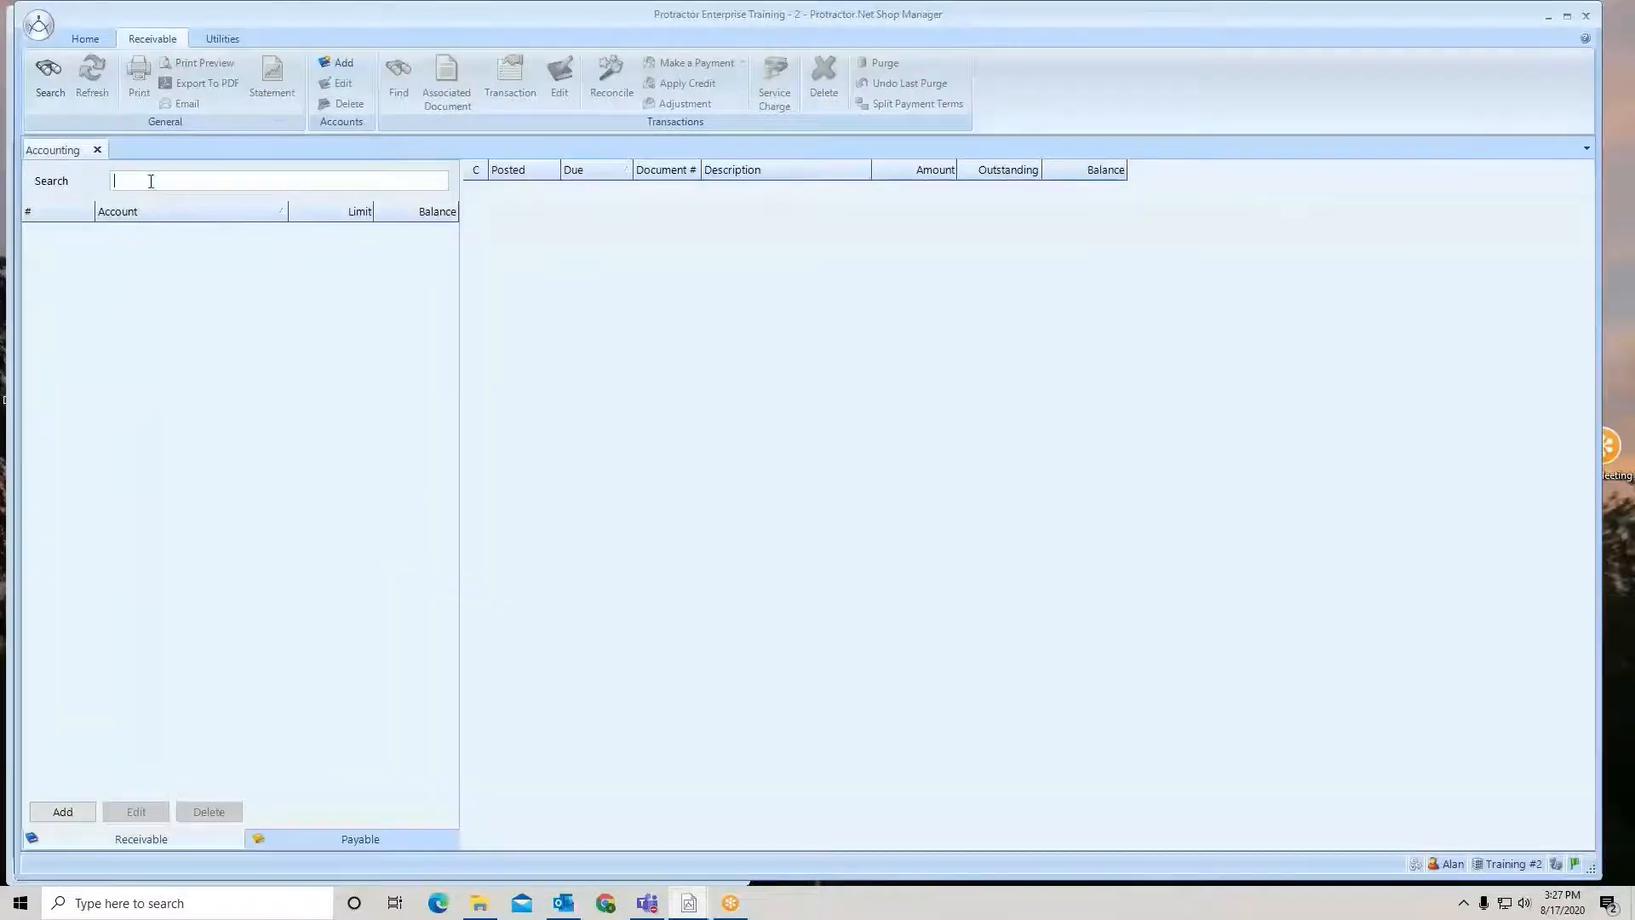
text(*)
key(Return)
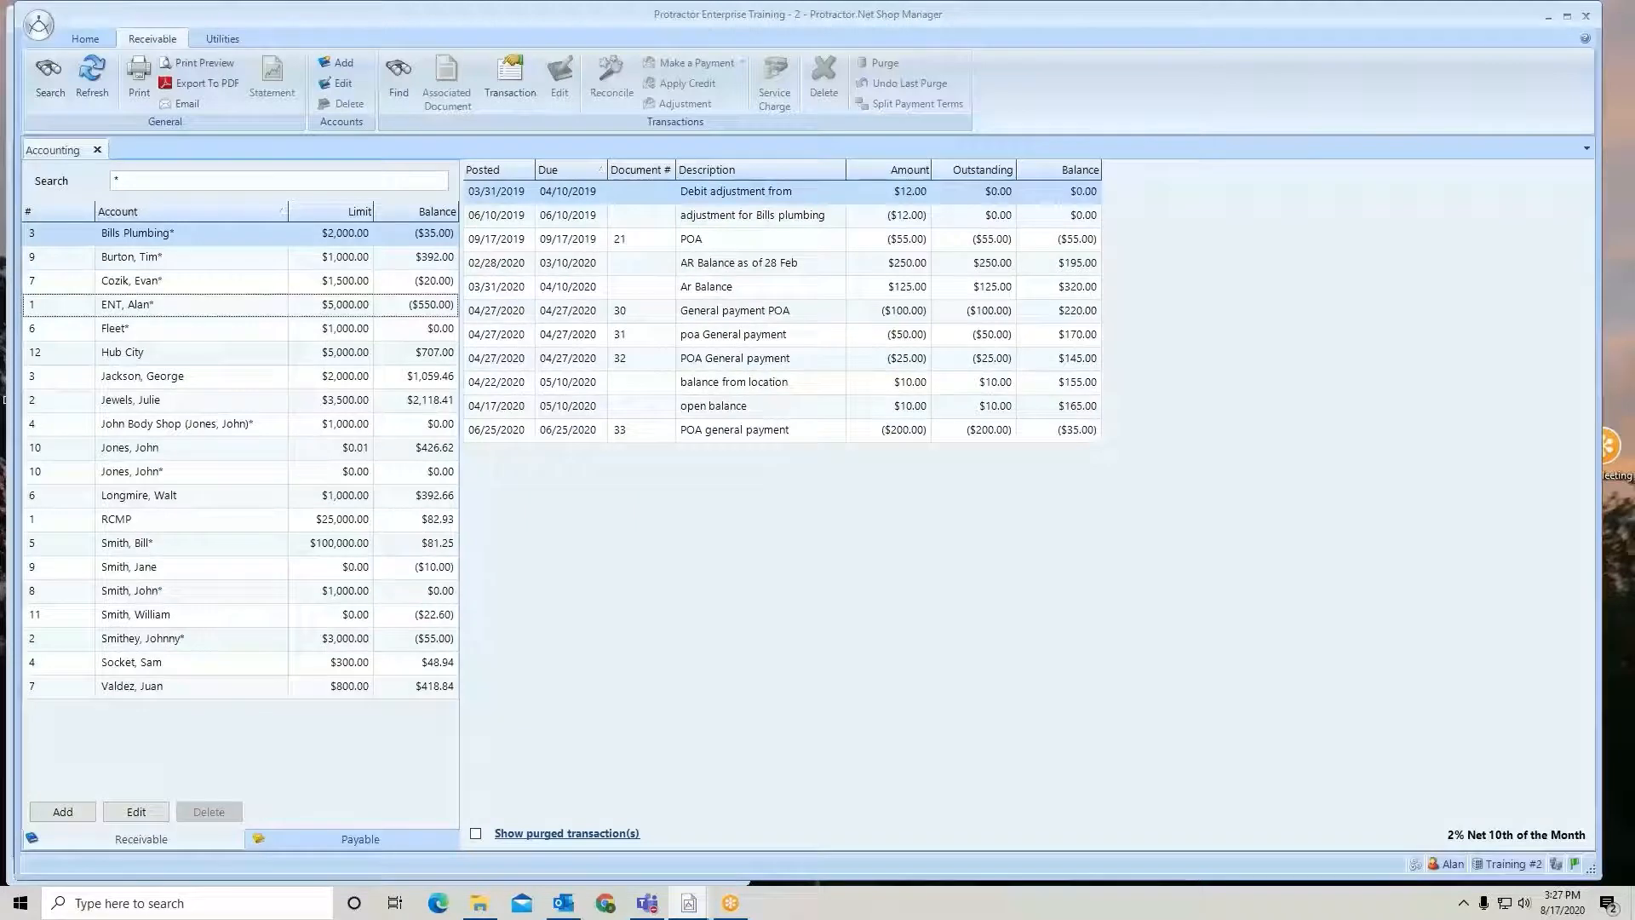
Review the transactions of several asterisk-marked accounts at Training #2, including the invoice posted 04/27/2020.
click(165, 258)
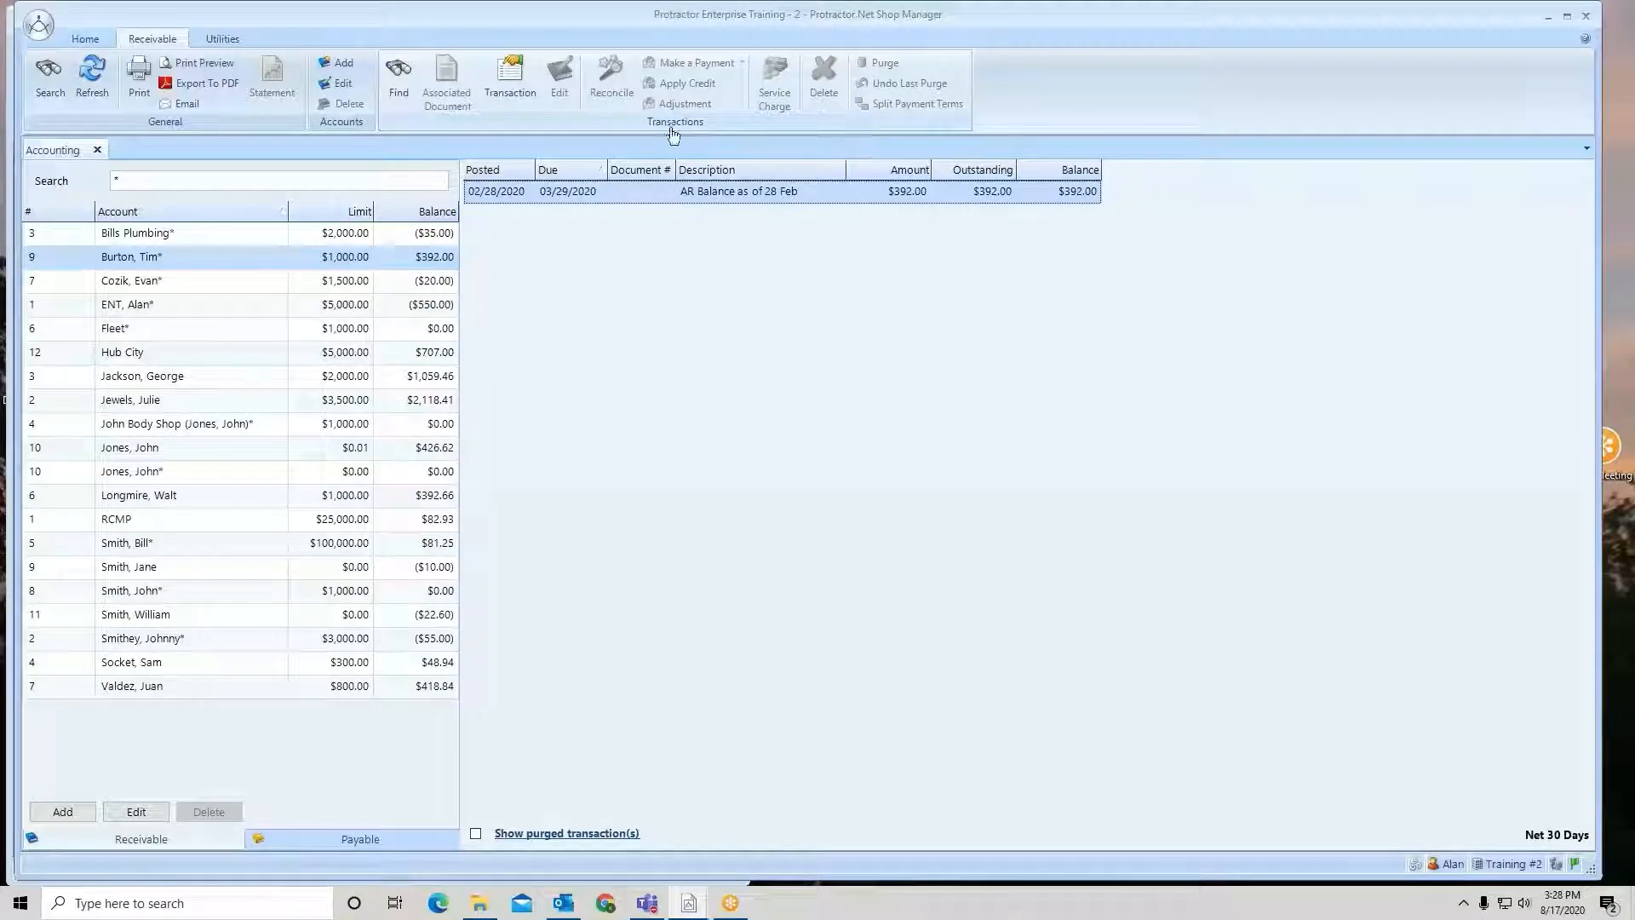
click(241, 280)
click(239, 305)
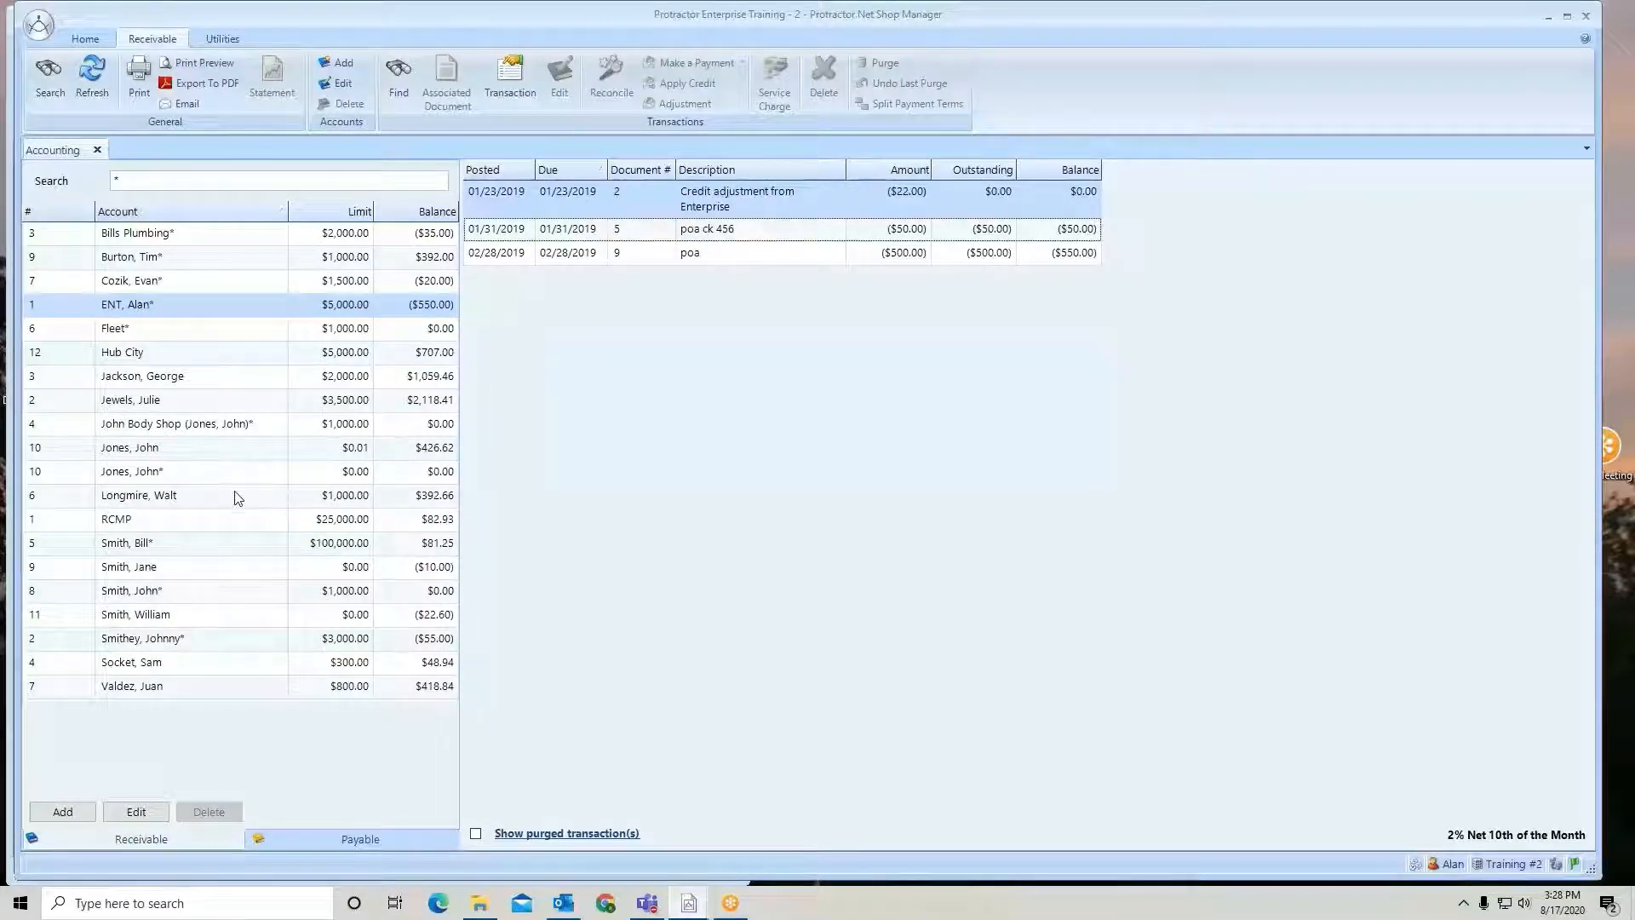
click(223, 646)
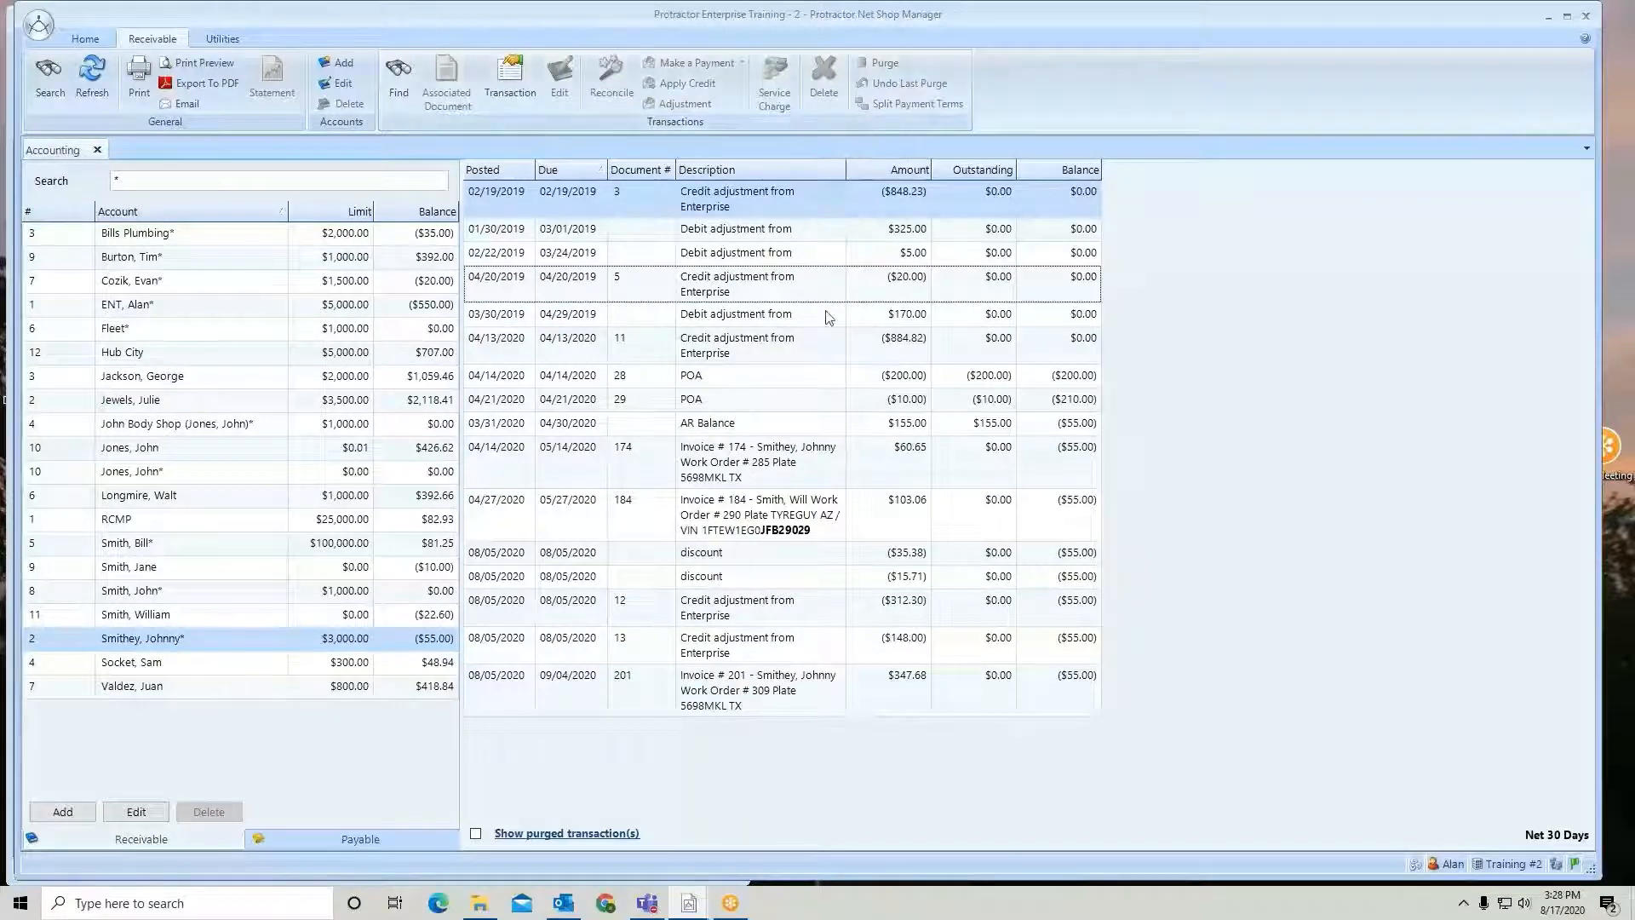
click(730, 520)
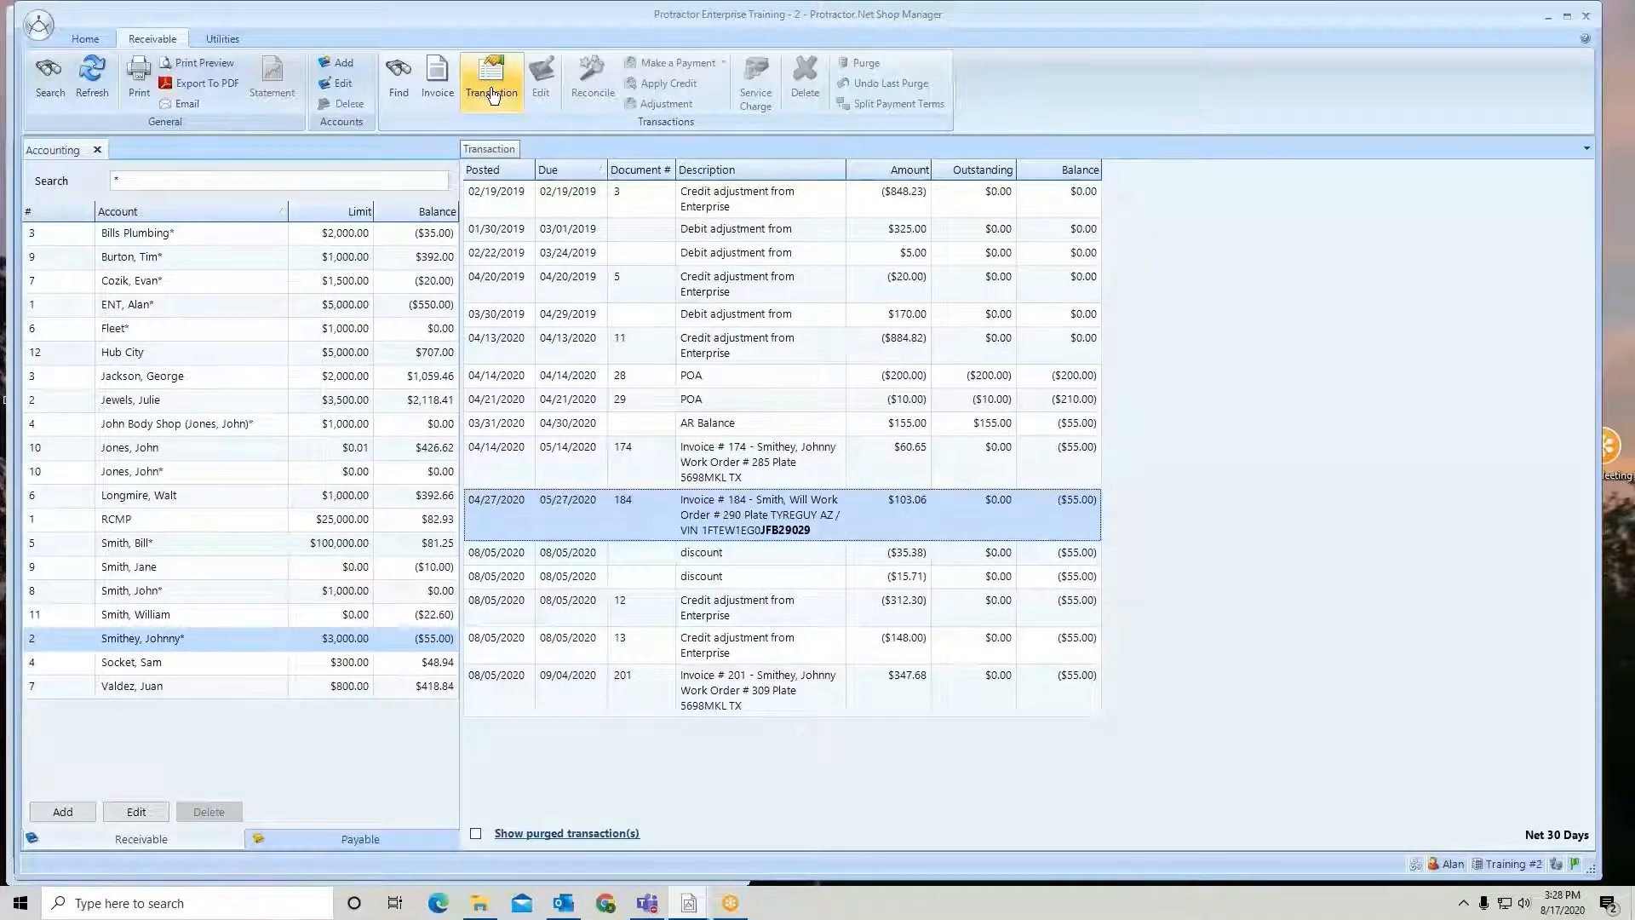
Close Accounting at Training #2 and list all receivable accounts in the location's Setup.
click(97, 151)
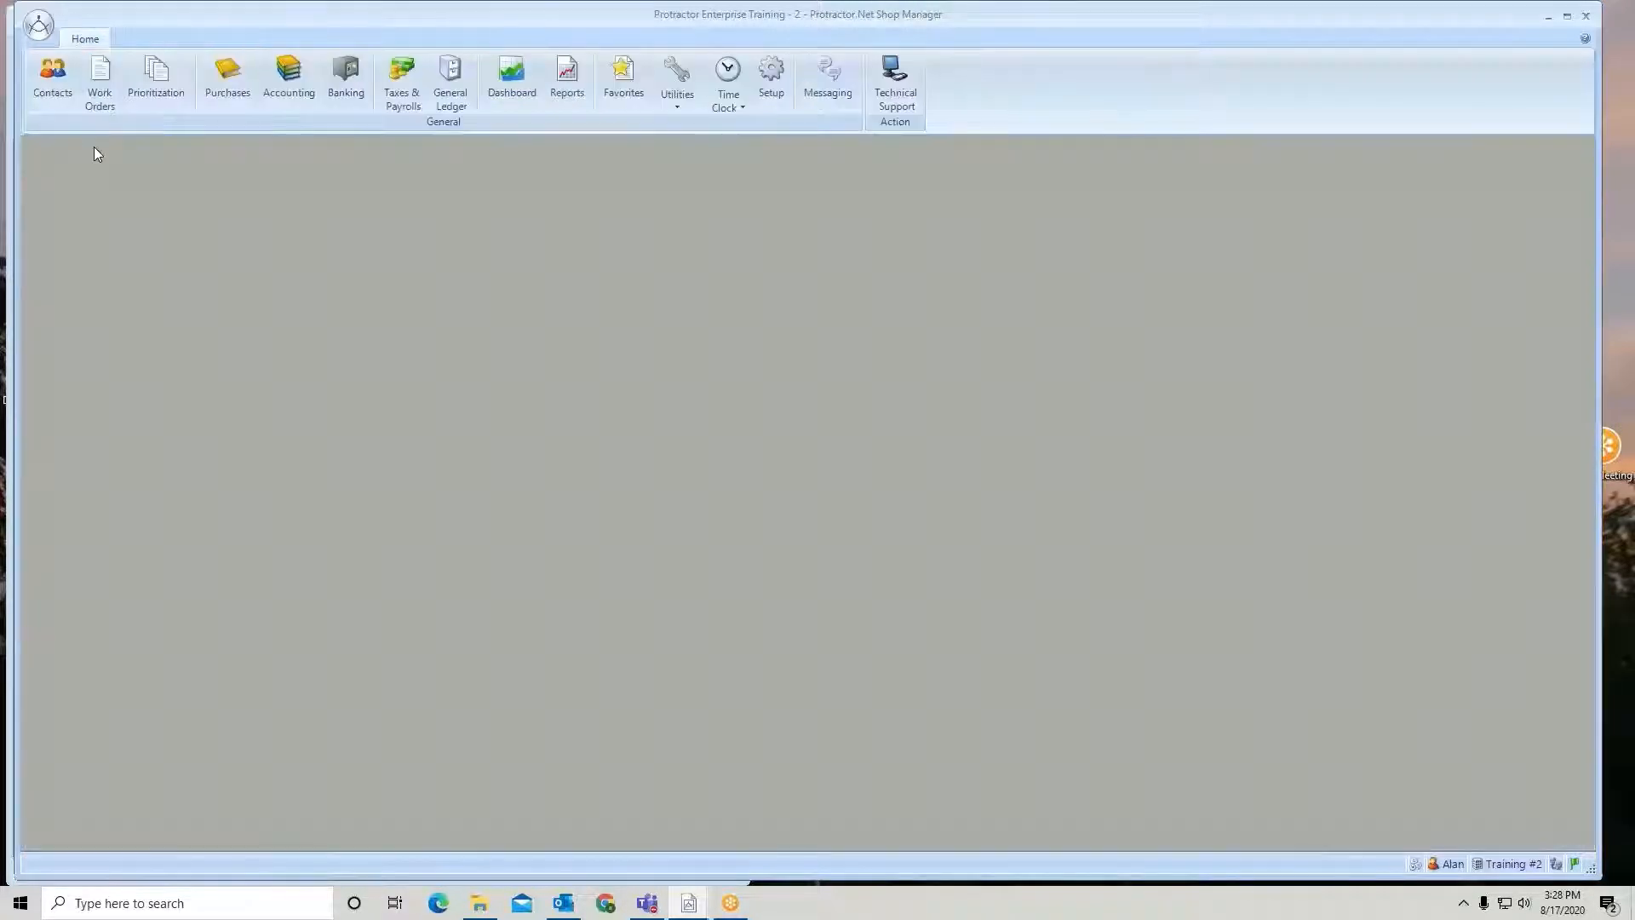
click(771, 75)
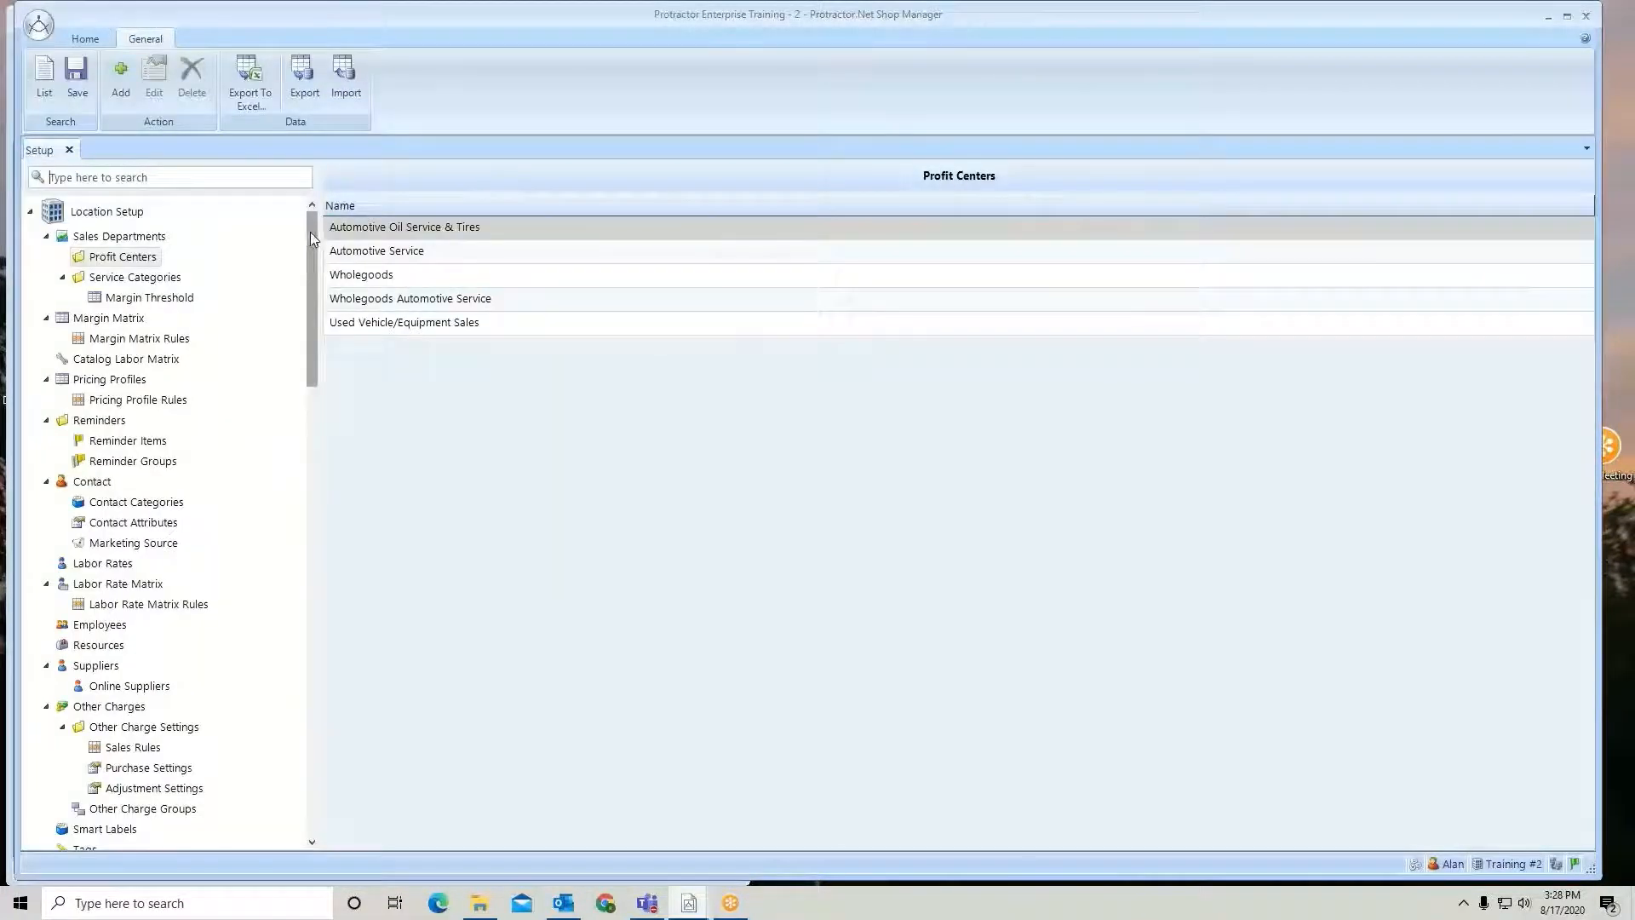
drag(314, 243, 308, 530)
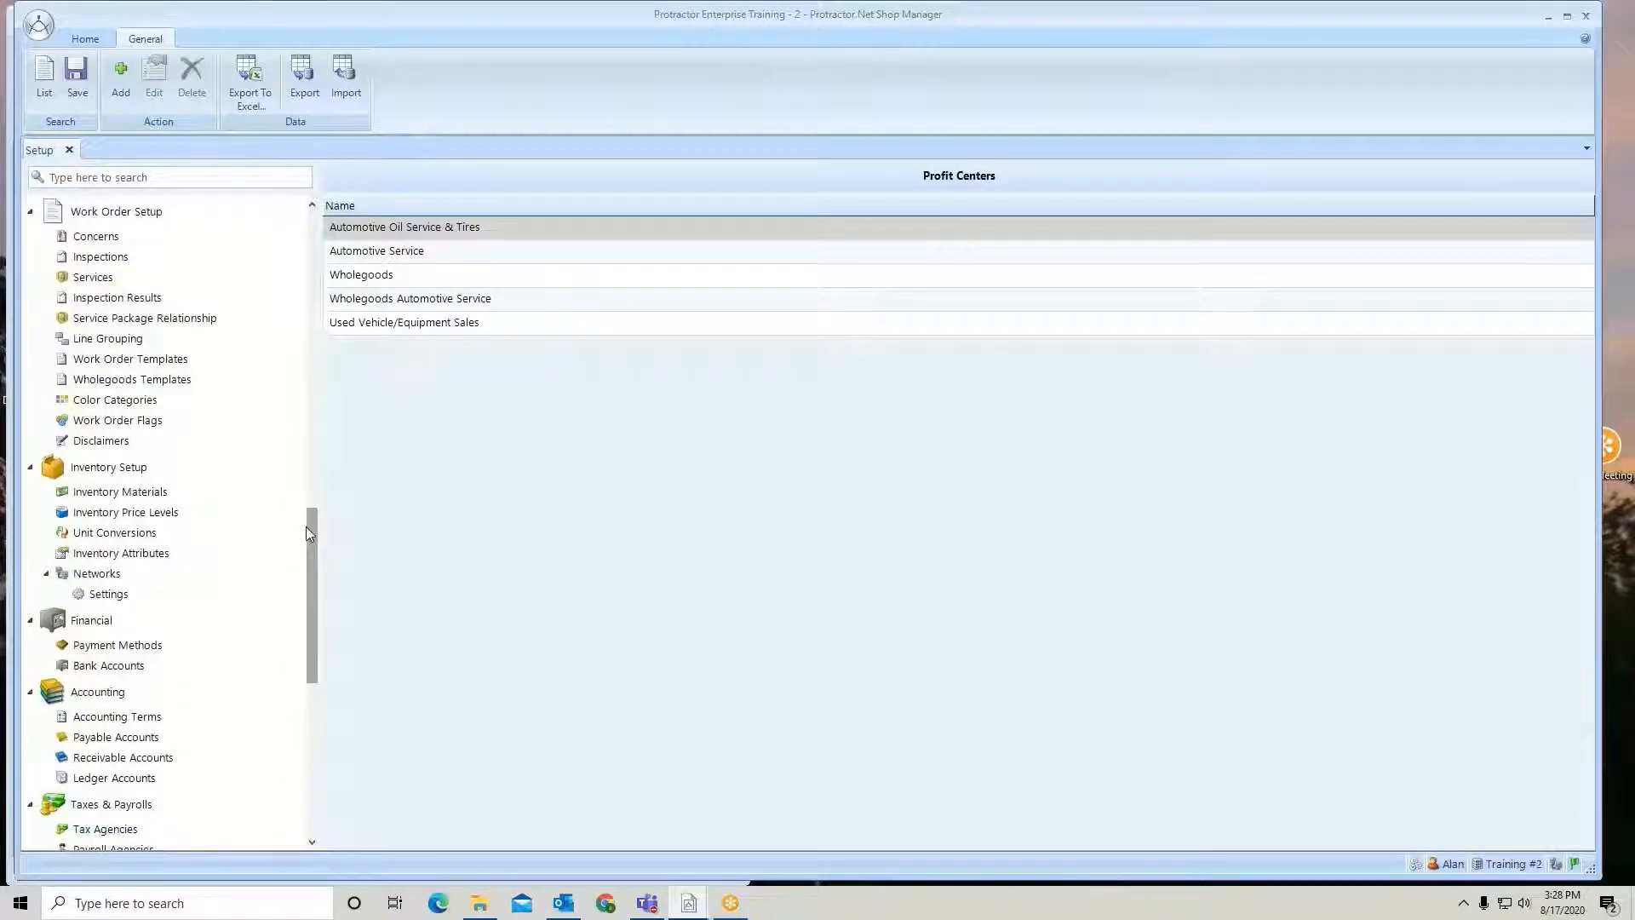
click(164, 763)
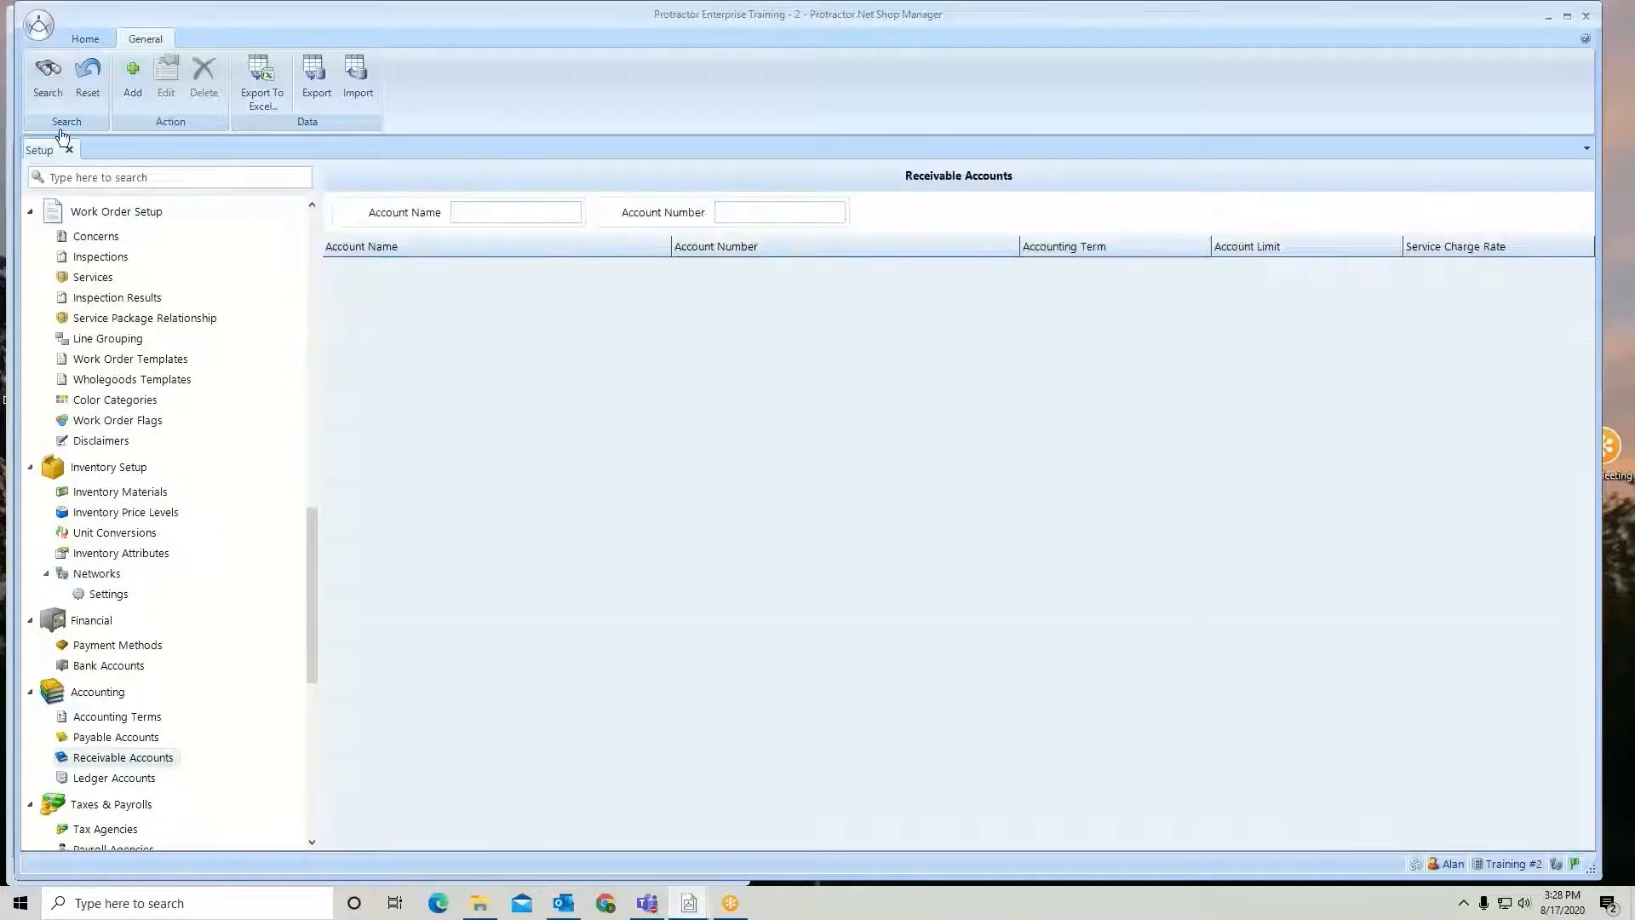
click(48, 77)
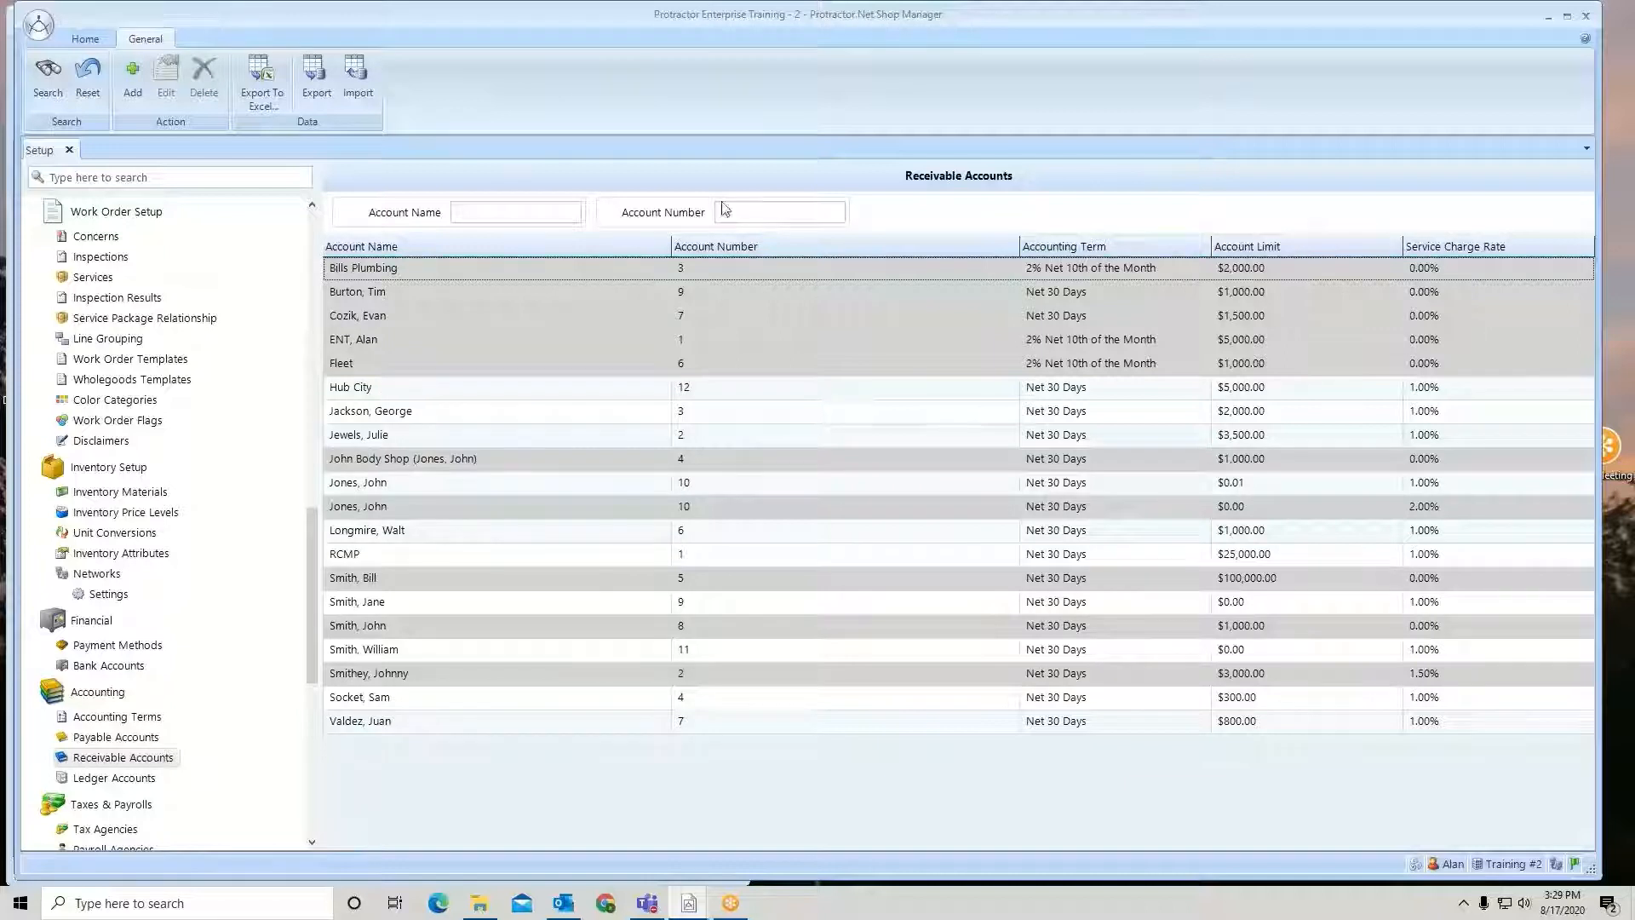
Return to the enterprise window and close its Accounting module to get back to the receivable accounts in Enterprise Setup.
click(1551, 18)
drag(744, 511, 1589, 611)
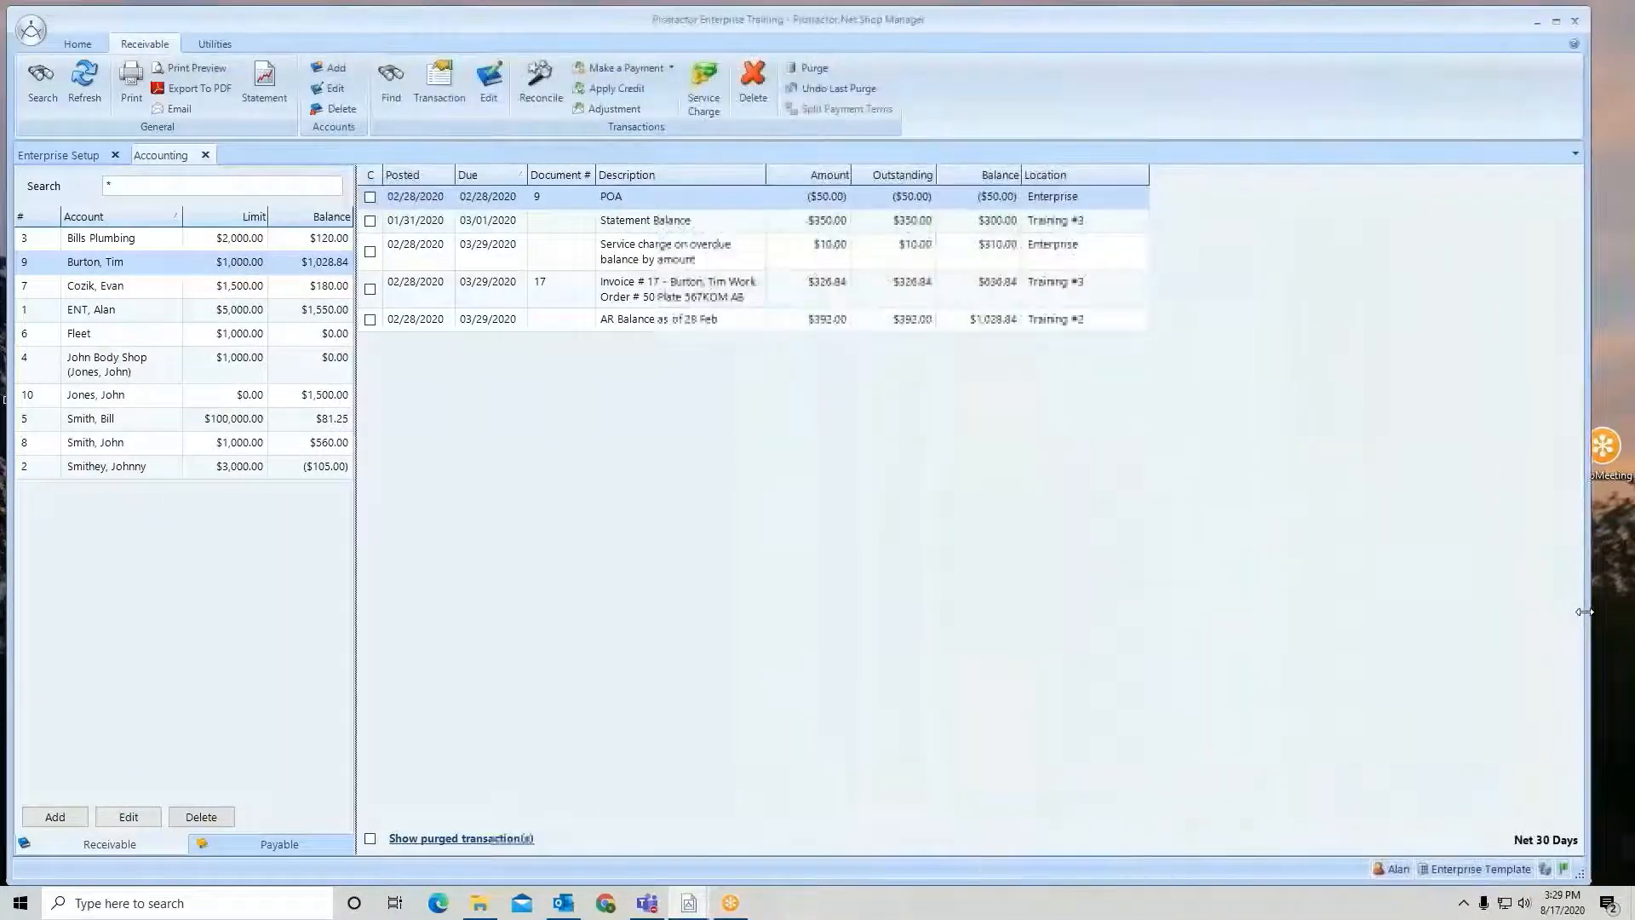
click(205, 155)
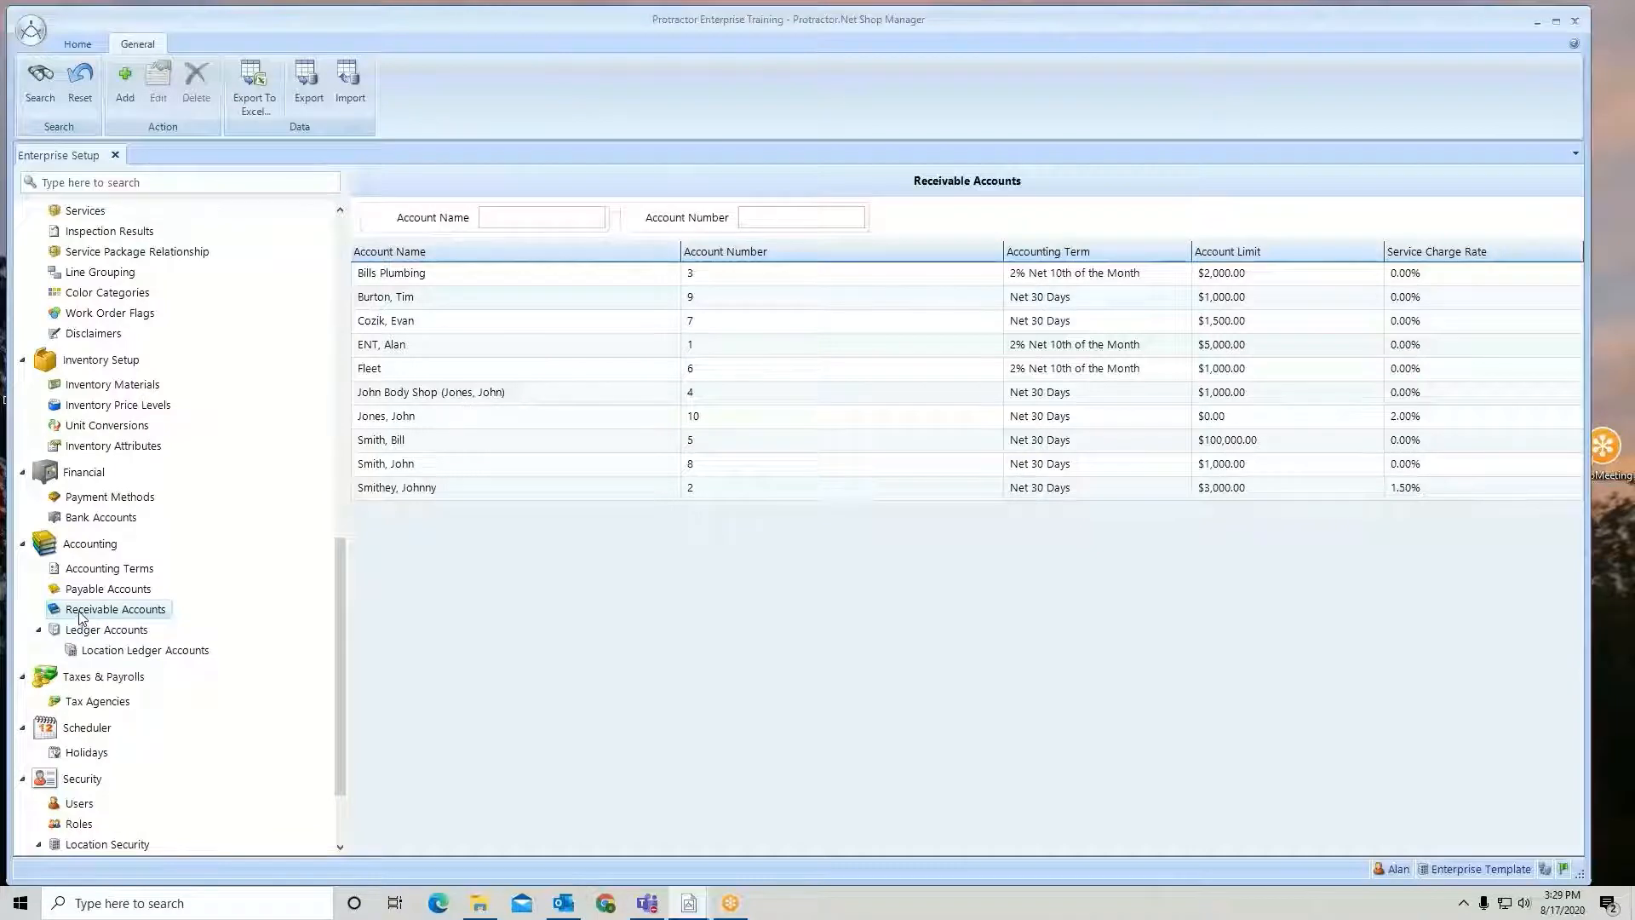
Start a new enterprise receivable account that creates a contact, and enter the contact's full name.
click(125, 104)
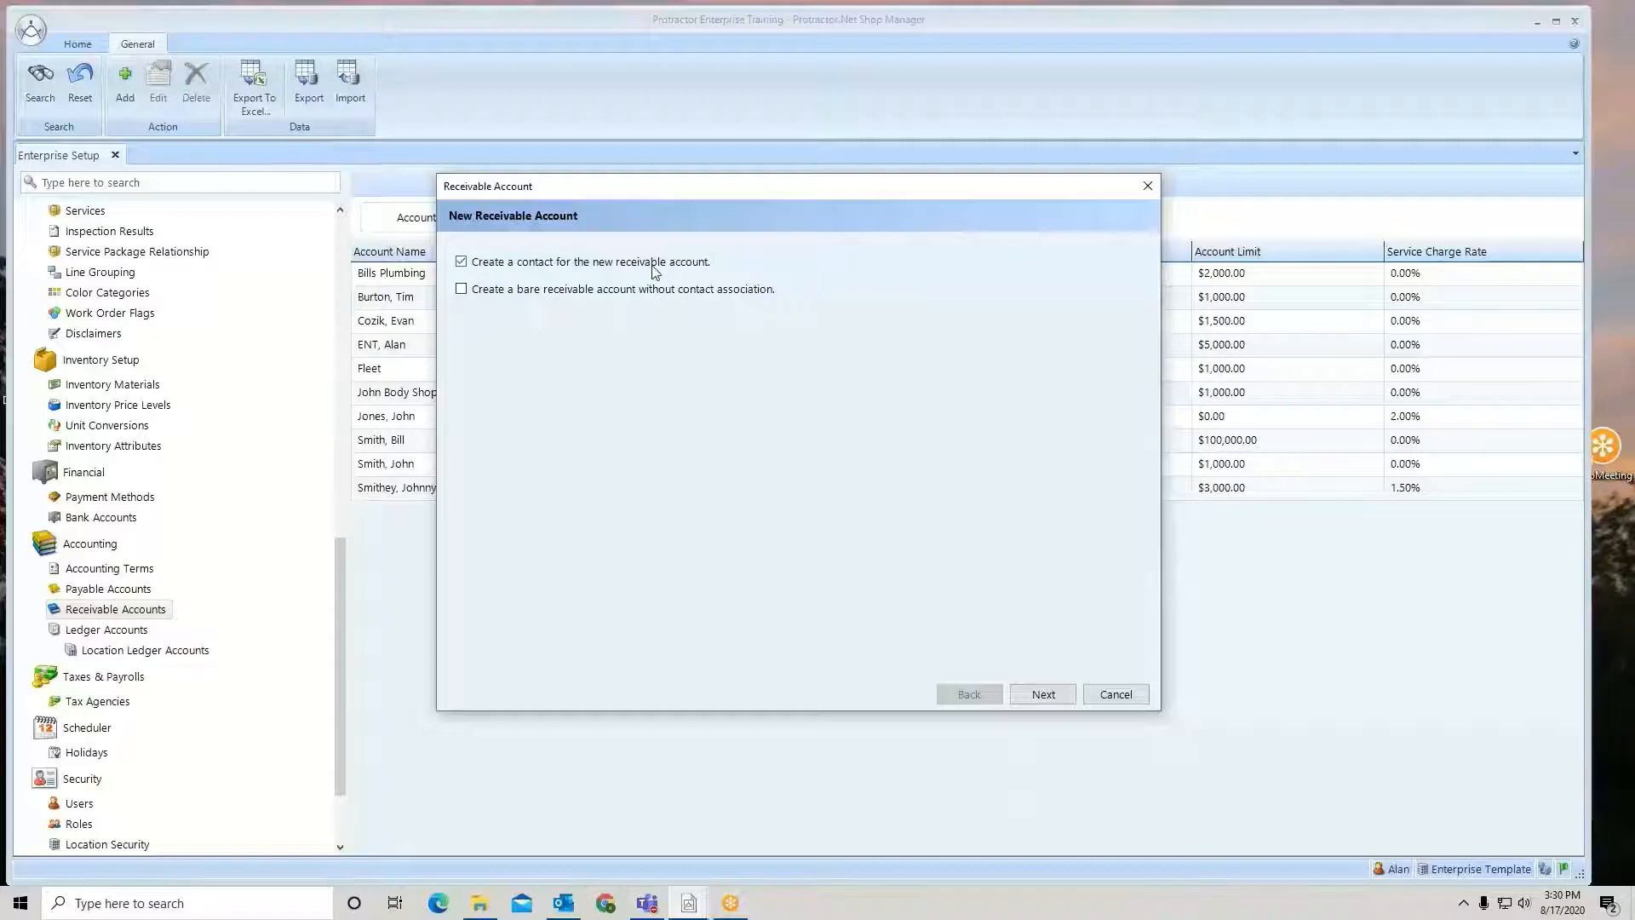
click(1044, 695)
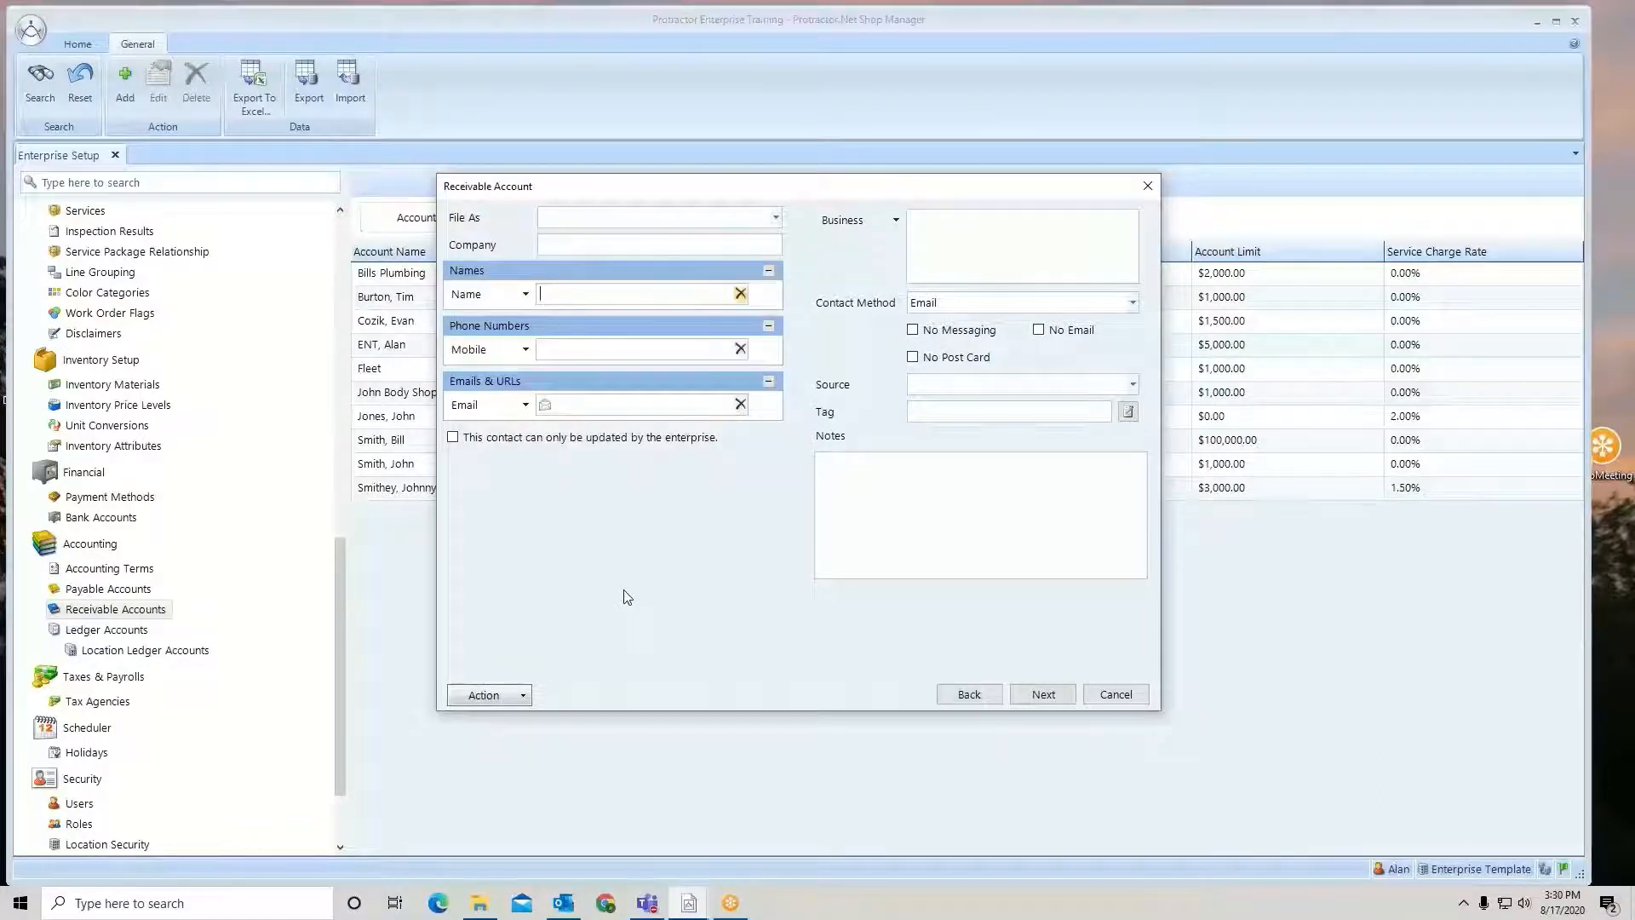
text(Fred Stone)
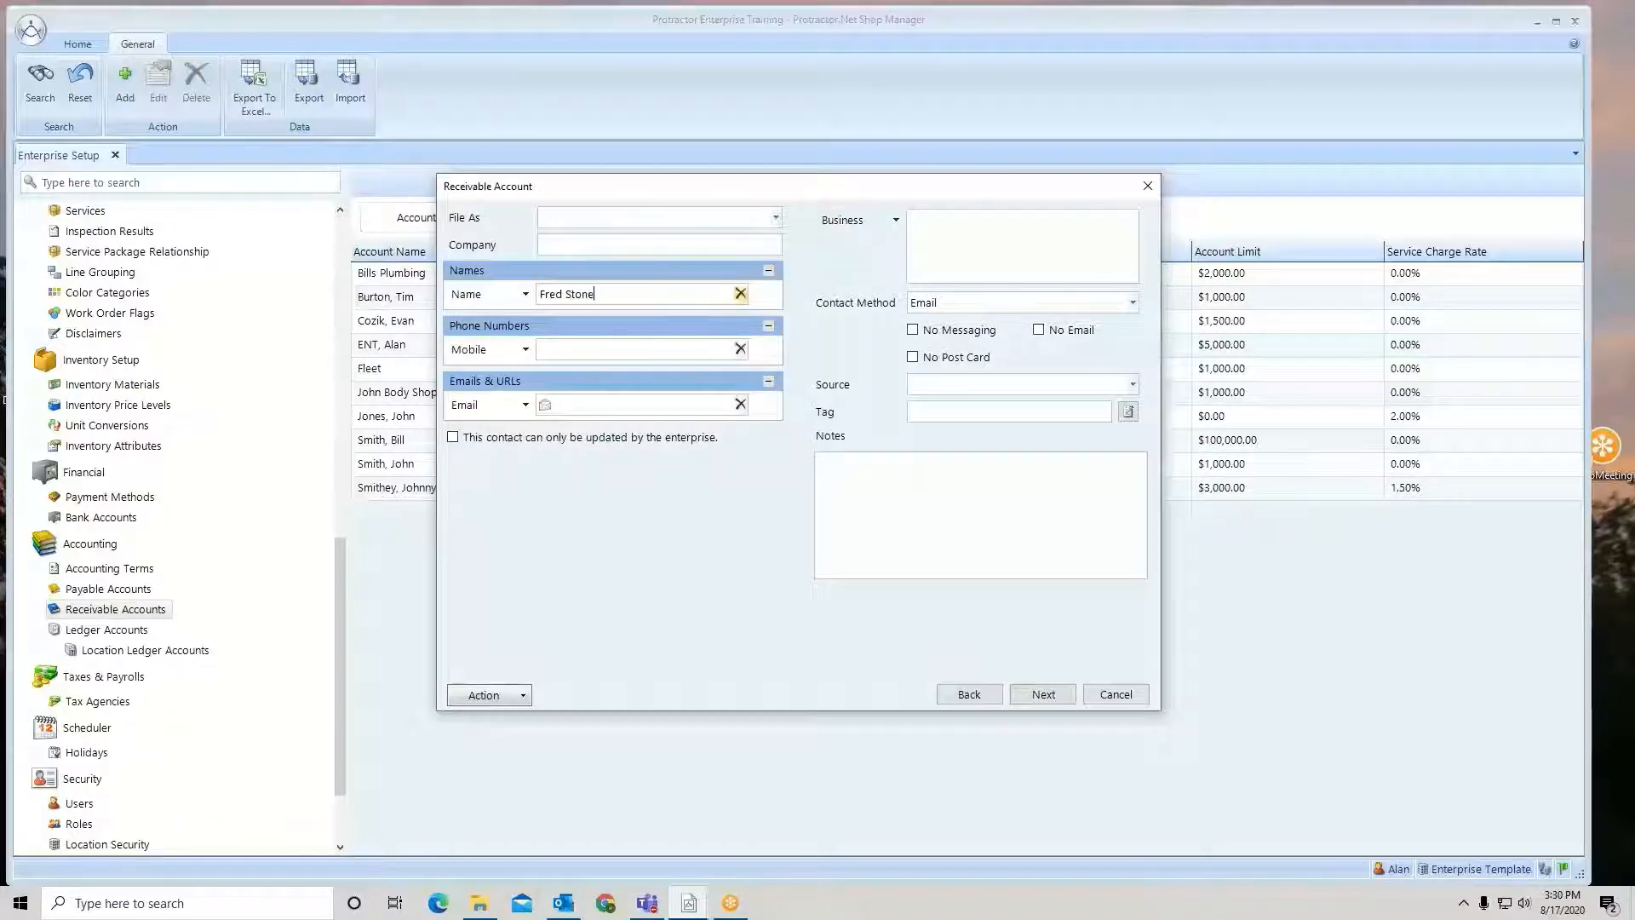
click(1045, 696)
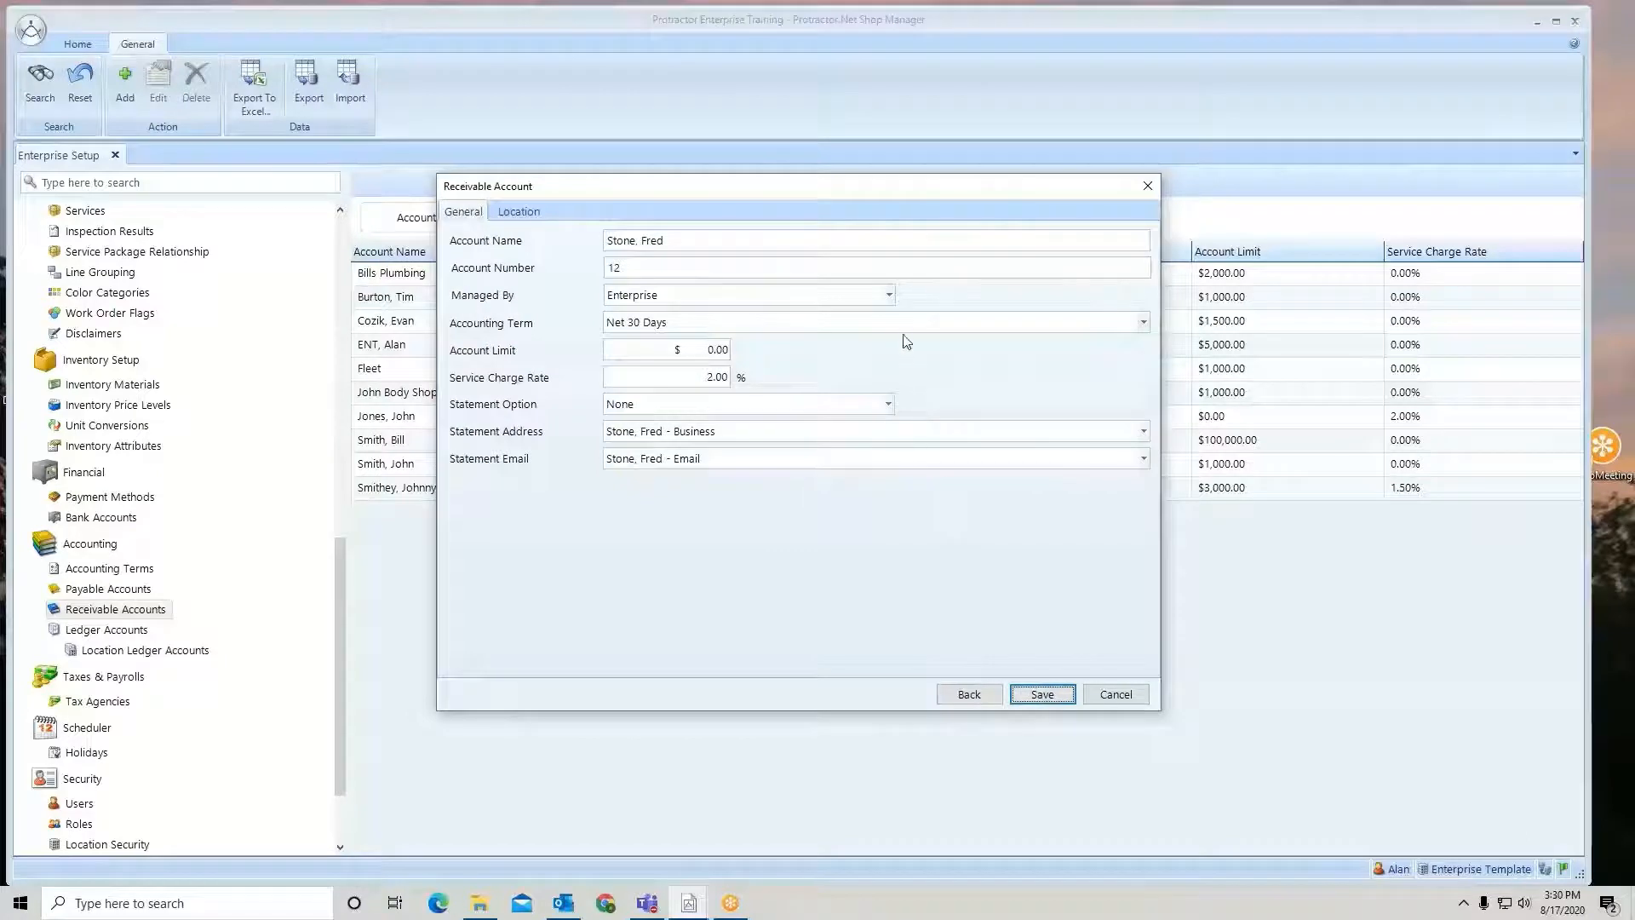
Set the account to be managed by Enterprise with Net 30 Days terms, a $5,000 account limit and the Print statement option.
click(890, 295)
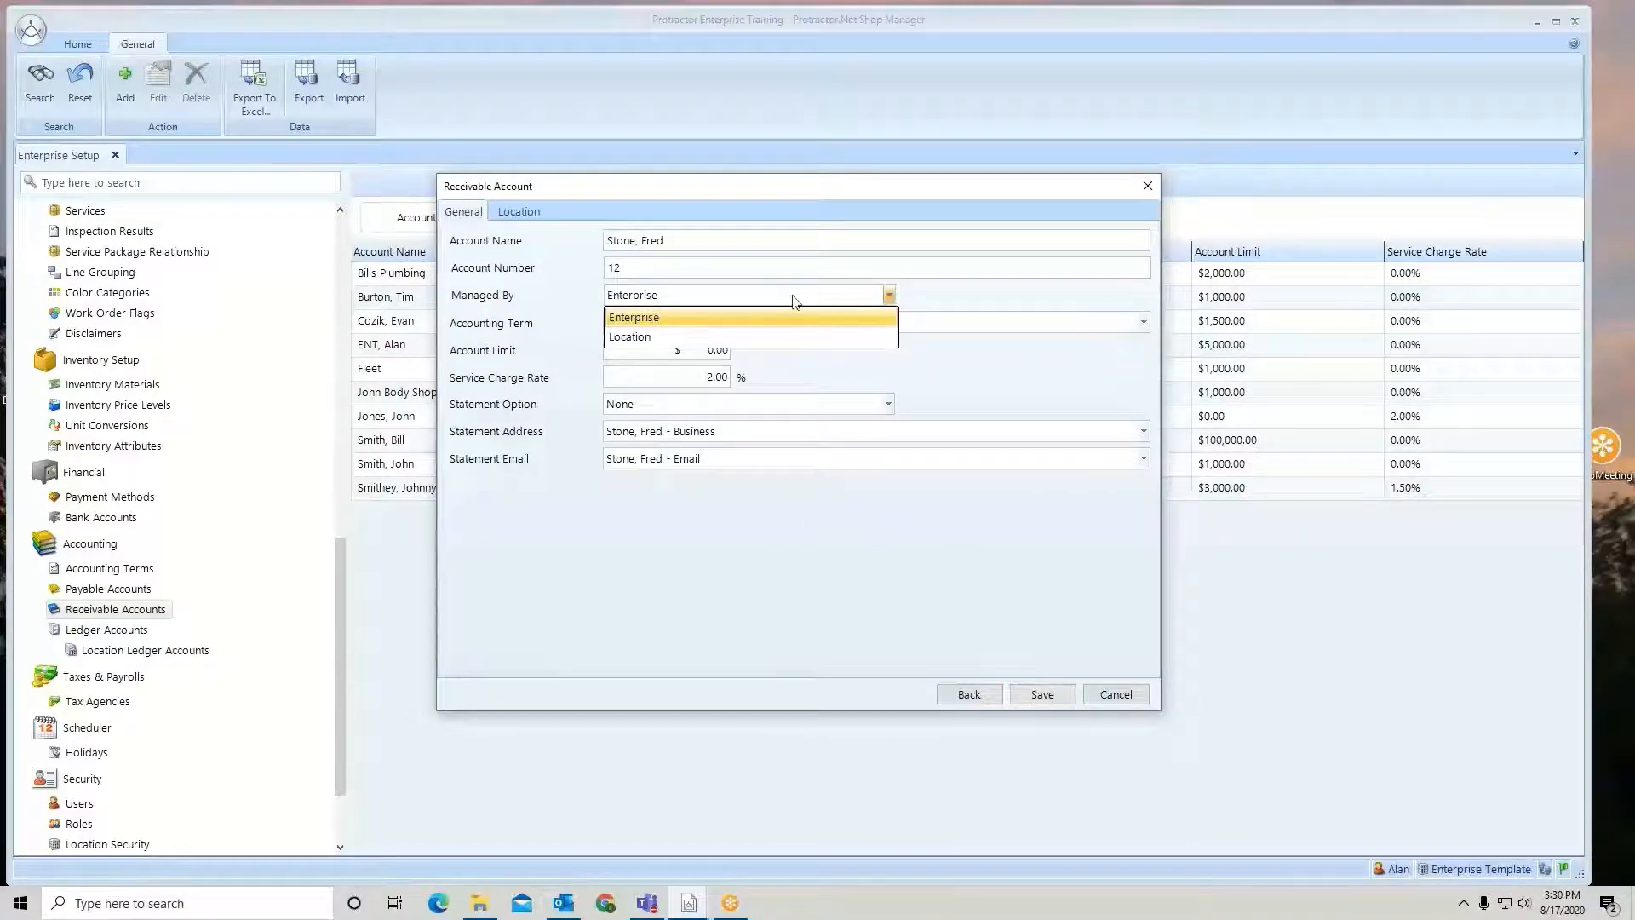
click(647, 319)
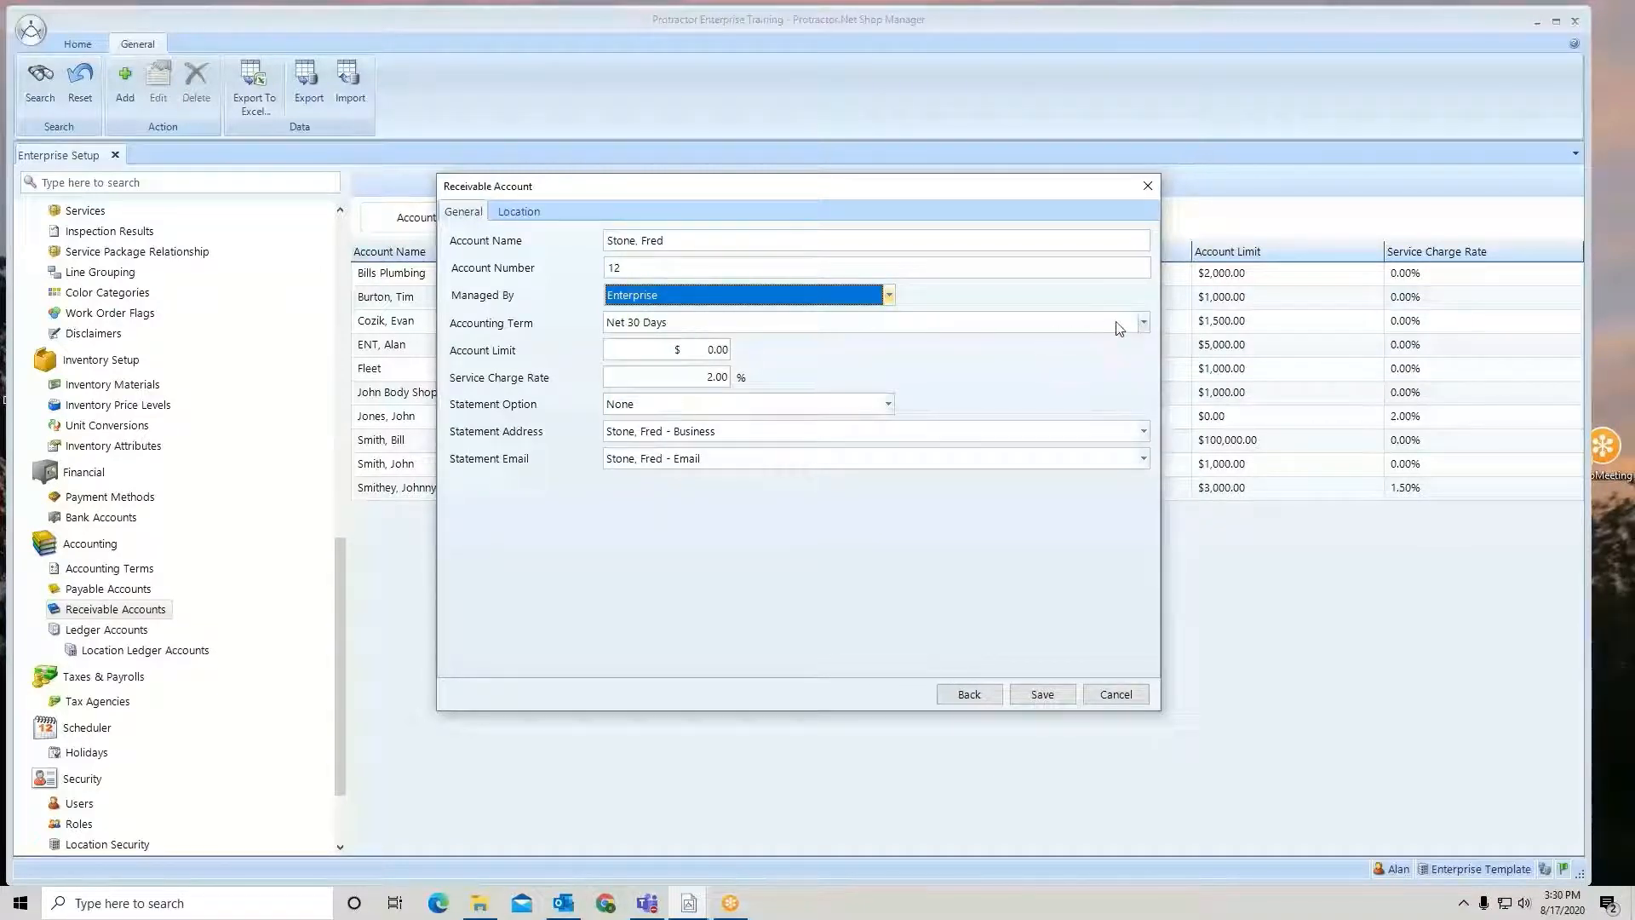
click(1143, 324)
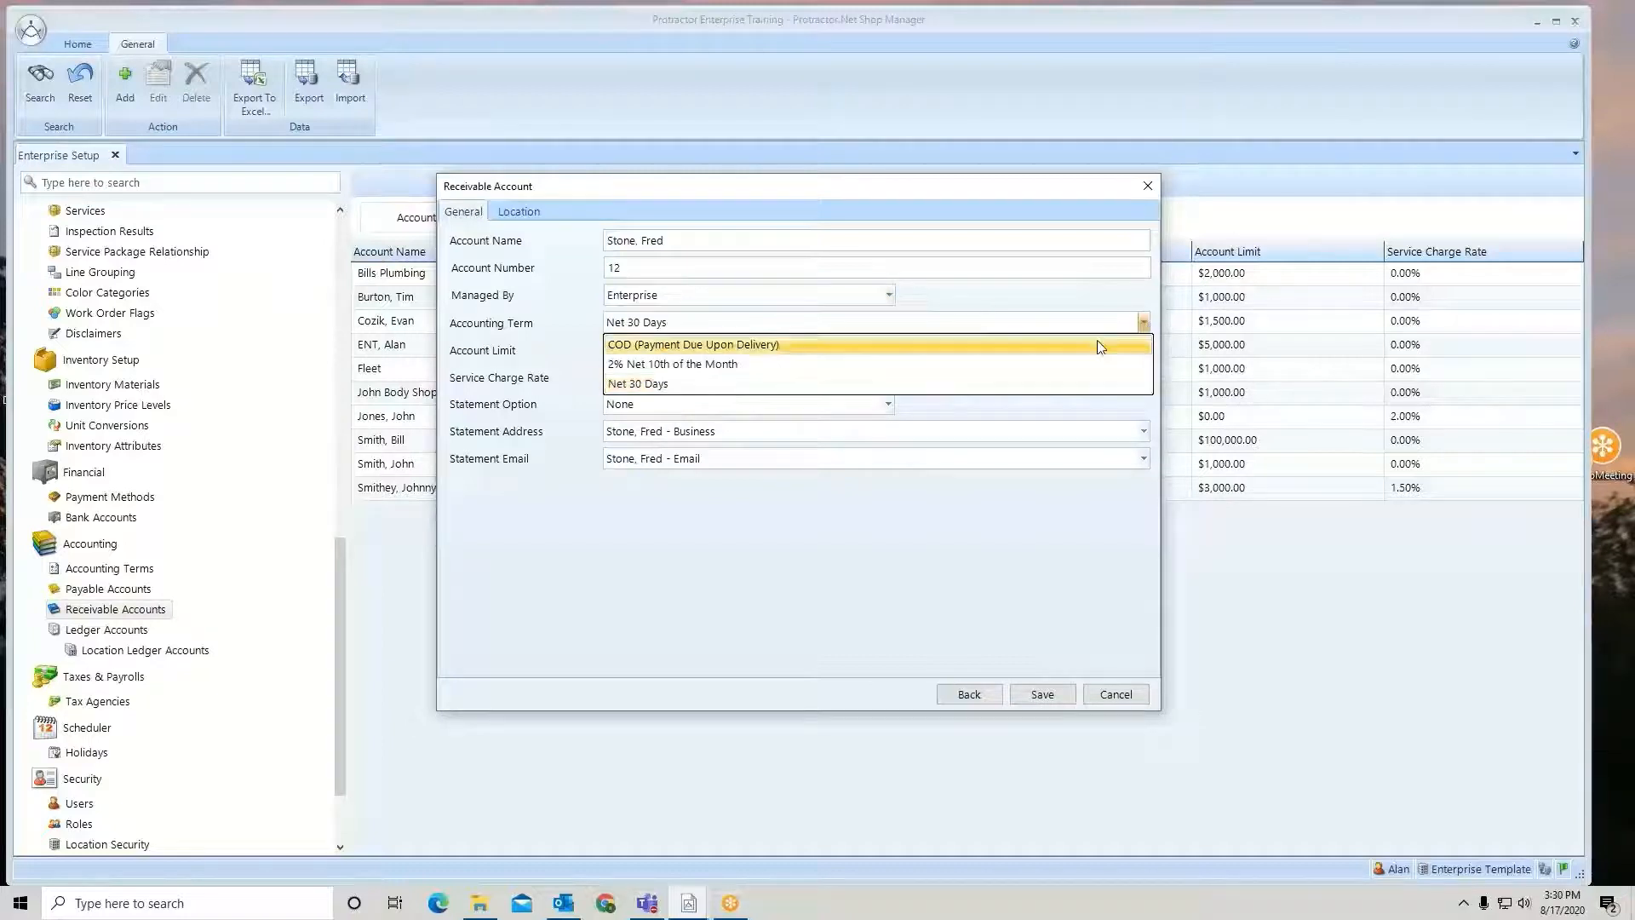
click(1089, 384)
click(690, 358)
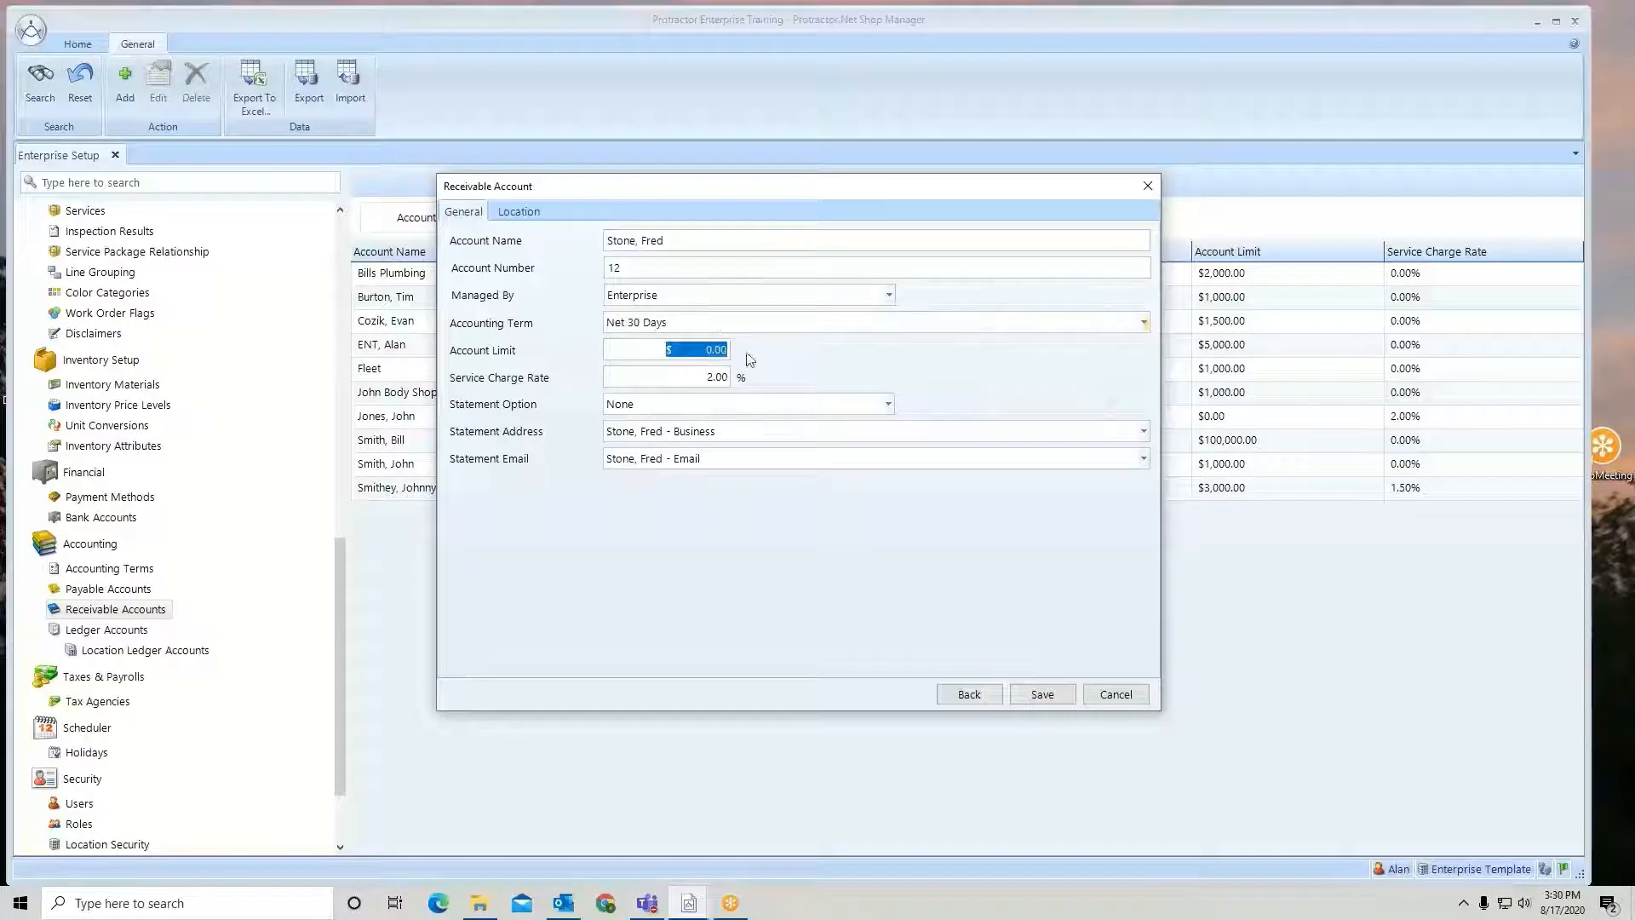
text(5000)
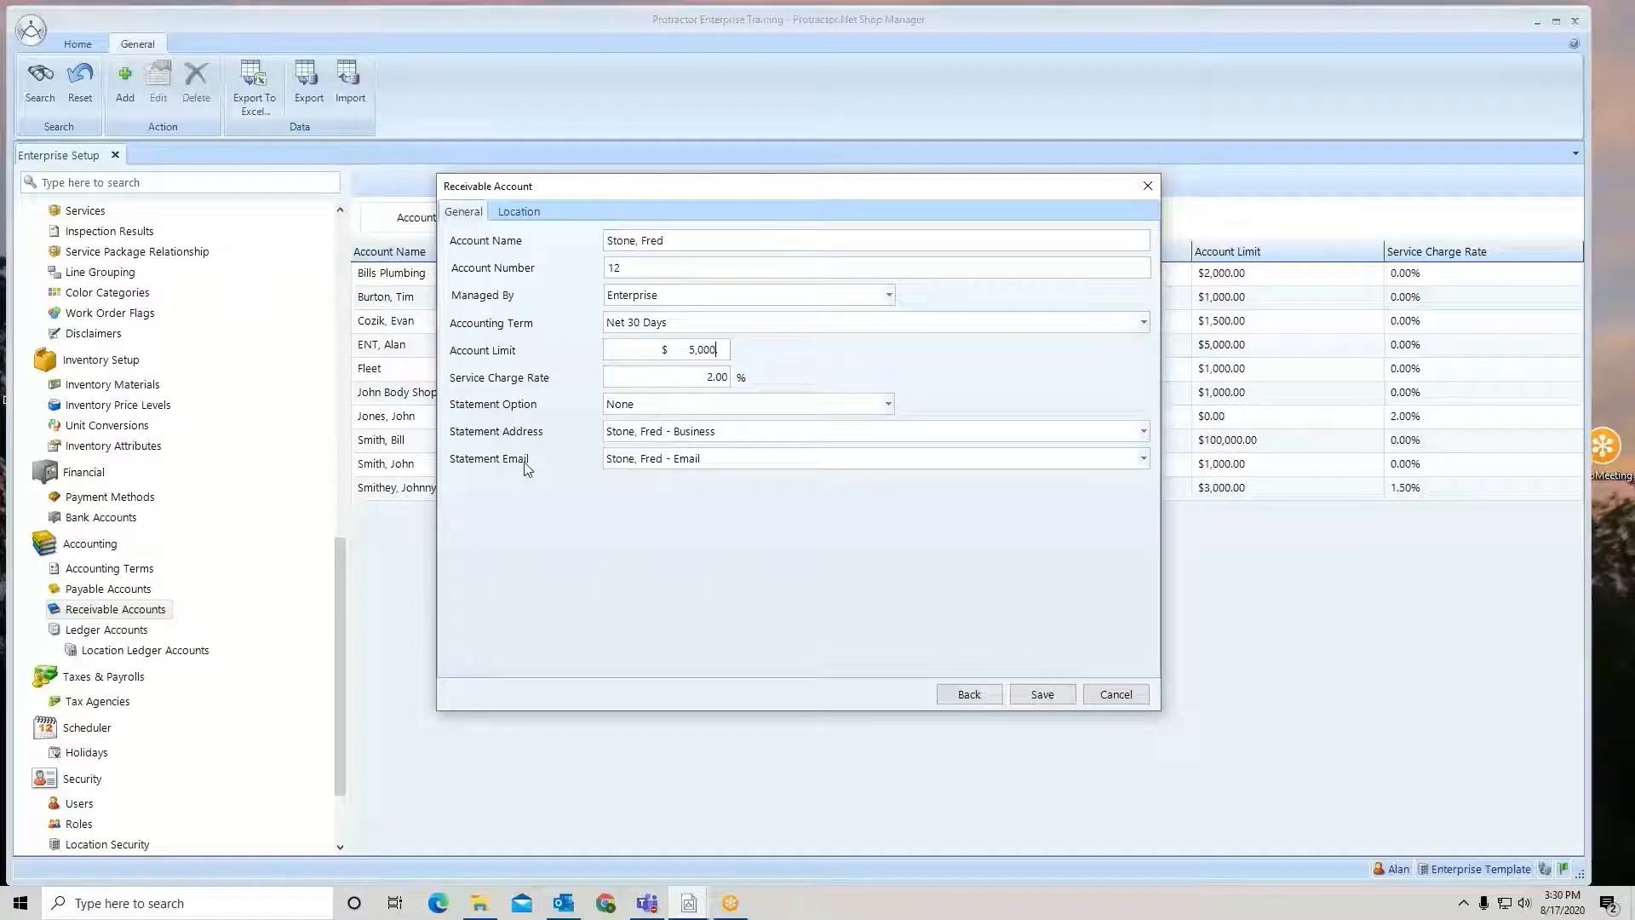
click(888, 404)
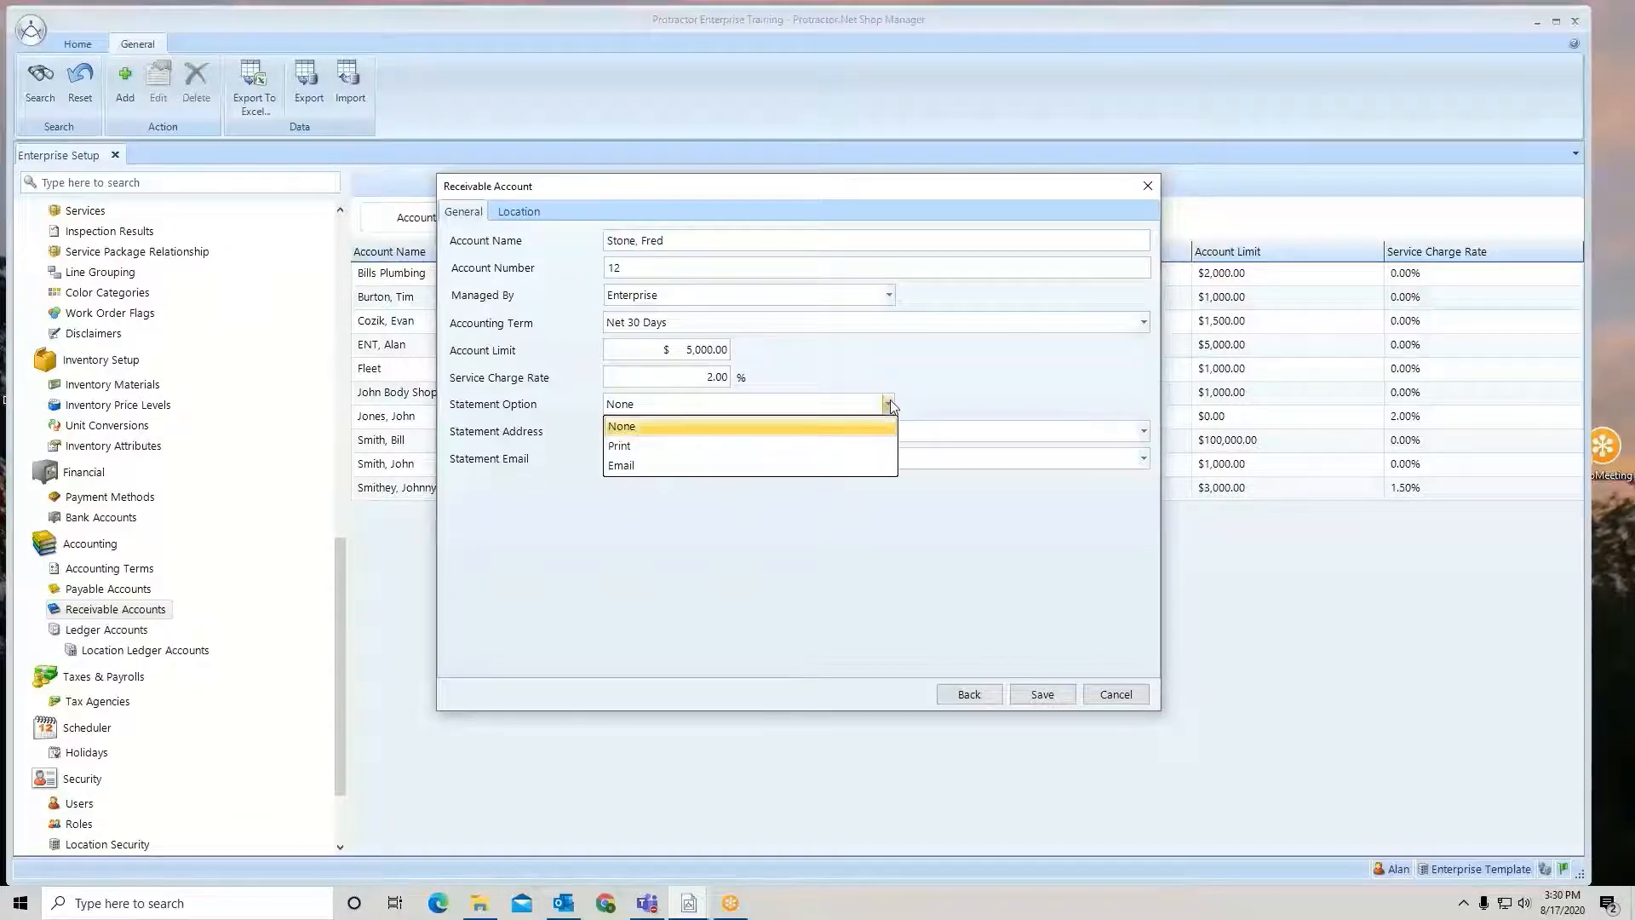
click(881, 446)
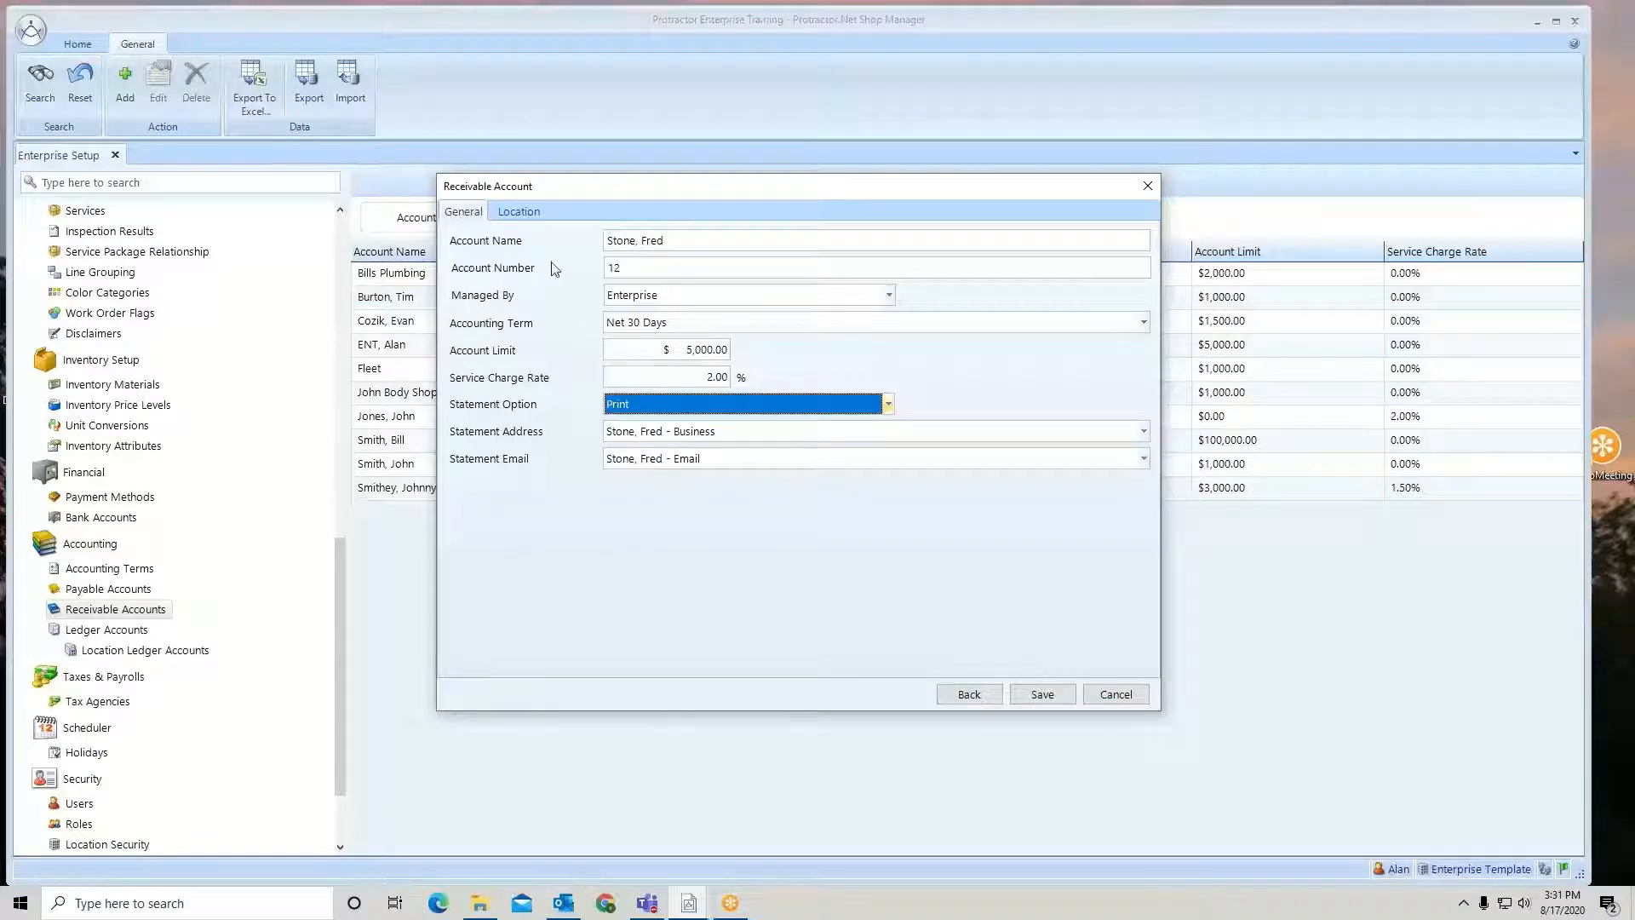
Remove Training #3 from the locations assigned to the new receivable account.
click(533, 221)
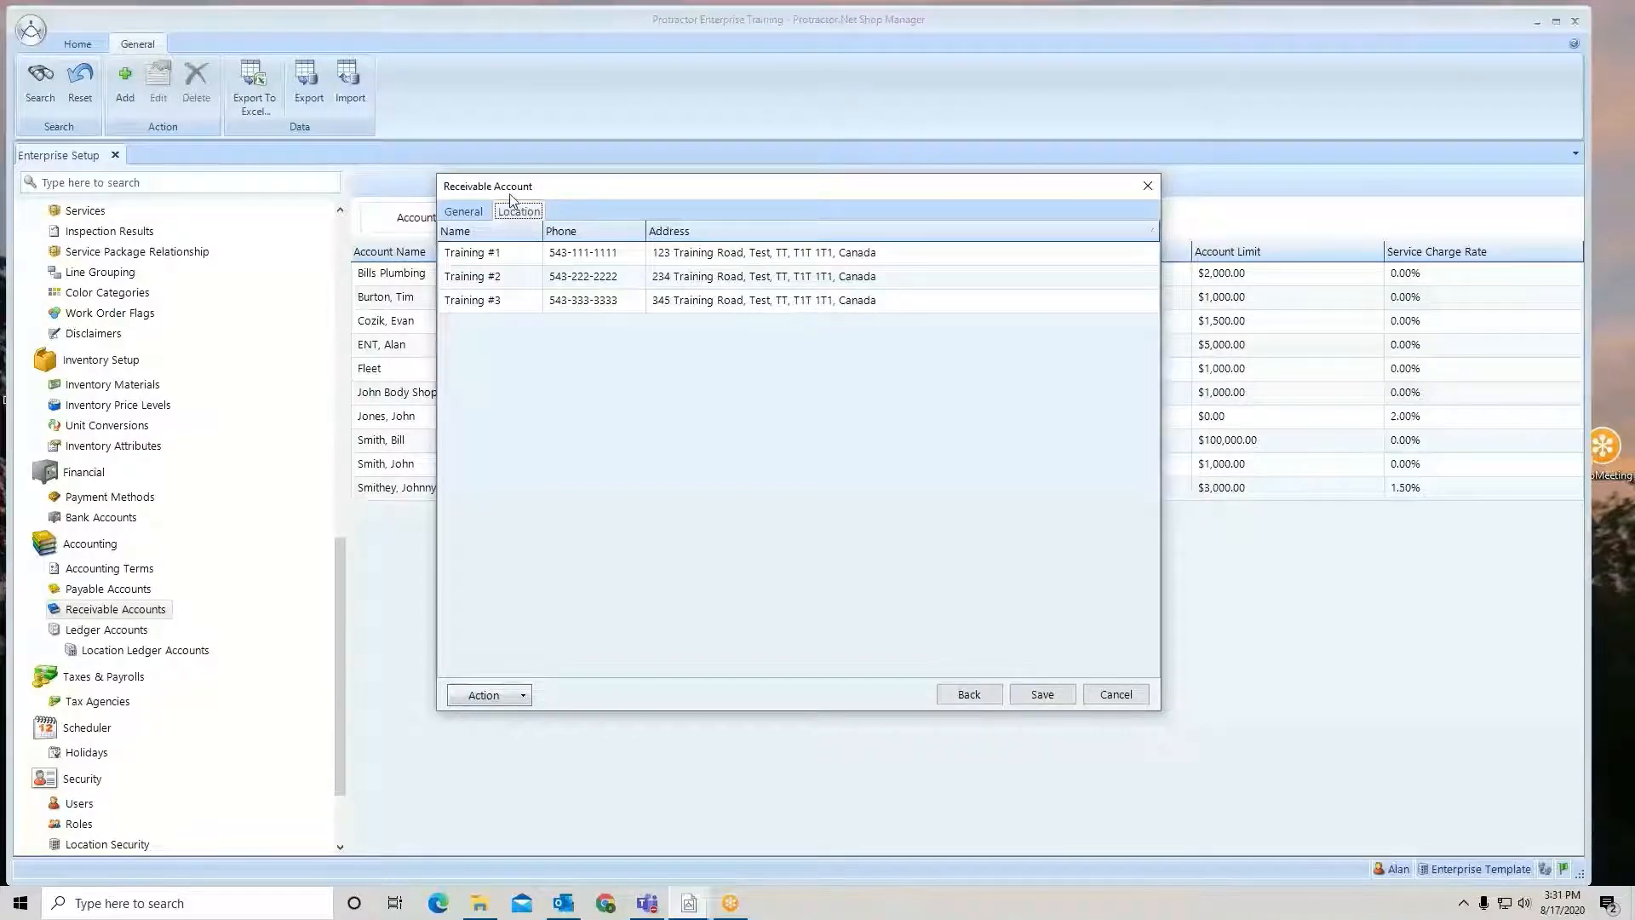
click(552, 302)
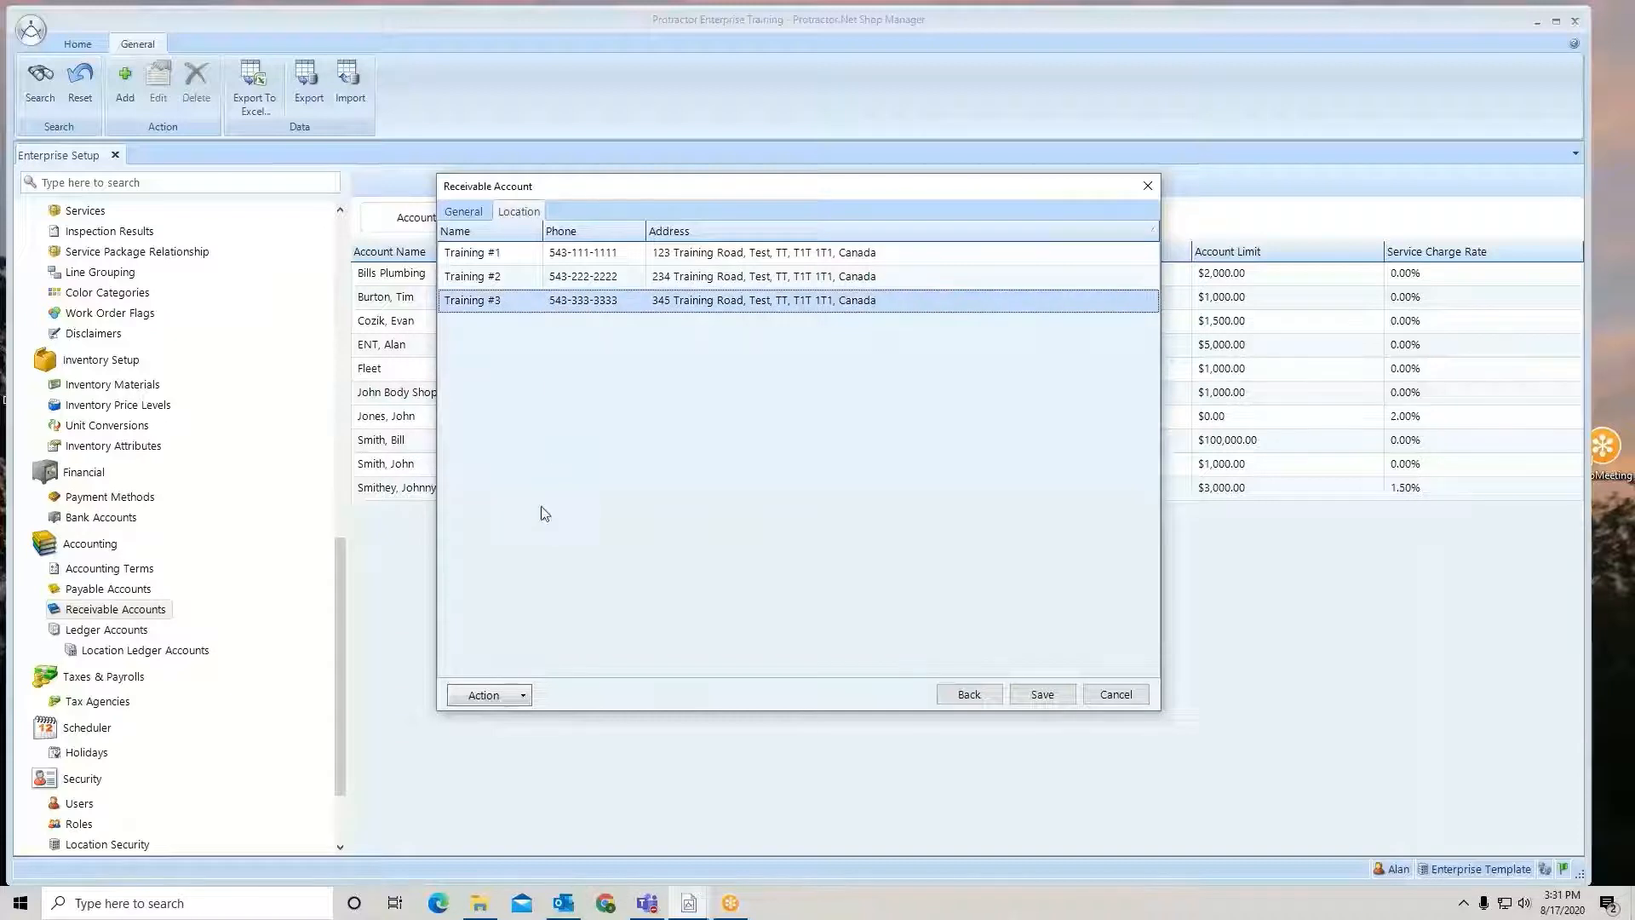
click(524, 697)
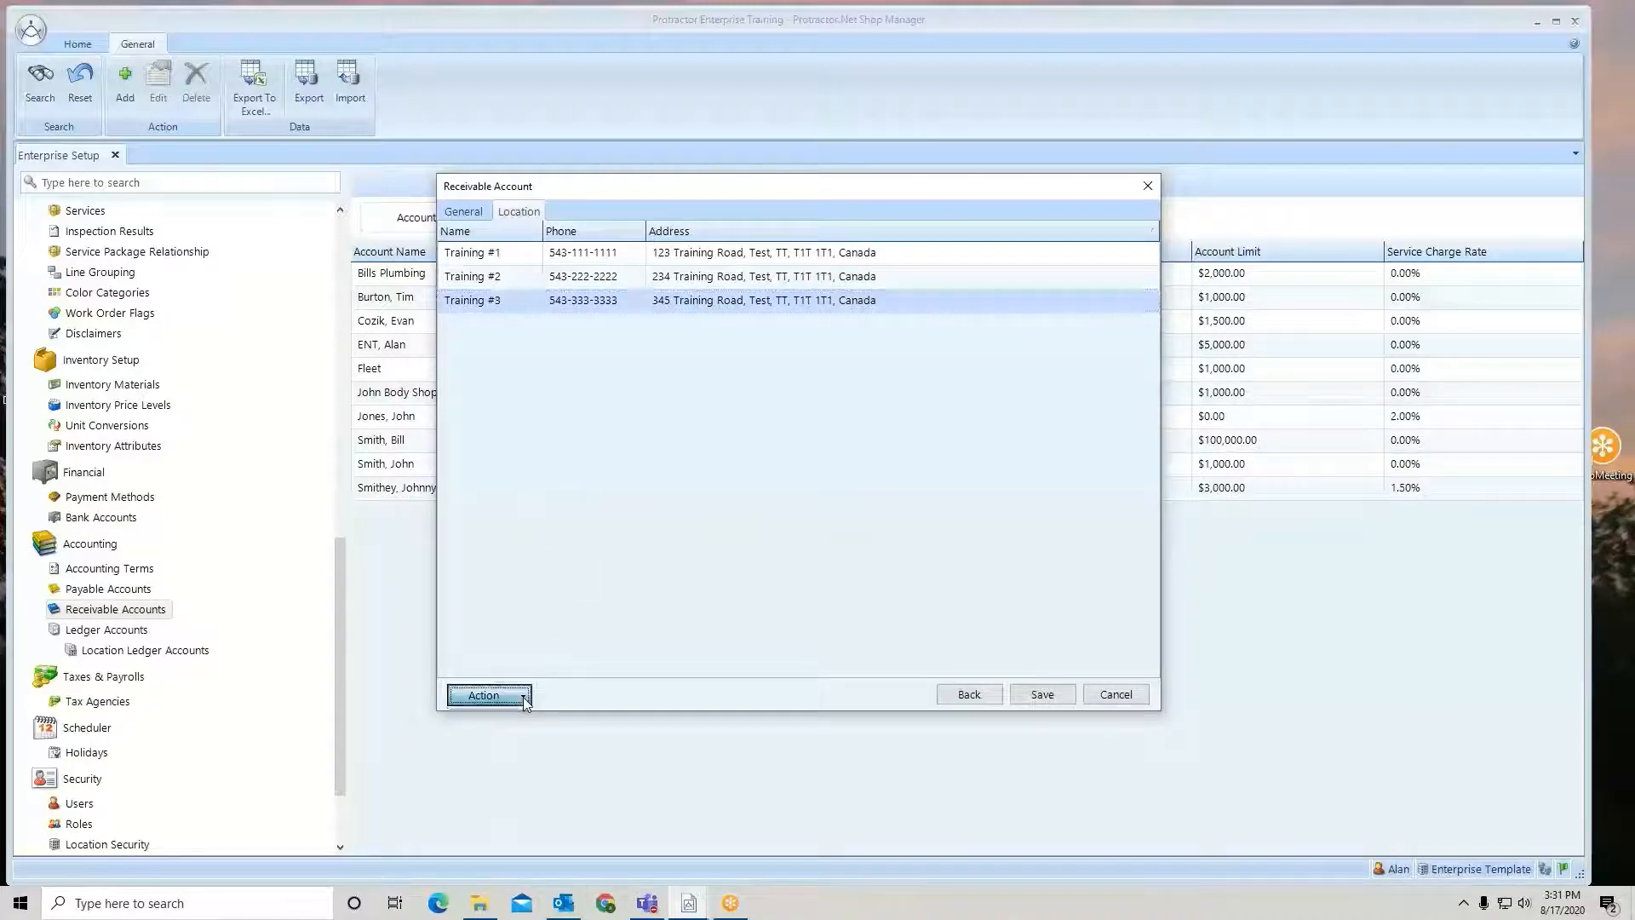
click(491, 736)
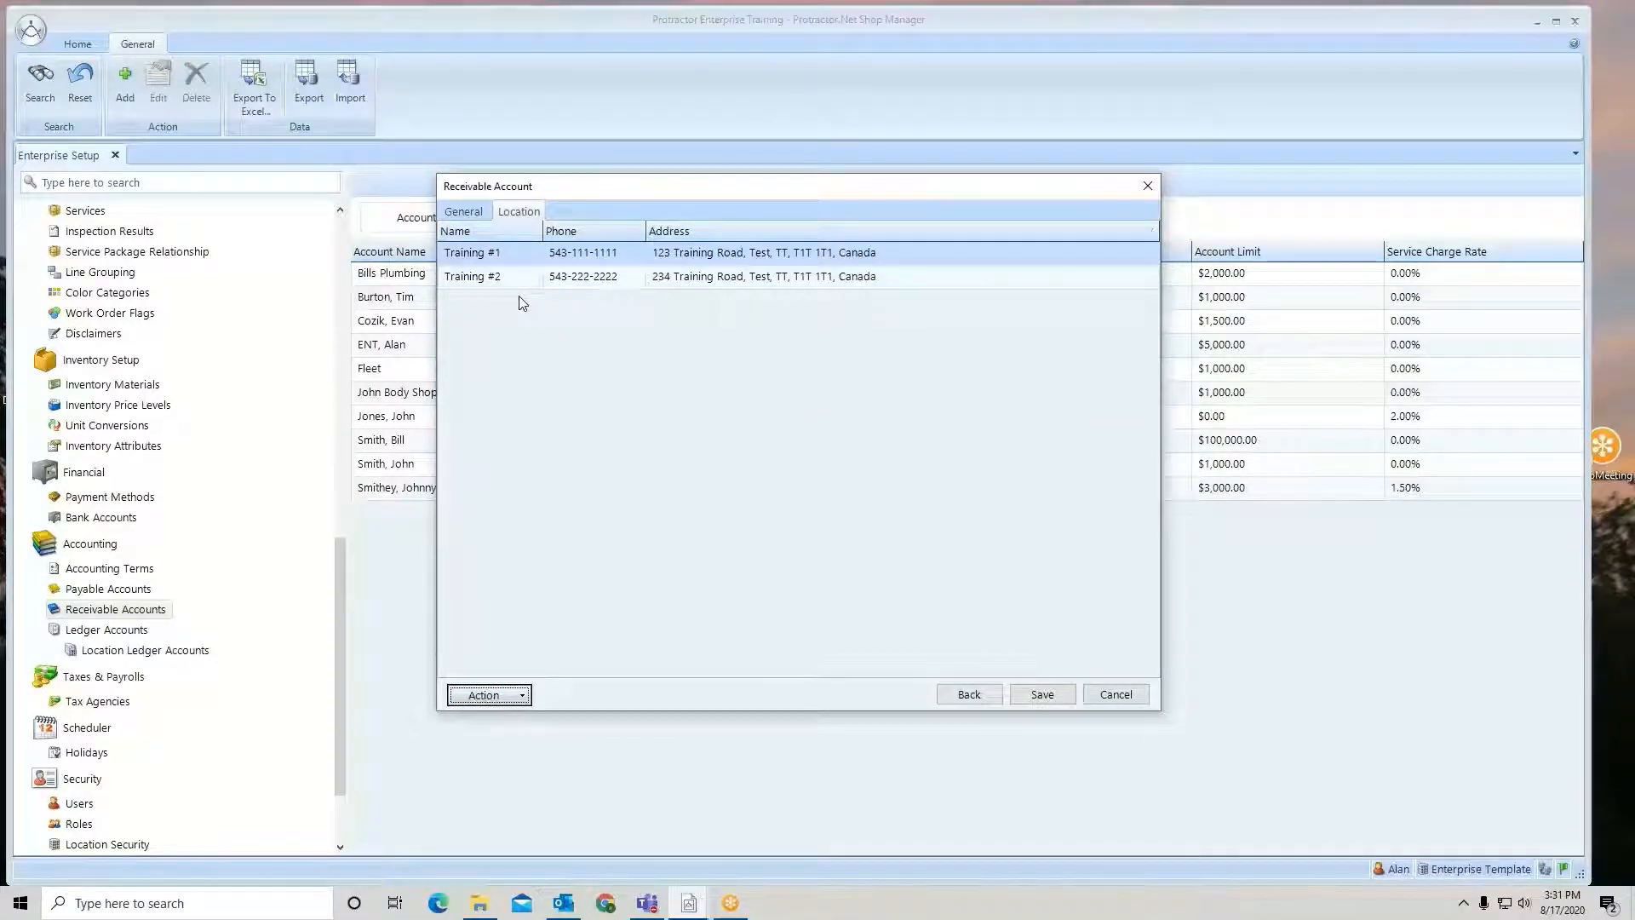
Add the Training #3 location back to the receivable account and save the account.
click(524, 695)
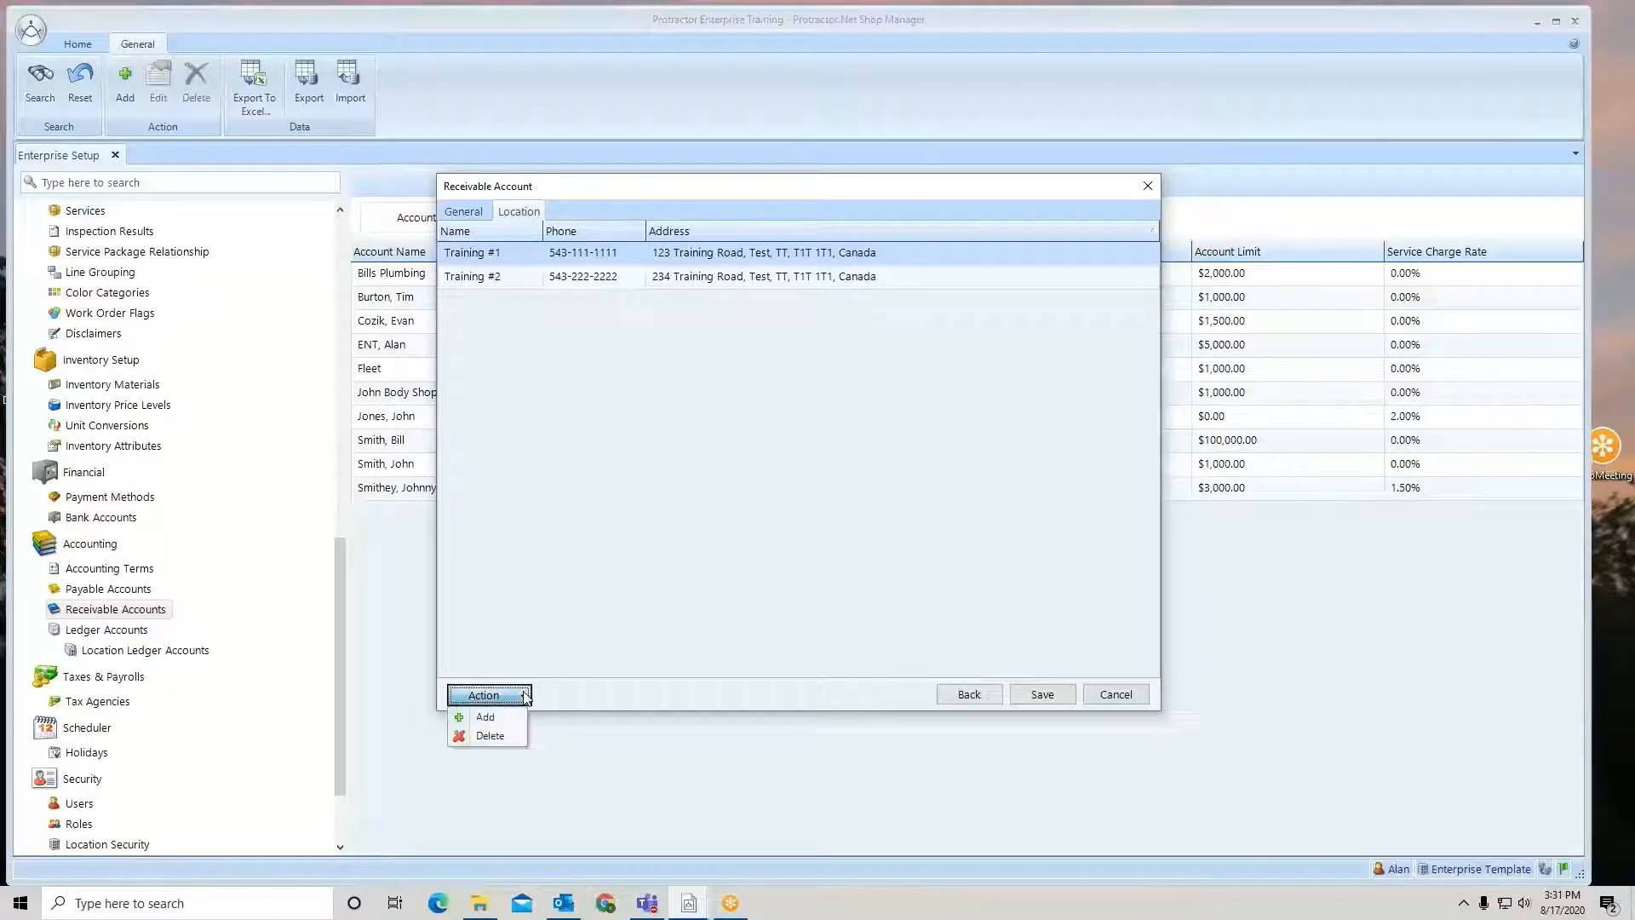
click(477, 717)
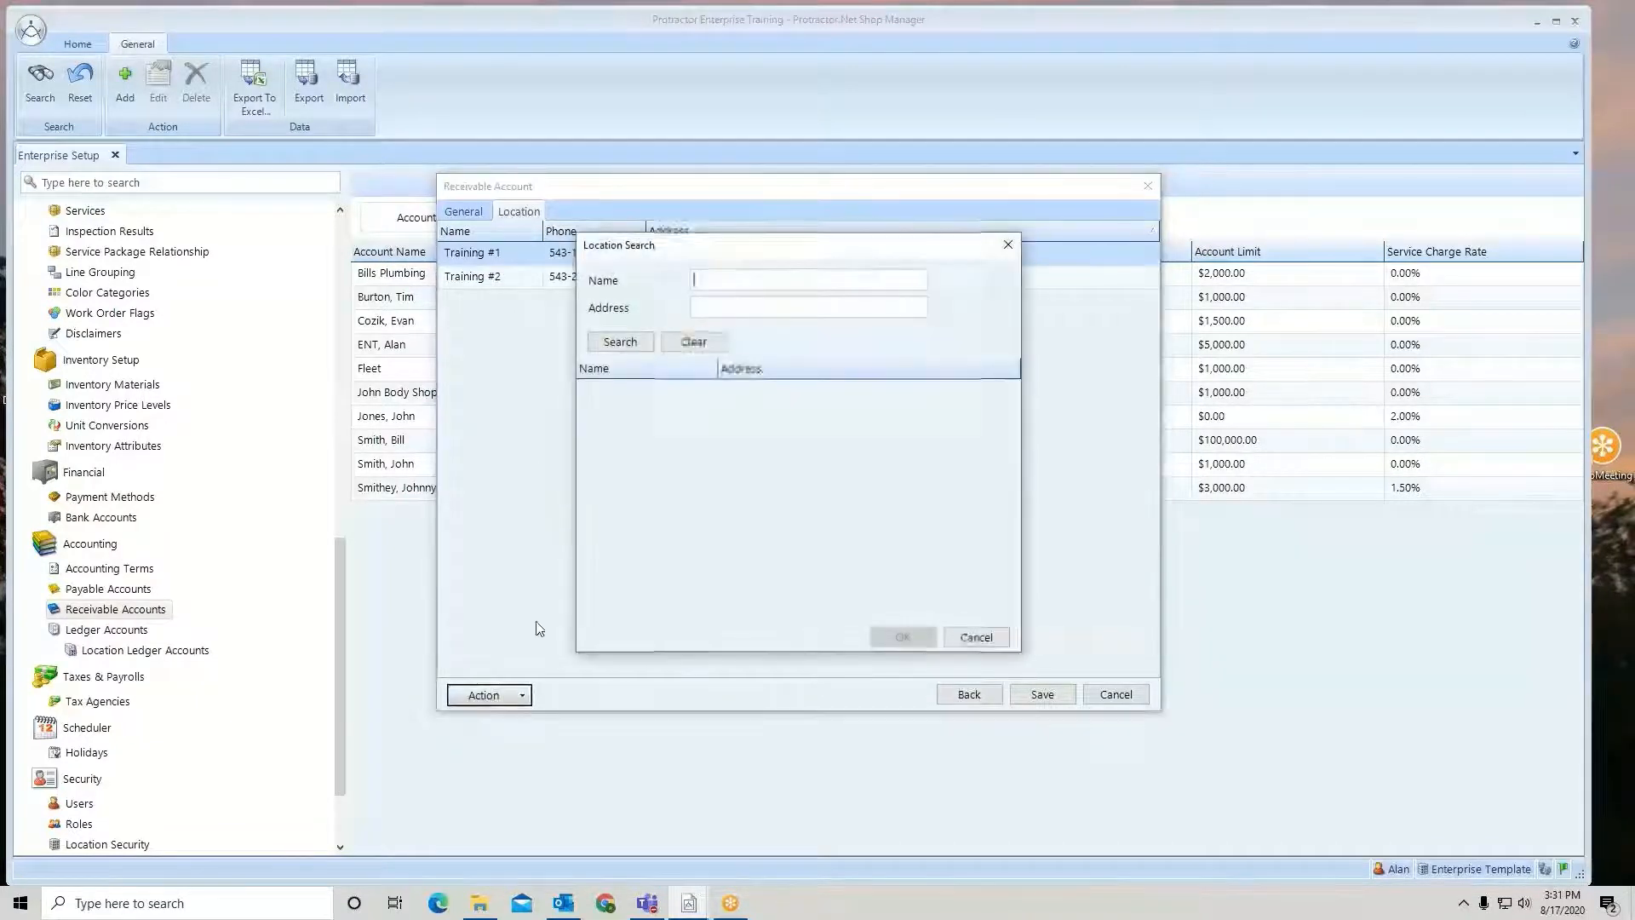
click(621, 344)
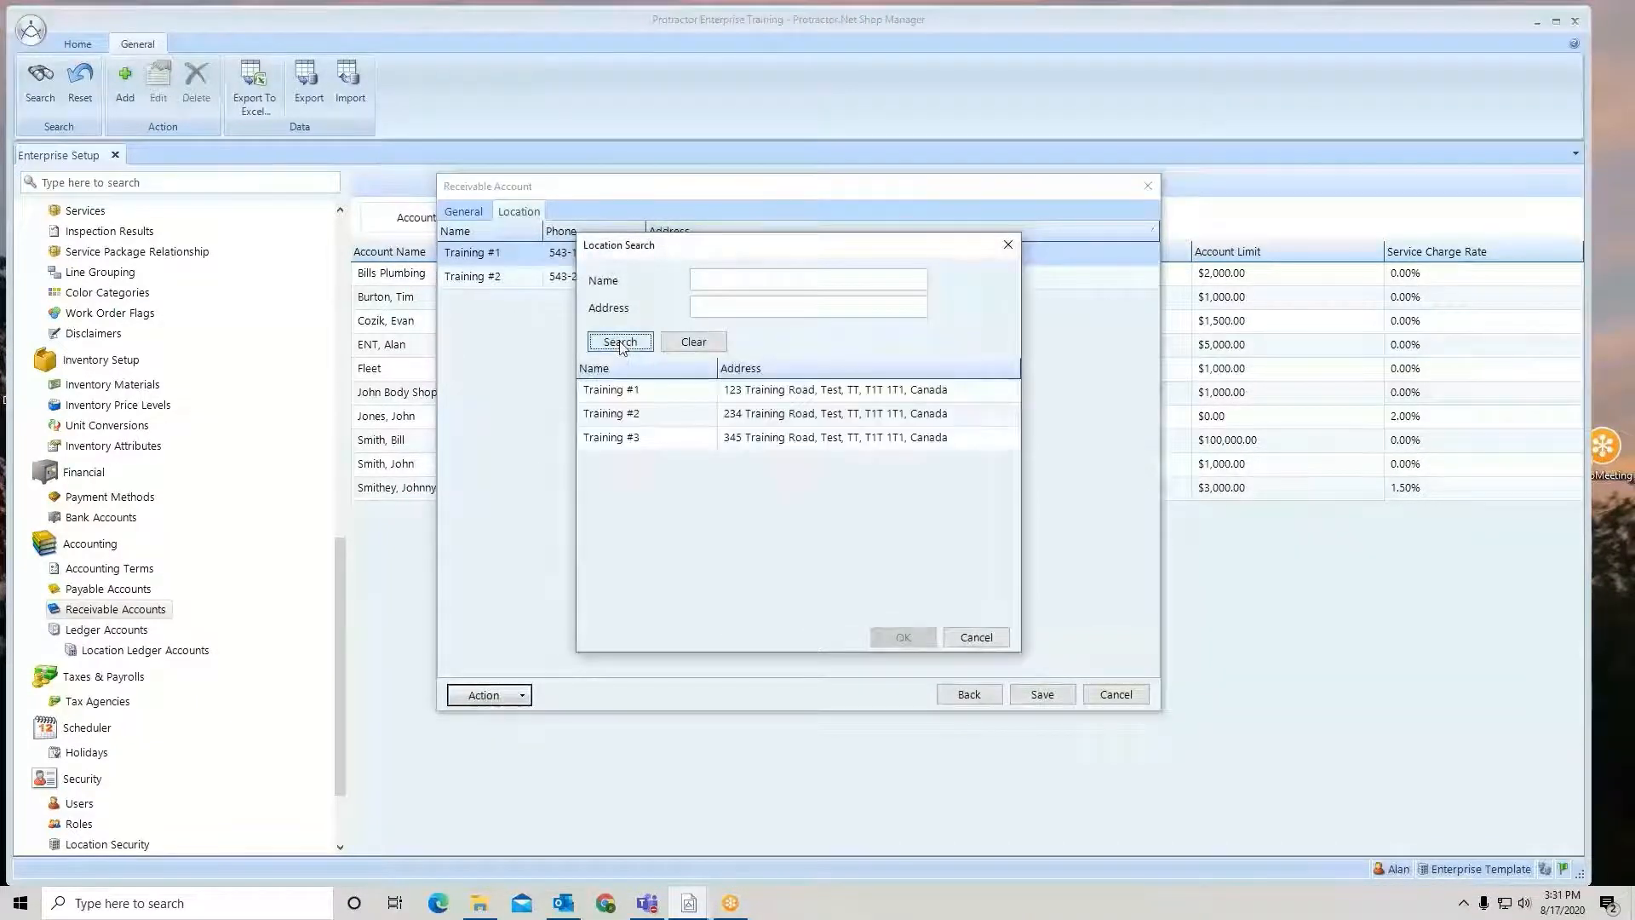
click(612, 438)
click(893, 638)
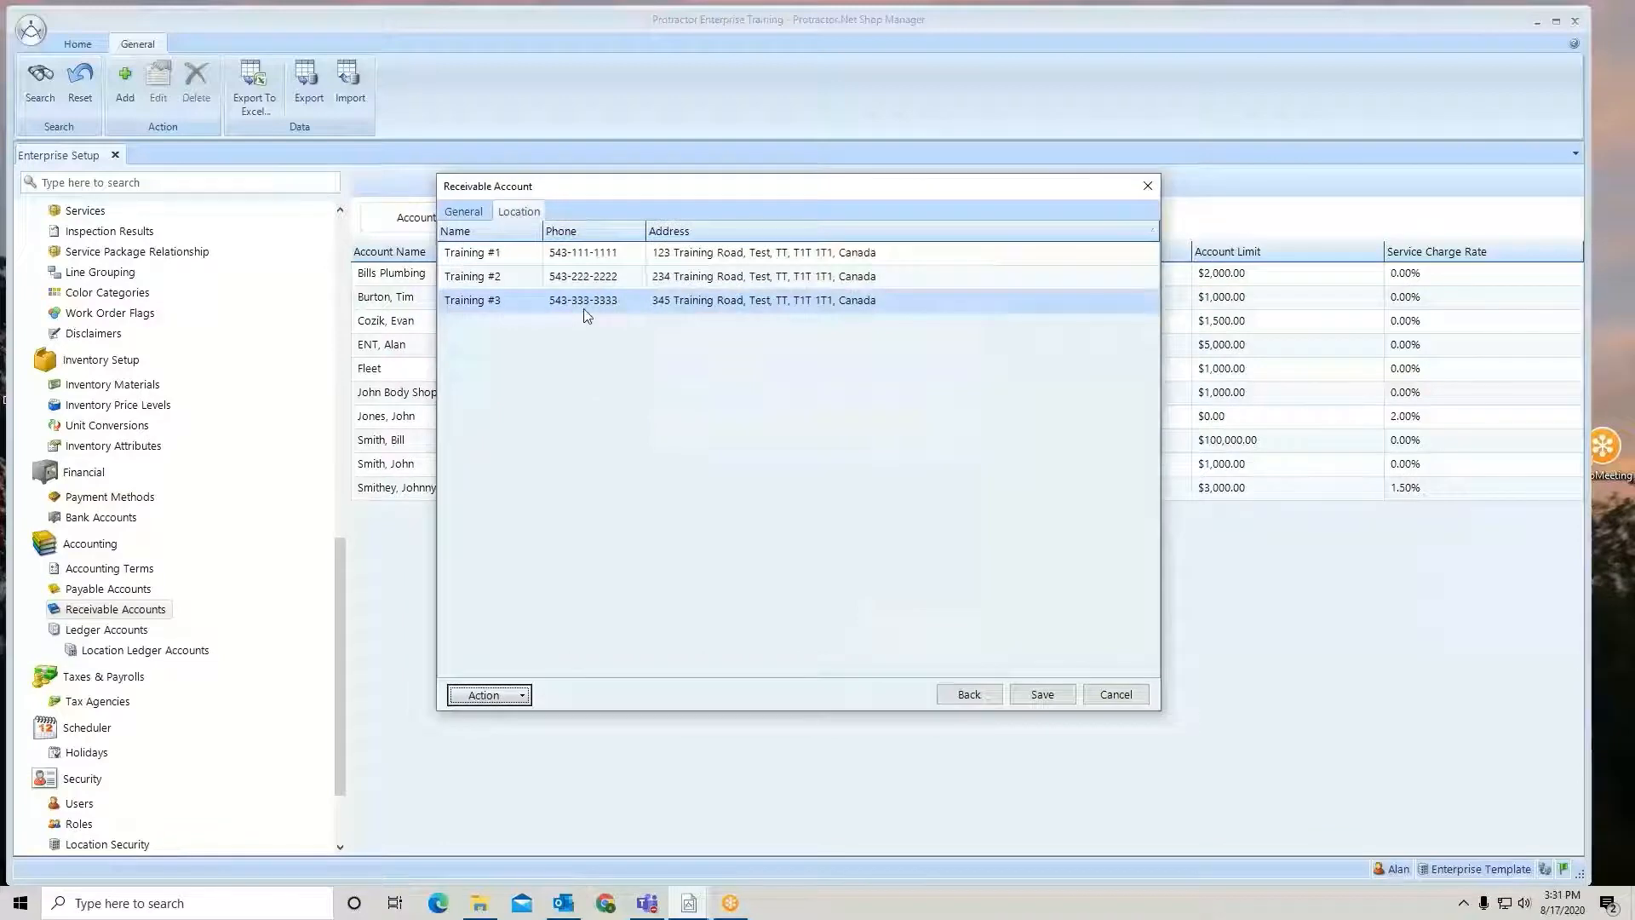
click(1044, 695)
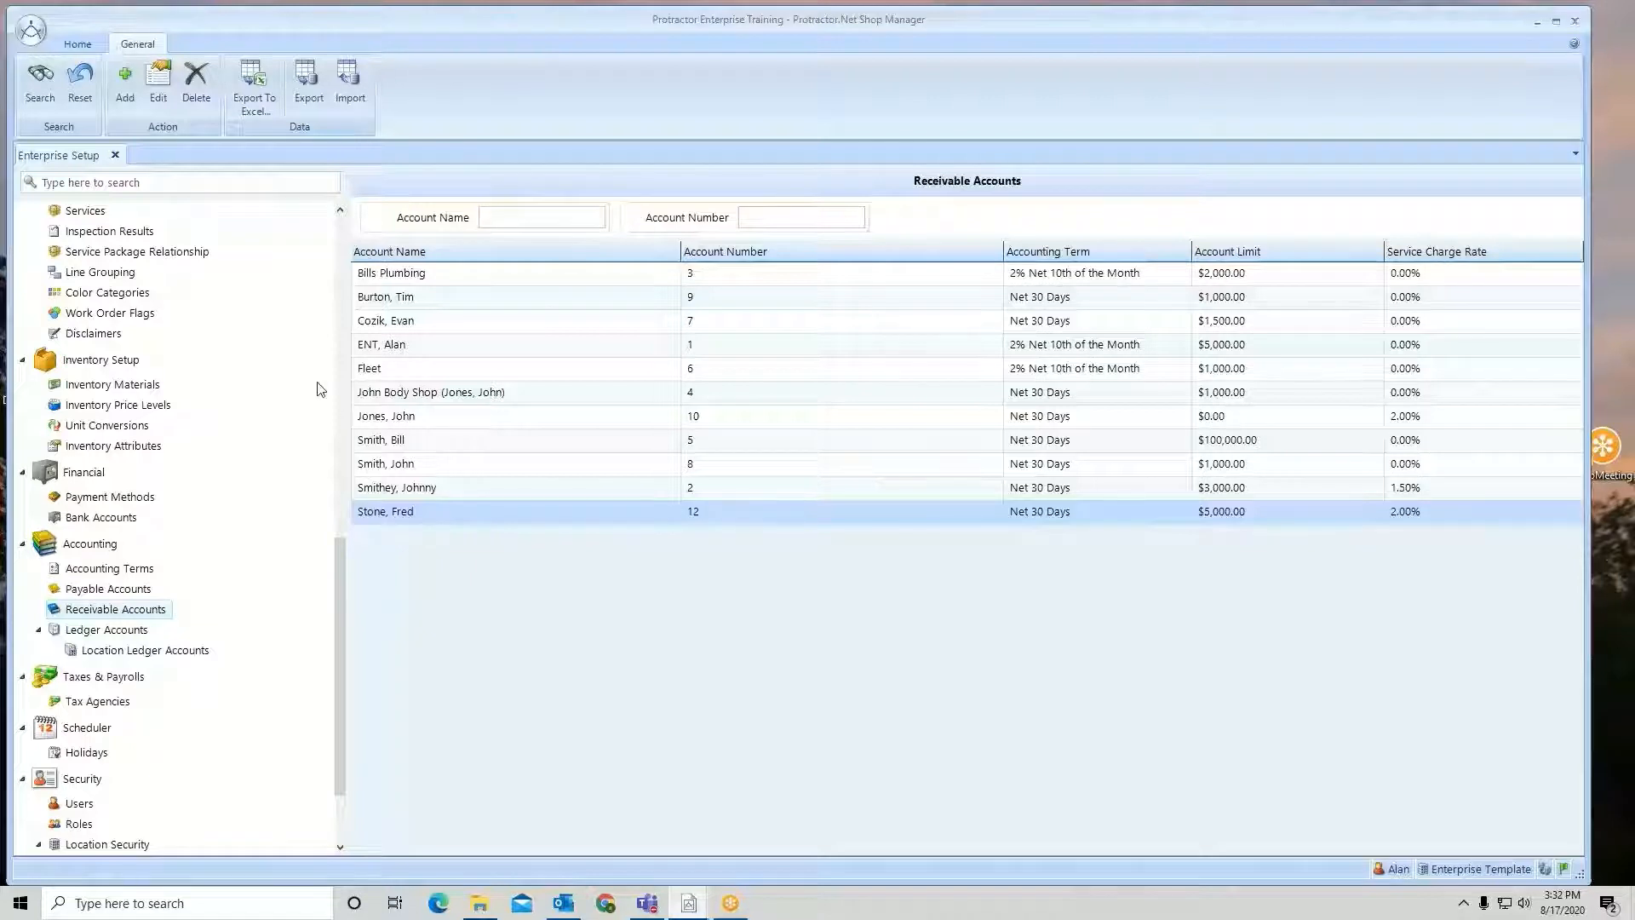
Close Enterprise Setup, search the enterprise contacts for the new account holder by surname, and open that contact for editing.
click(115, 155)
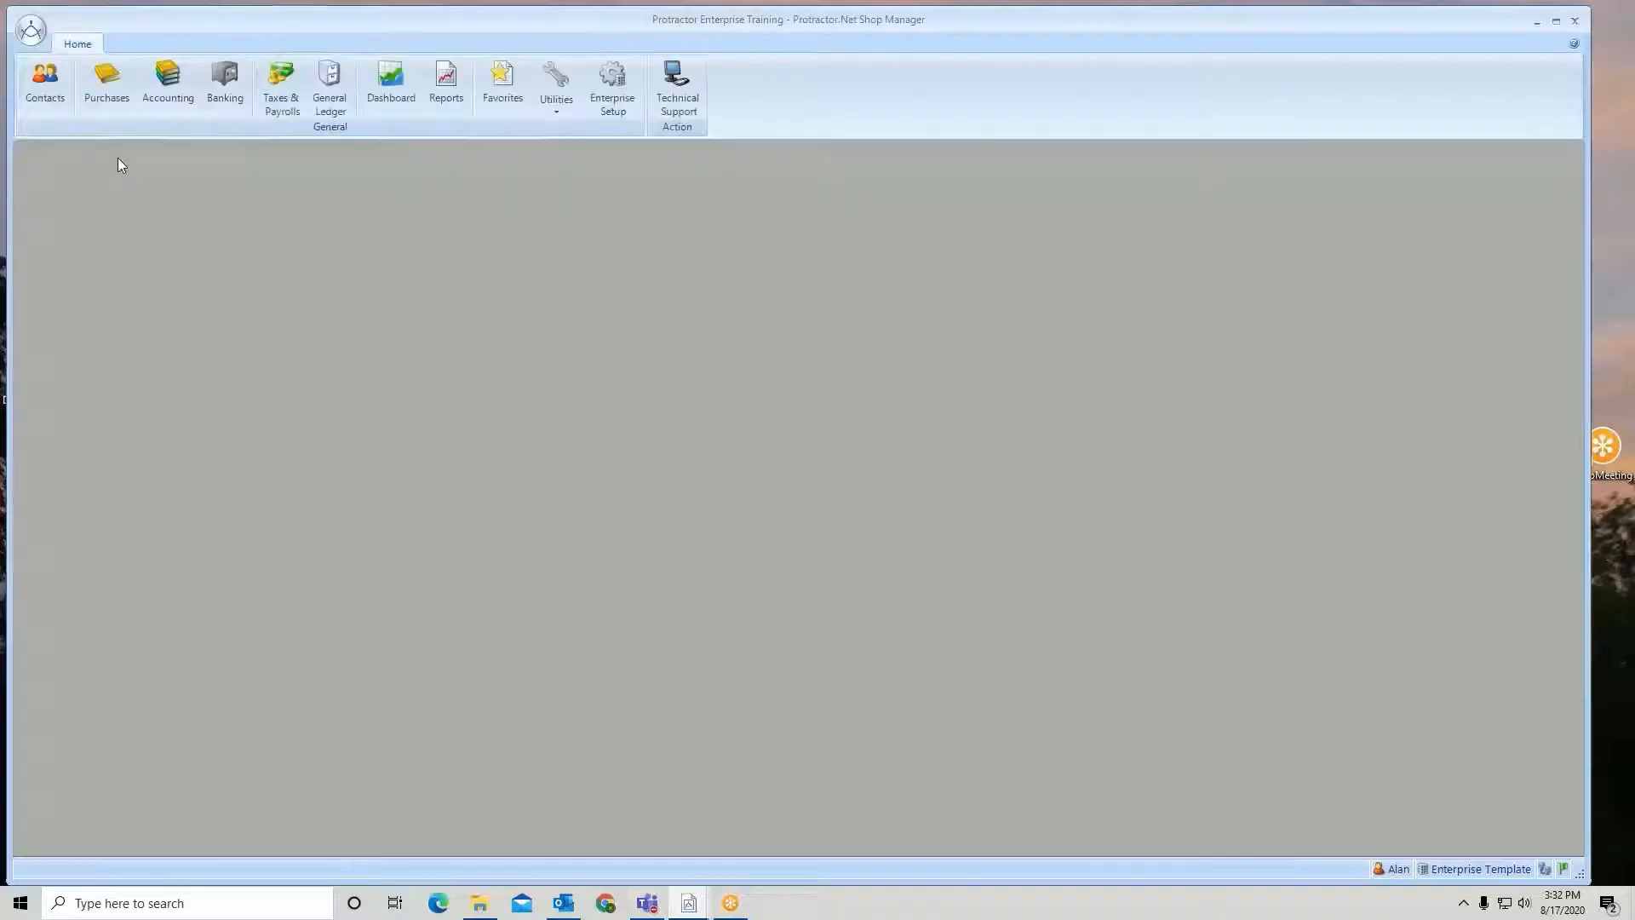
click(47, 96)
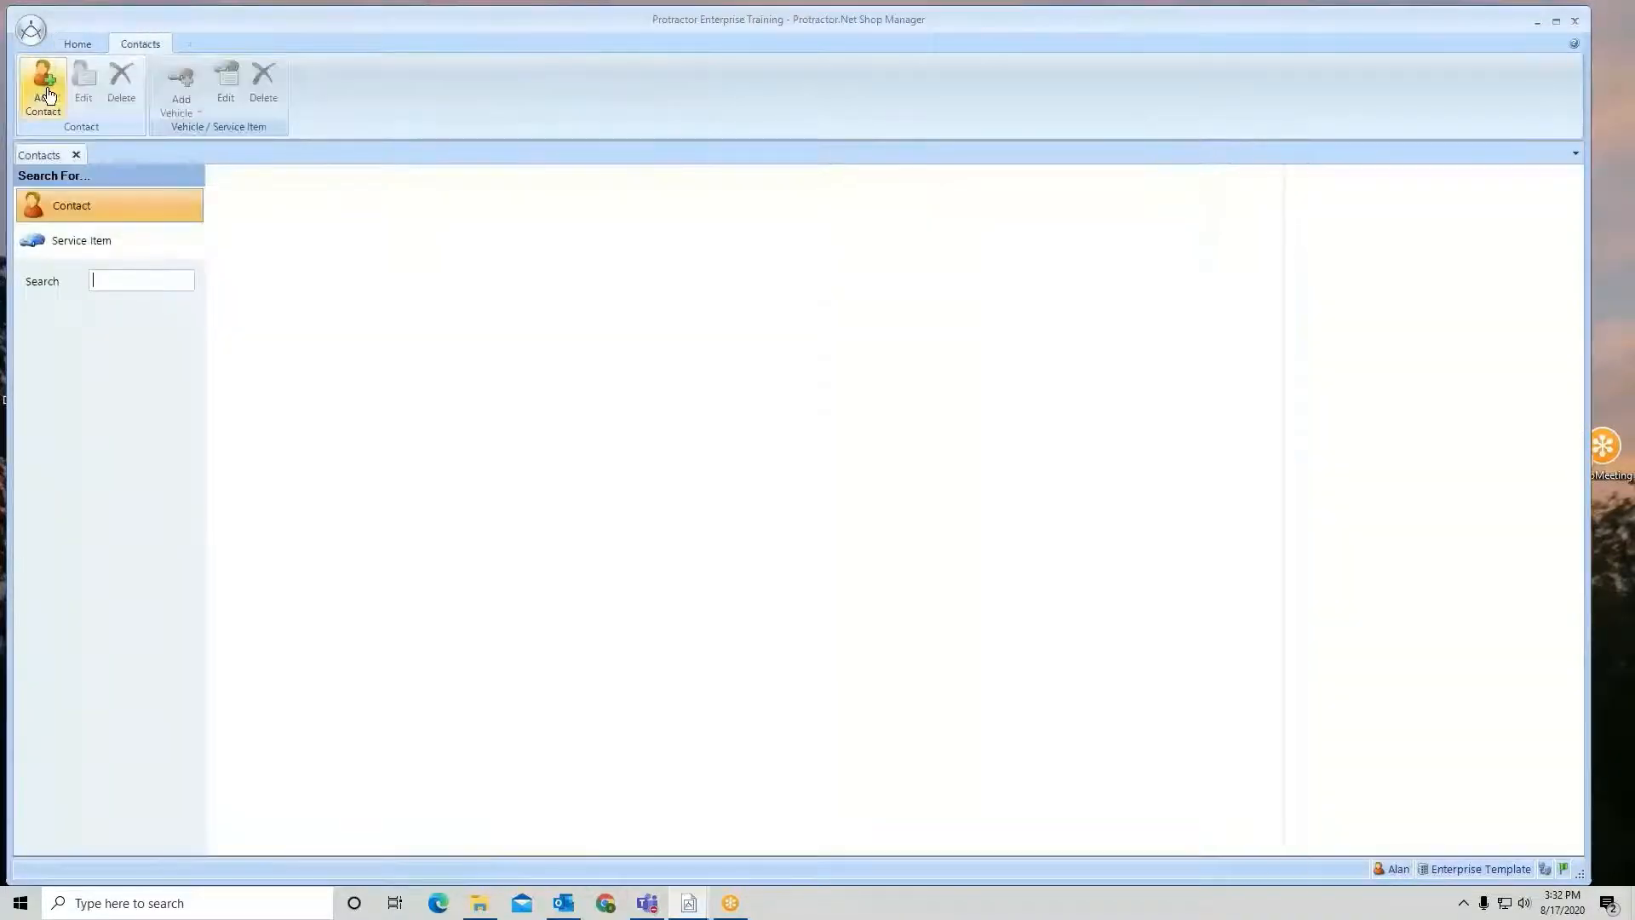
text(ston)
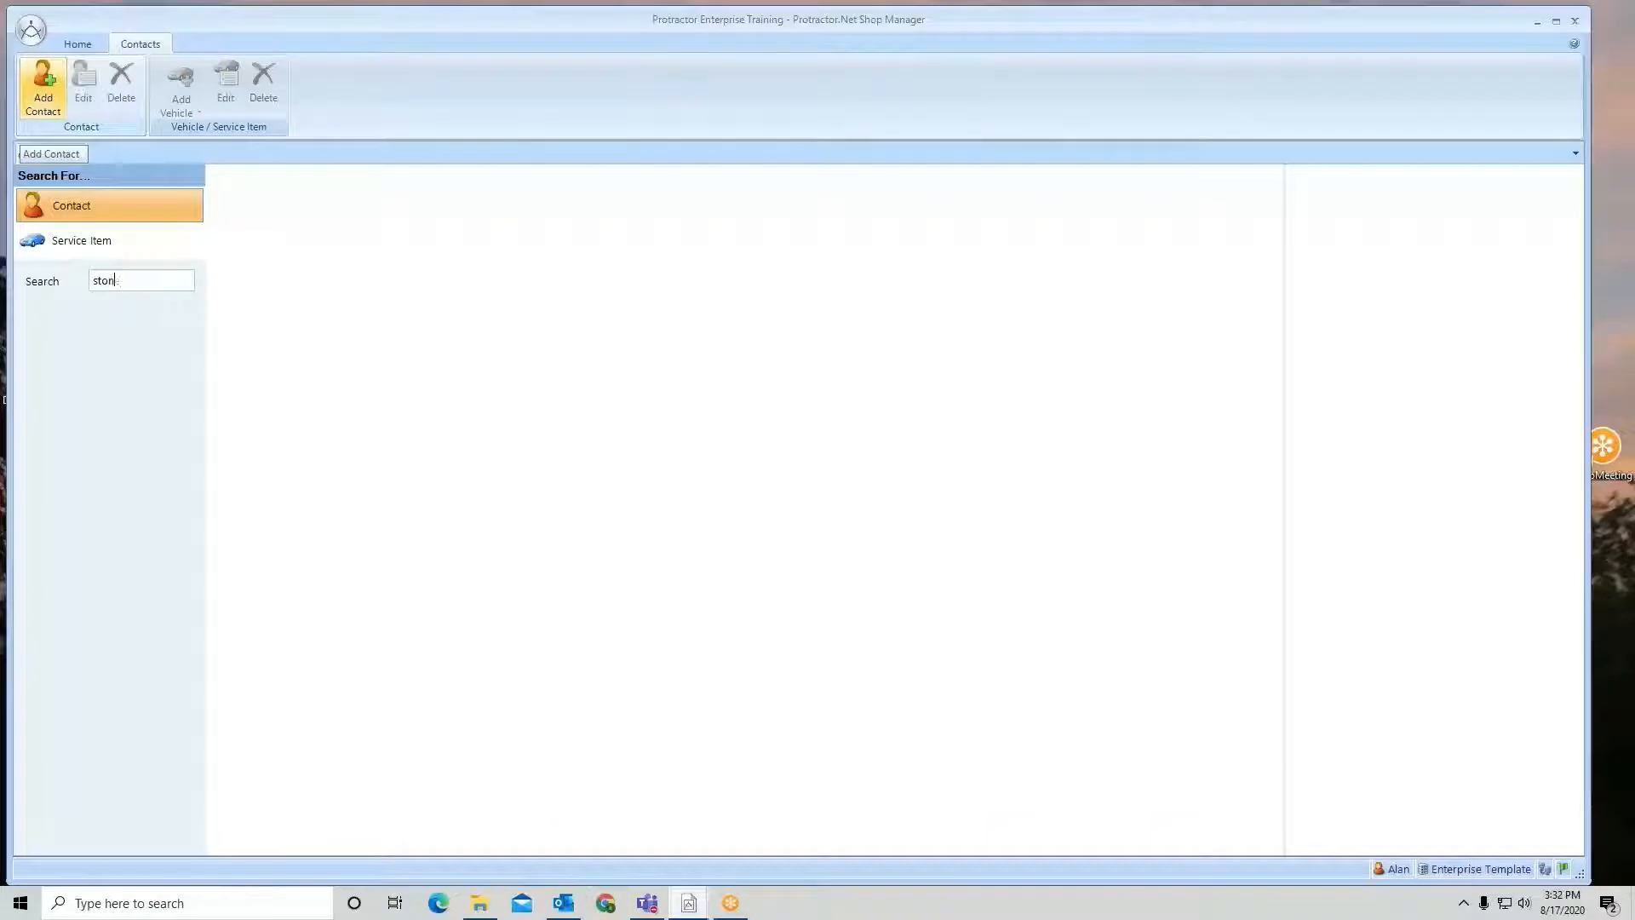
text(e)
key(Return)
click(260, 176)
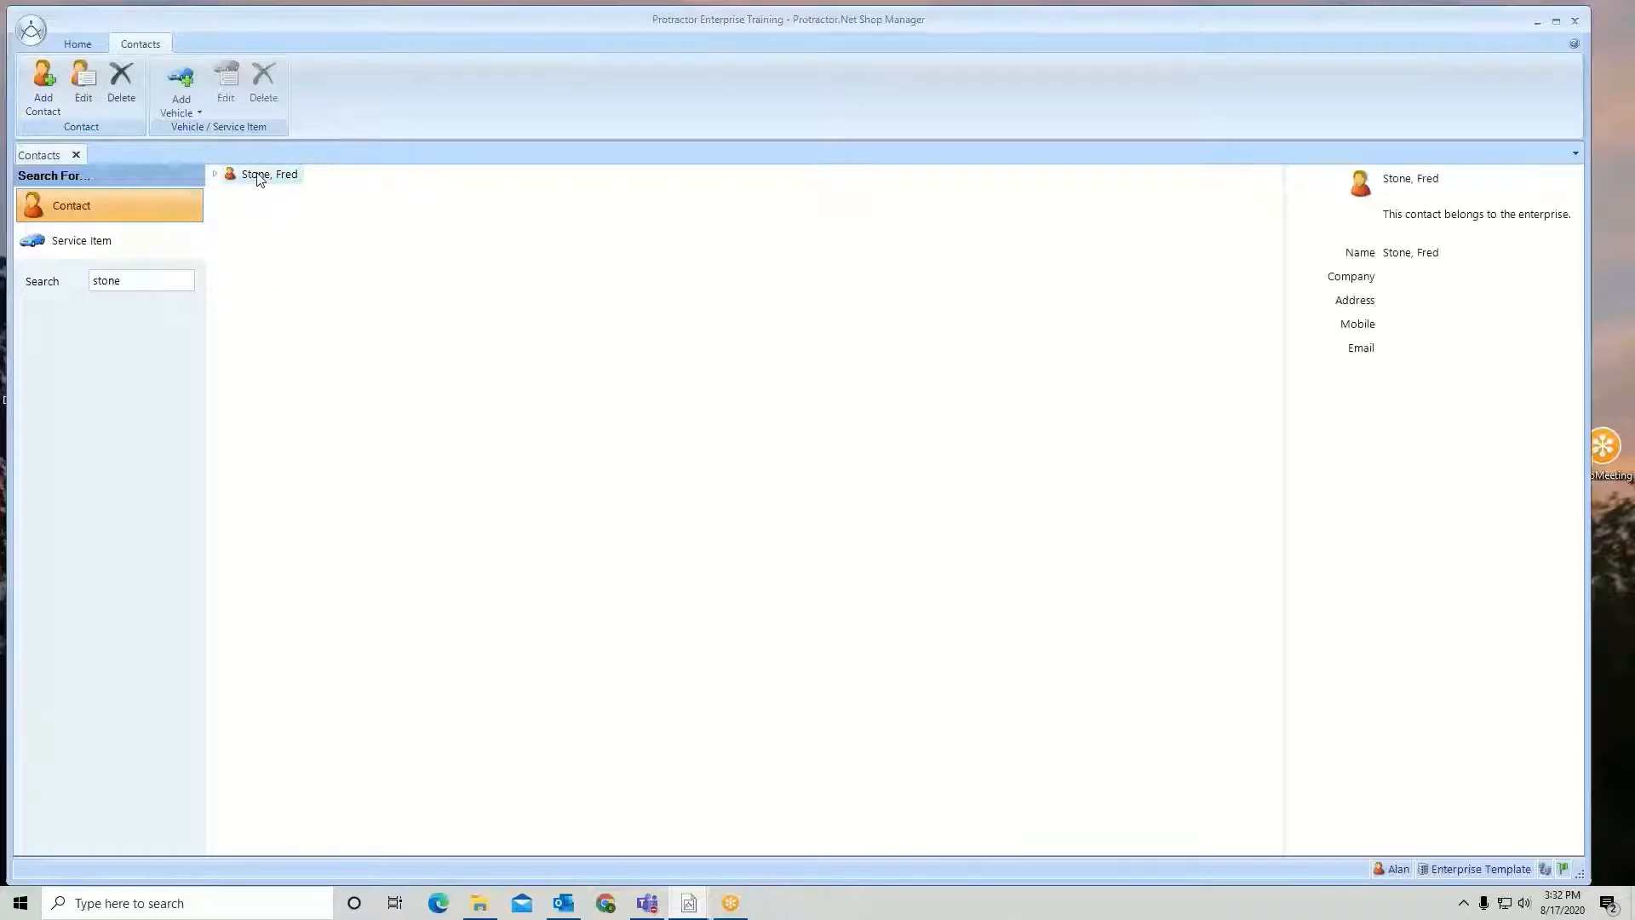
right_click(260, 176)
click(286, 203)
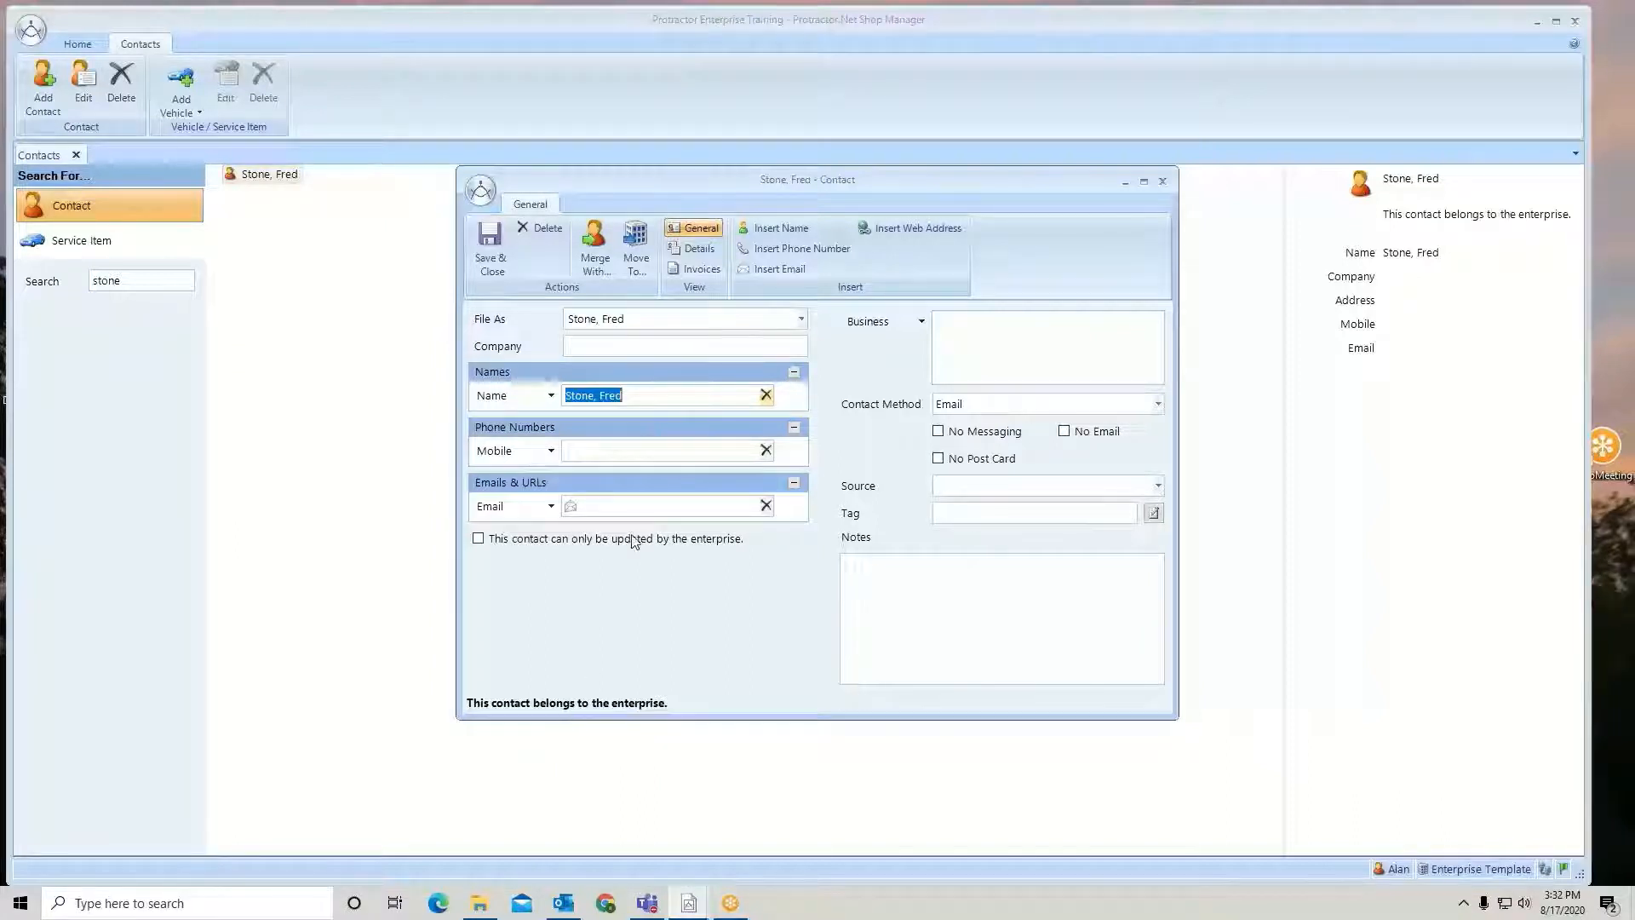
Review the contact's linked receivable account settings and assigned locations, then save and close the account and the contact.
click(699, 252)
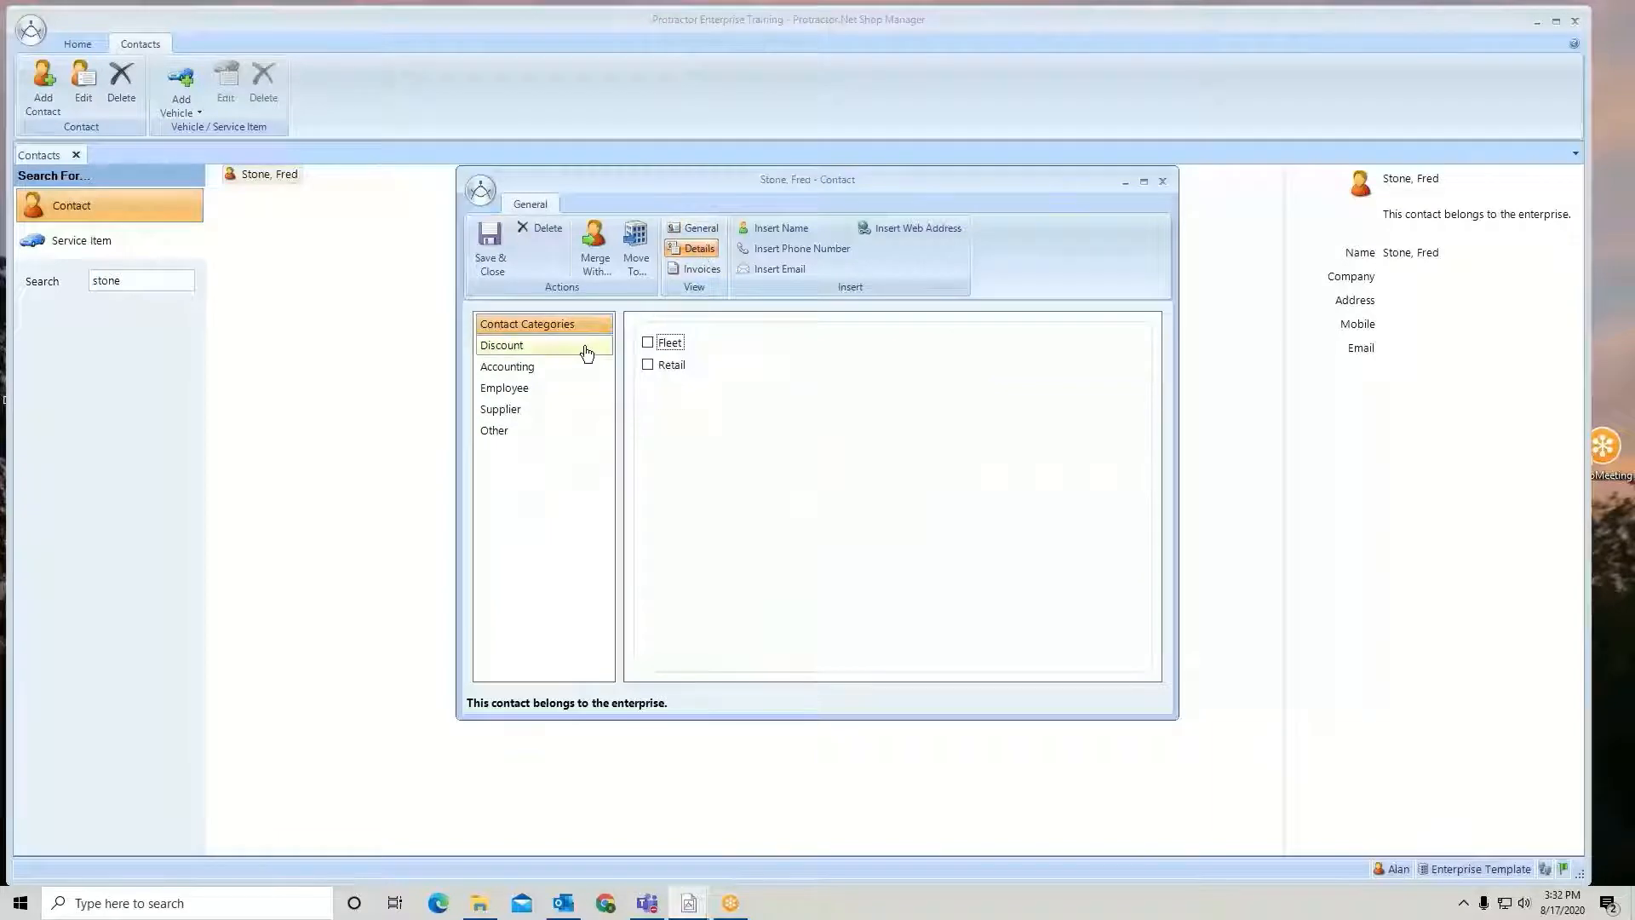
click(527, 372)
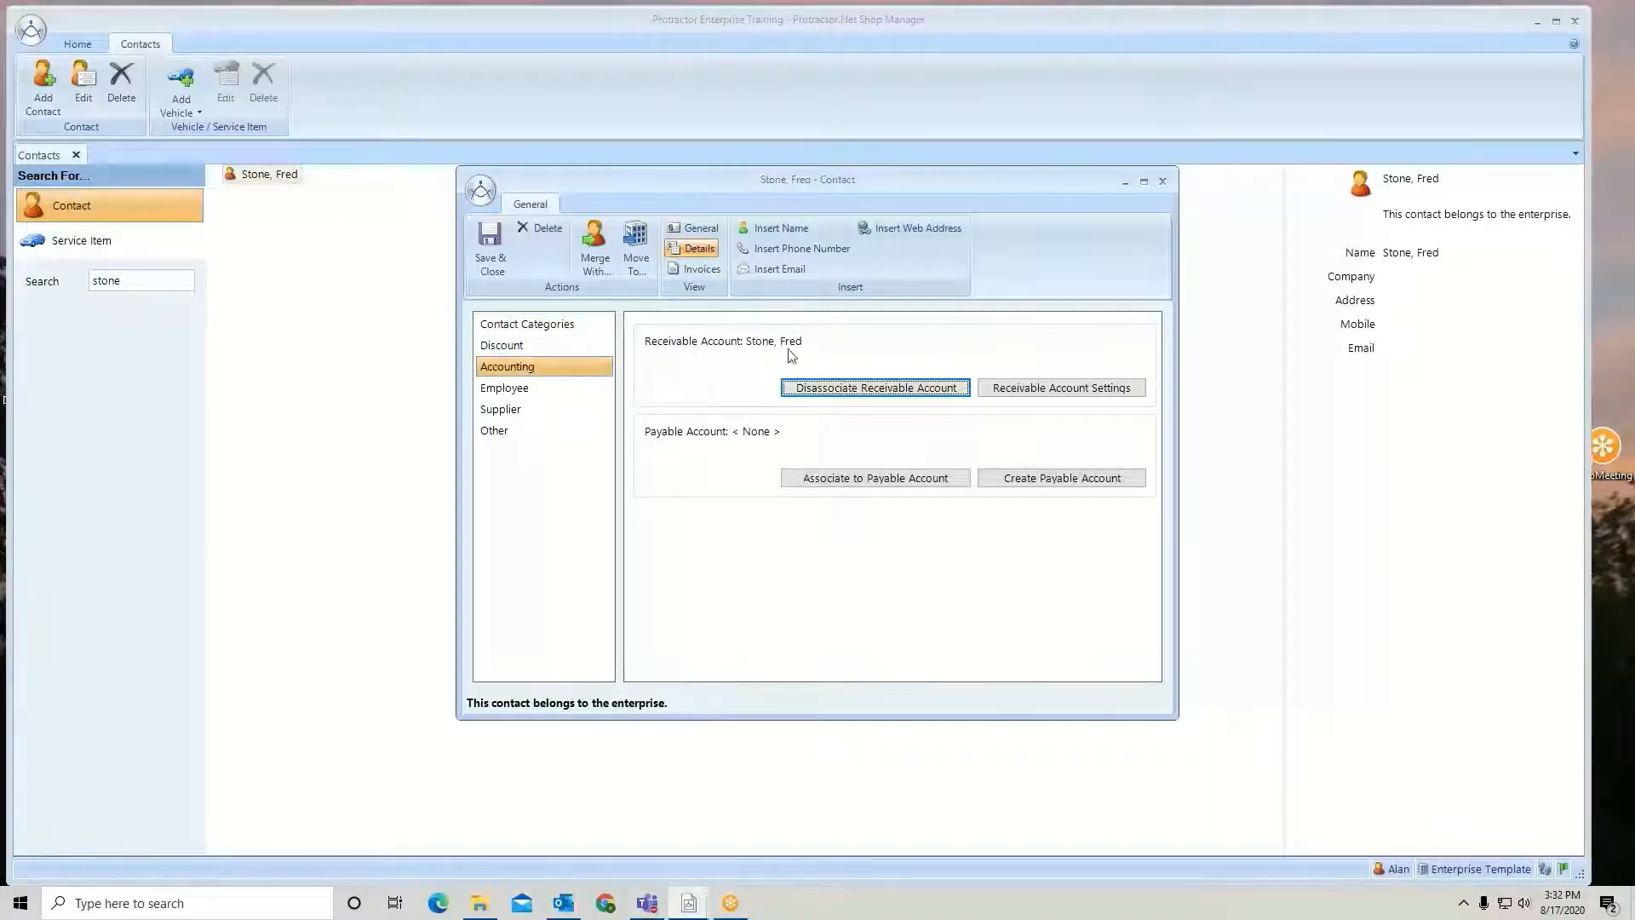
click(1069, 390)
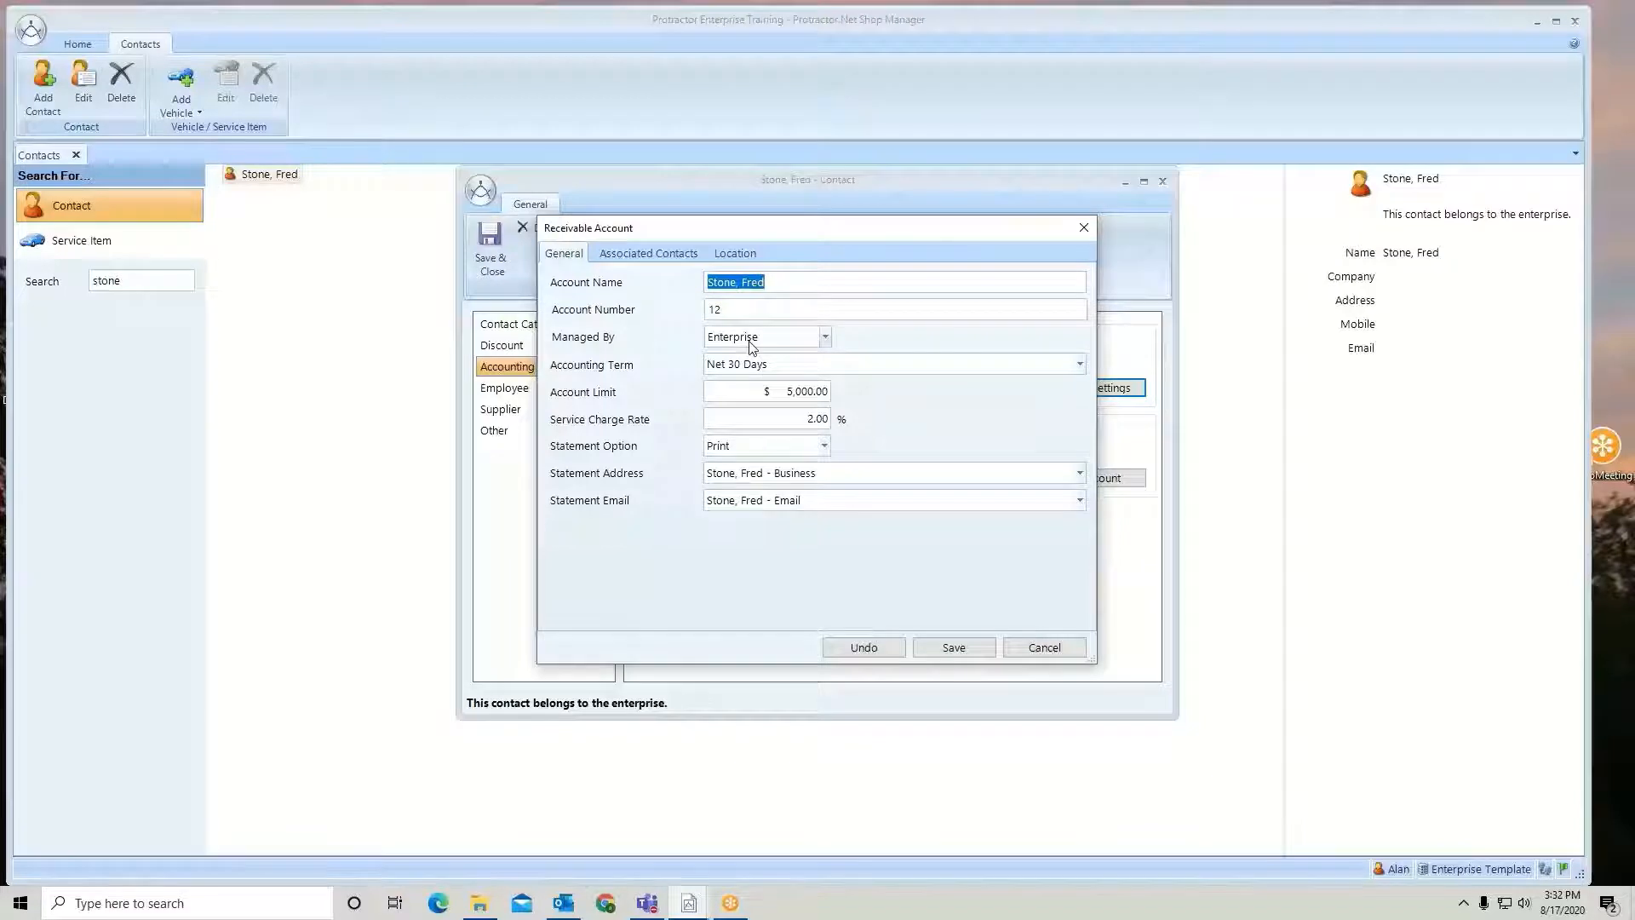
click(749, 259)
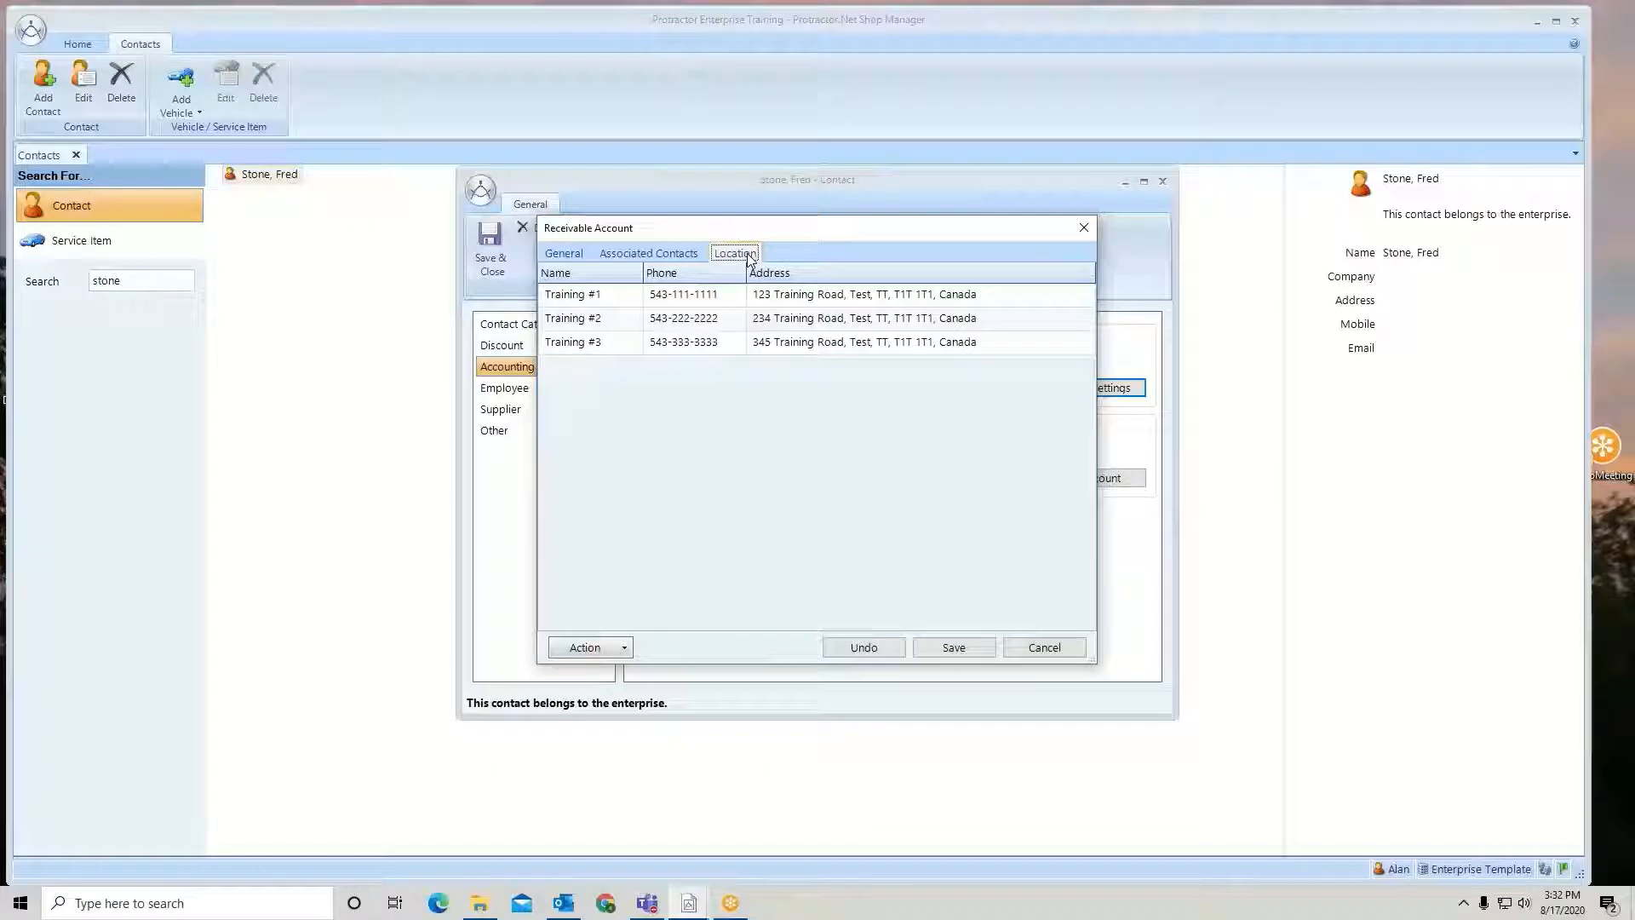
click(948, 650)
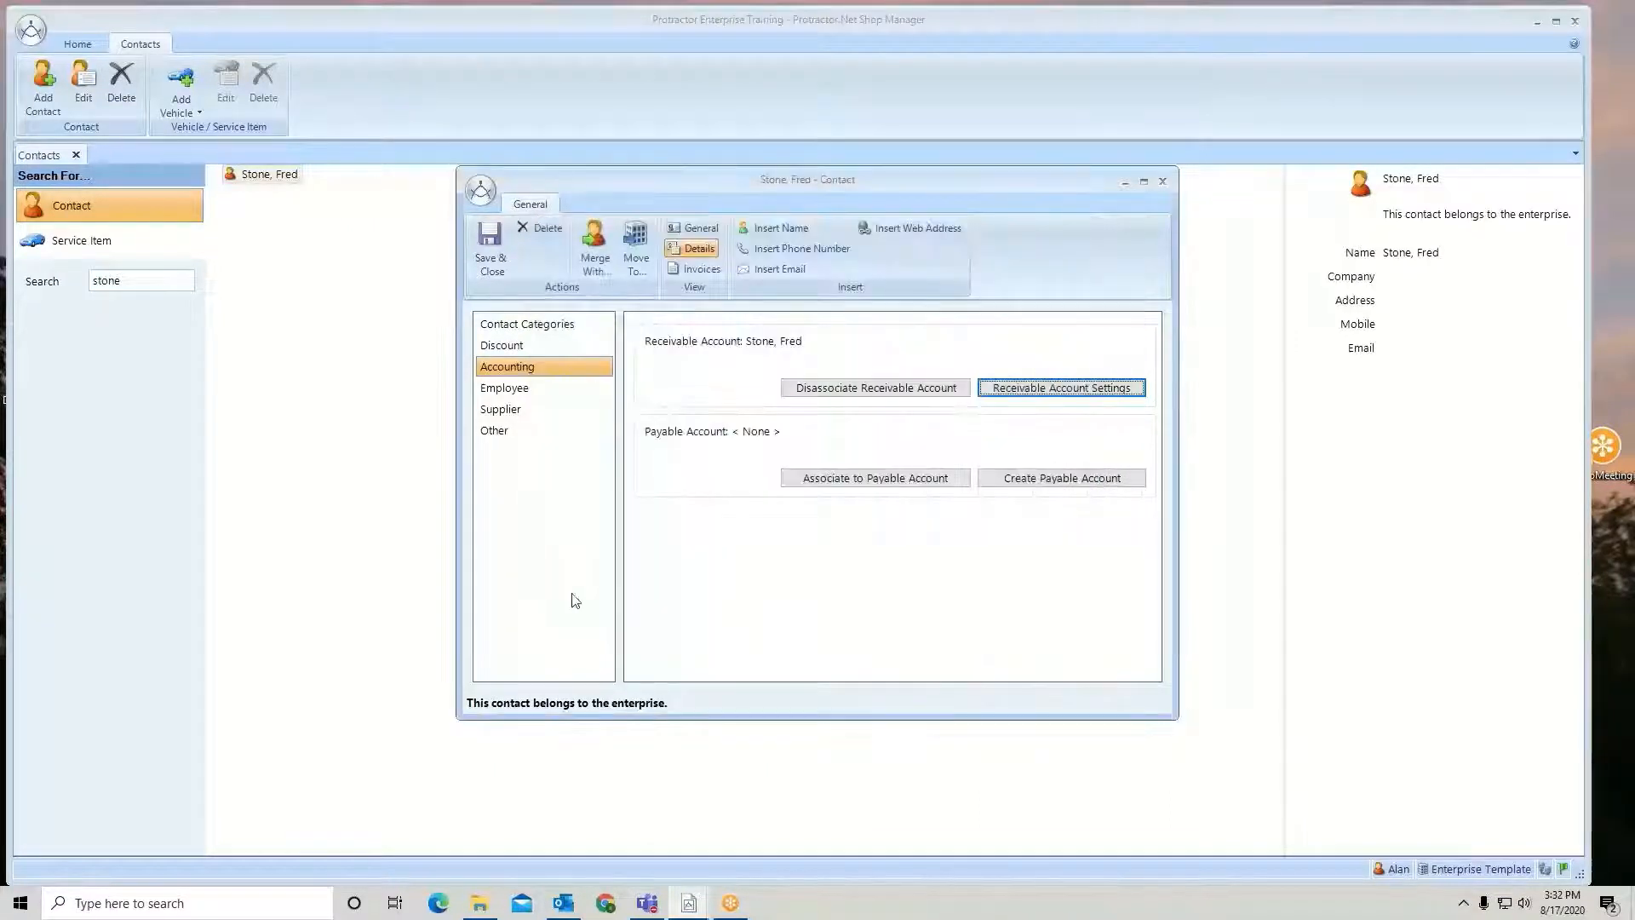
click(488, 232)
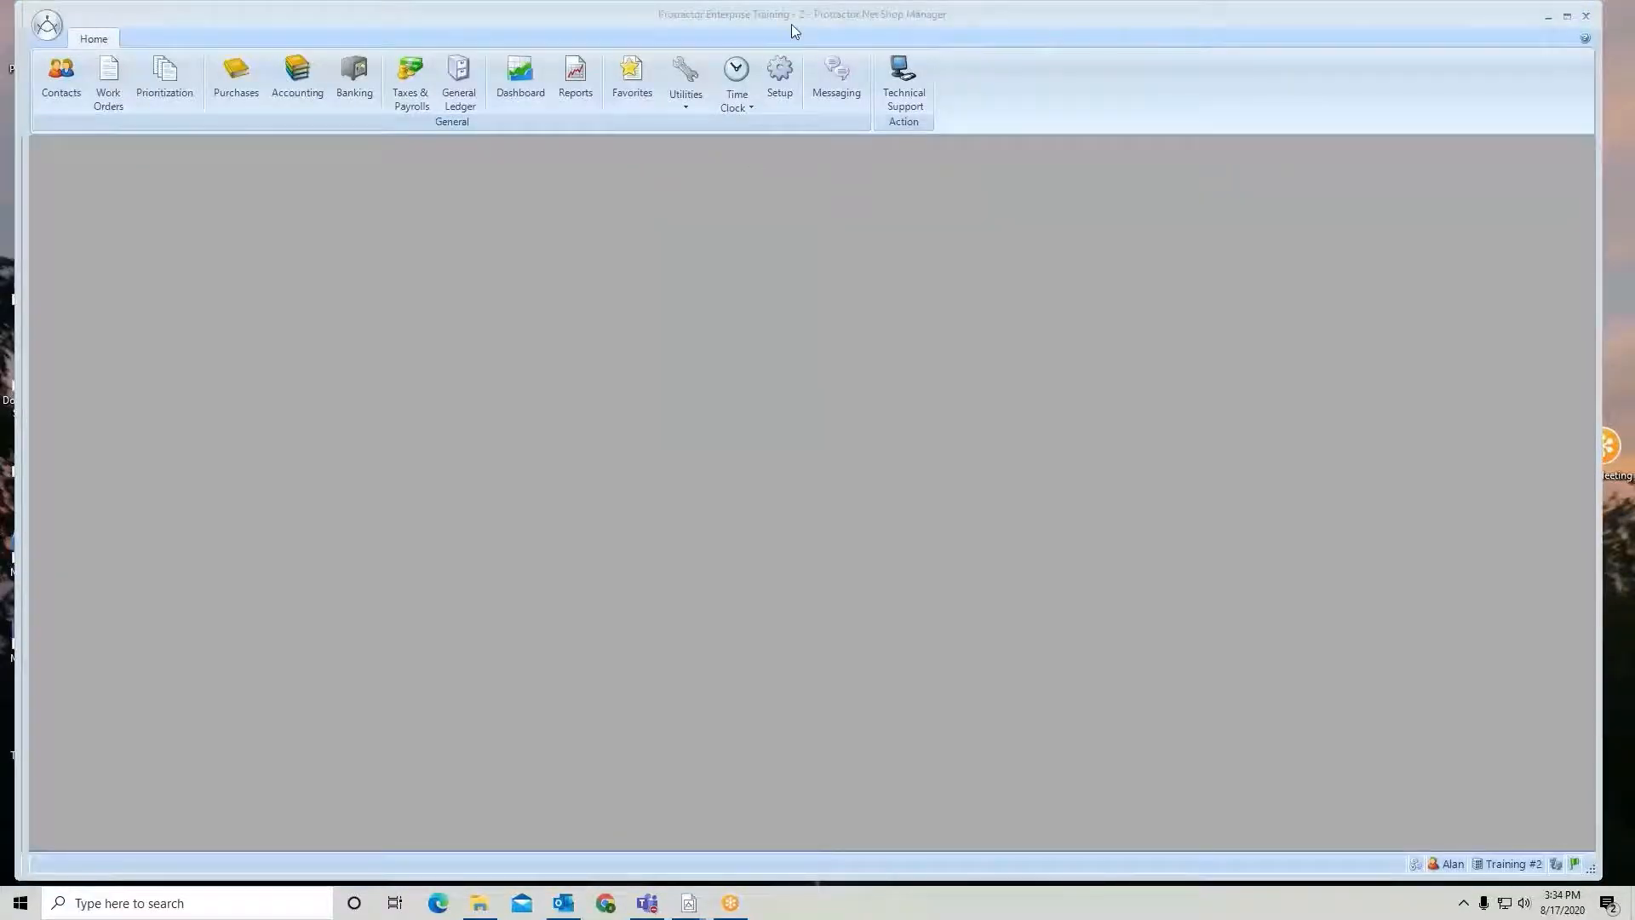
In the Training #2 location window, search the contacts for the new account holder by surname and select the matching contact.
click(79, 65)
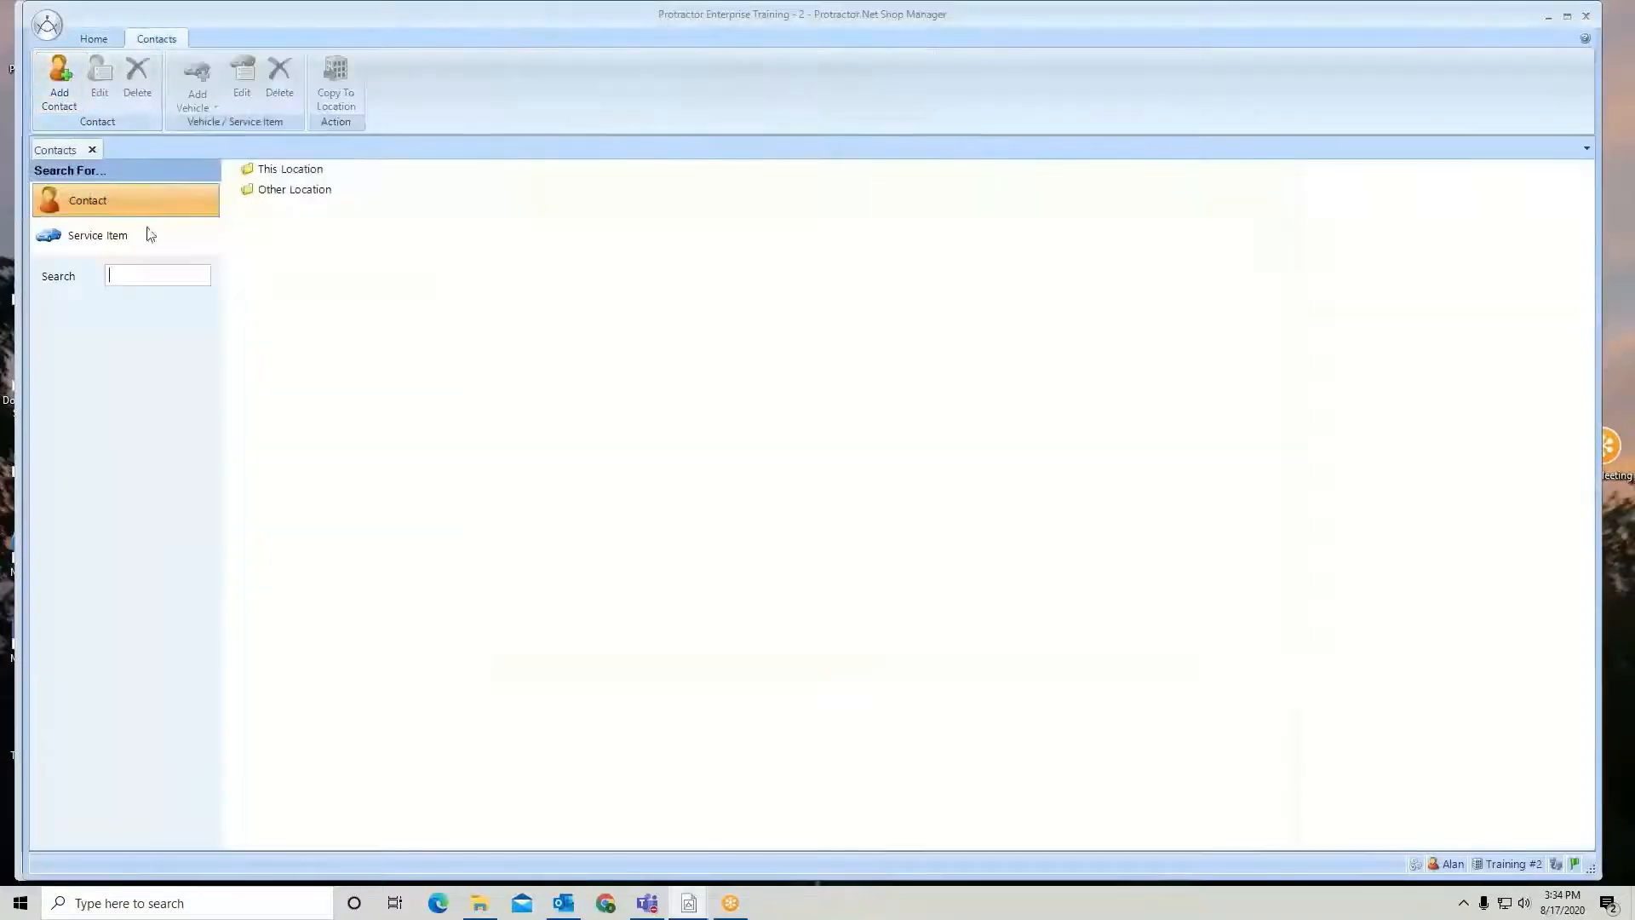
text(s)
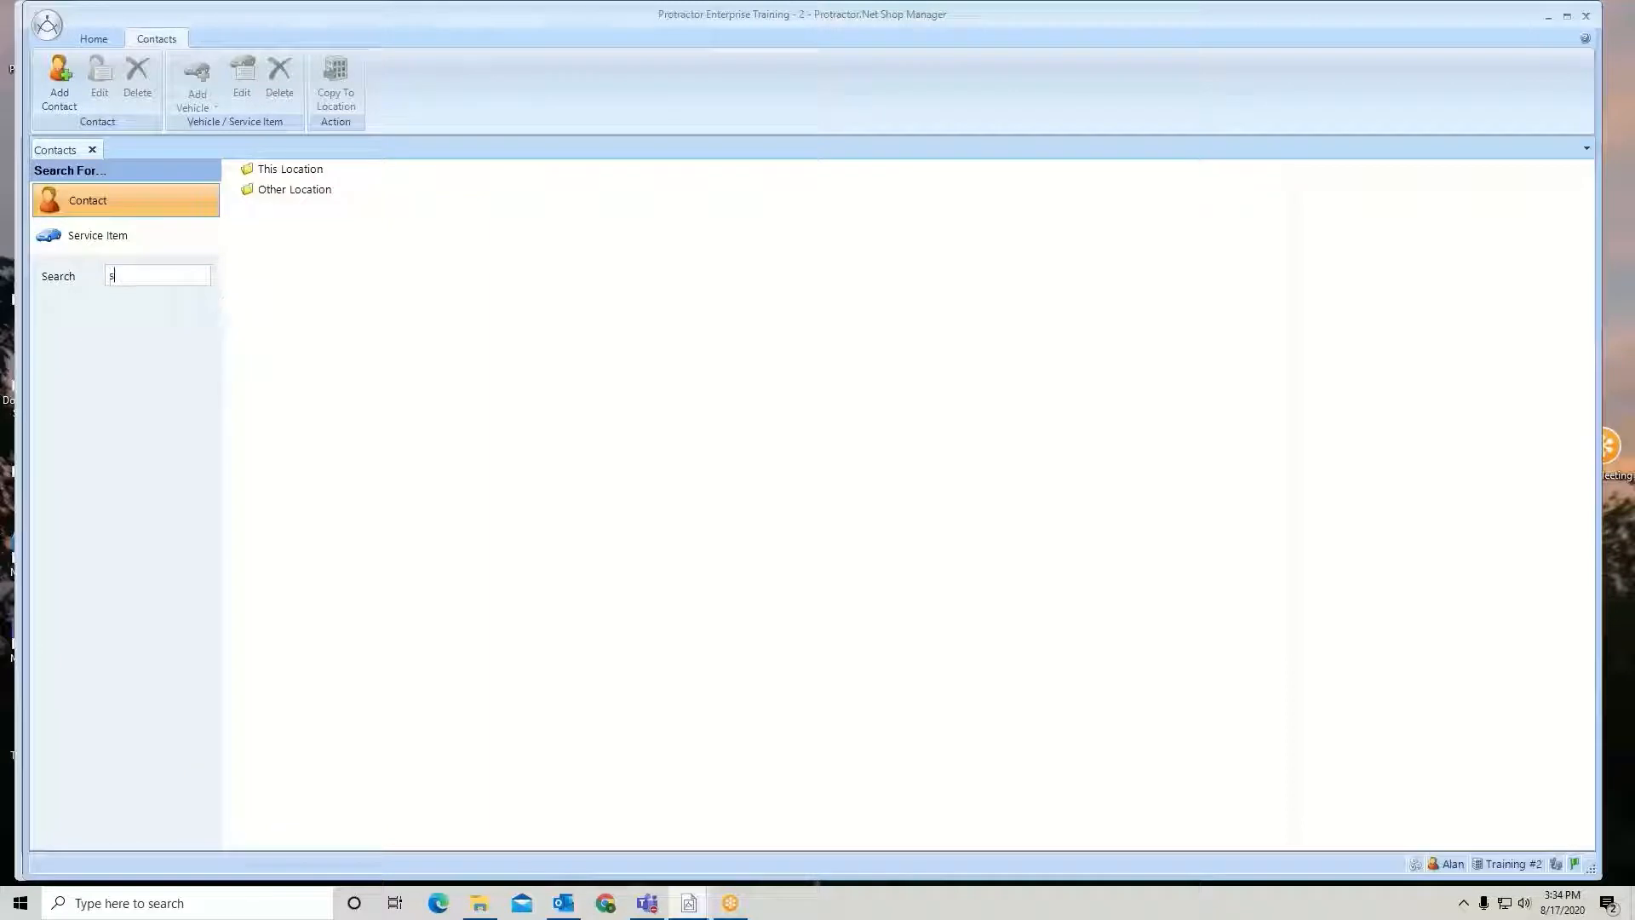
text(tone)
key(Return)
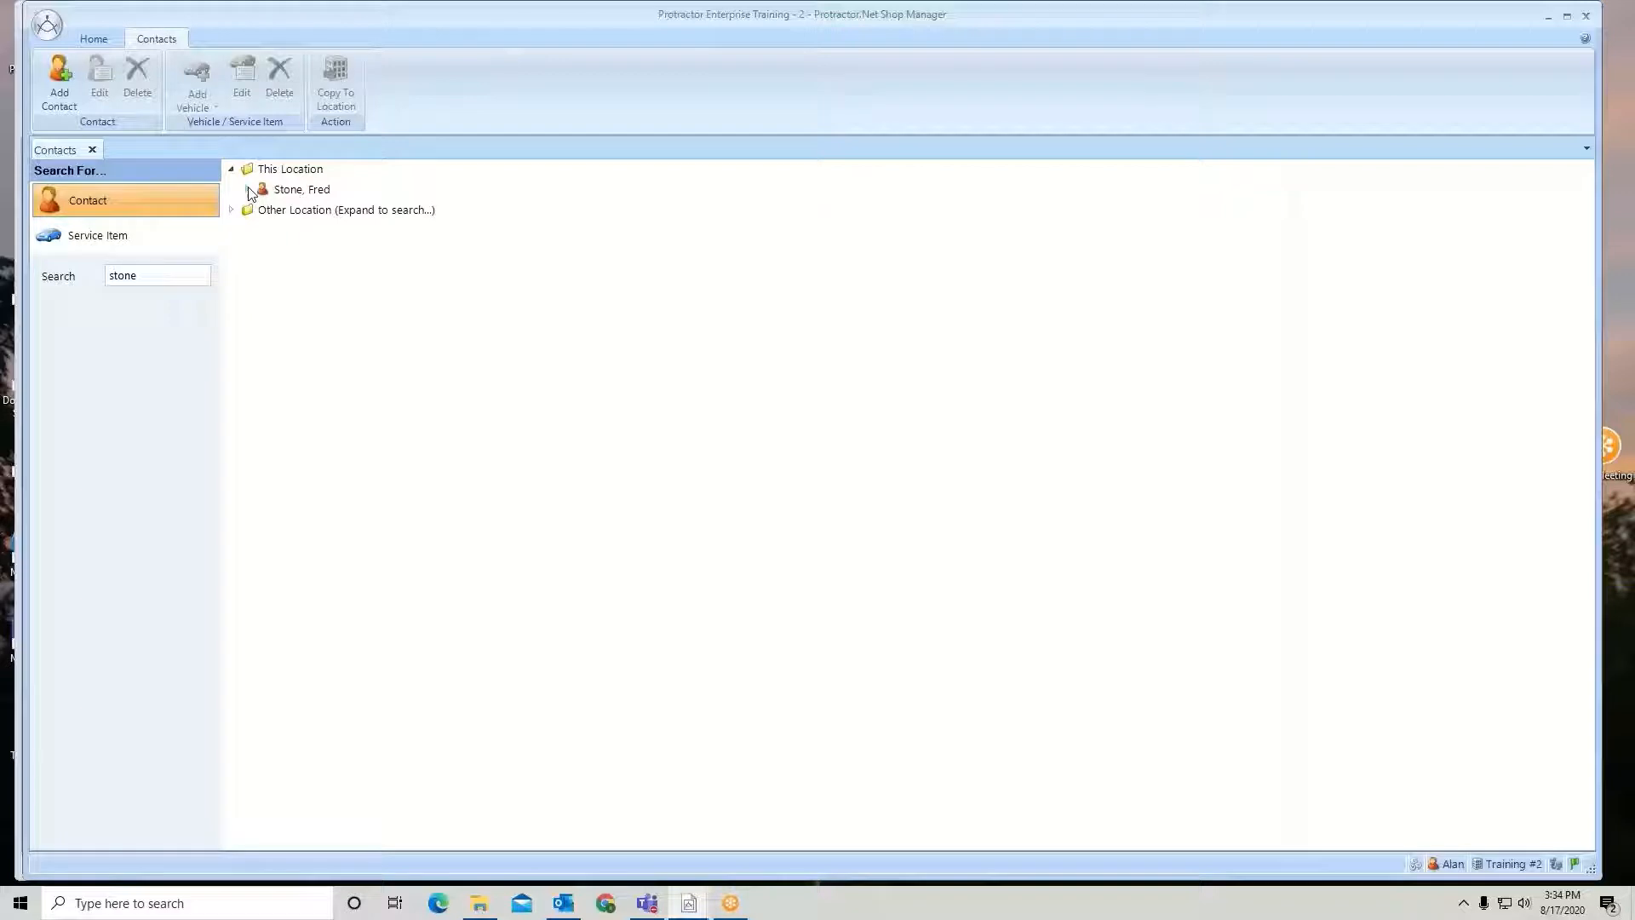
click(283, 194)
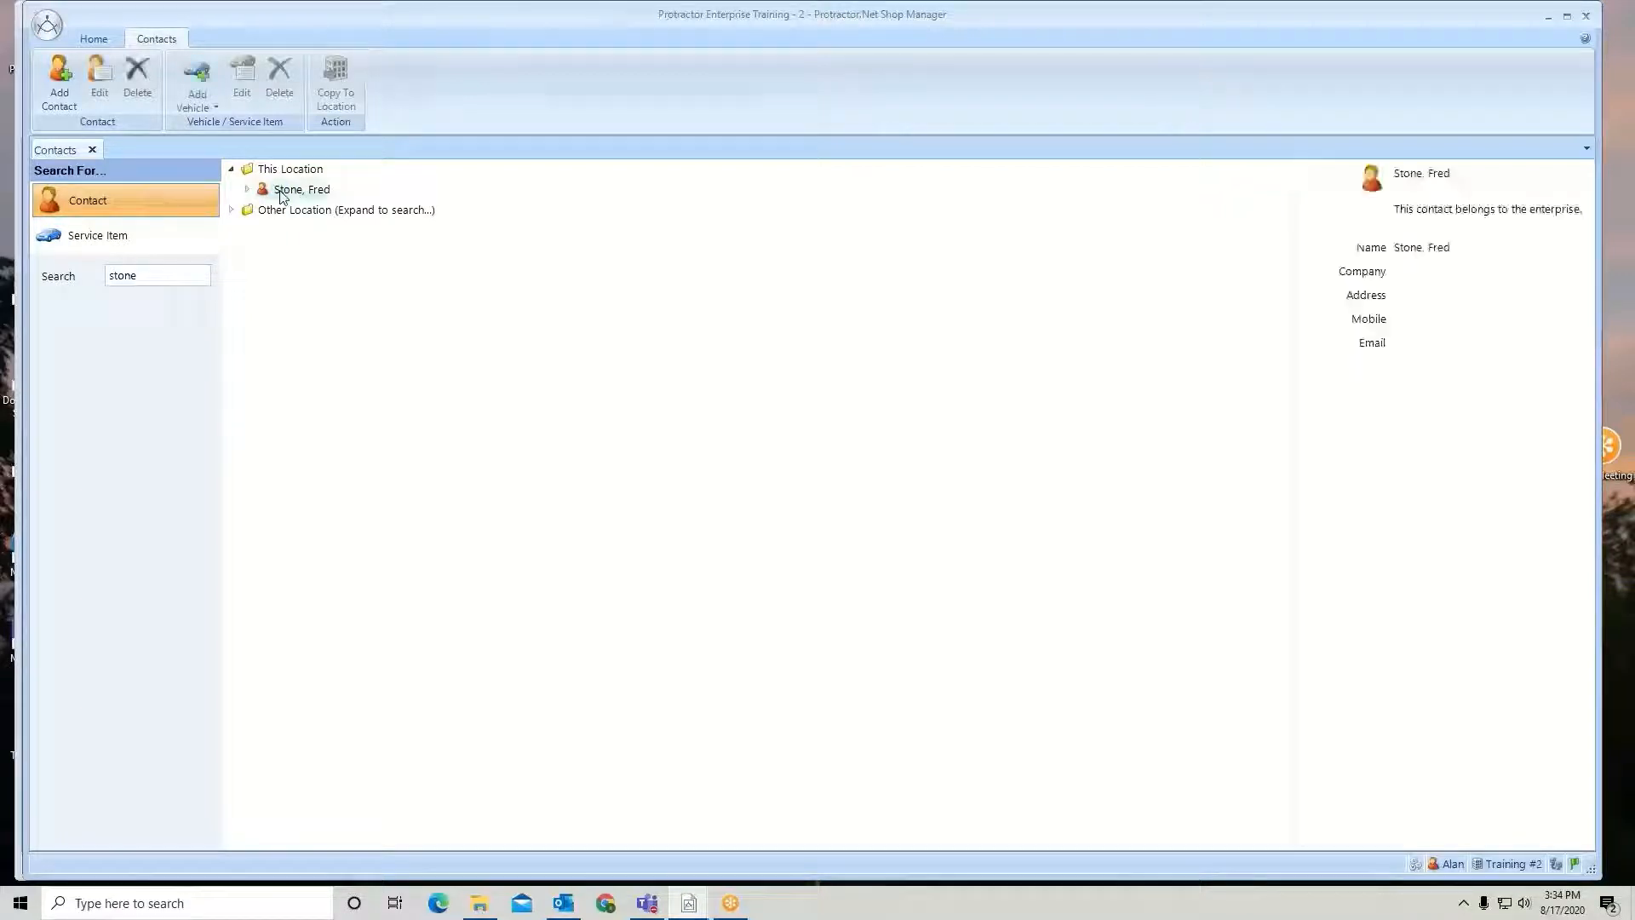
Open the found contact, review its enterprise receivable account settings under the accounting details, then save the contact and close Contacts.
right_click(283, 196)
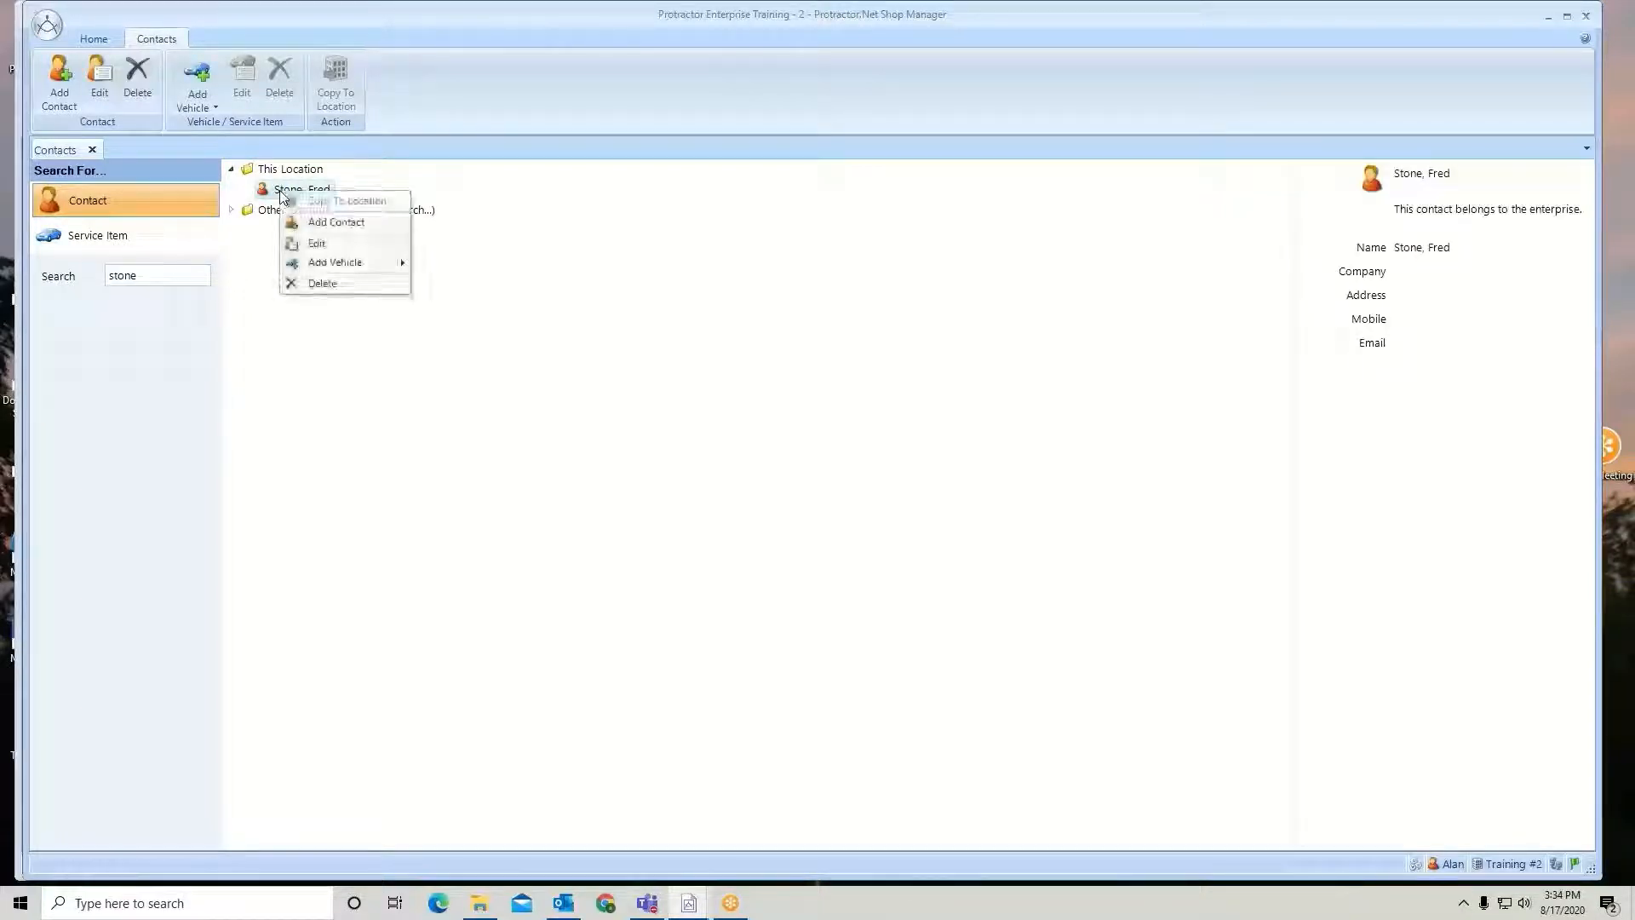
click(312, 245)
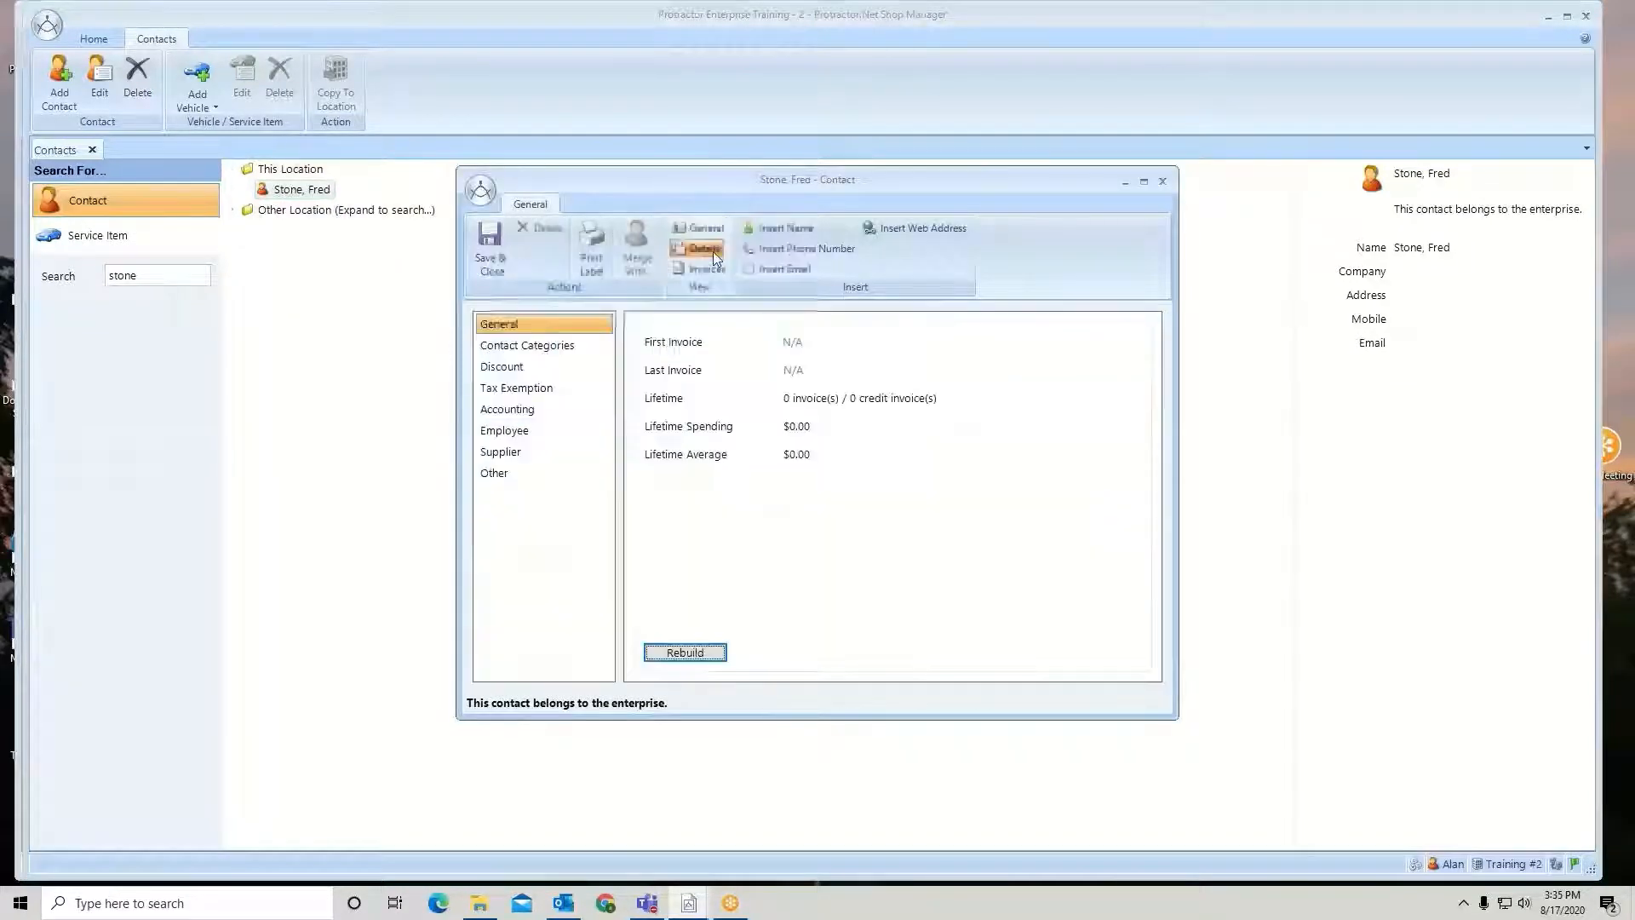
click(707, 251)
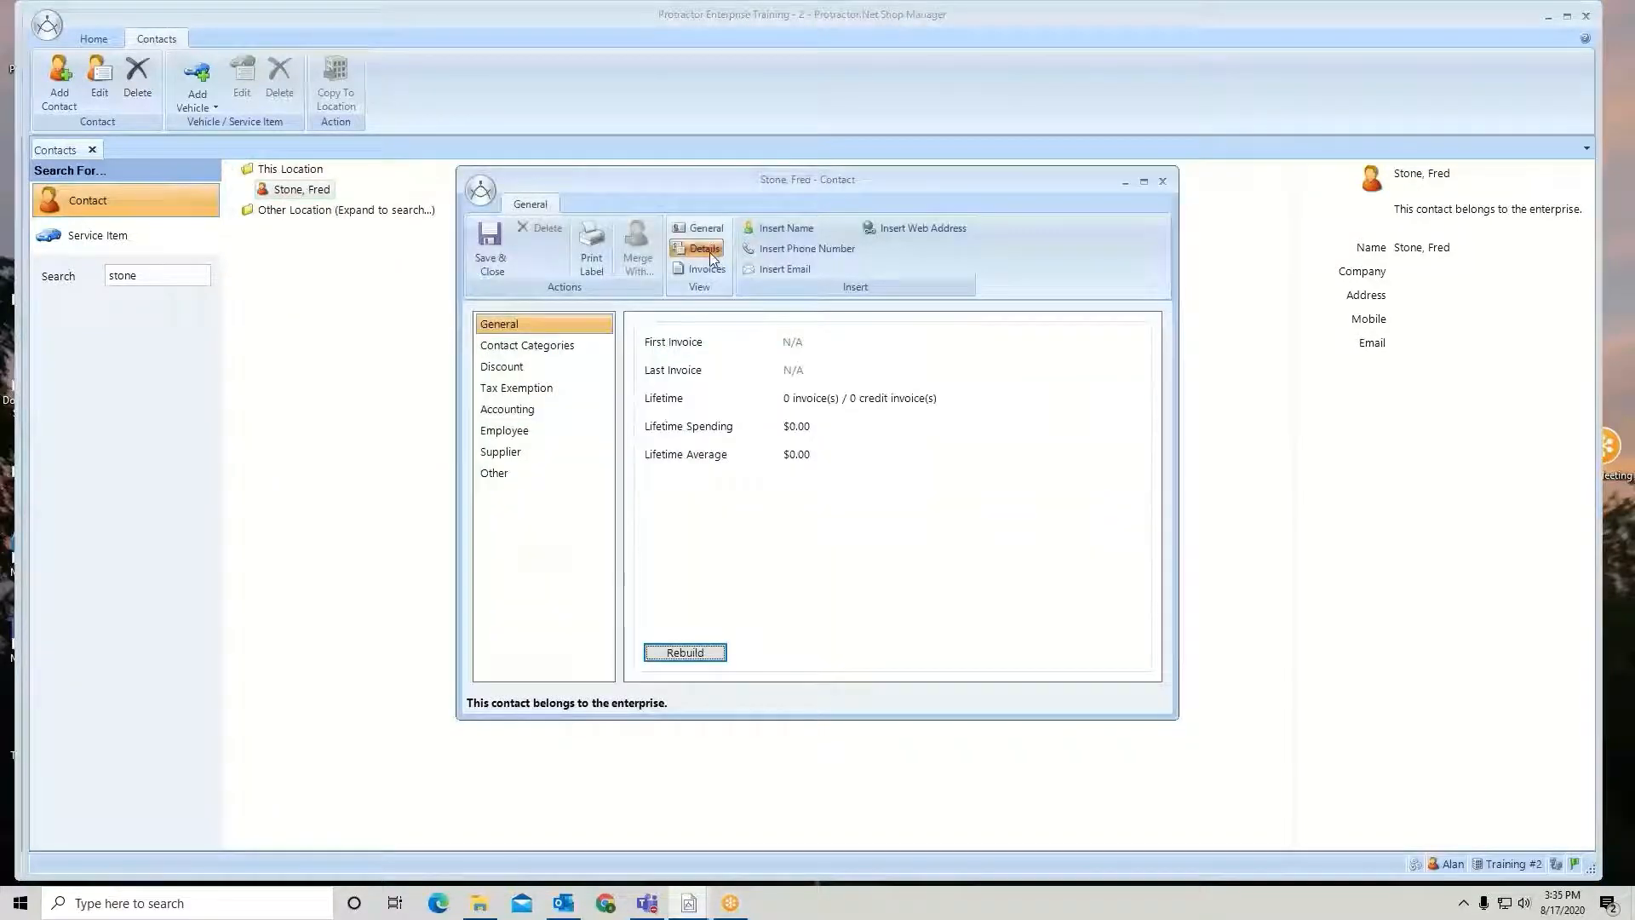
click(519, 414)
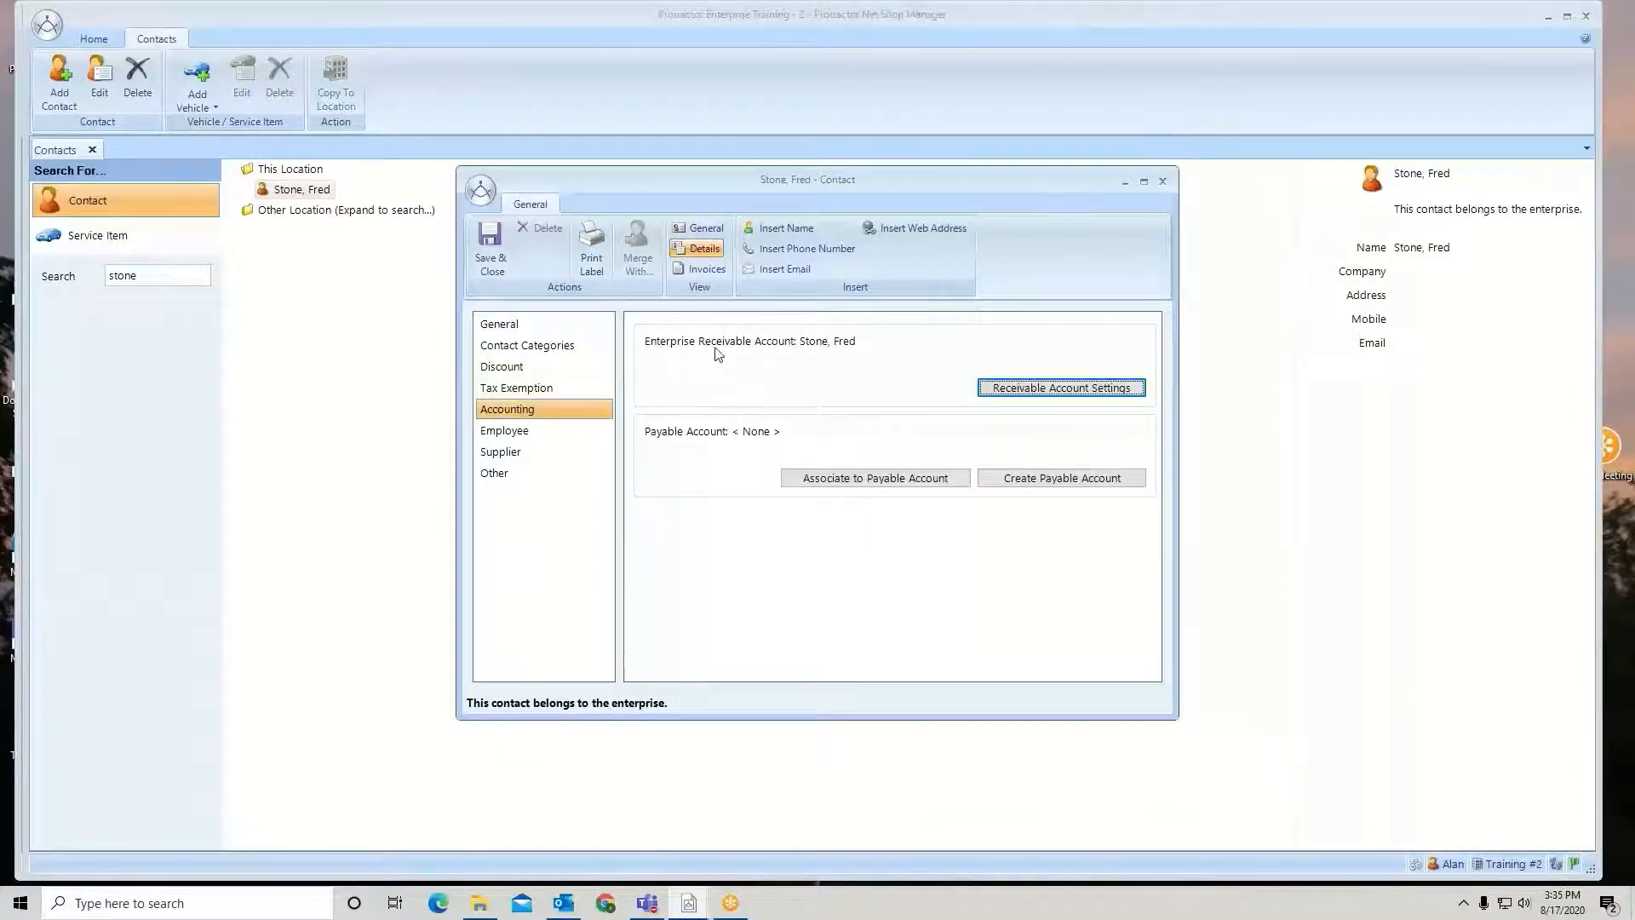
click(1070, 387)
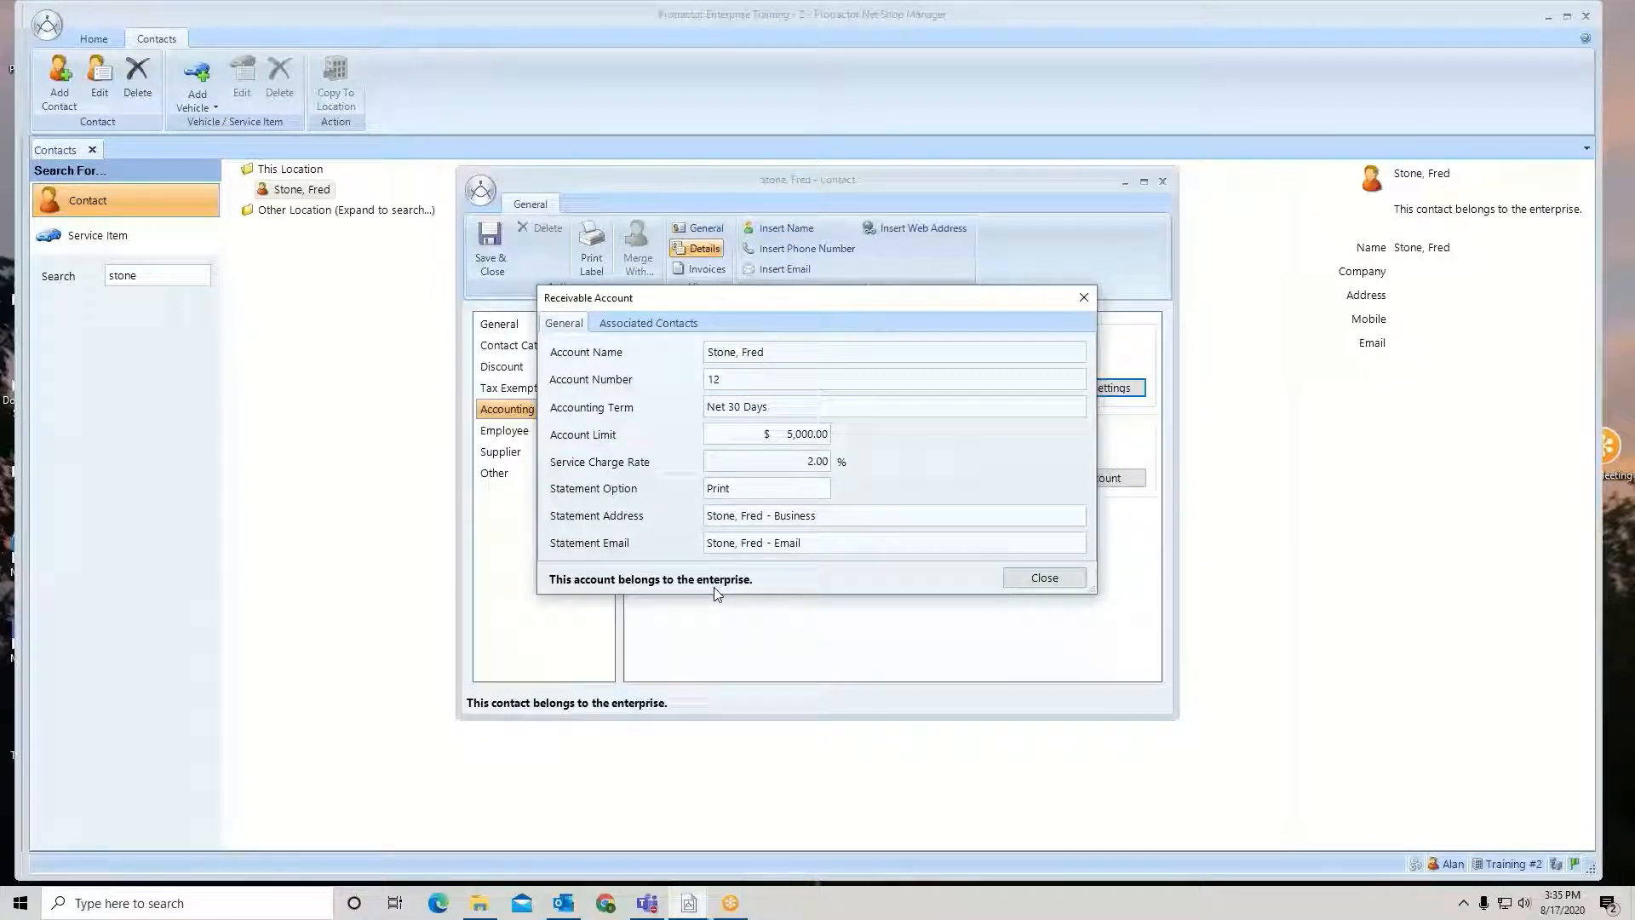
click(1055, 582)
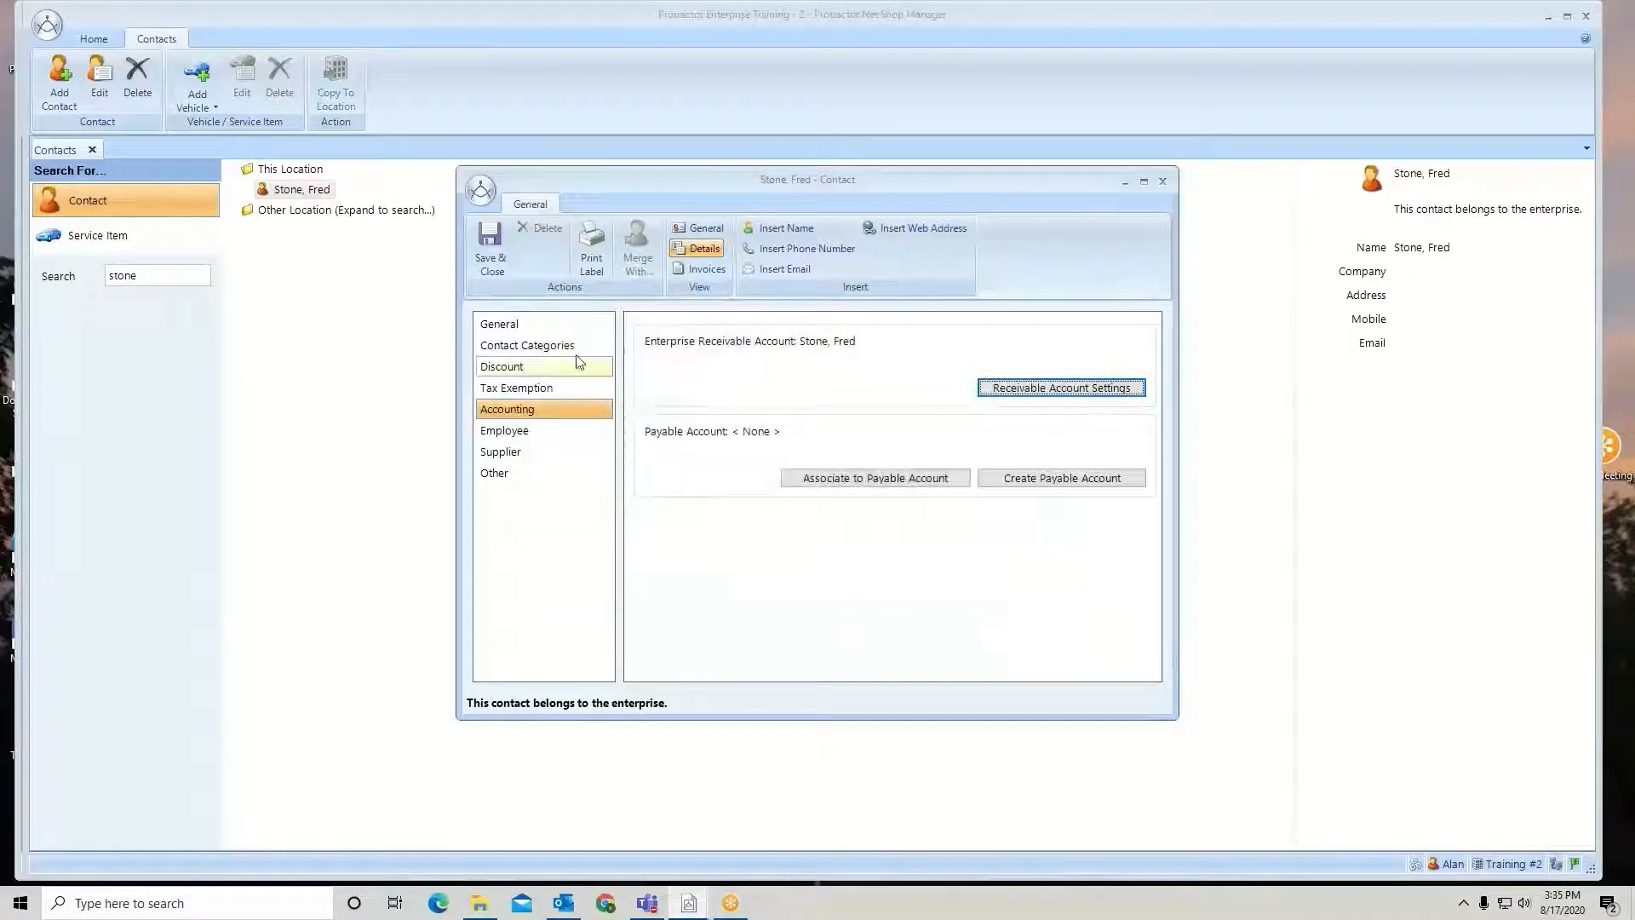
click(489, 244)
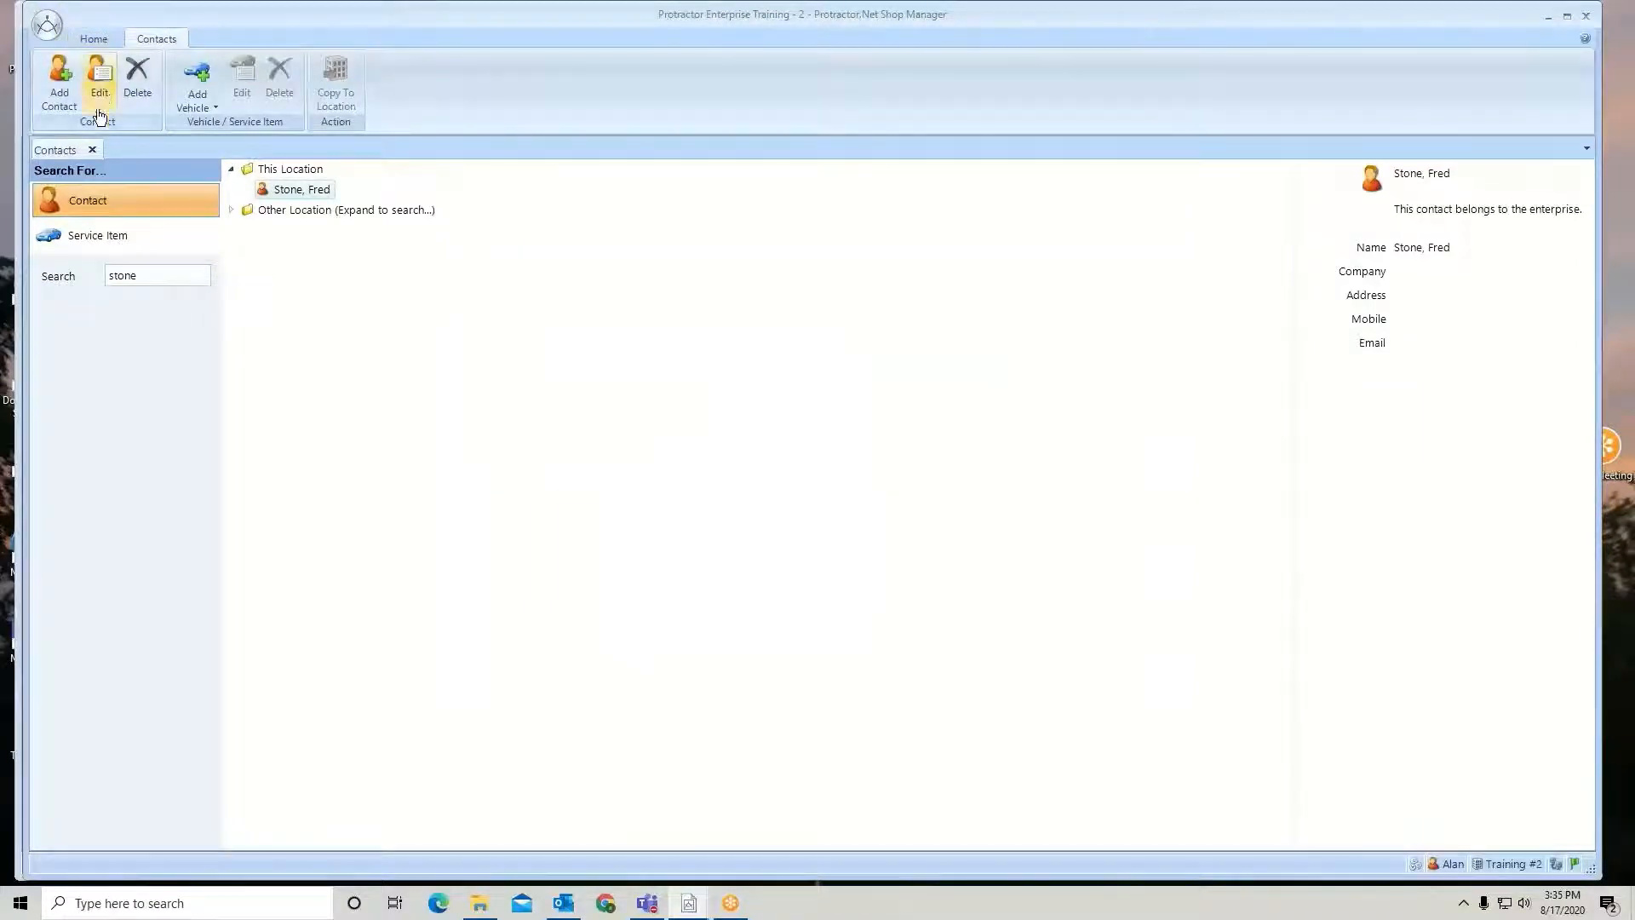
click(92, 150)
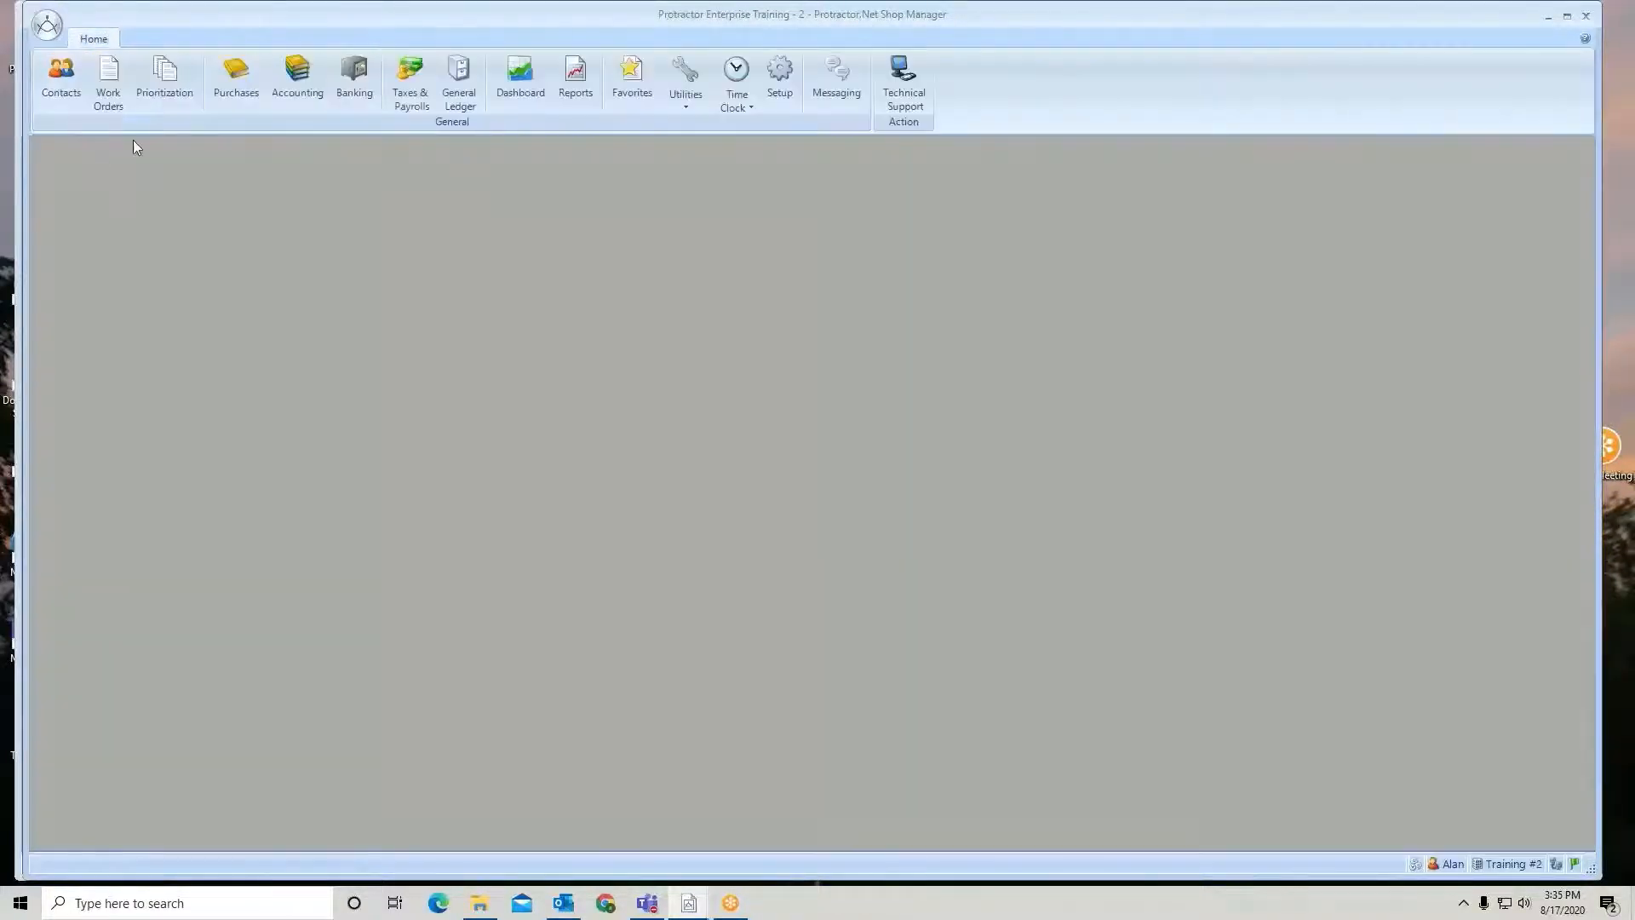
List all receivable accounts in the Training #2 location setup, locate the new enterprise-managed account, and close Setup.
click(779, 73)
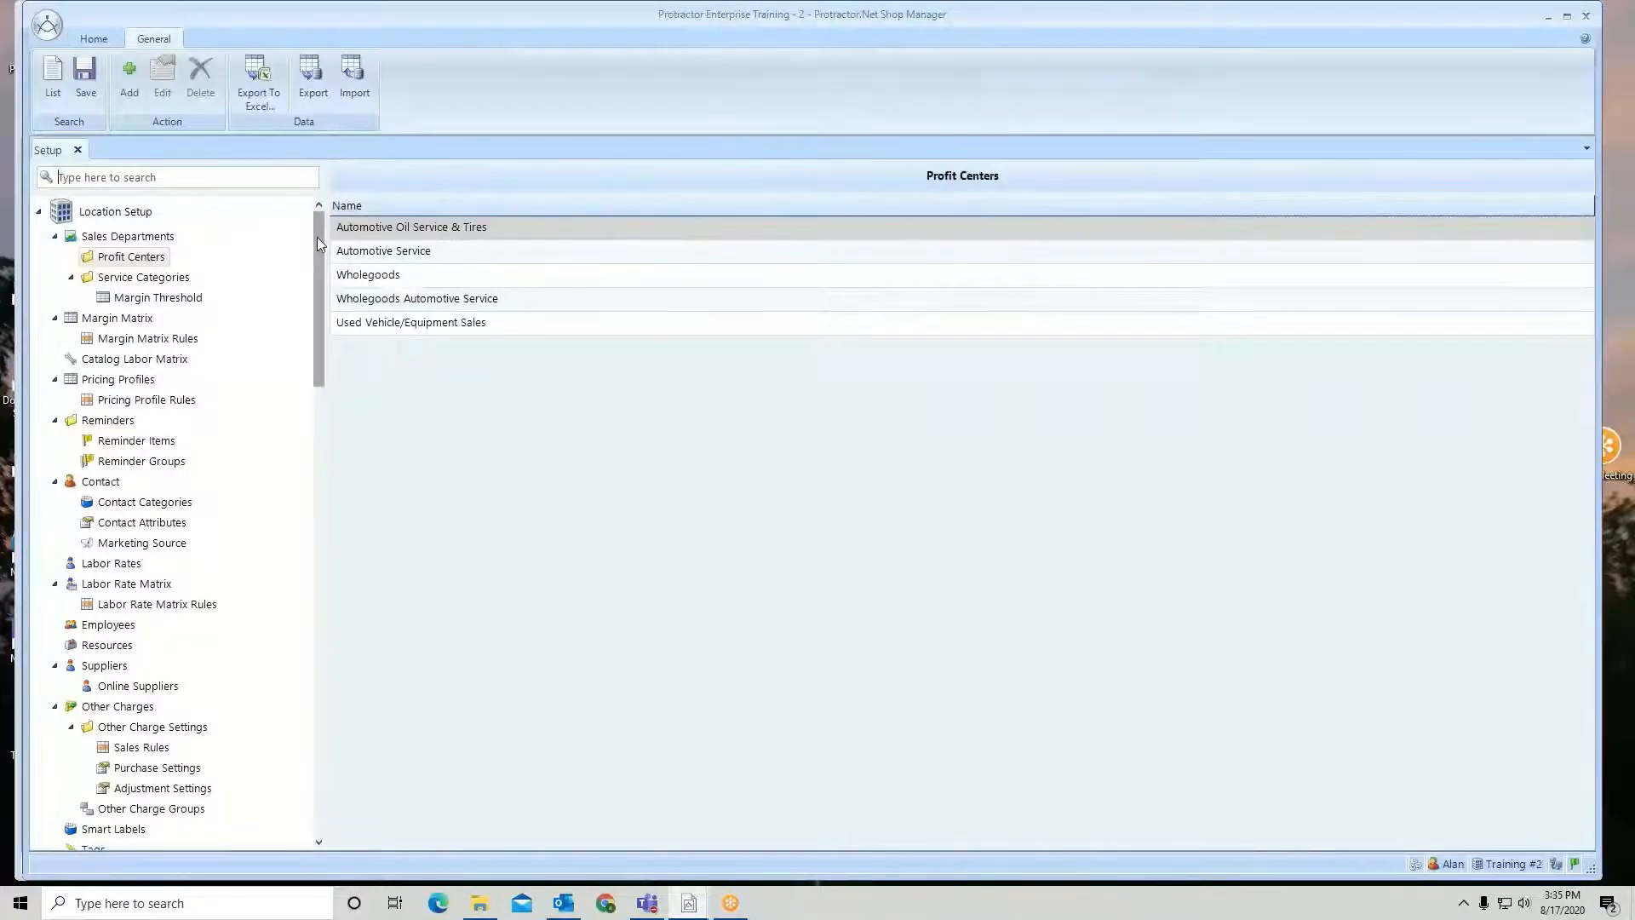
drag(312, 233, 308, 572)
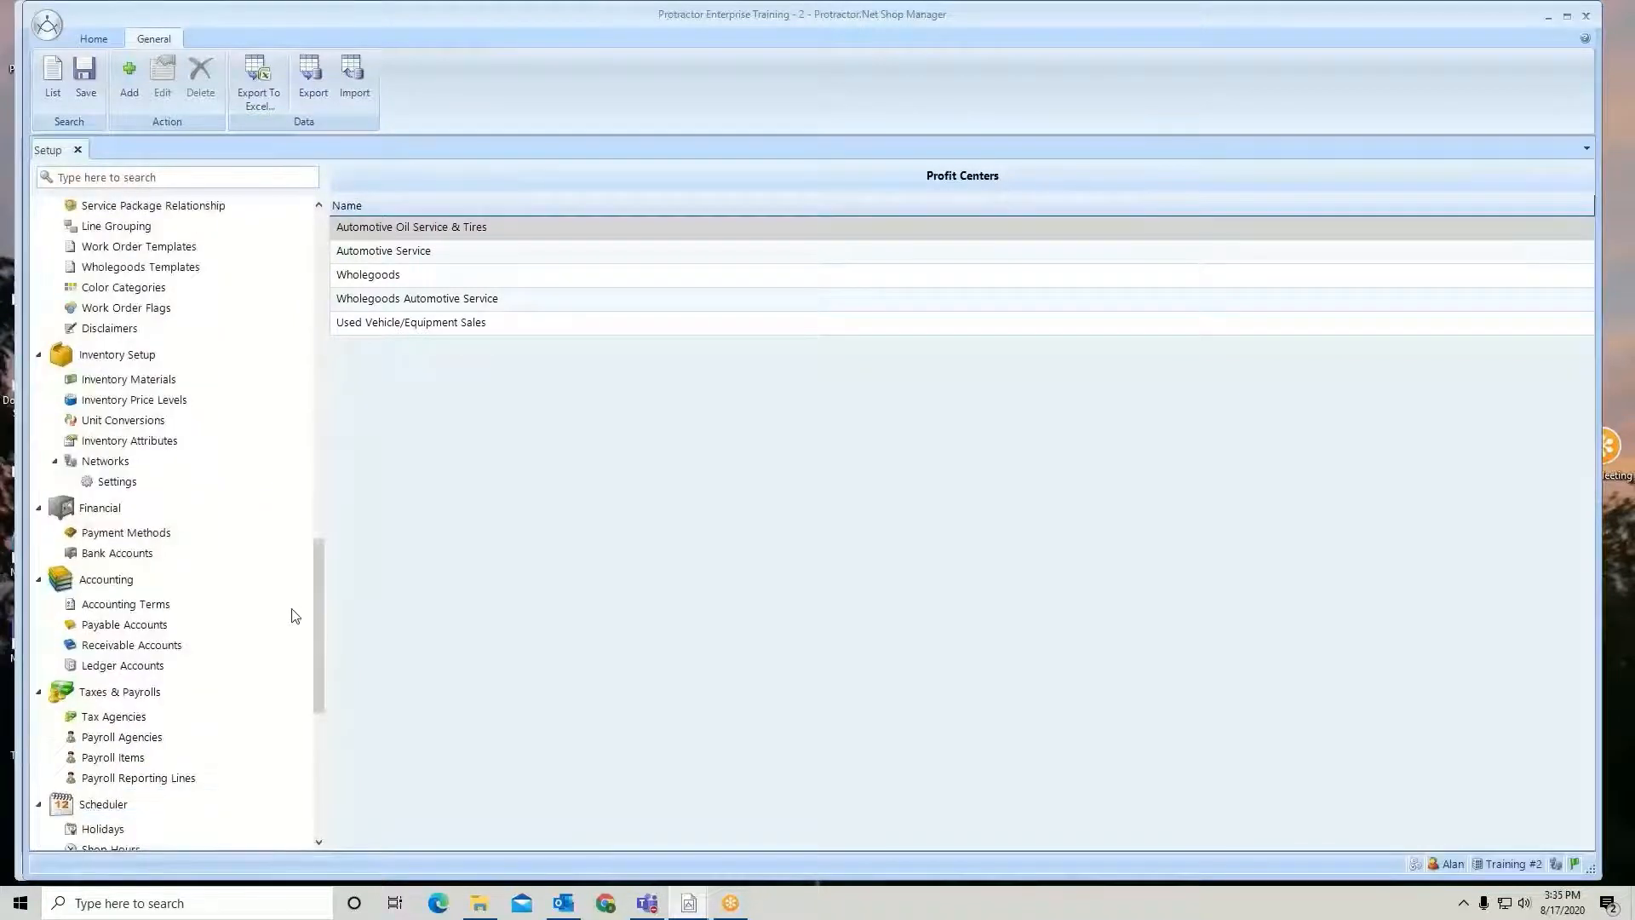
click(171, 645)
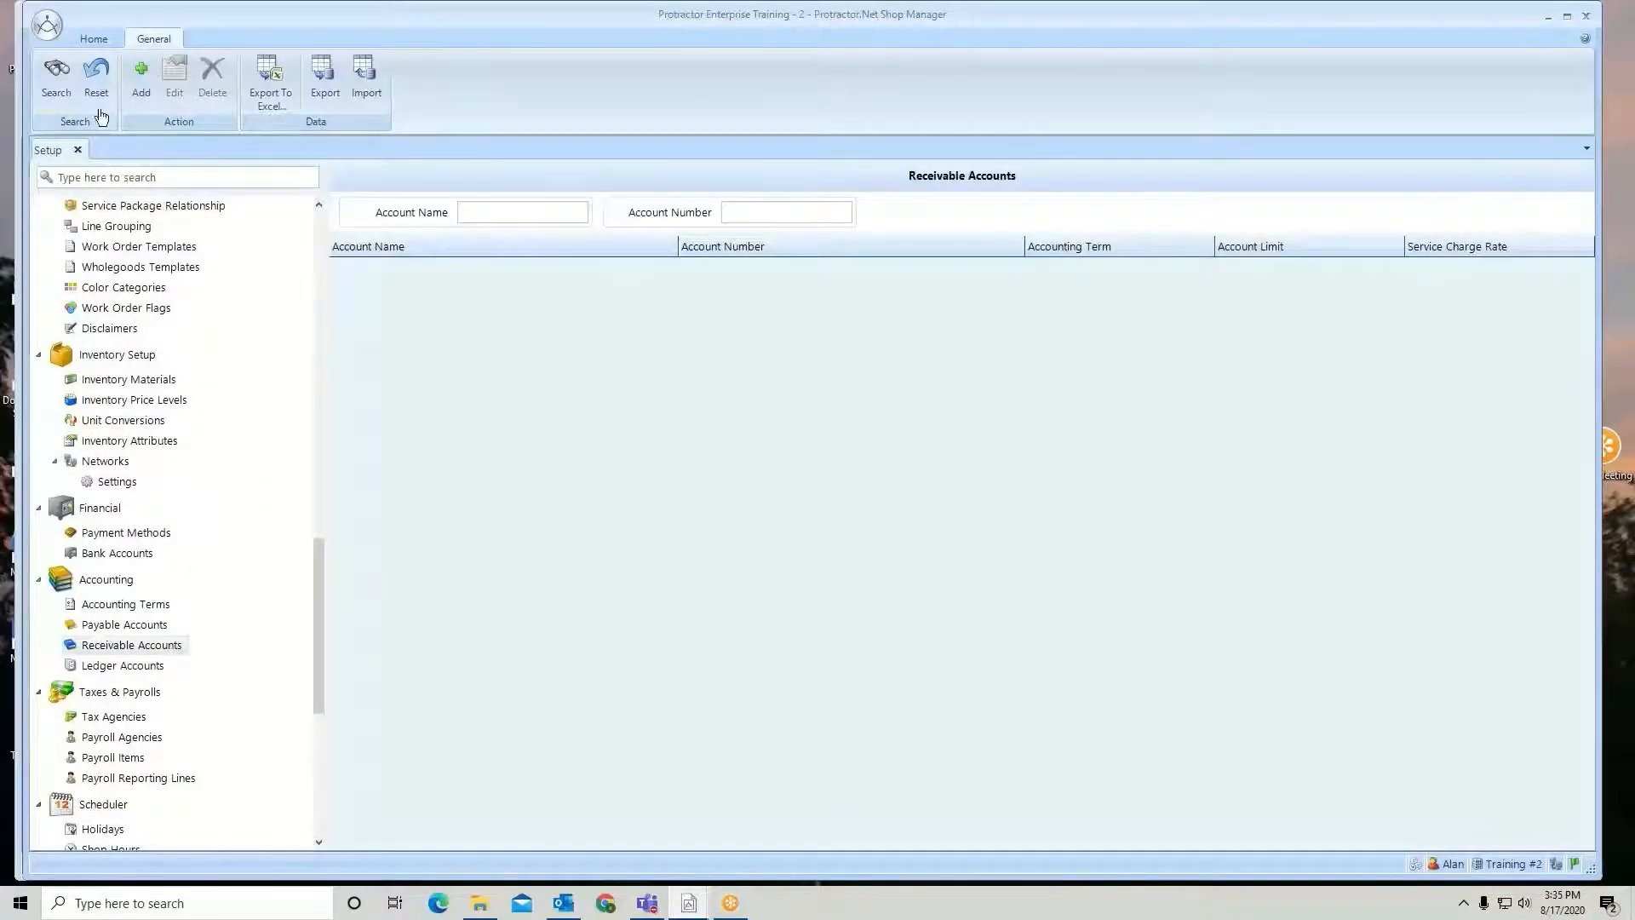
click(61, 83)
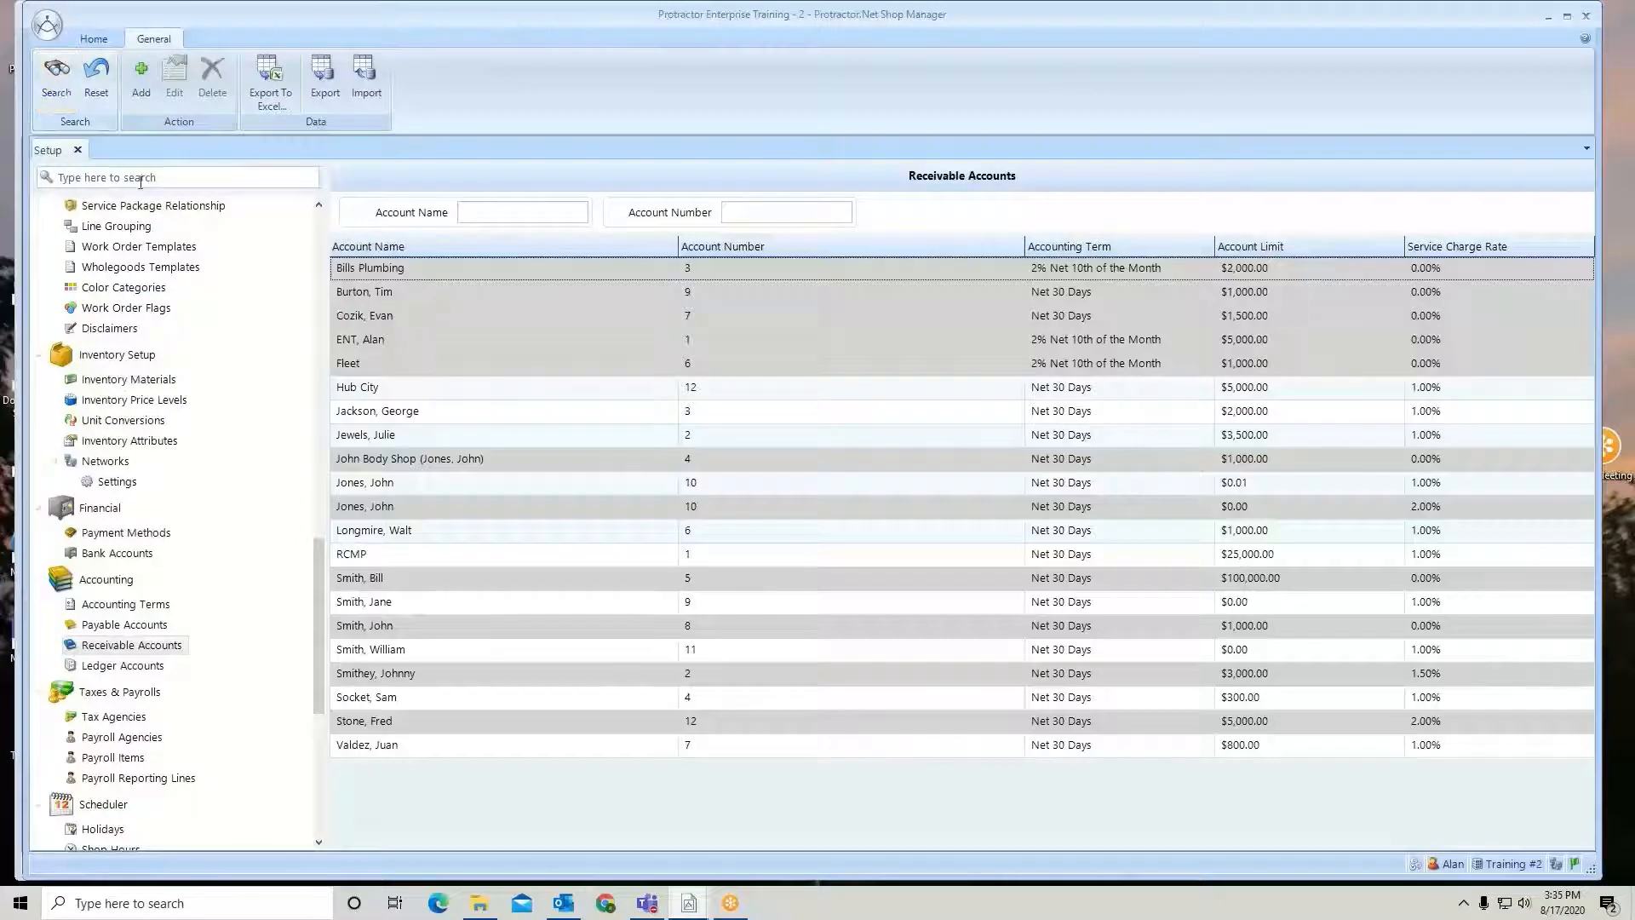
click(463, 722)
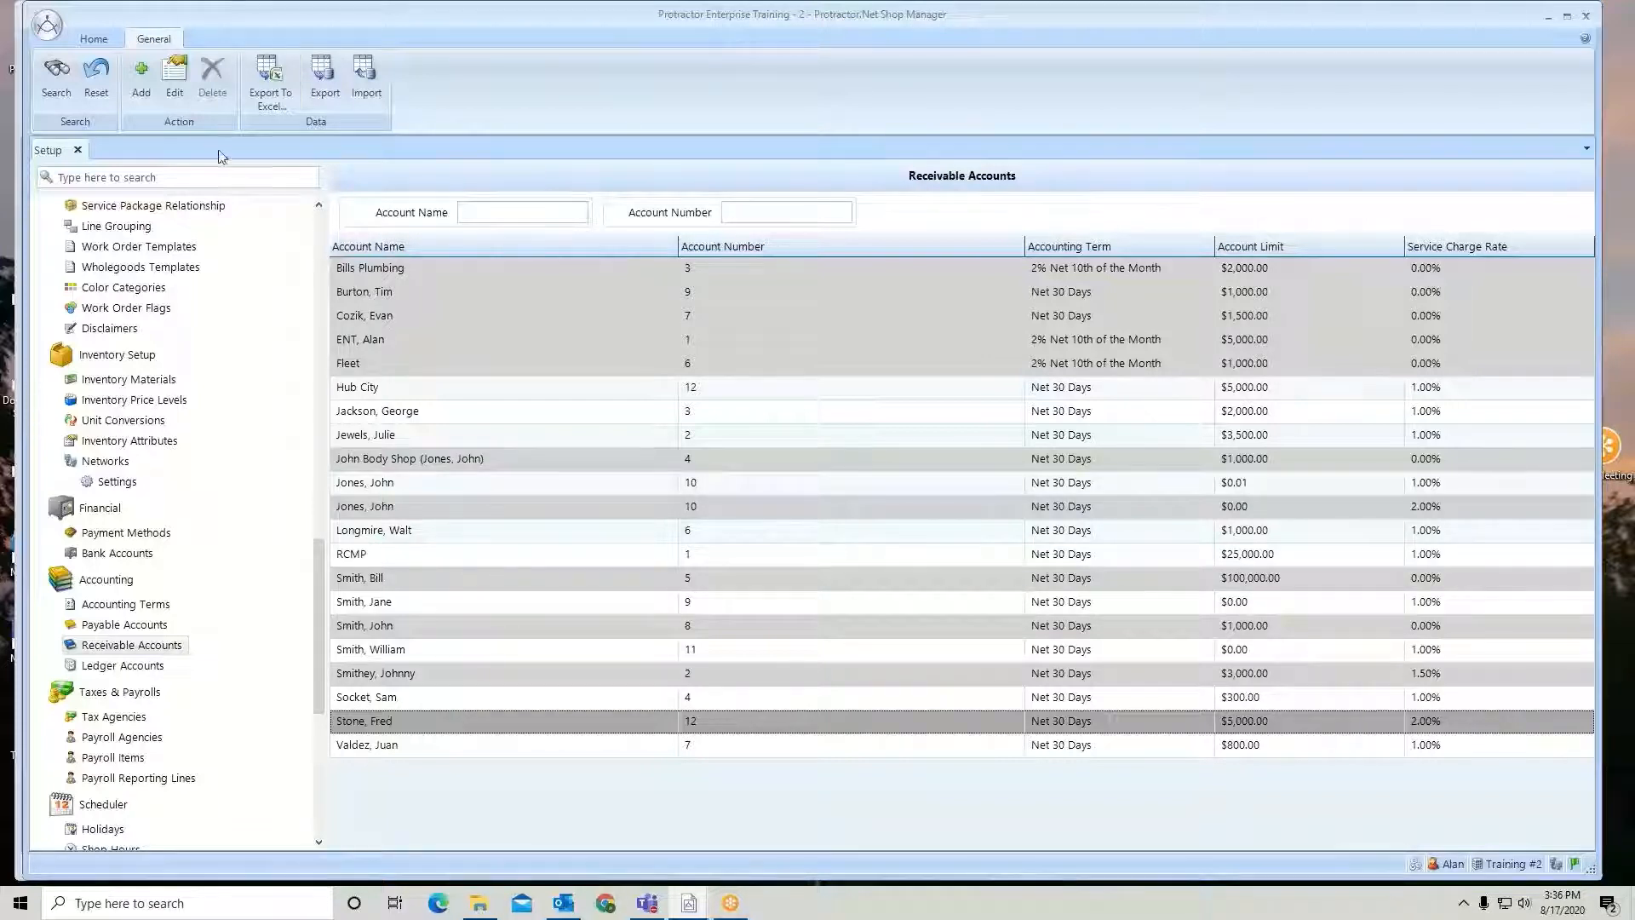
click(78, 151)
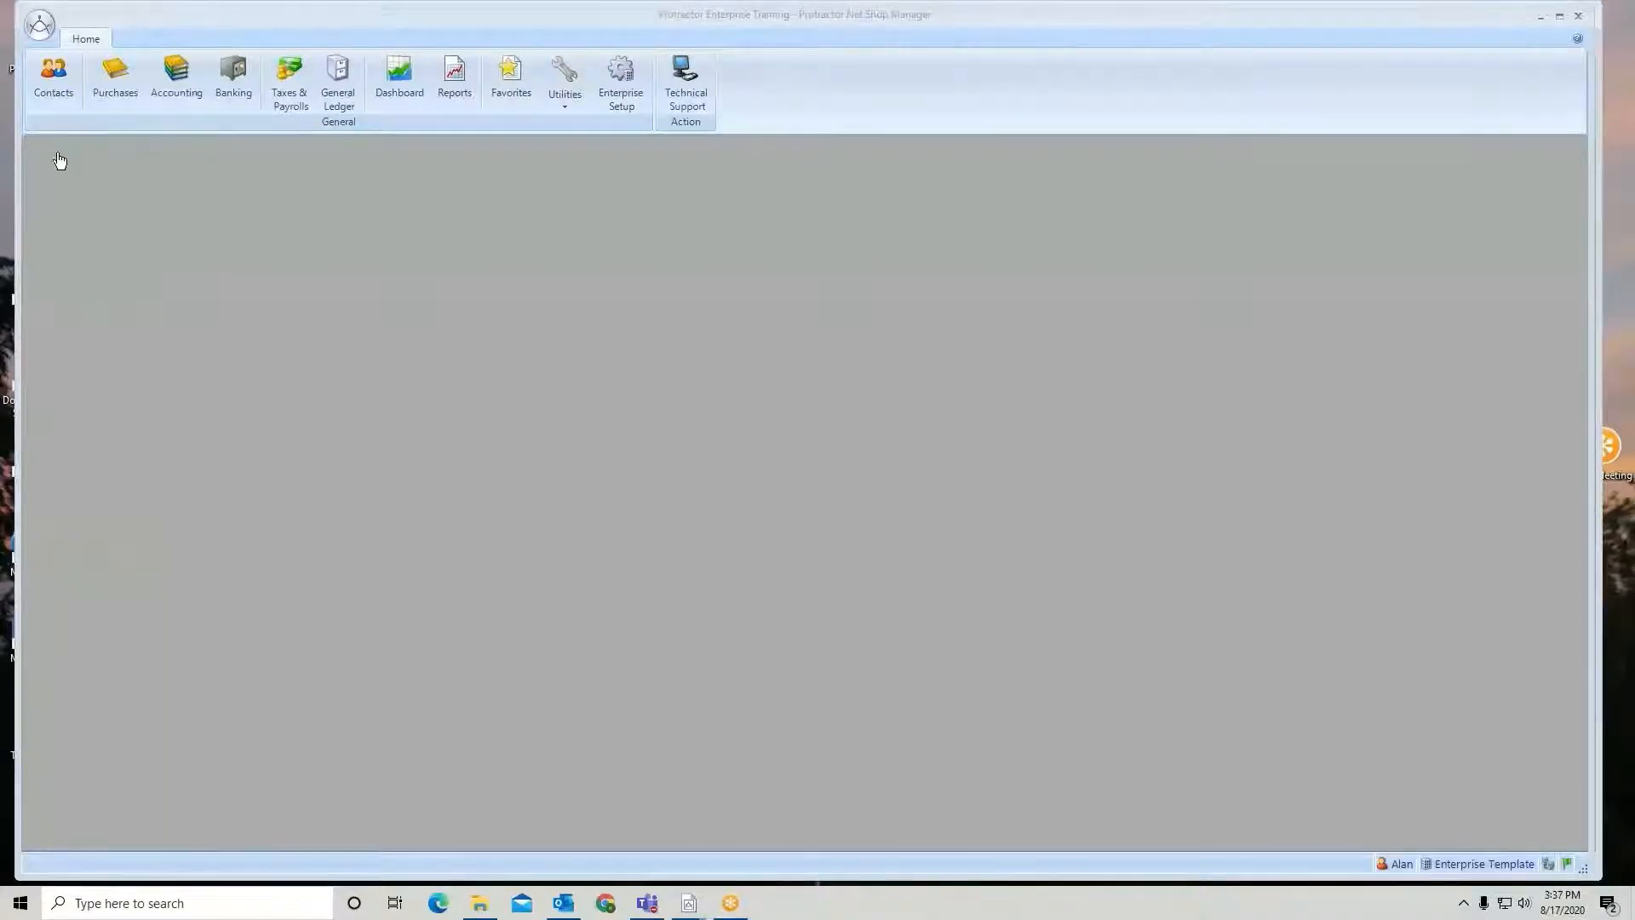
At the enterprise level, search the contacts by surname for the customer belonging to Training #2 and open that contact for editing.
click(42, 95)
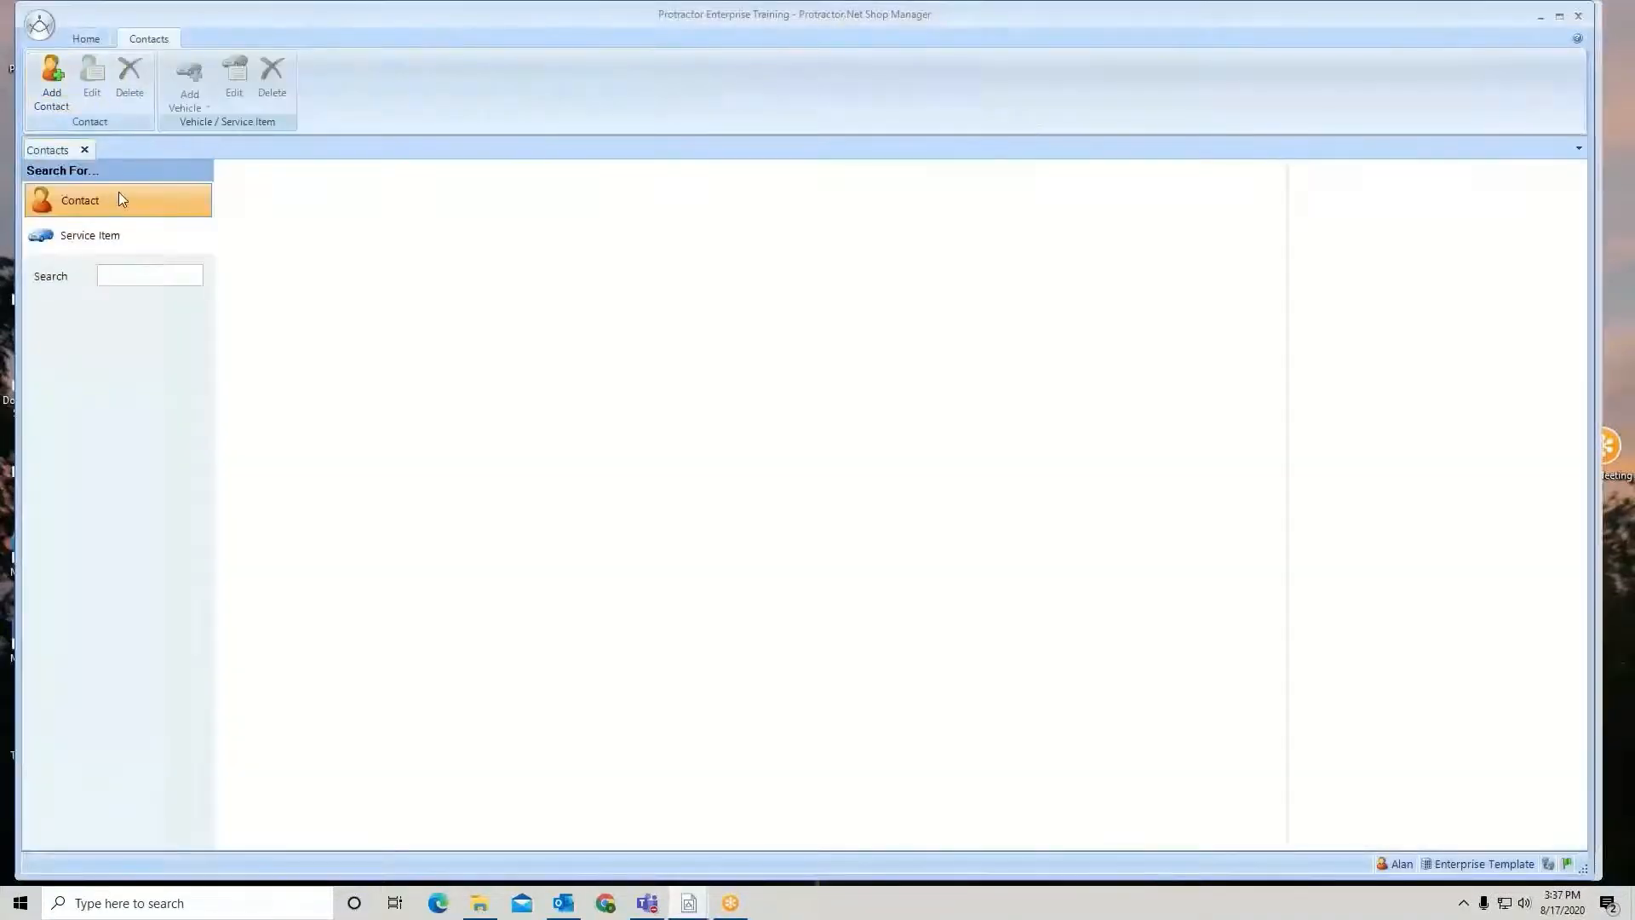
text(doe)
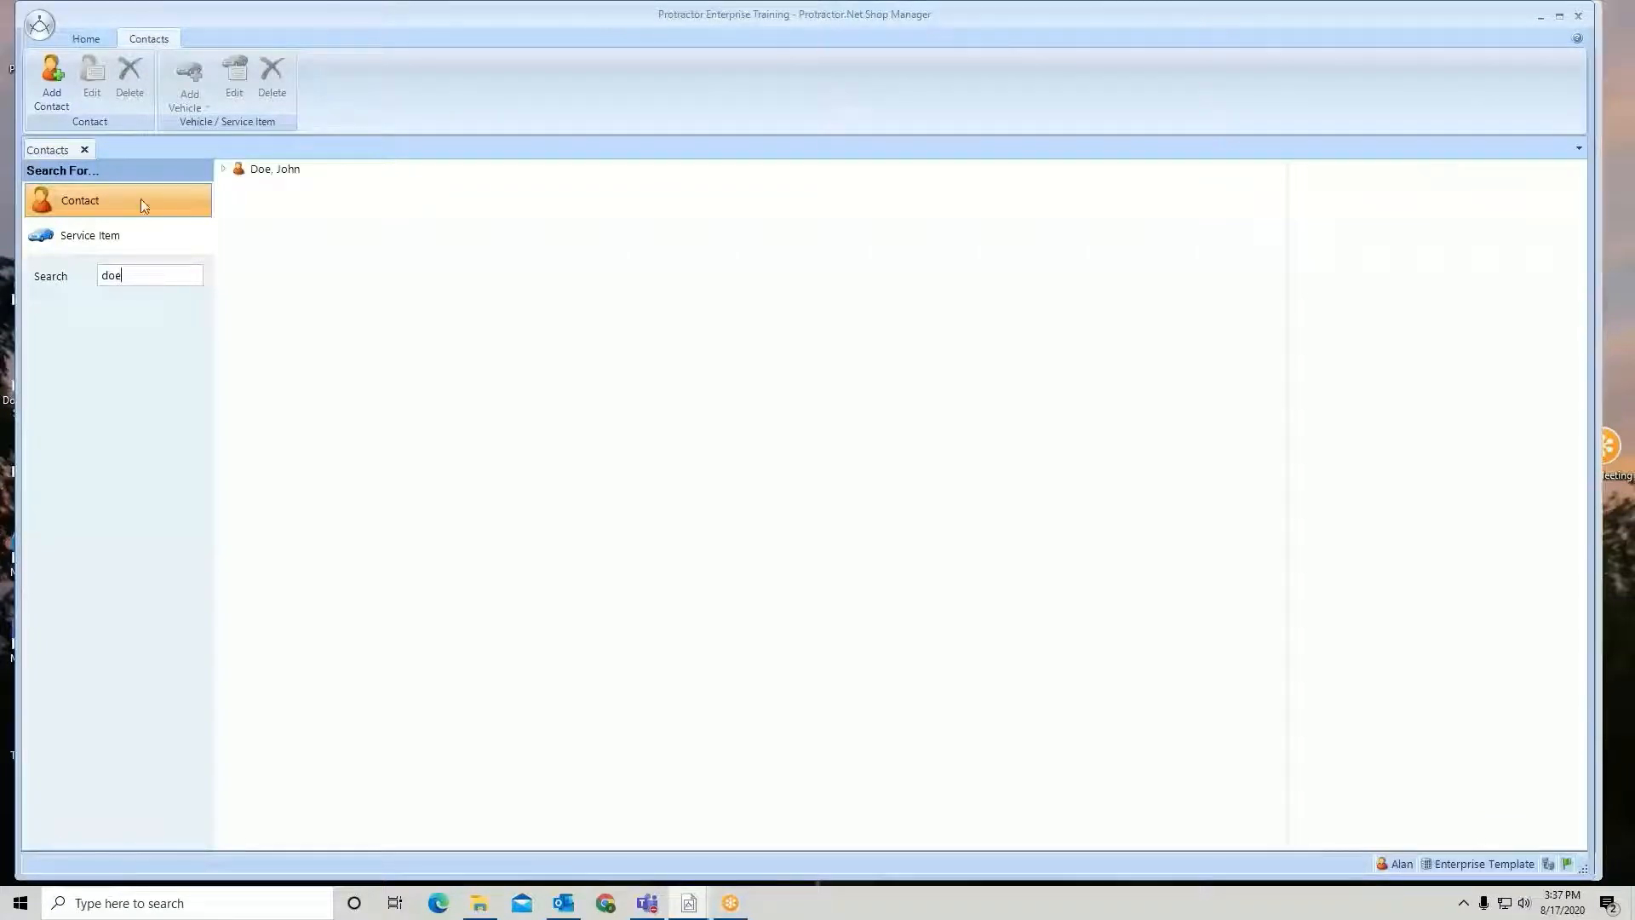
click(264, 171)
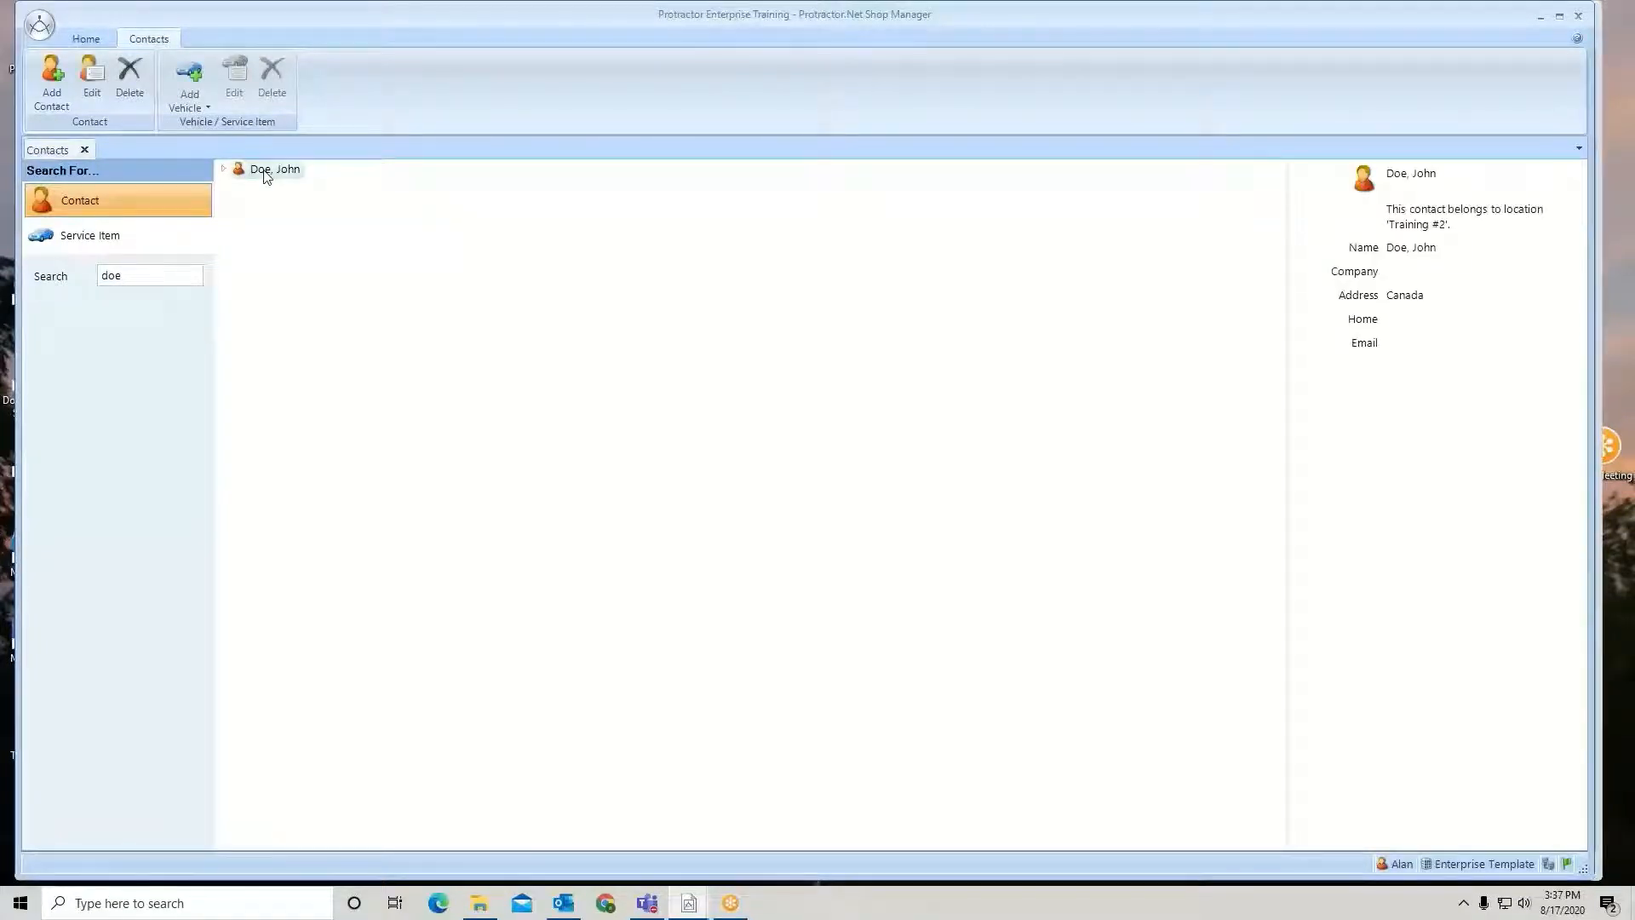
right_click(266, 175)
click(285, 204)
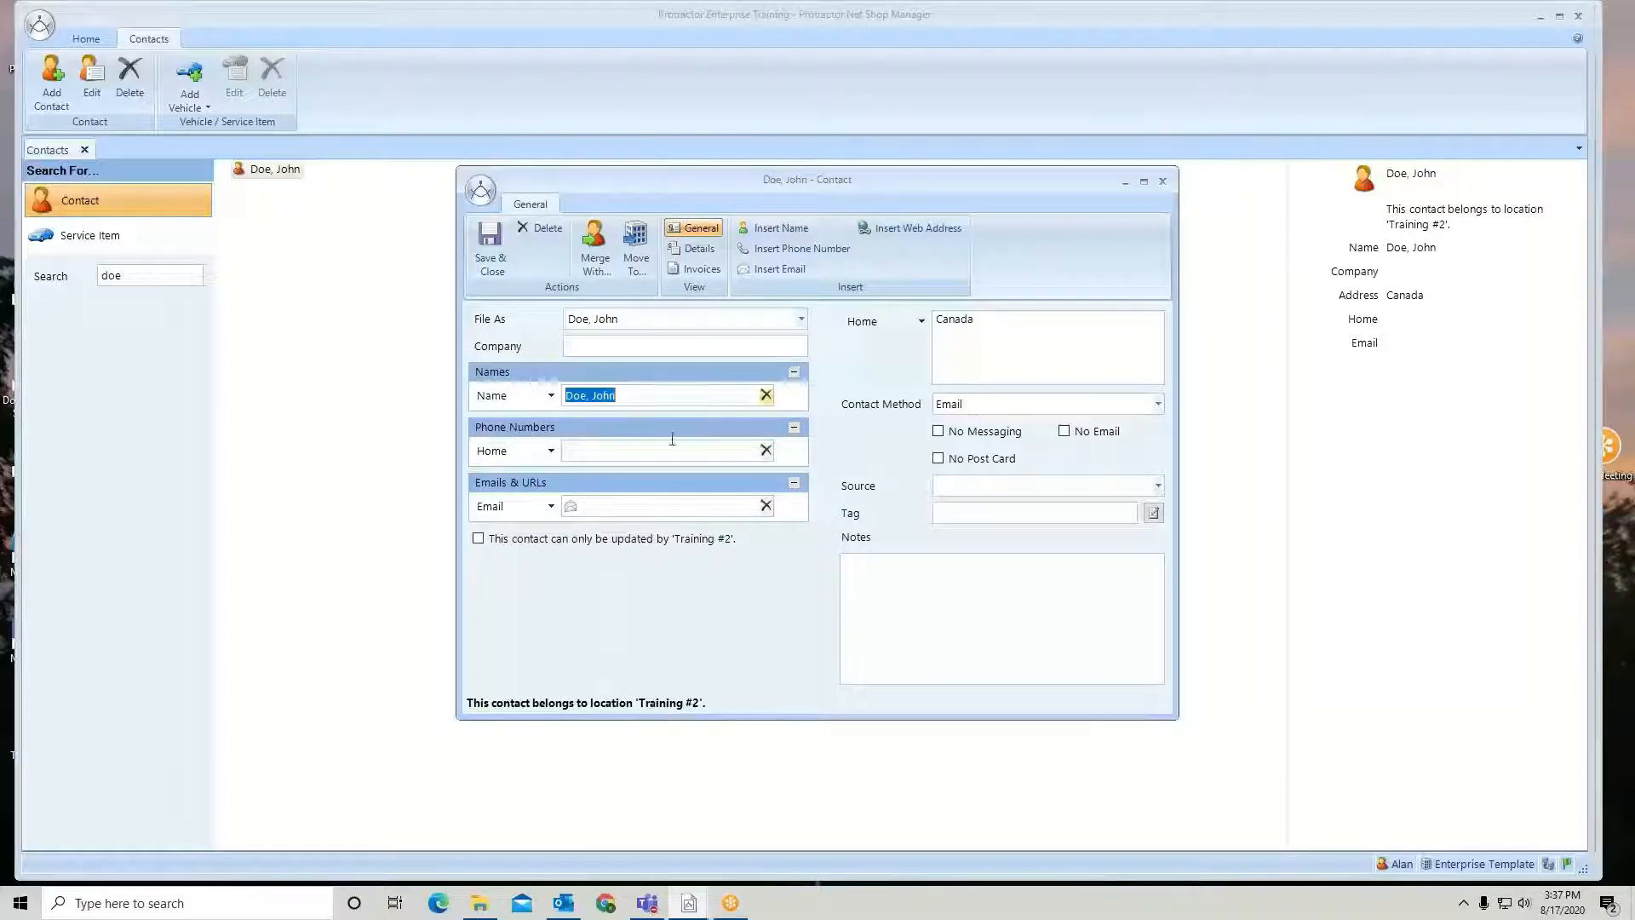
Create a receivable account from the contact's accounting details and set it to be managed by Location.
click(696, 251)
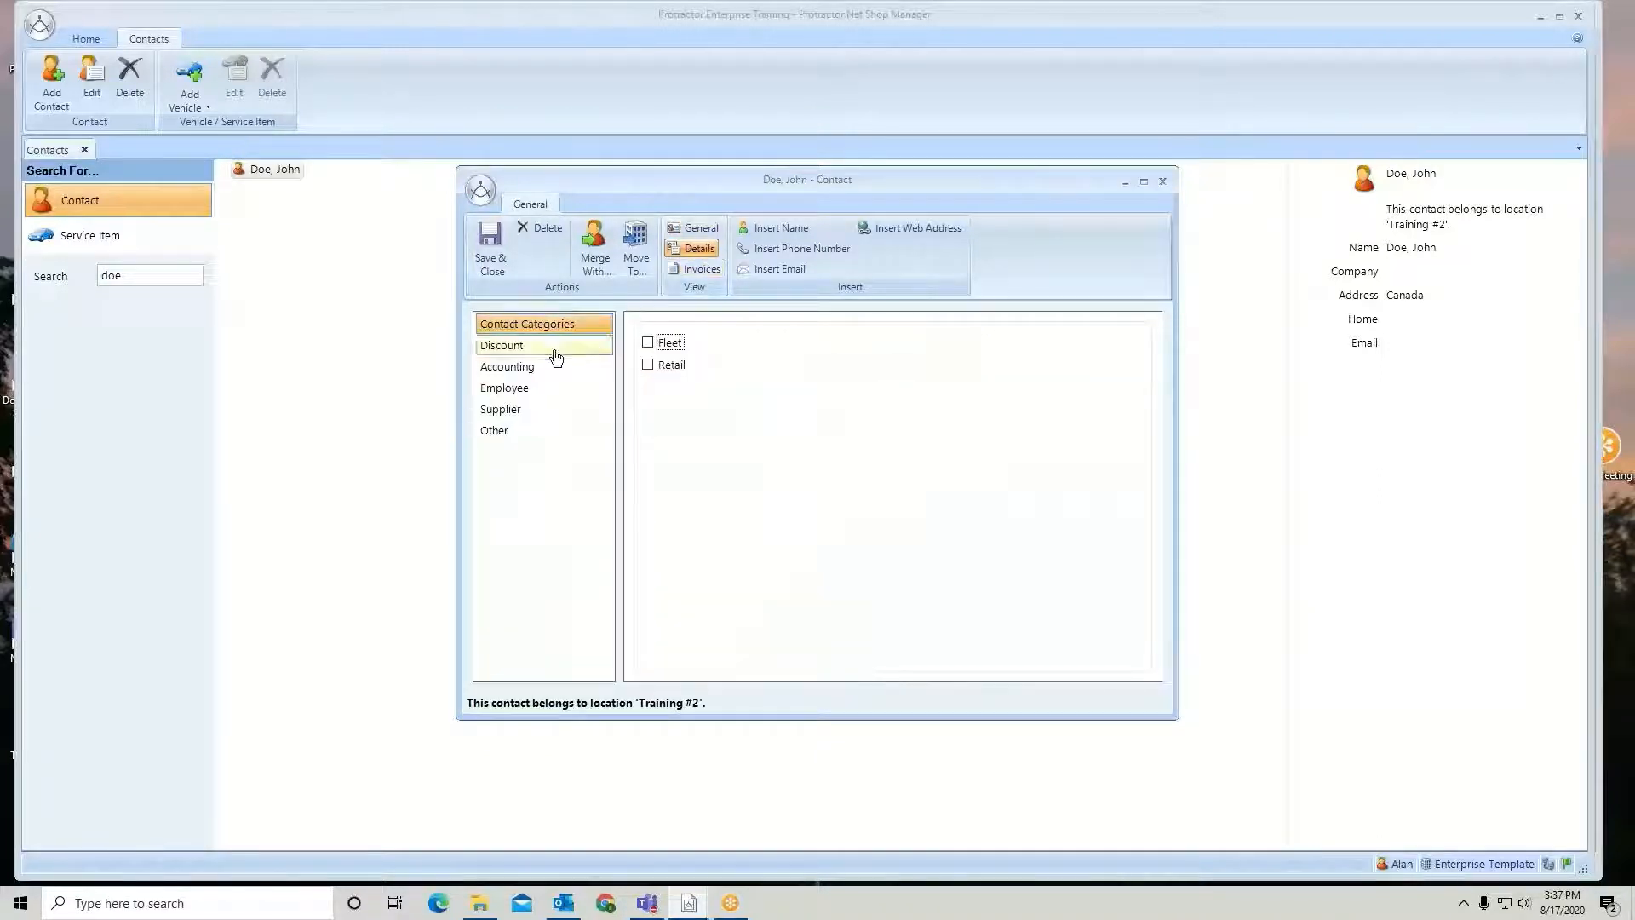
click(514, 370)
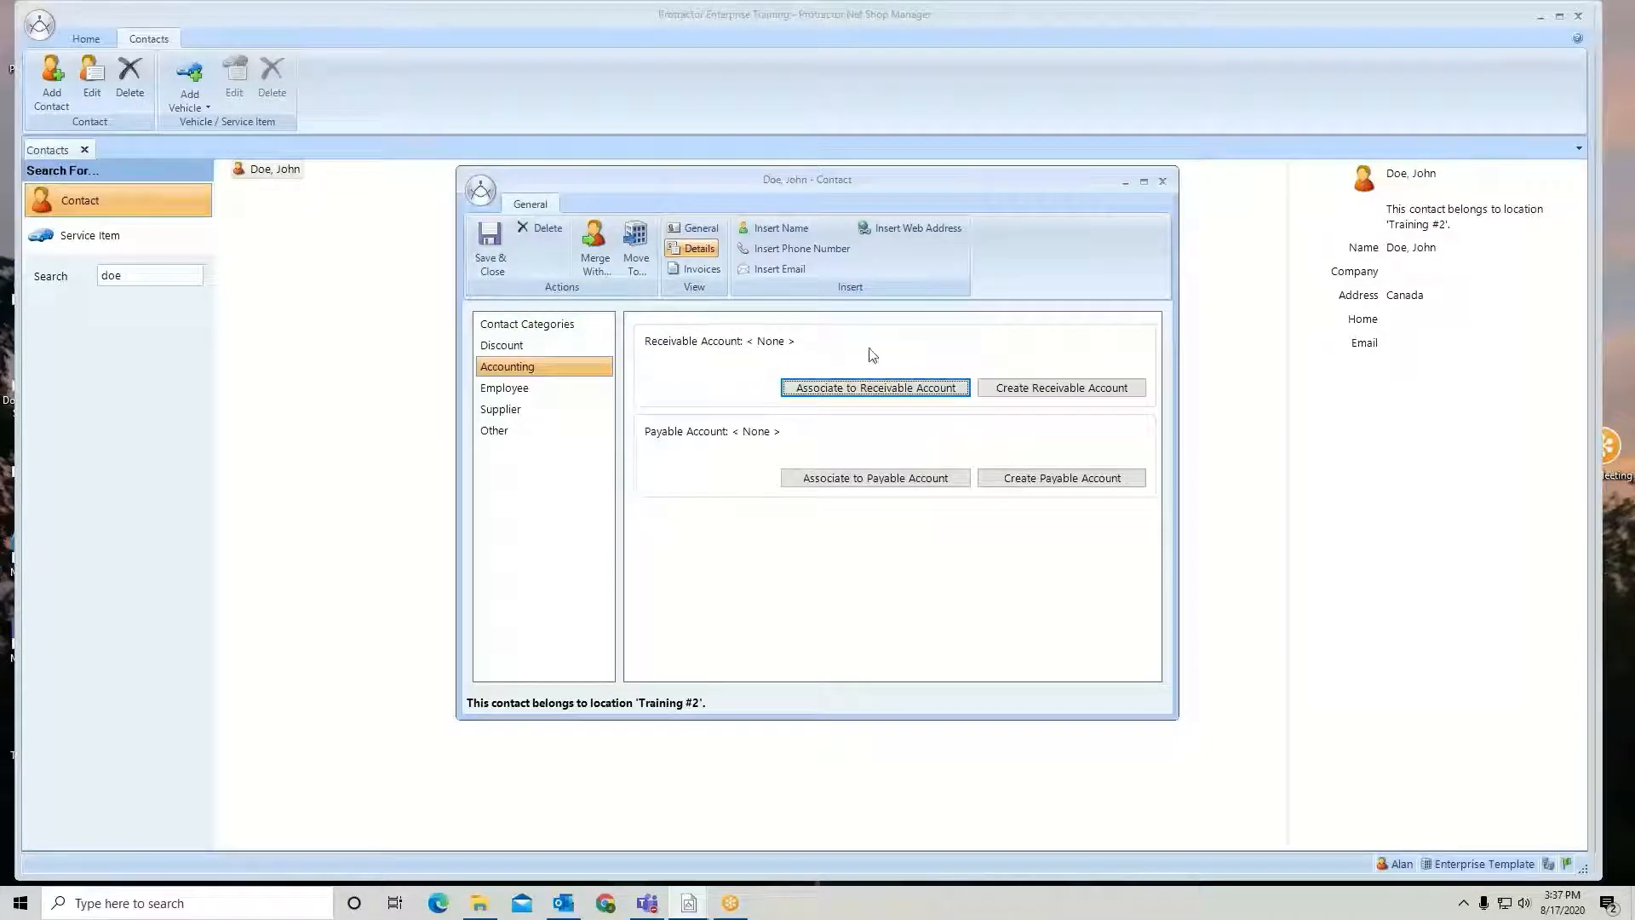
click(1093, 394)
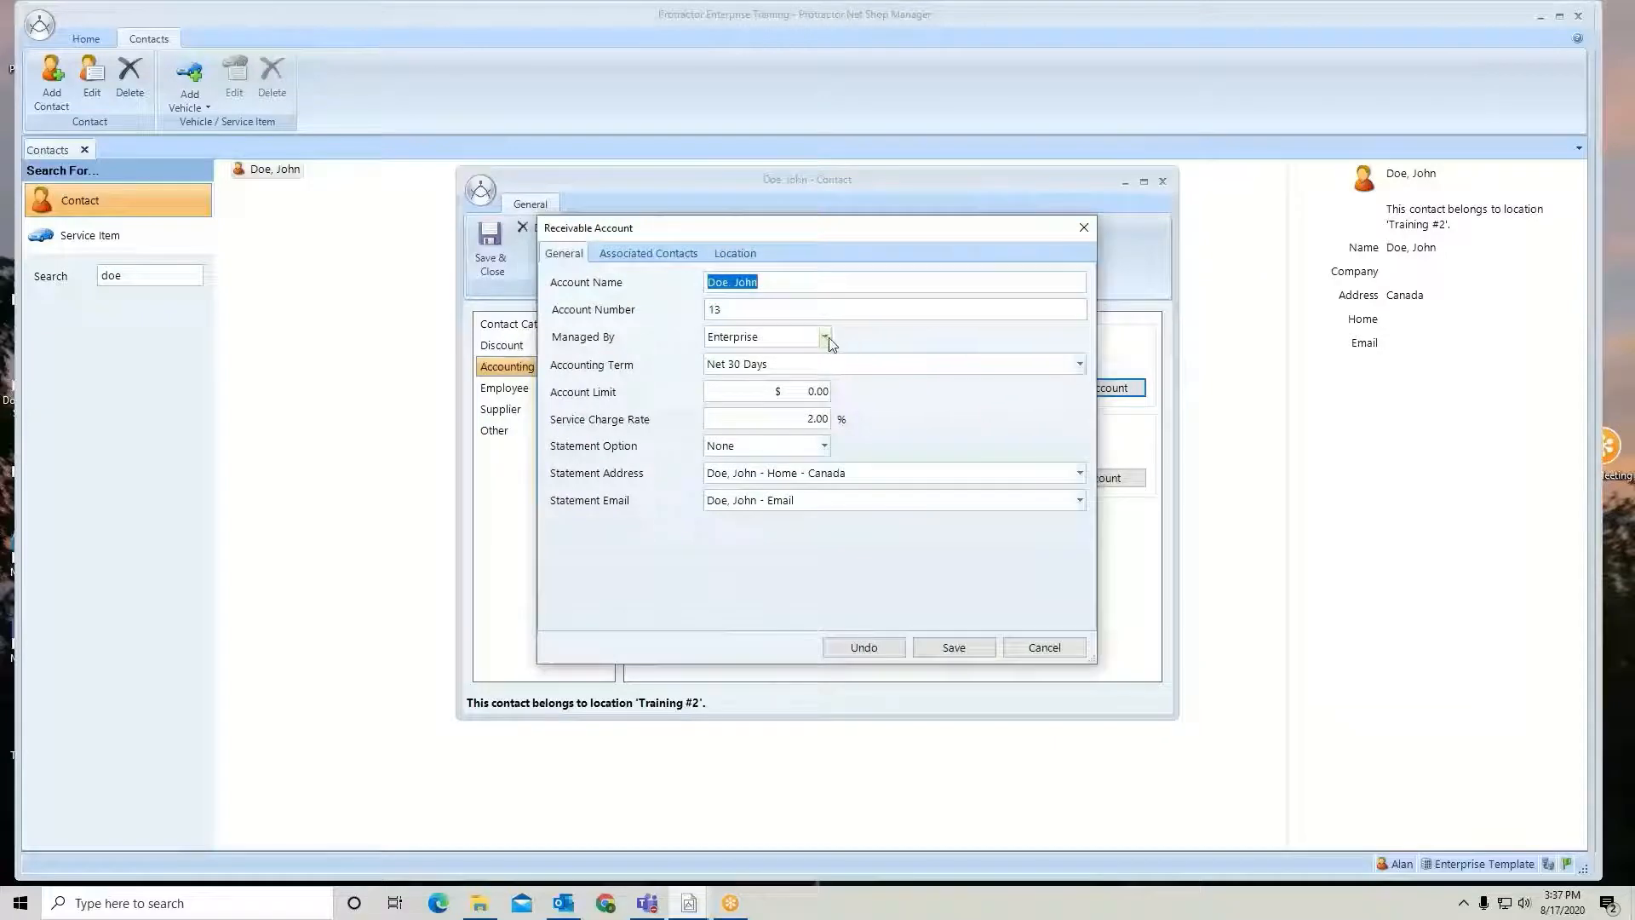
click(825, 338)
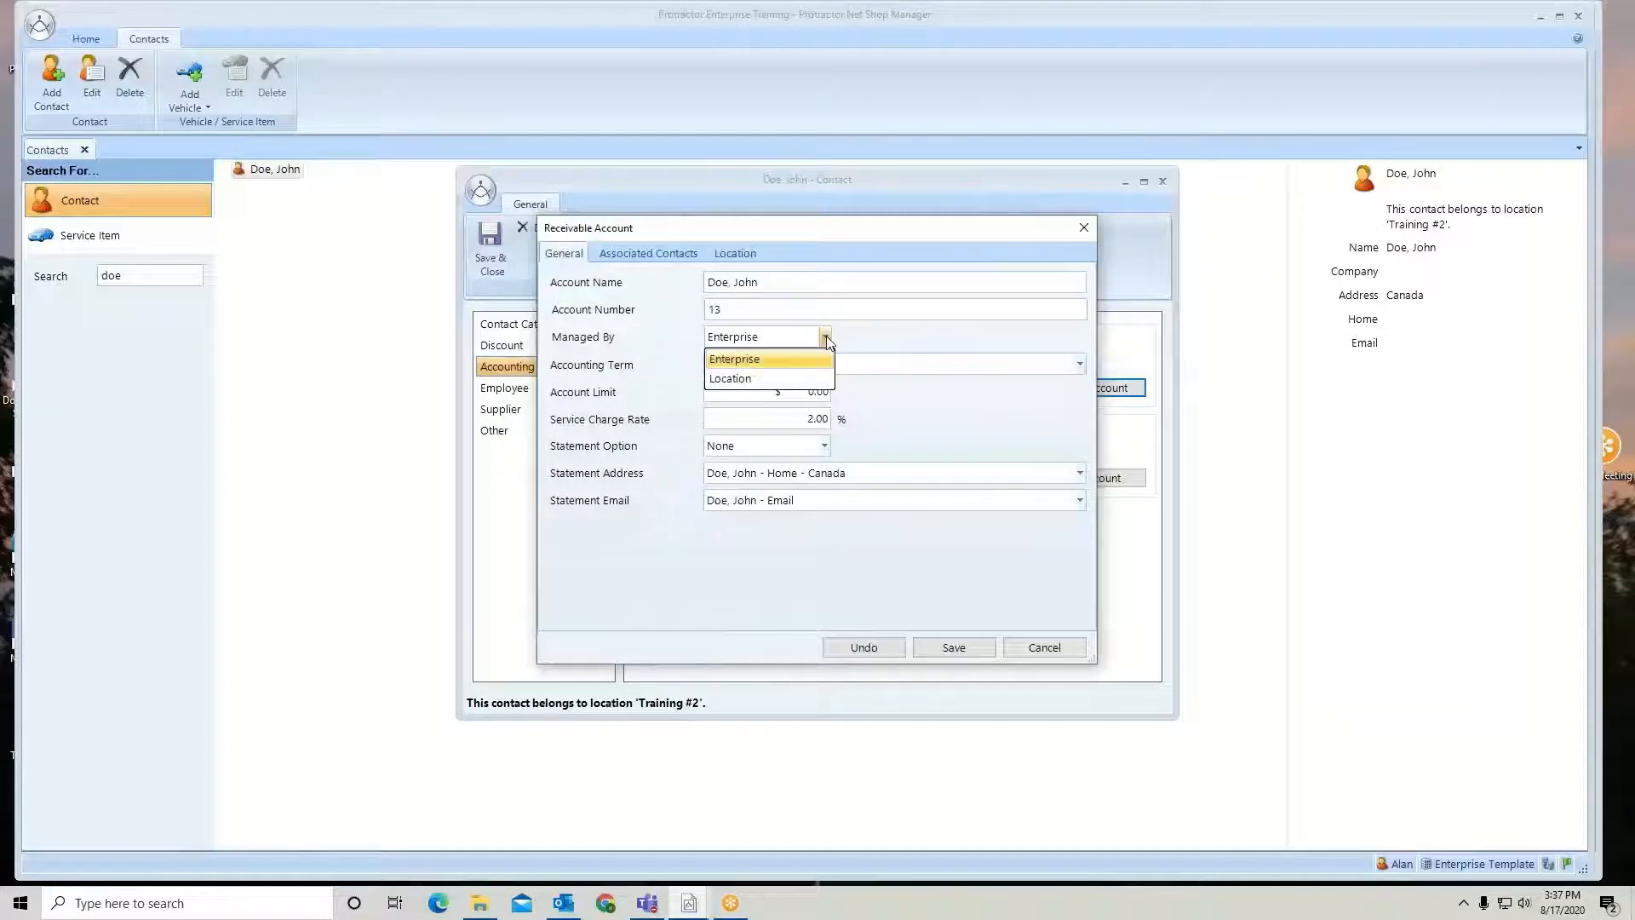
click(808, 380)
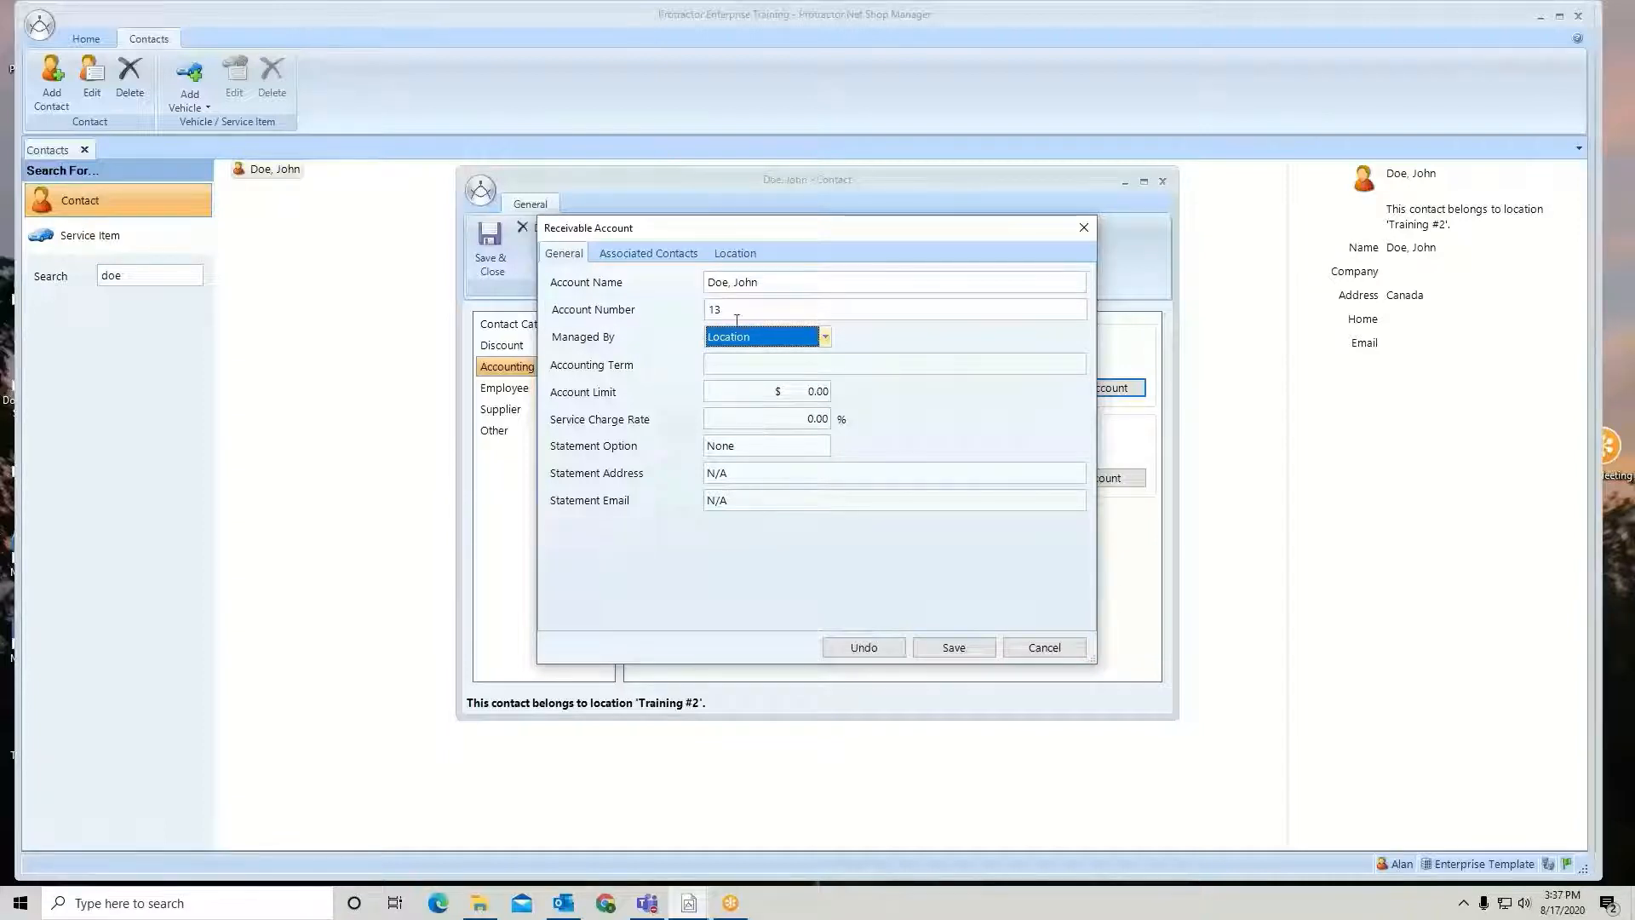
Remove Training #3 and Training #1 from the new account's locations, then save the account and the contact.
click(735, 255)
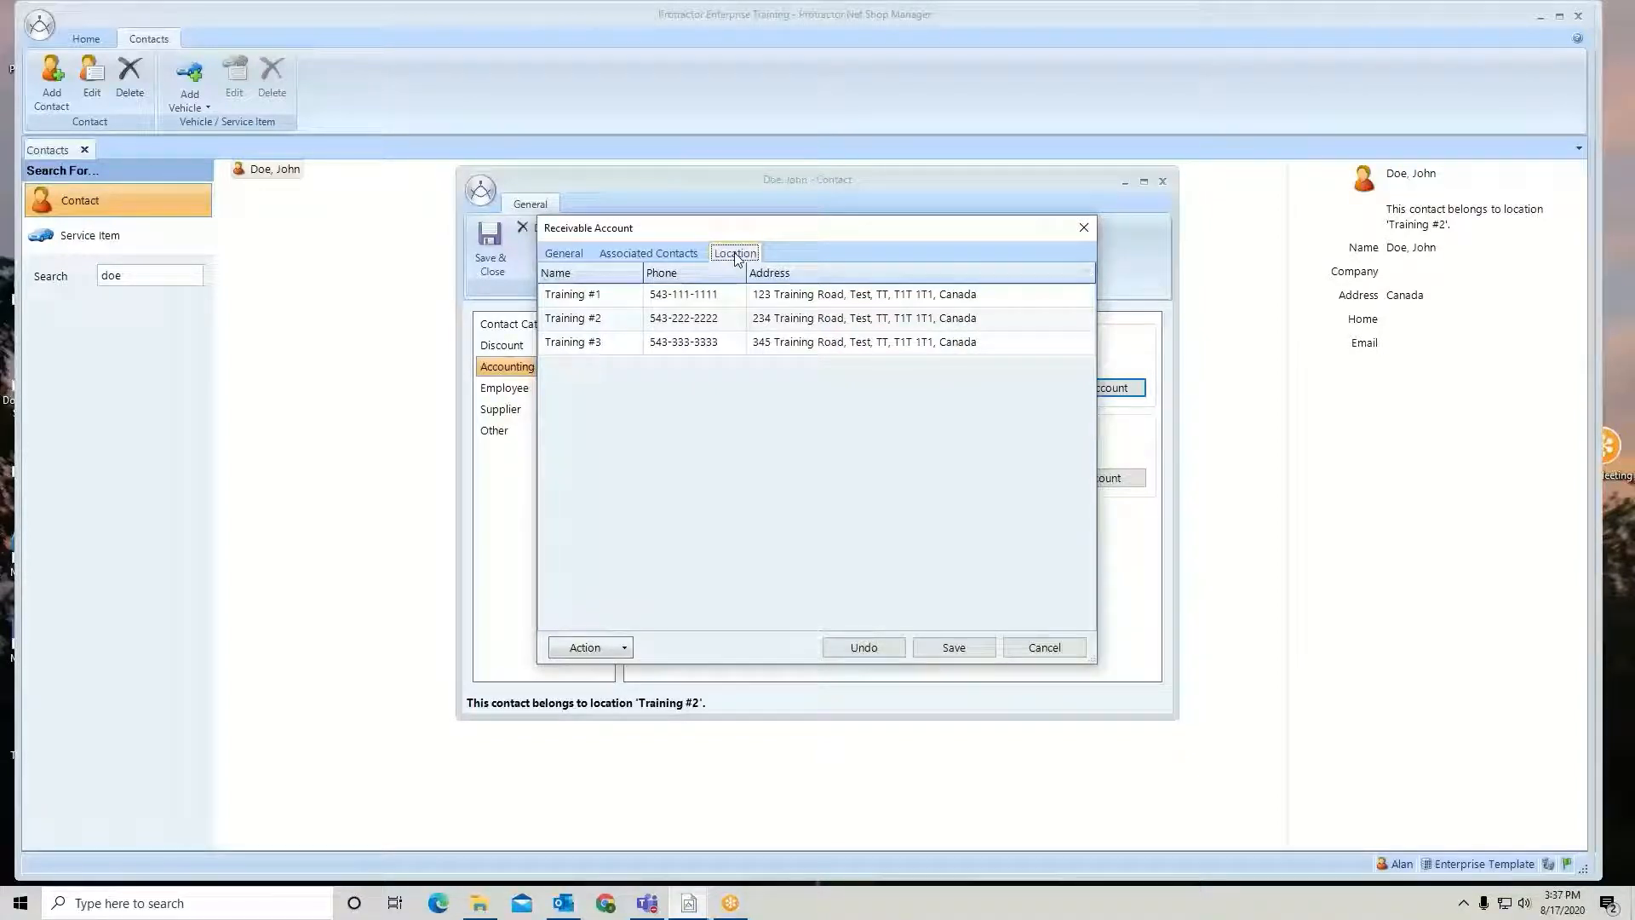
click(609, 349)
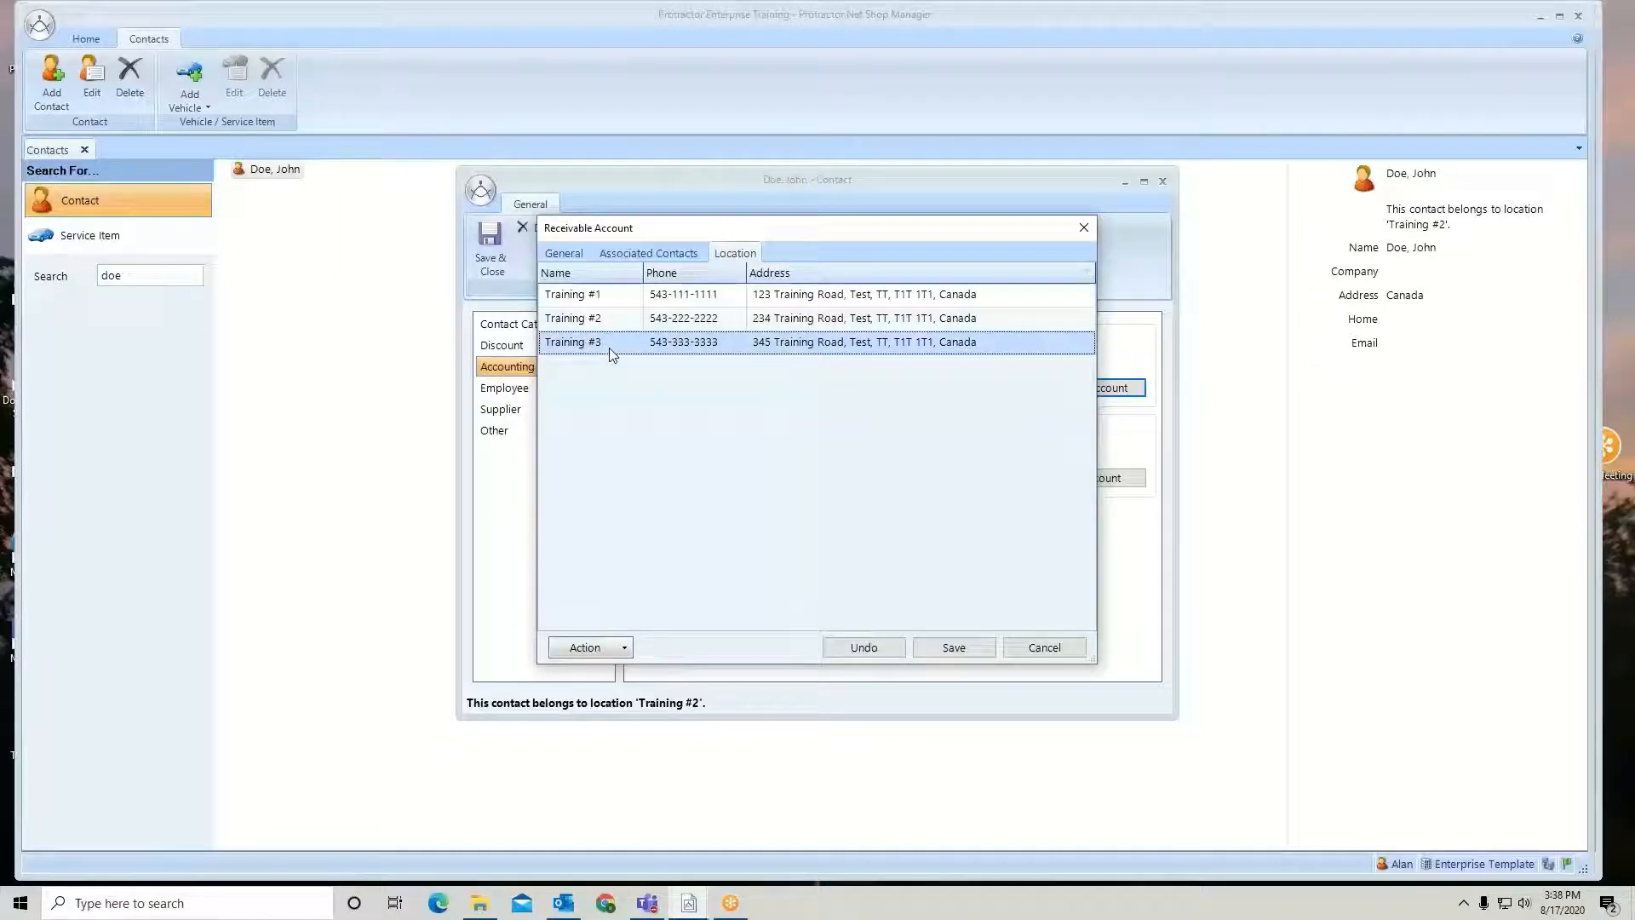
click(623, 647)
click(589, 690)
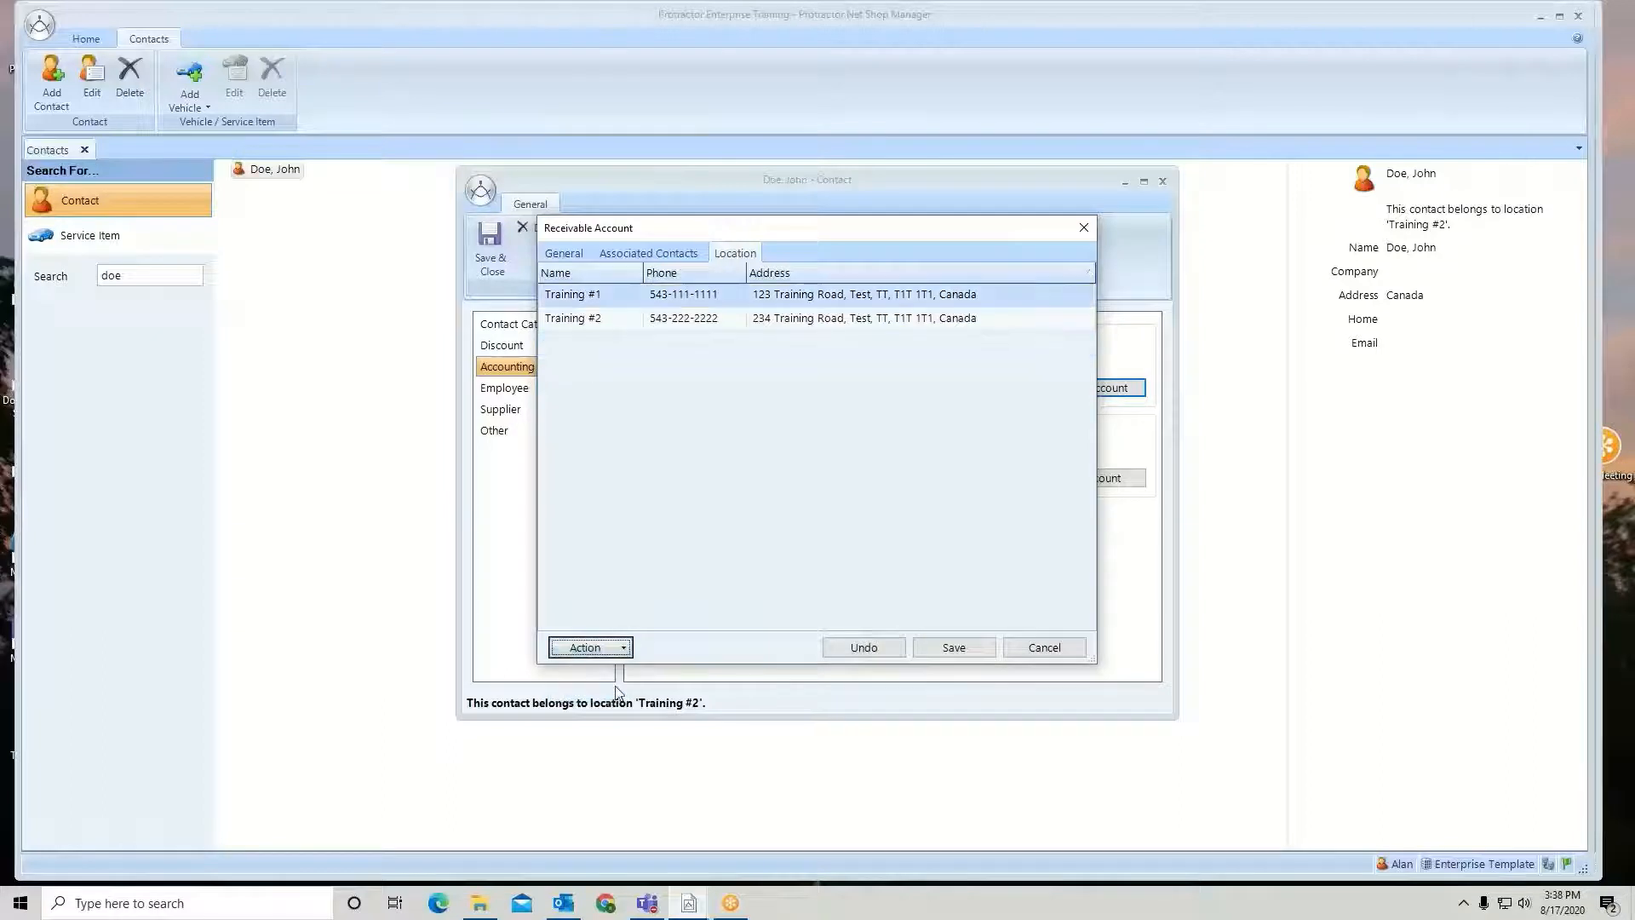
click(619, 298)
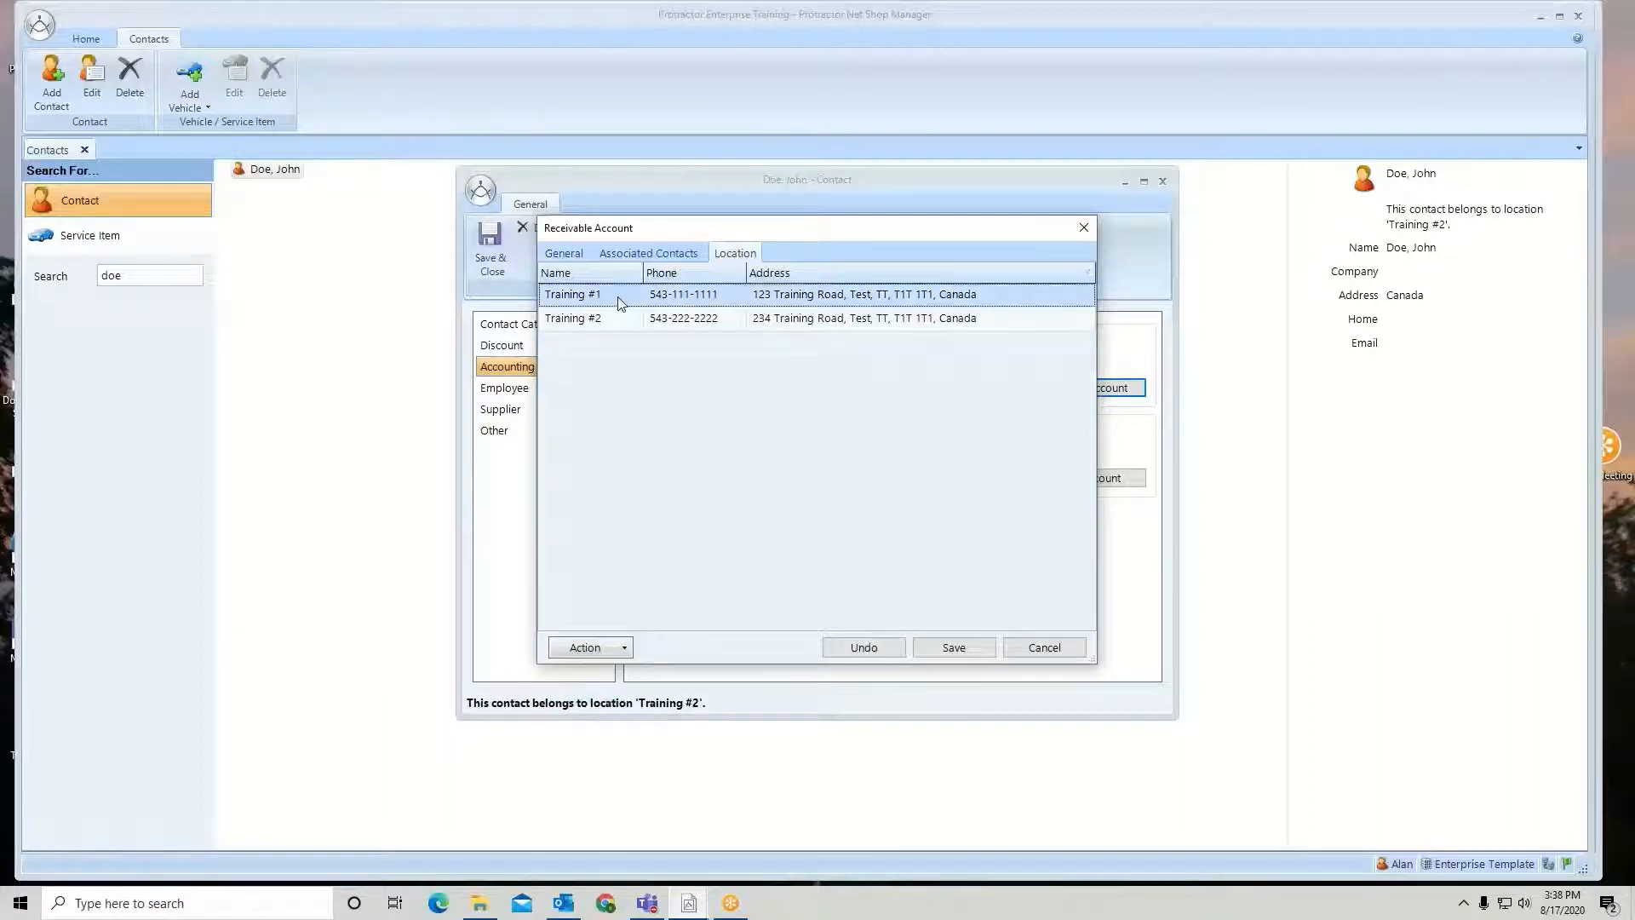
click(625, 647)
click(587, 690)
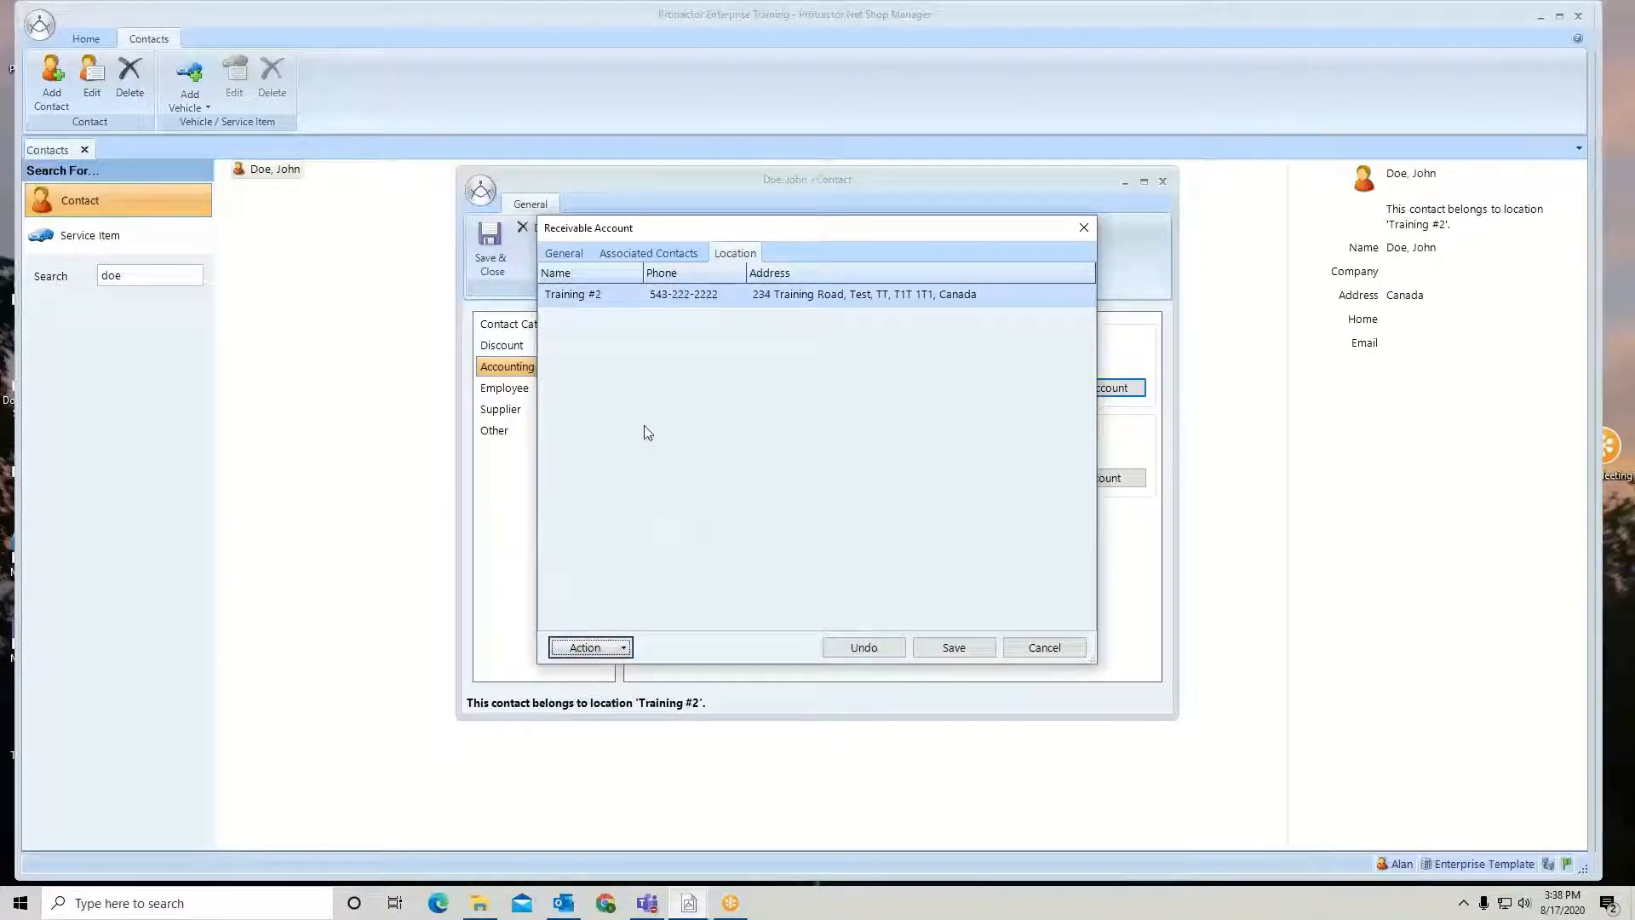
click(973, 649)
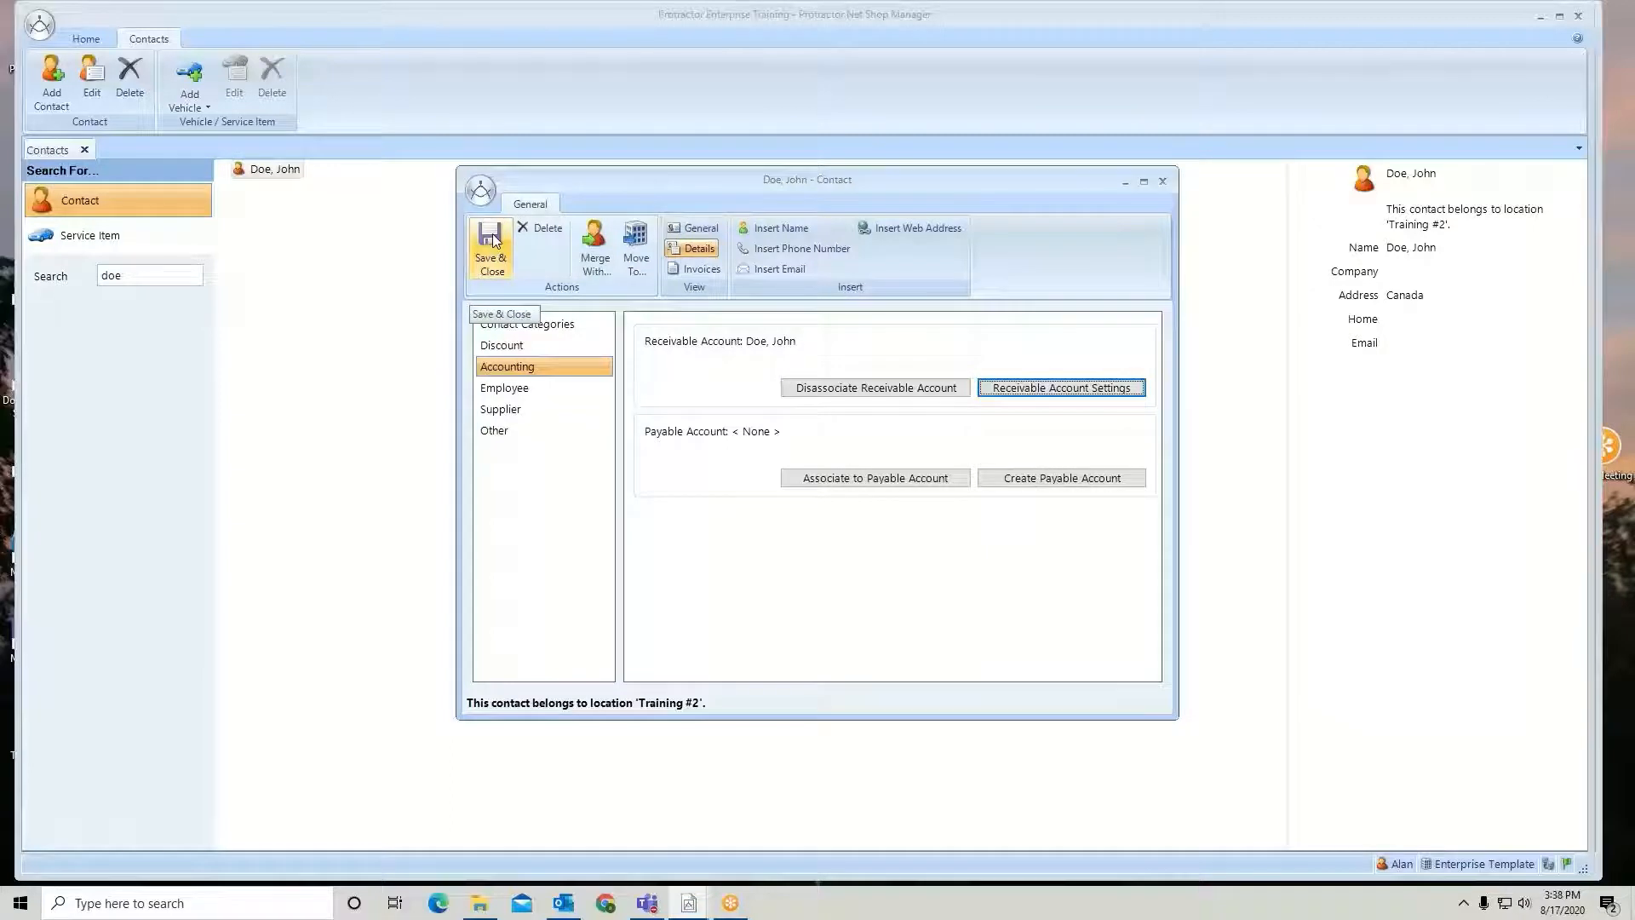
click(494, 241)
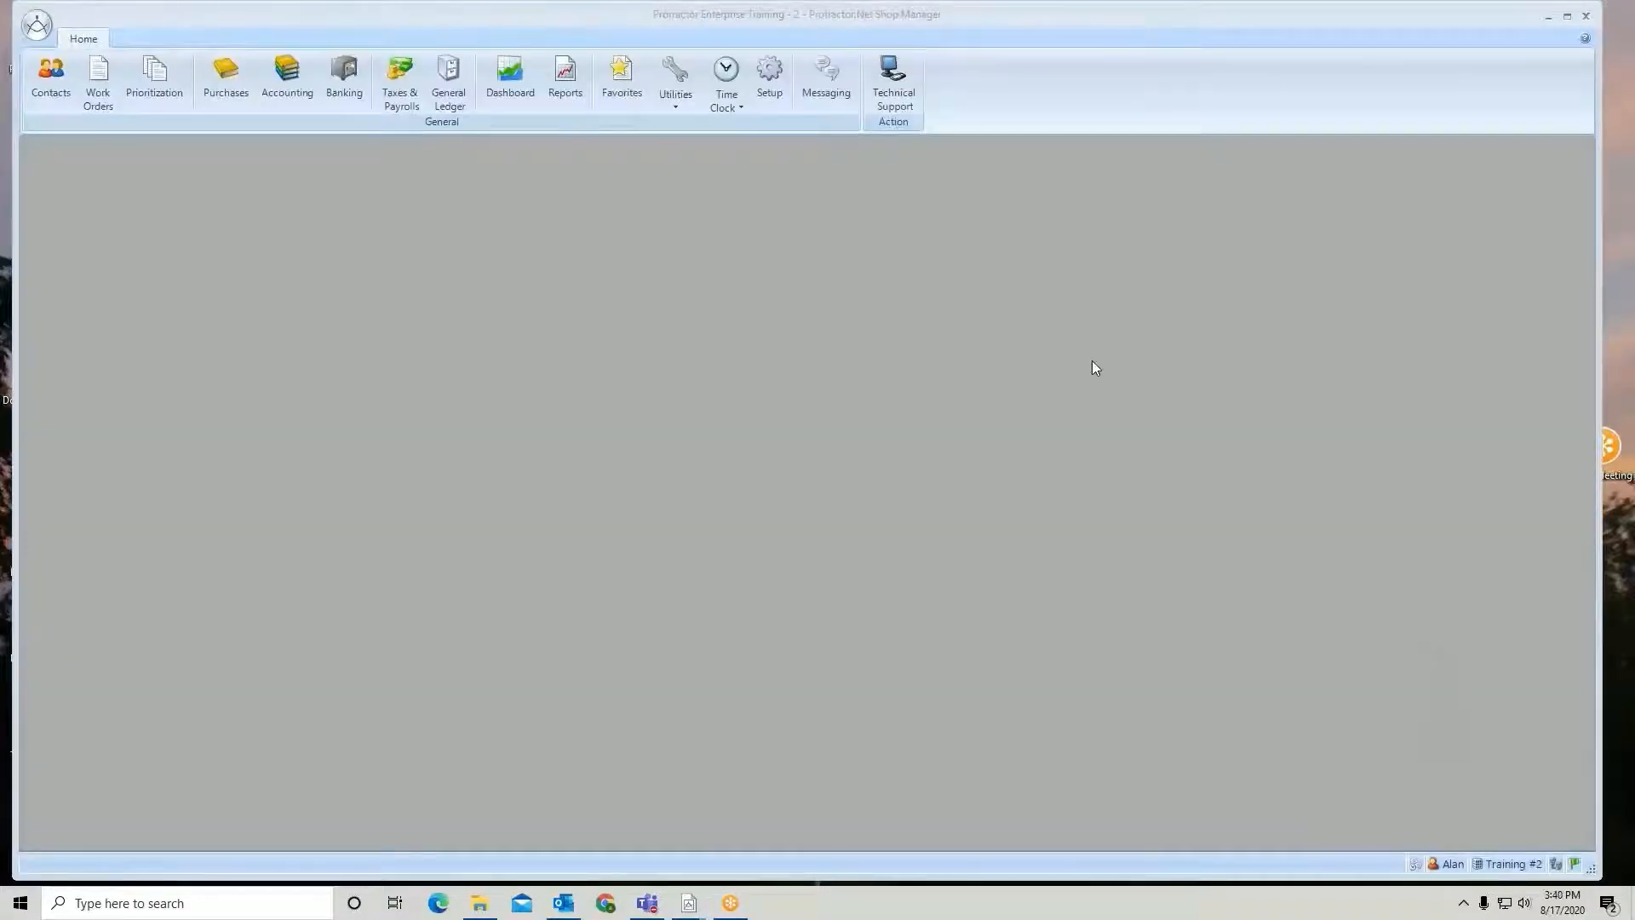
In the Training #2 location window, search the contacts for the same customer by surname, open the contact for editing and show its details.
click(52, 83)
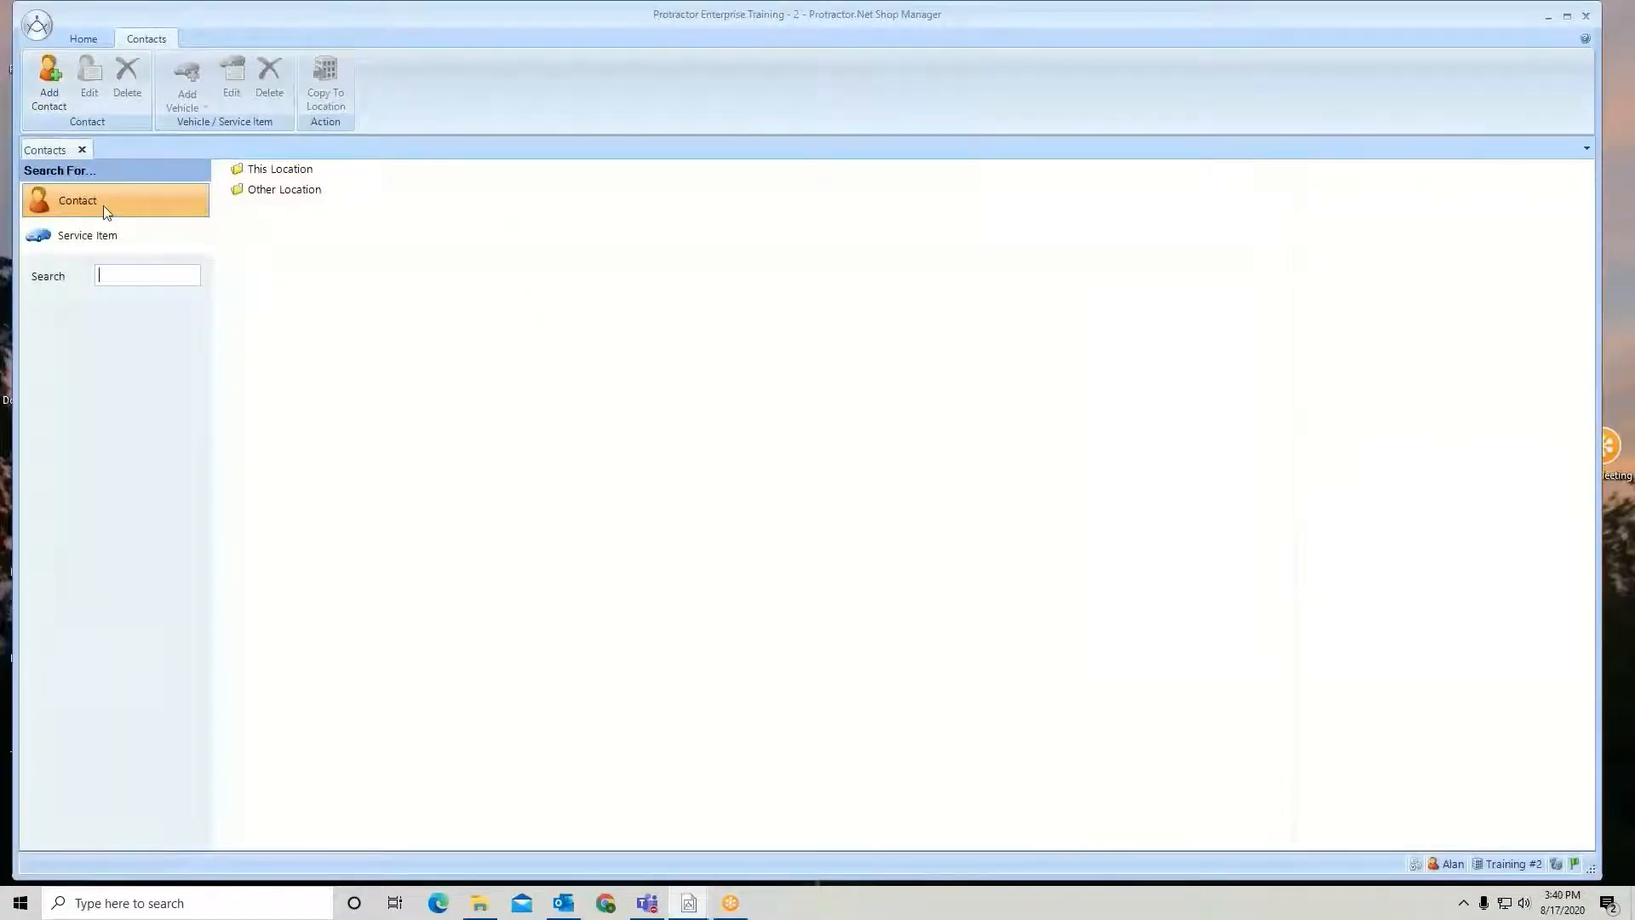
text(doe)
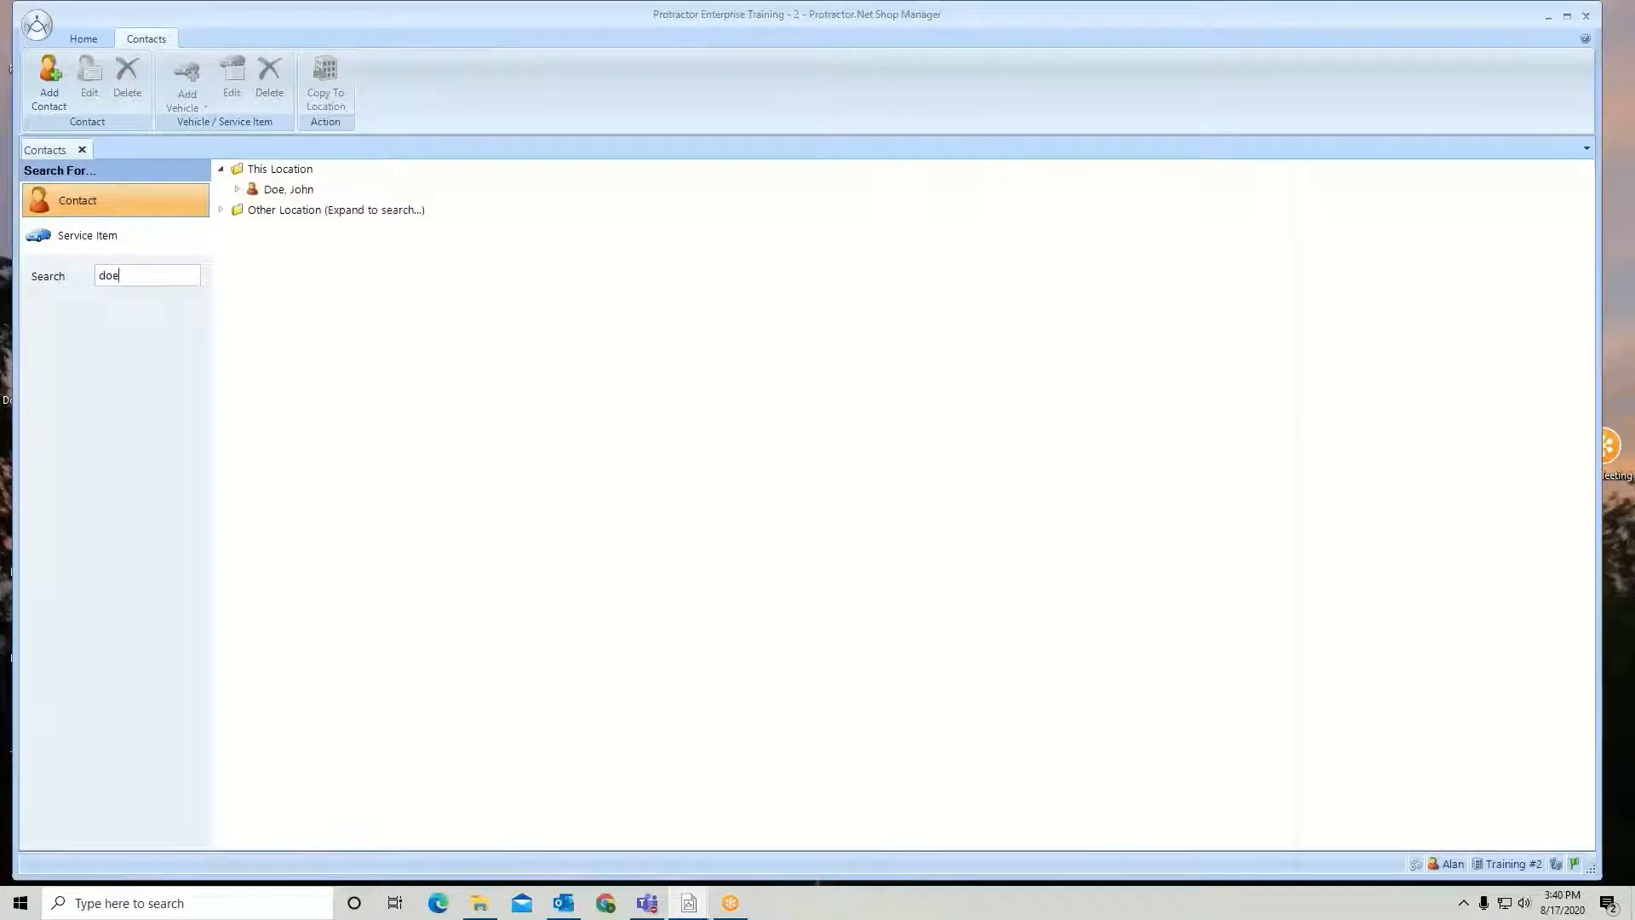
double_click(284, 191)
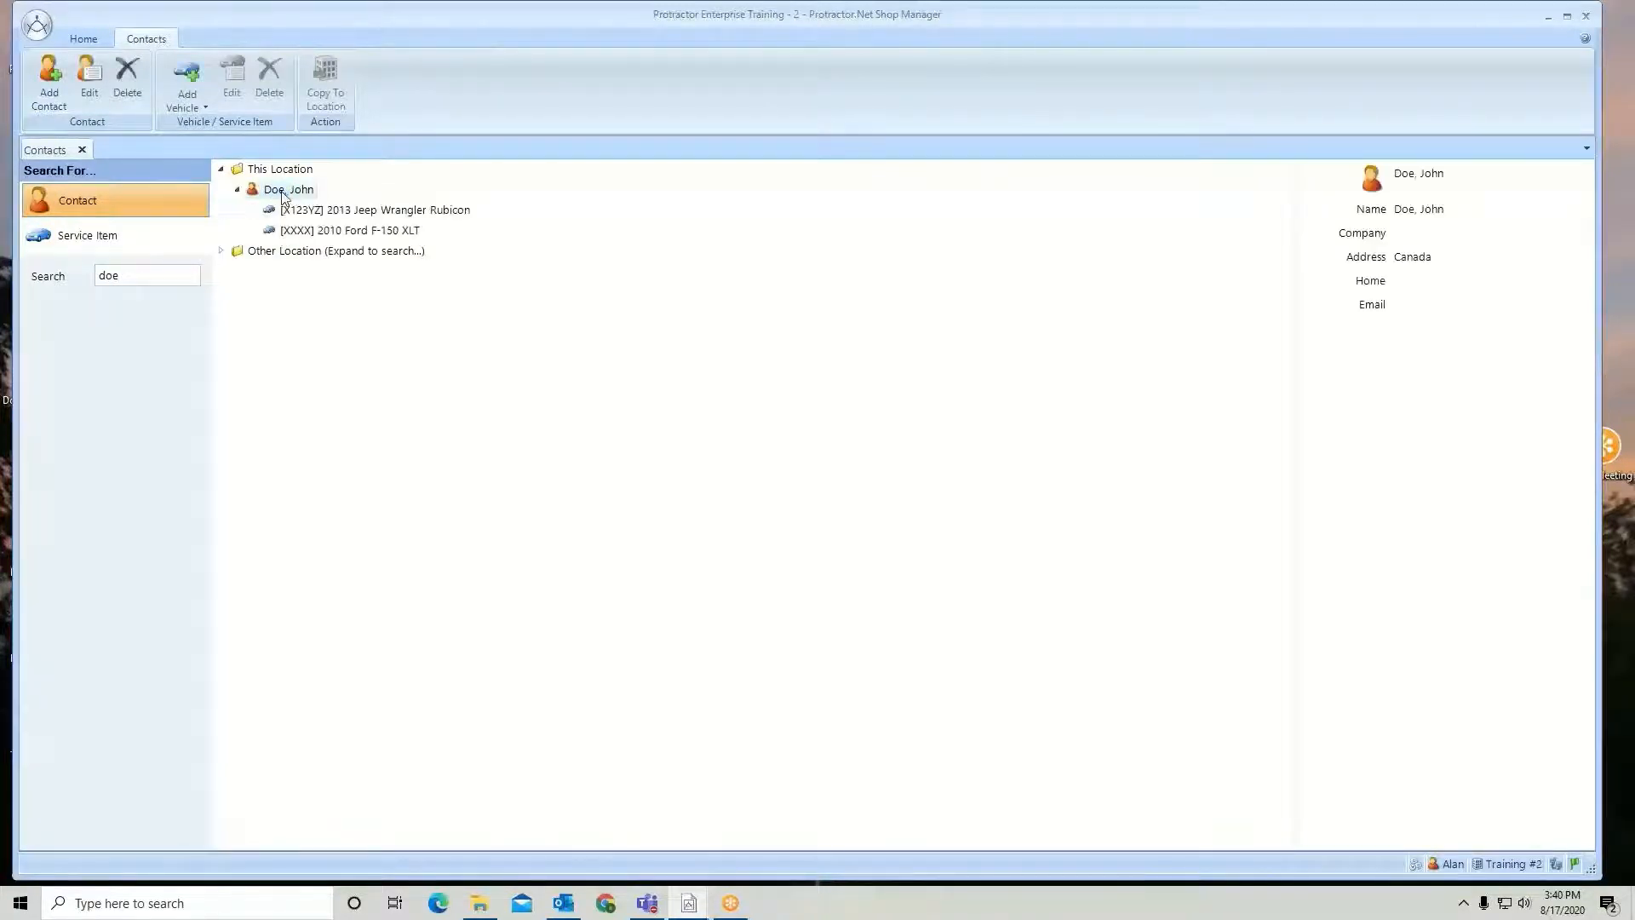
right_click(282, 192)
click(312, 246)
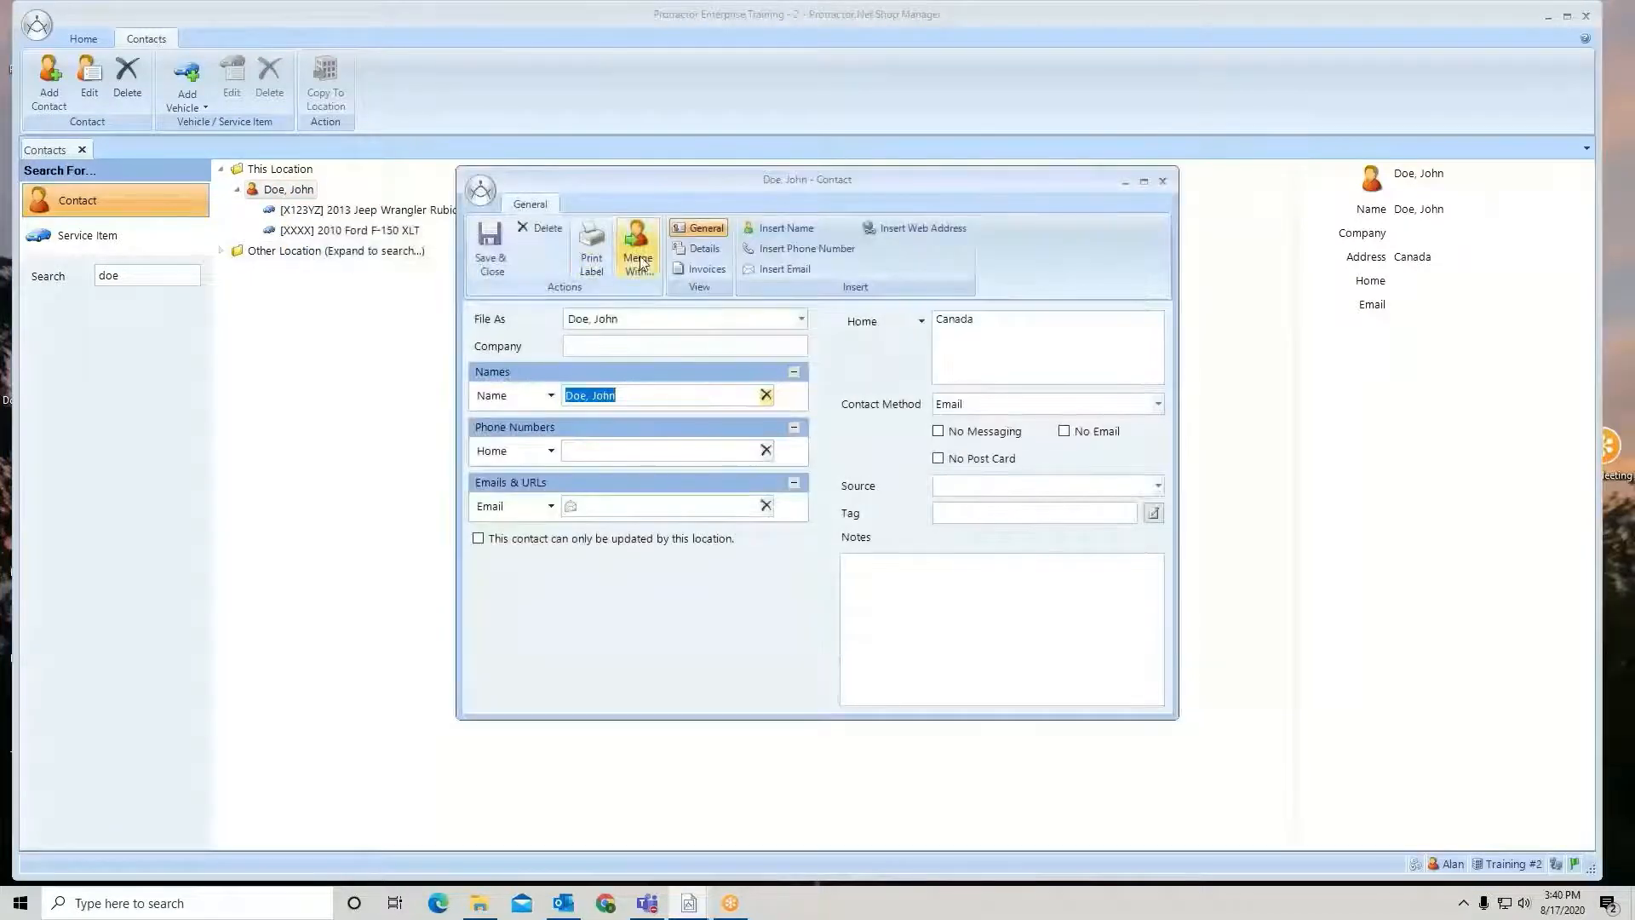
click(712, 251)
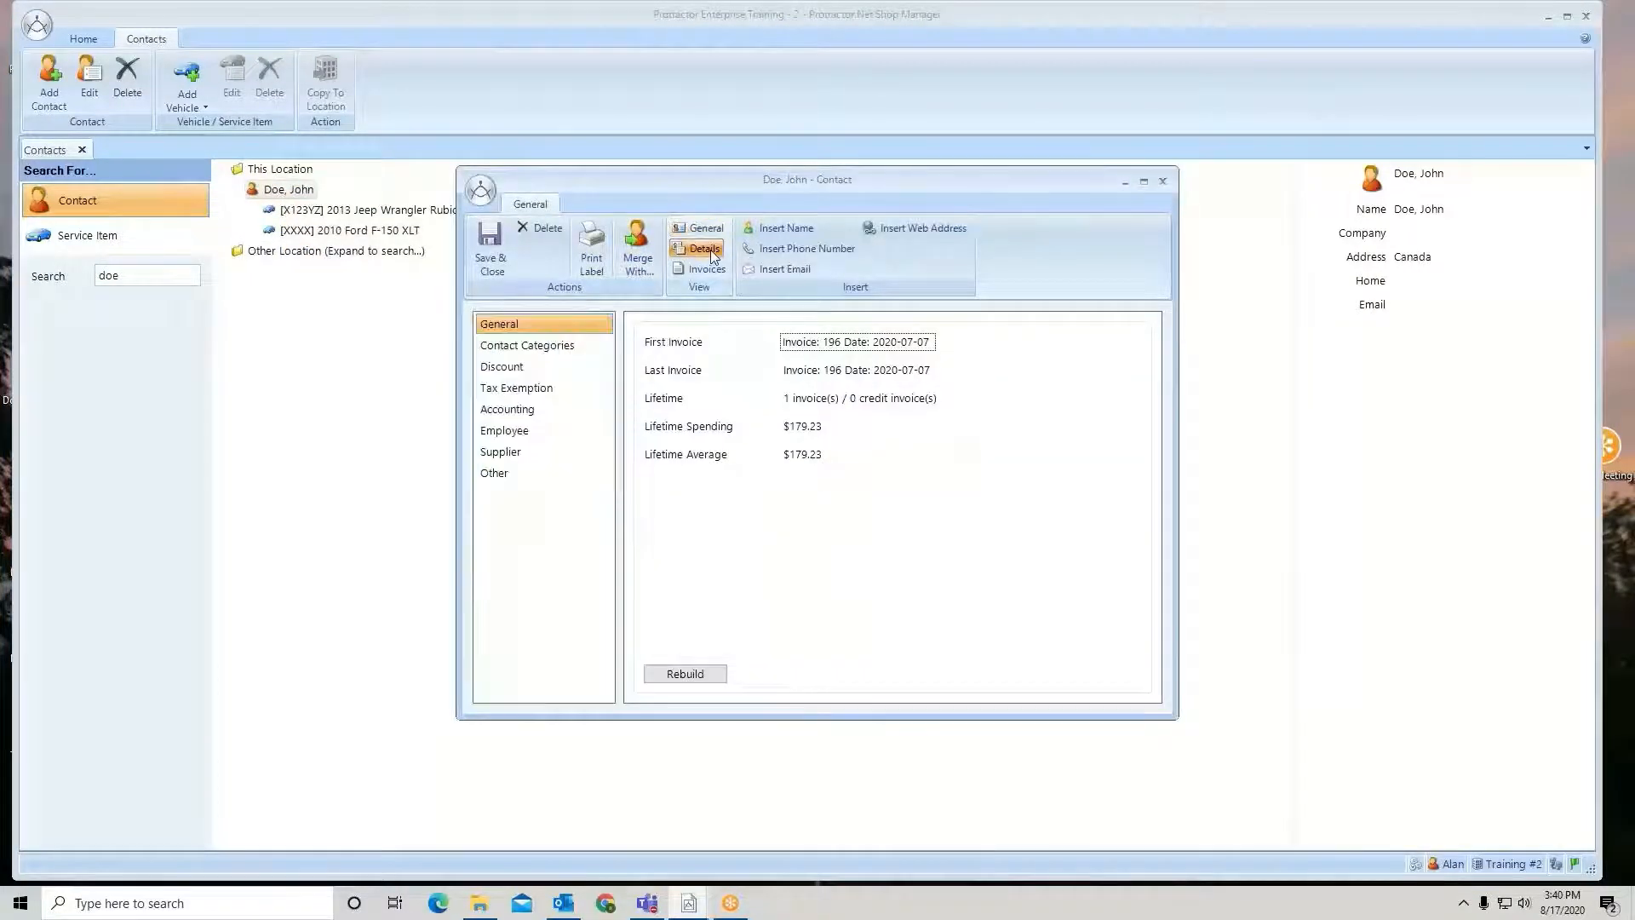
In the contact's receivable account settings, set the account limit to $500.00 and the statement option to Print, then save the account and contact.
click(547, 416)
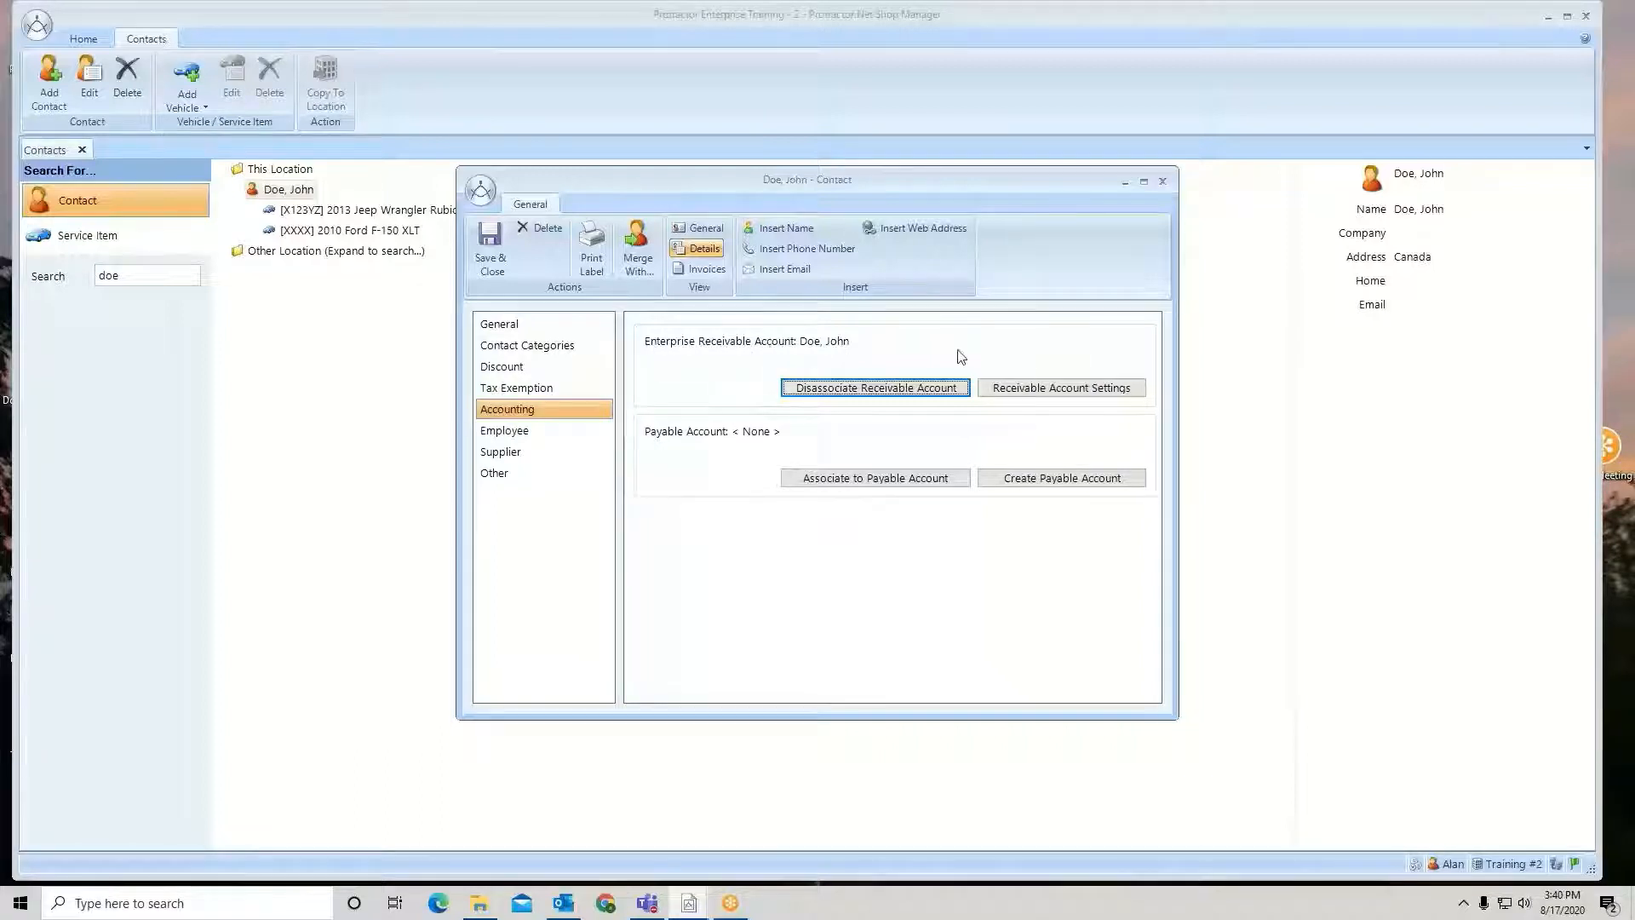
click(1072, 394)
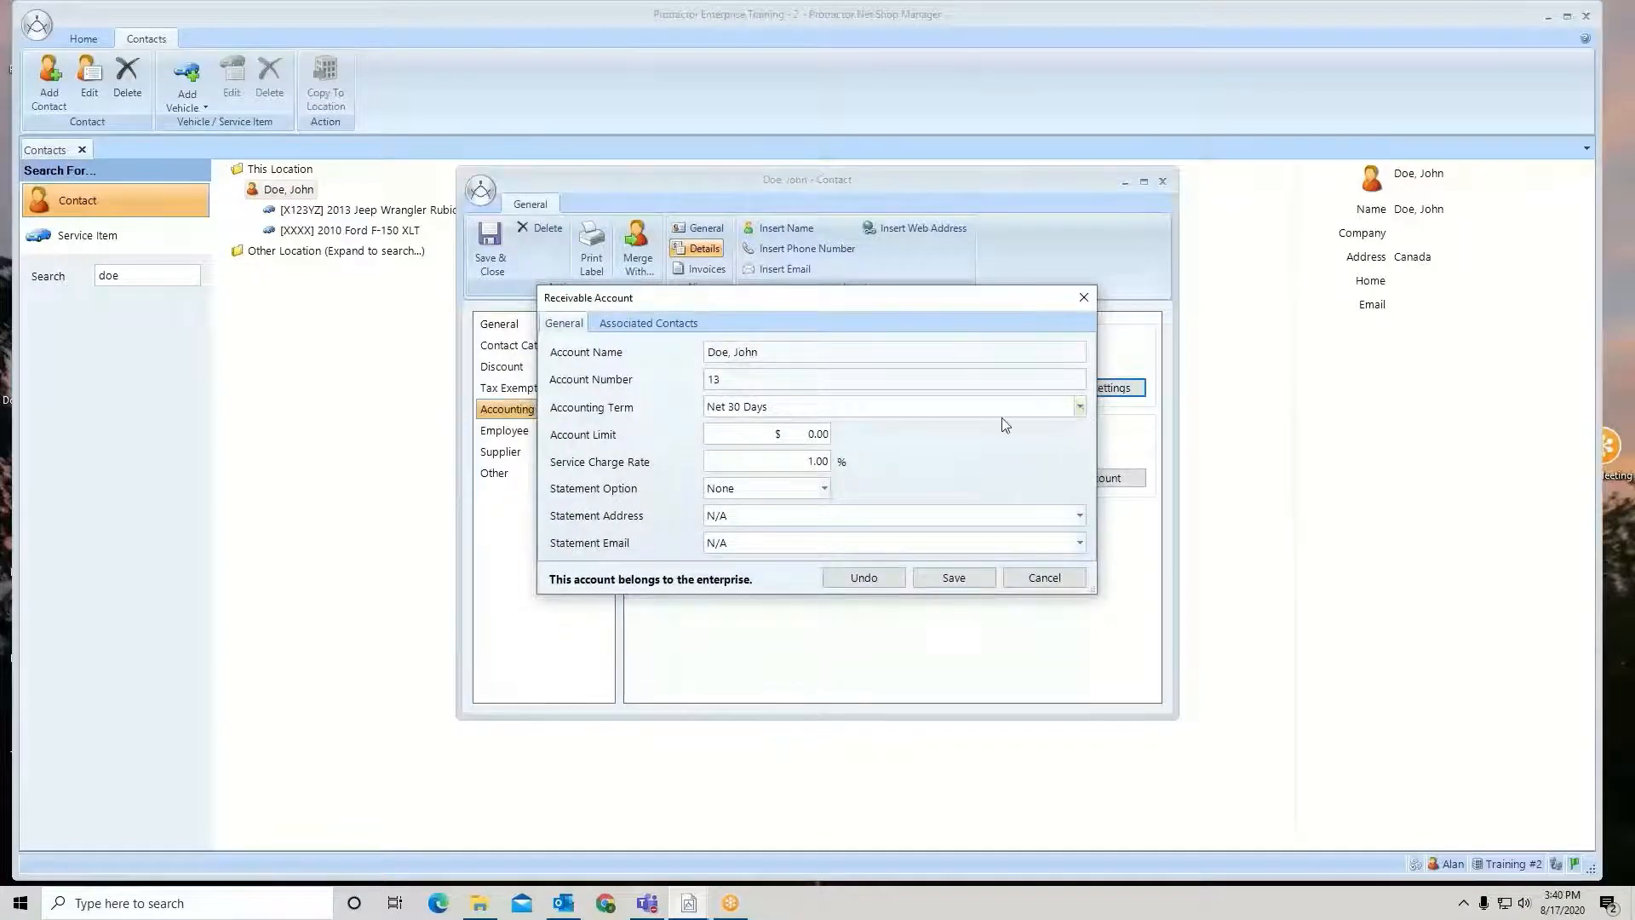
click(803, 436)
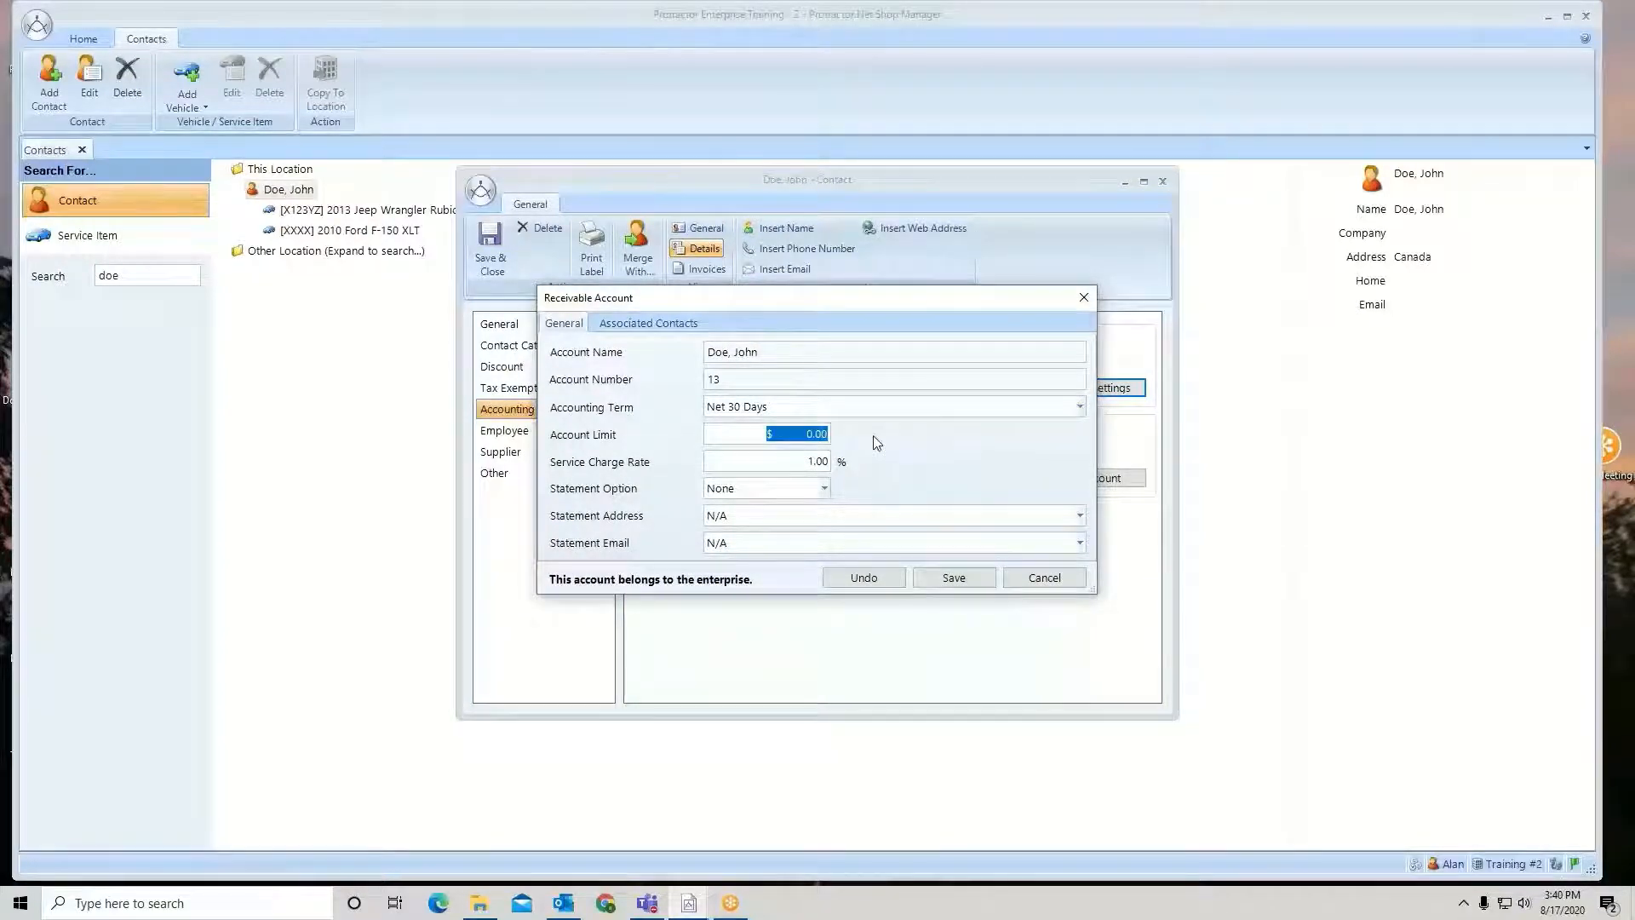
text(500.)
click(826, 490)
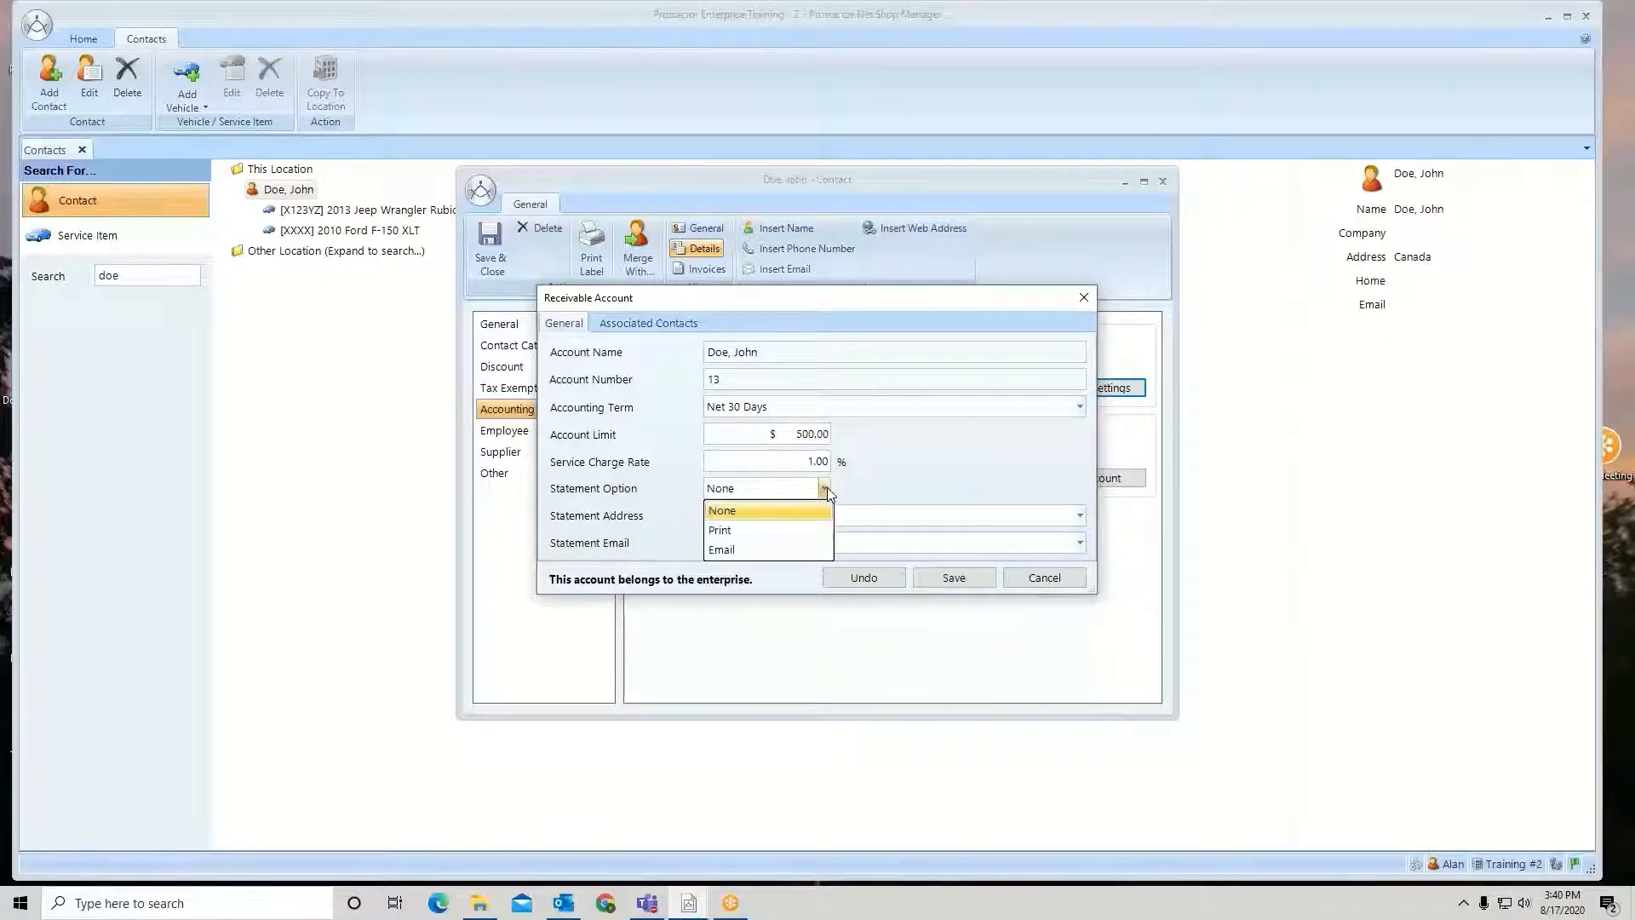
click(795, 533)
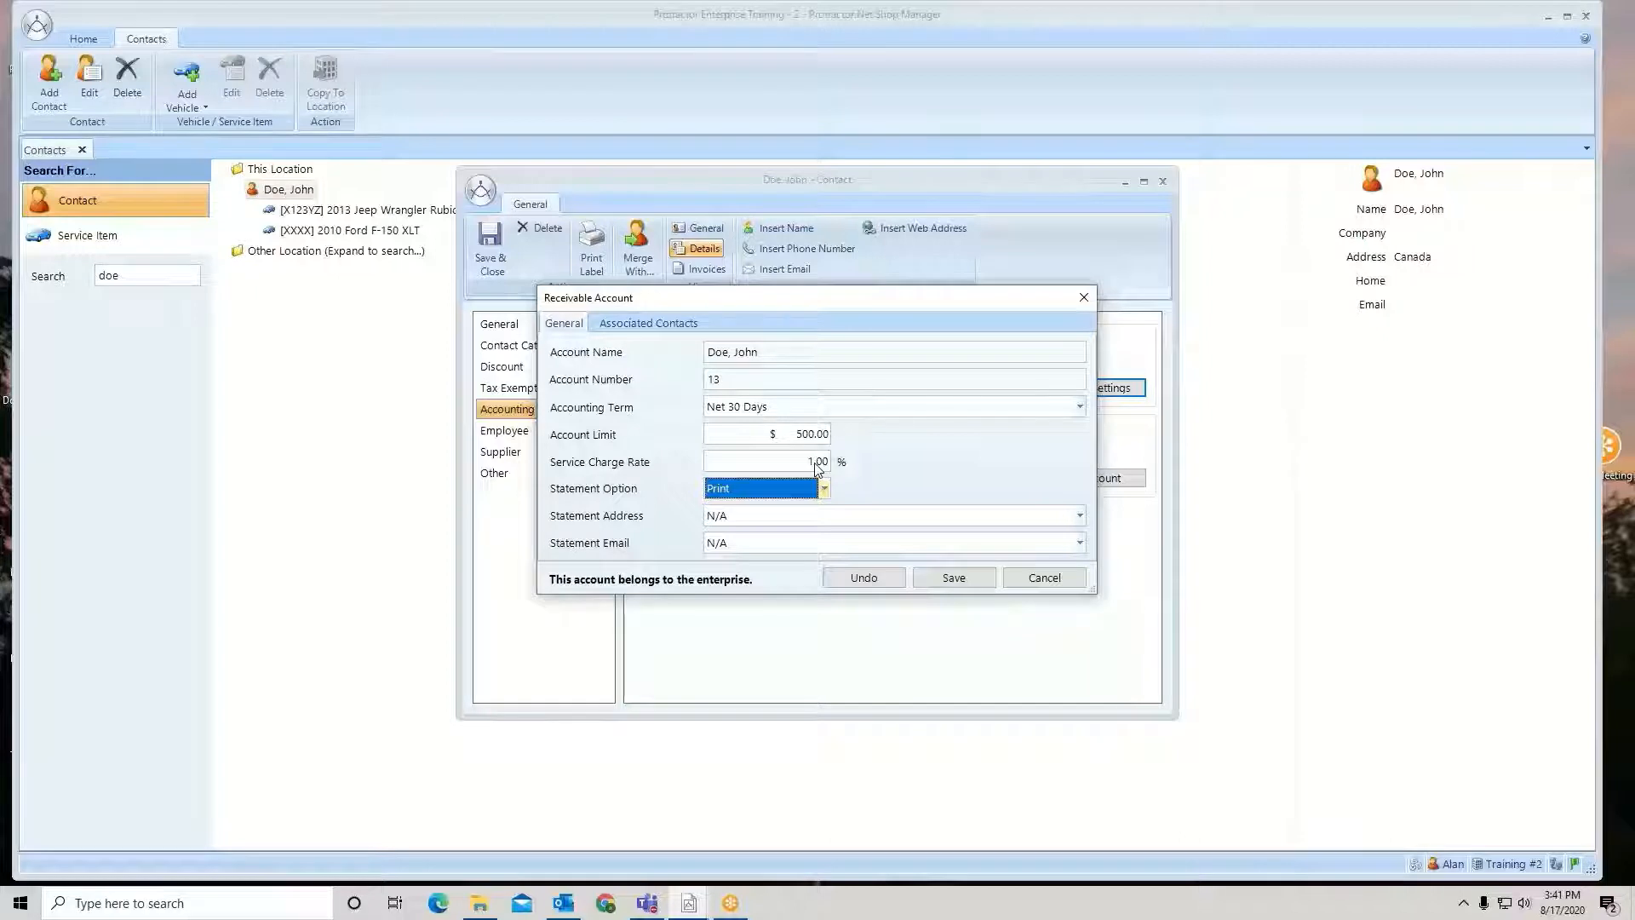
click(953, 579)
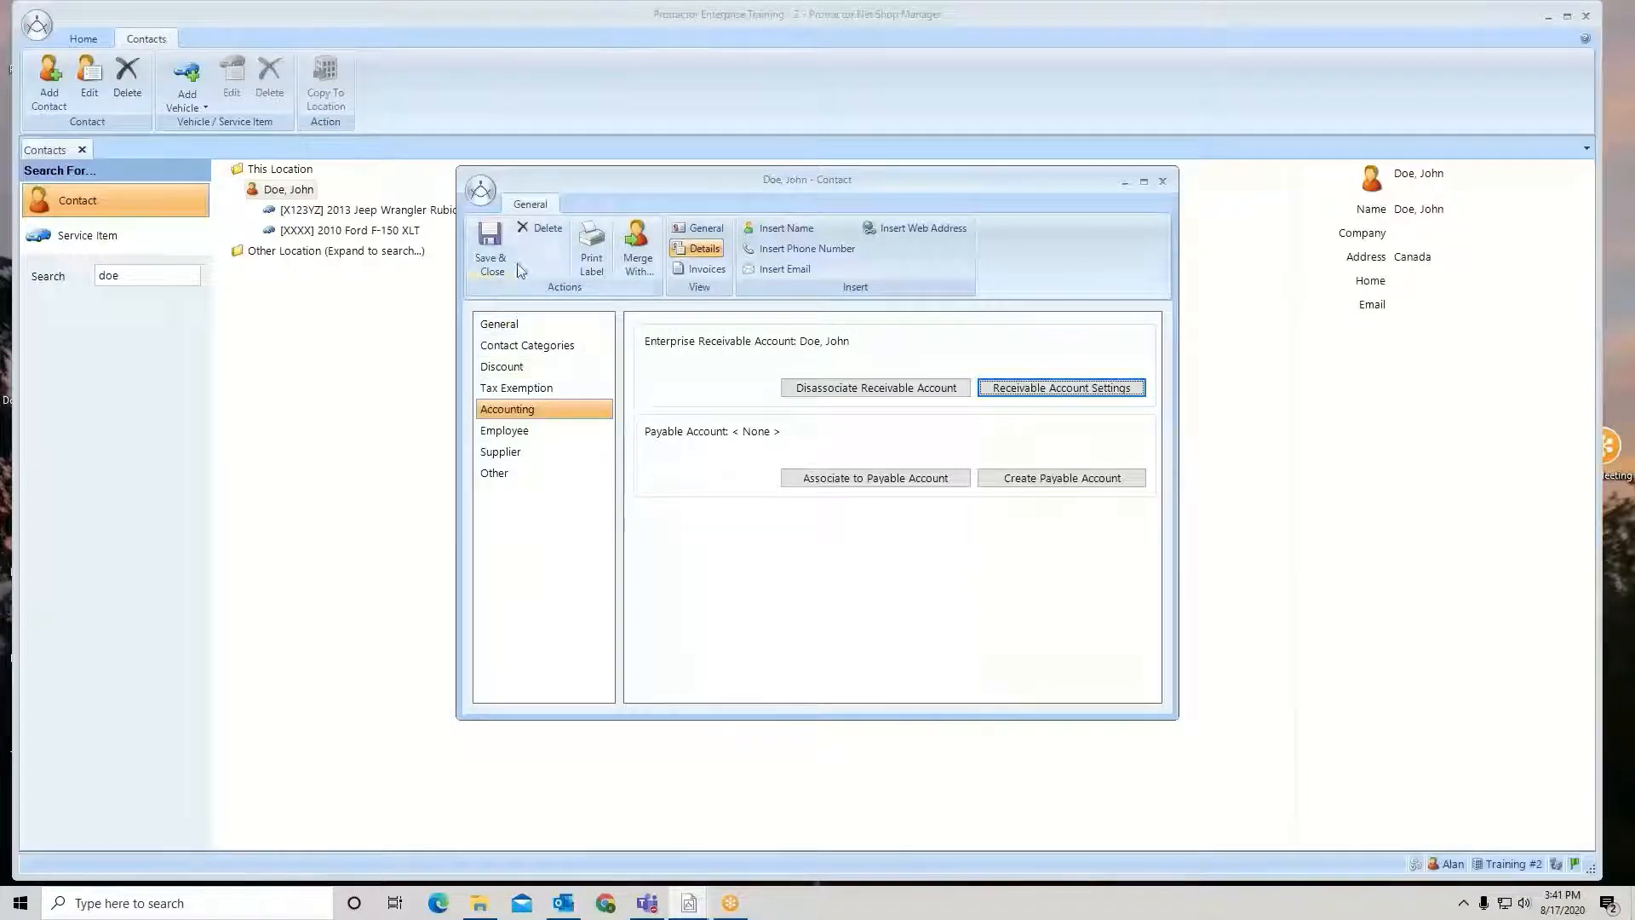
click(491, 237)
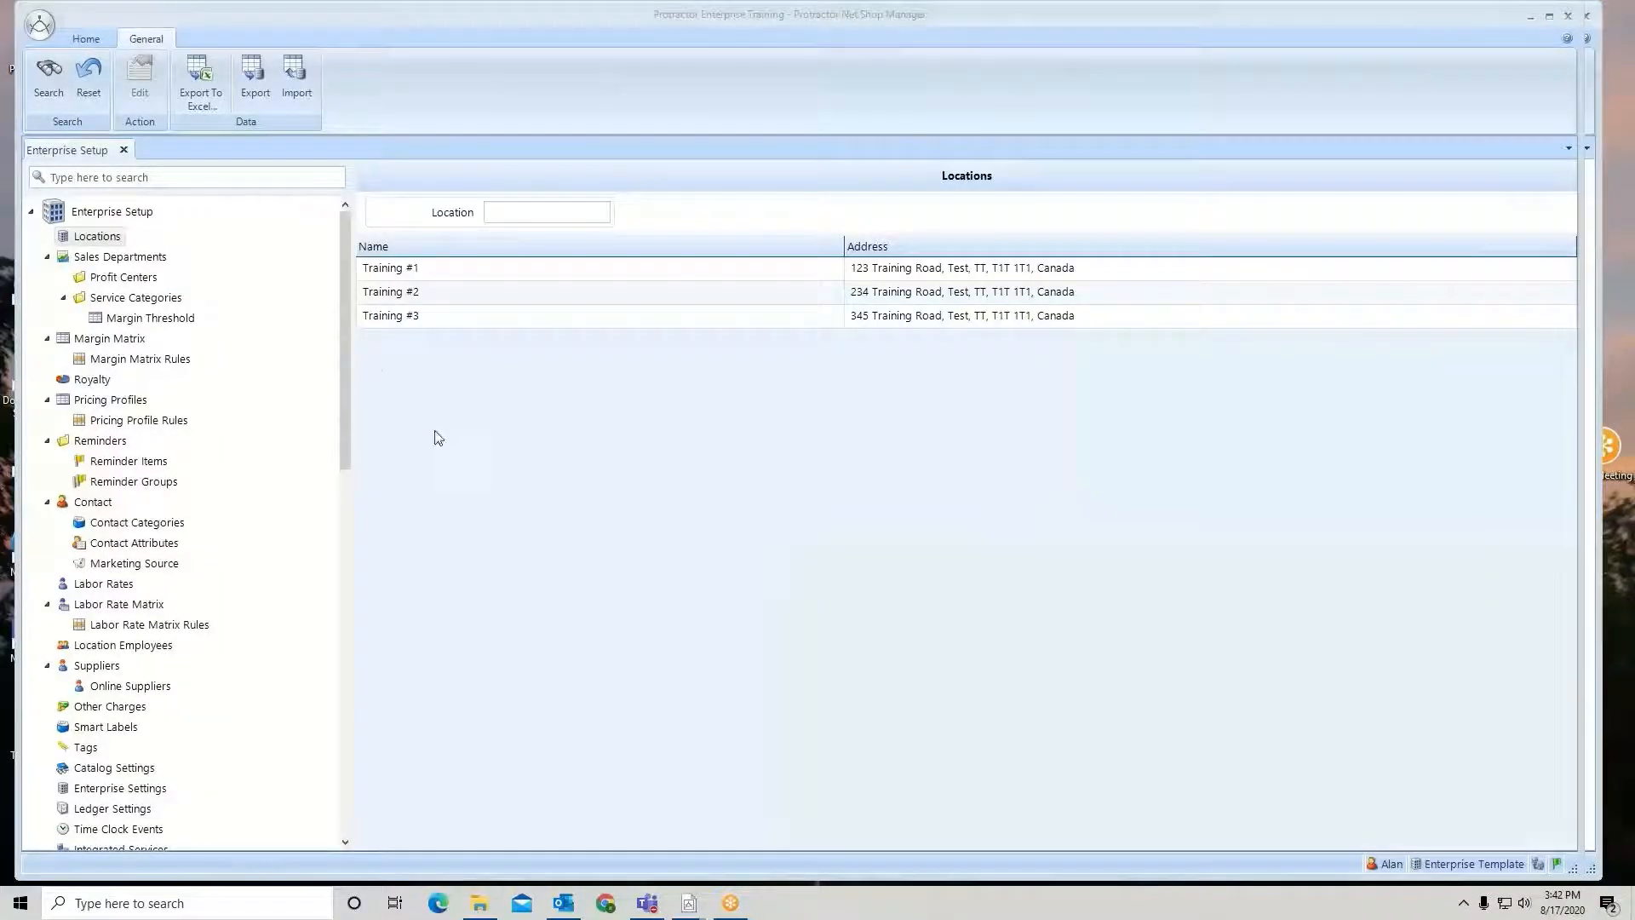
In Enterprise Setup, show the Receivable Accounts under Accounting and list all of them.
drag(343, 305, 354, 644)
click(134, 606)
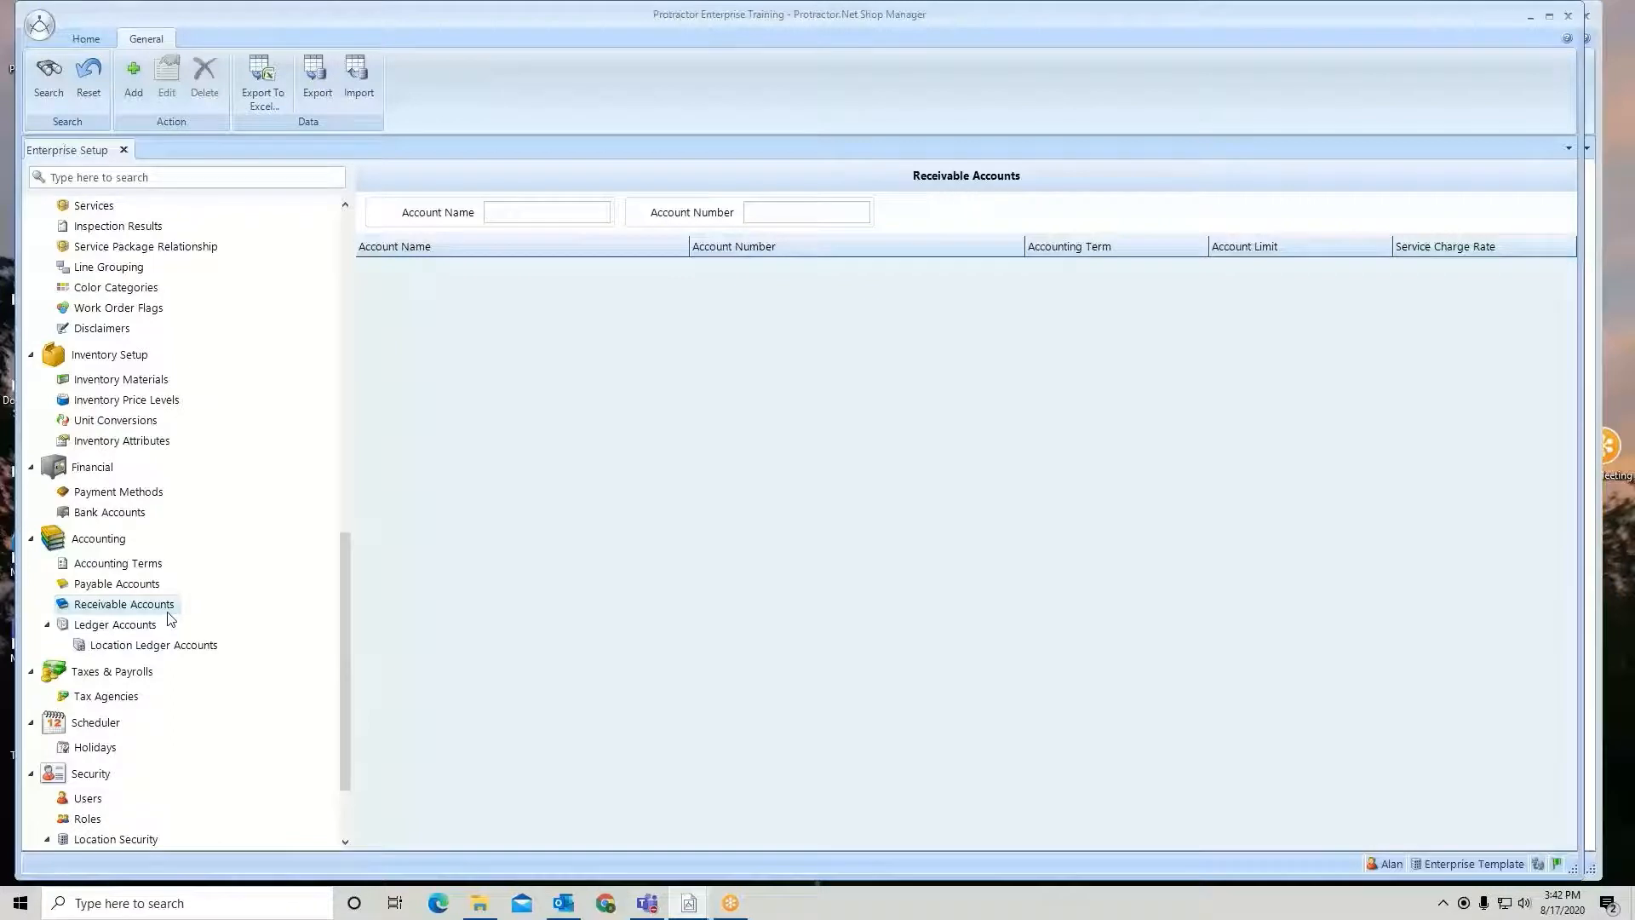
click(42, 93)
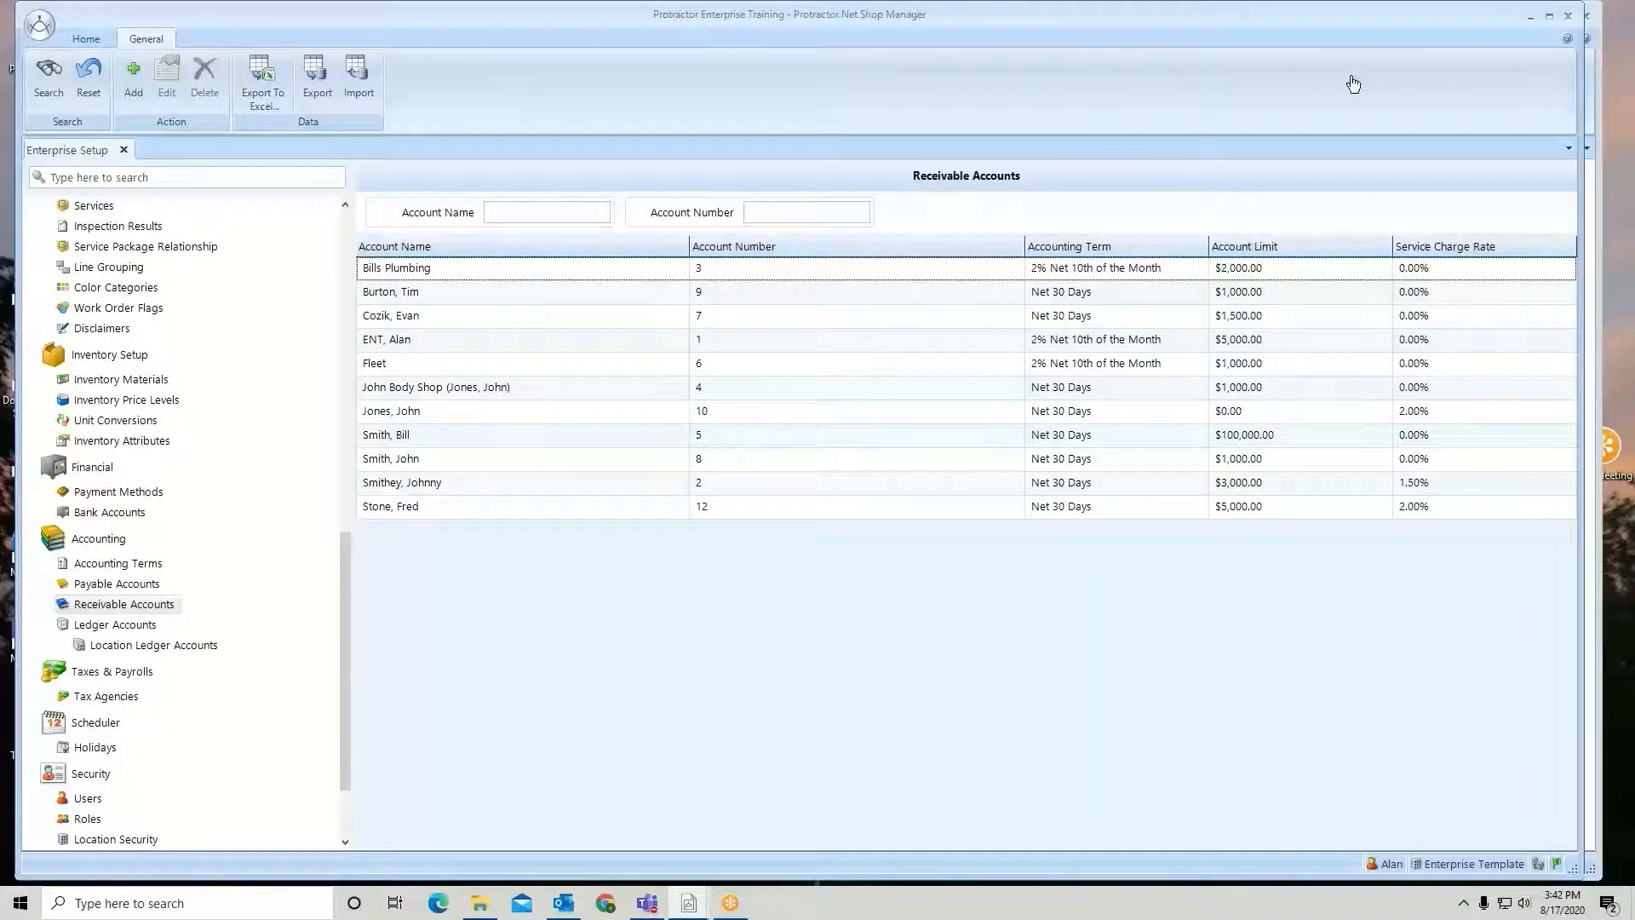
click(1612, 44)
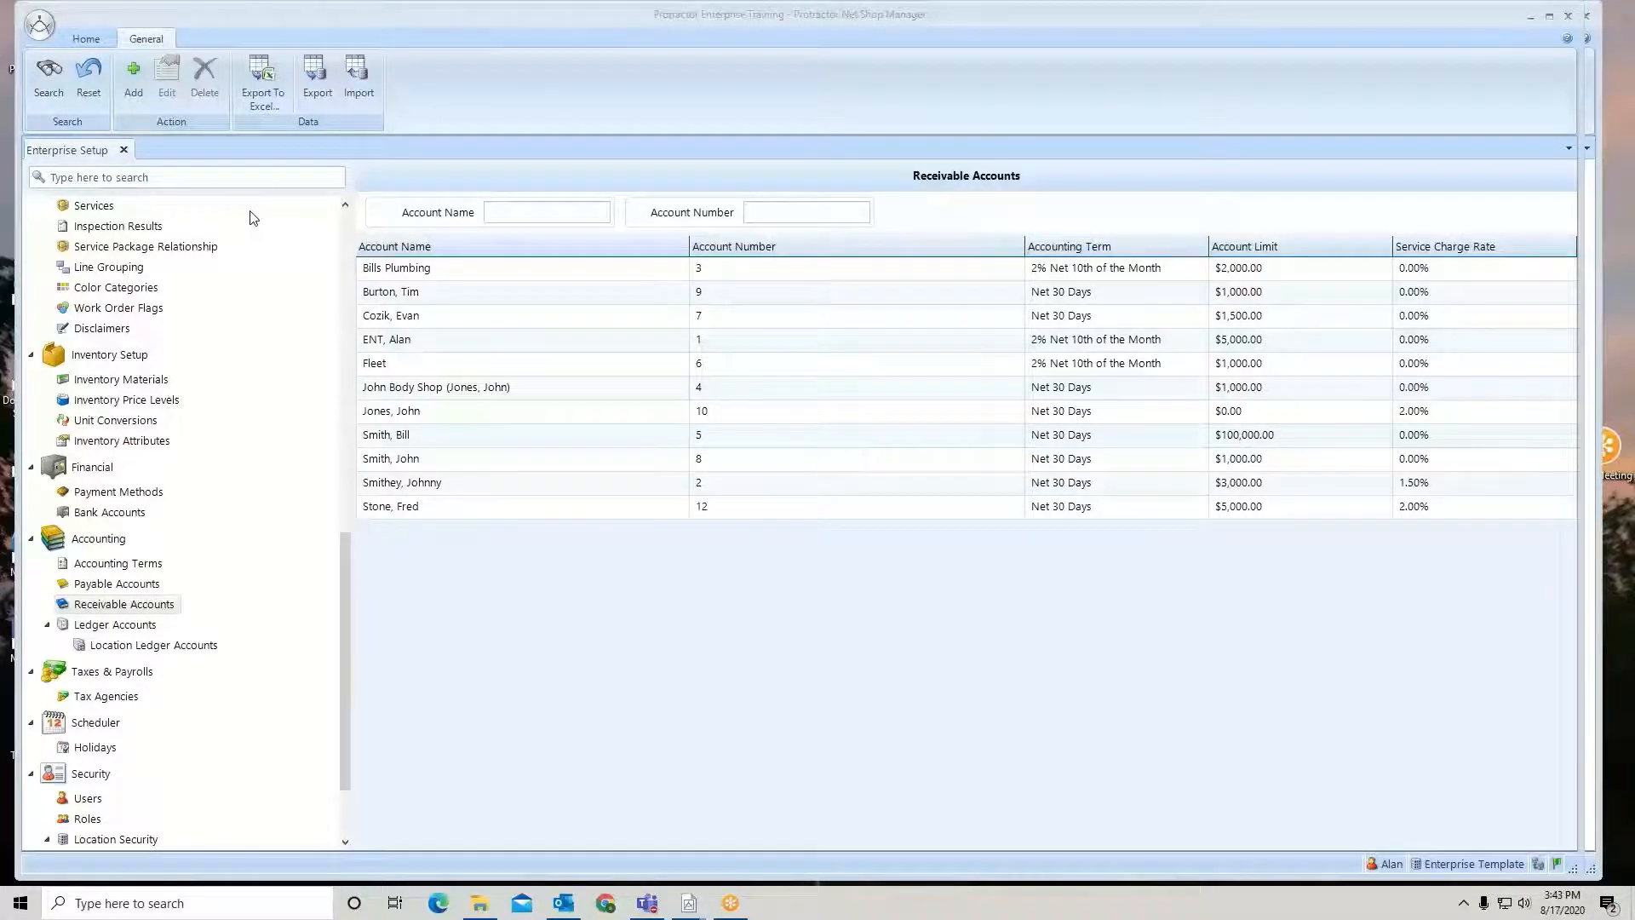
Create a bare receivable account without contact association, name it ARI and set its statement option to Print.
click(133, 81)
click(133, 81)
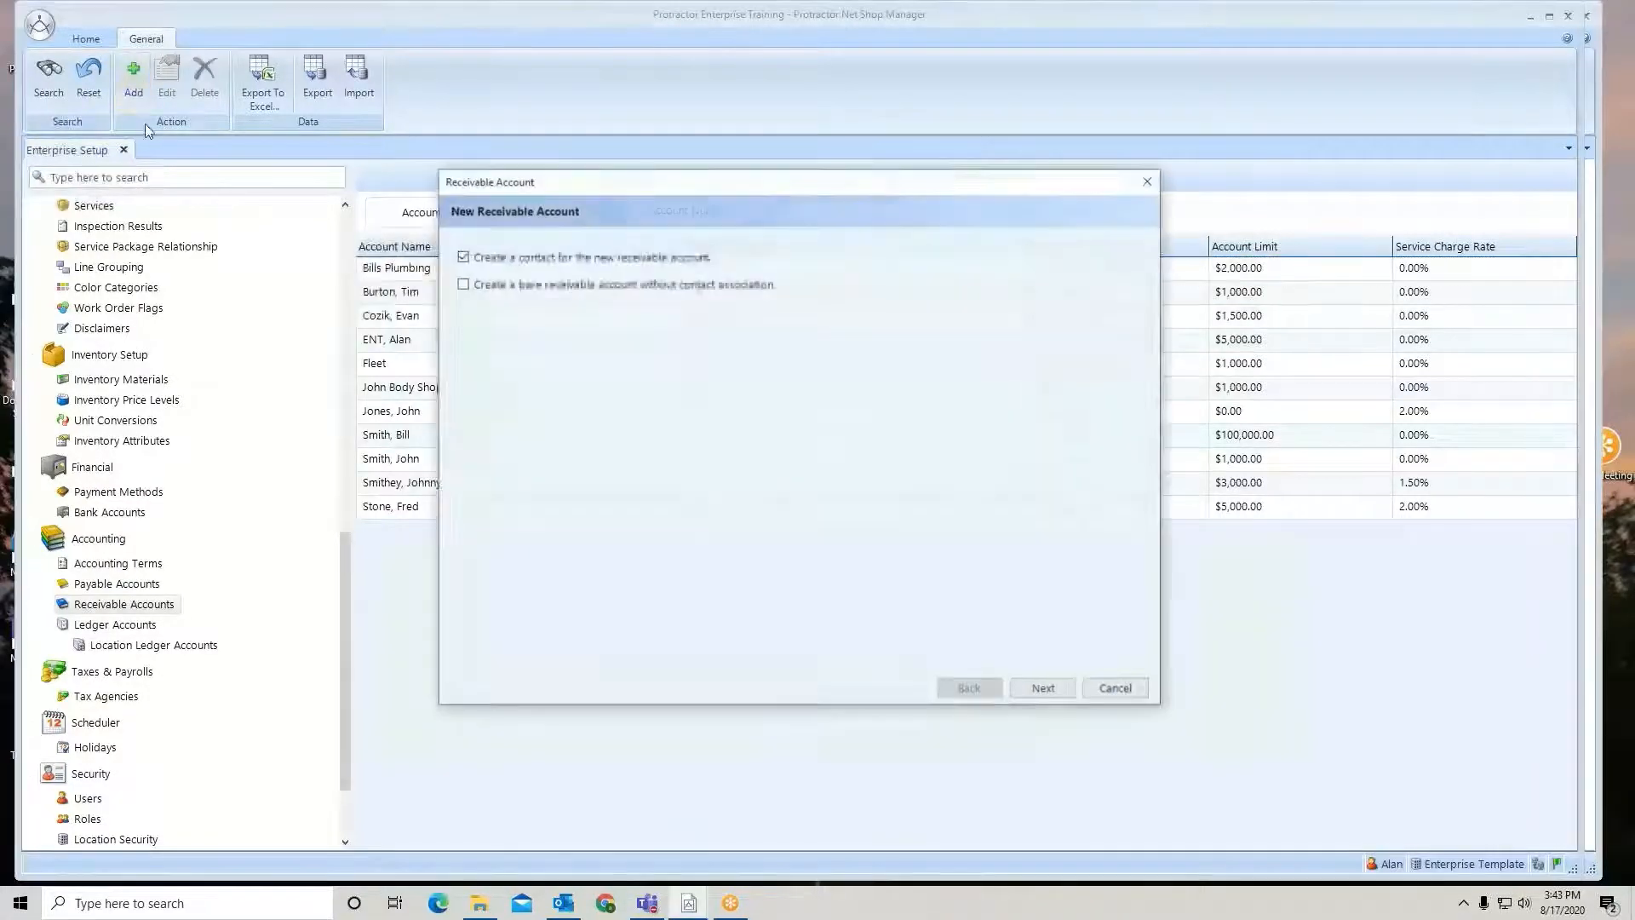
click(462, 285)
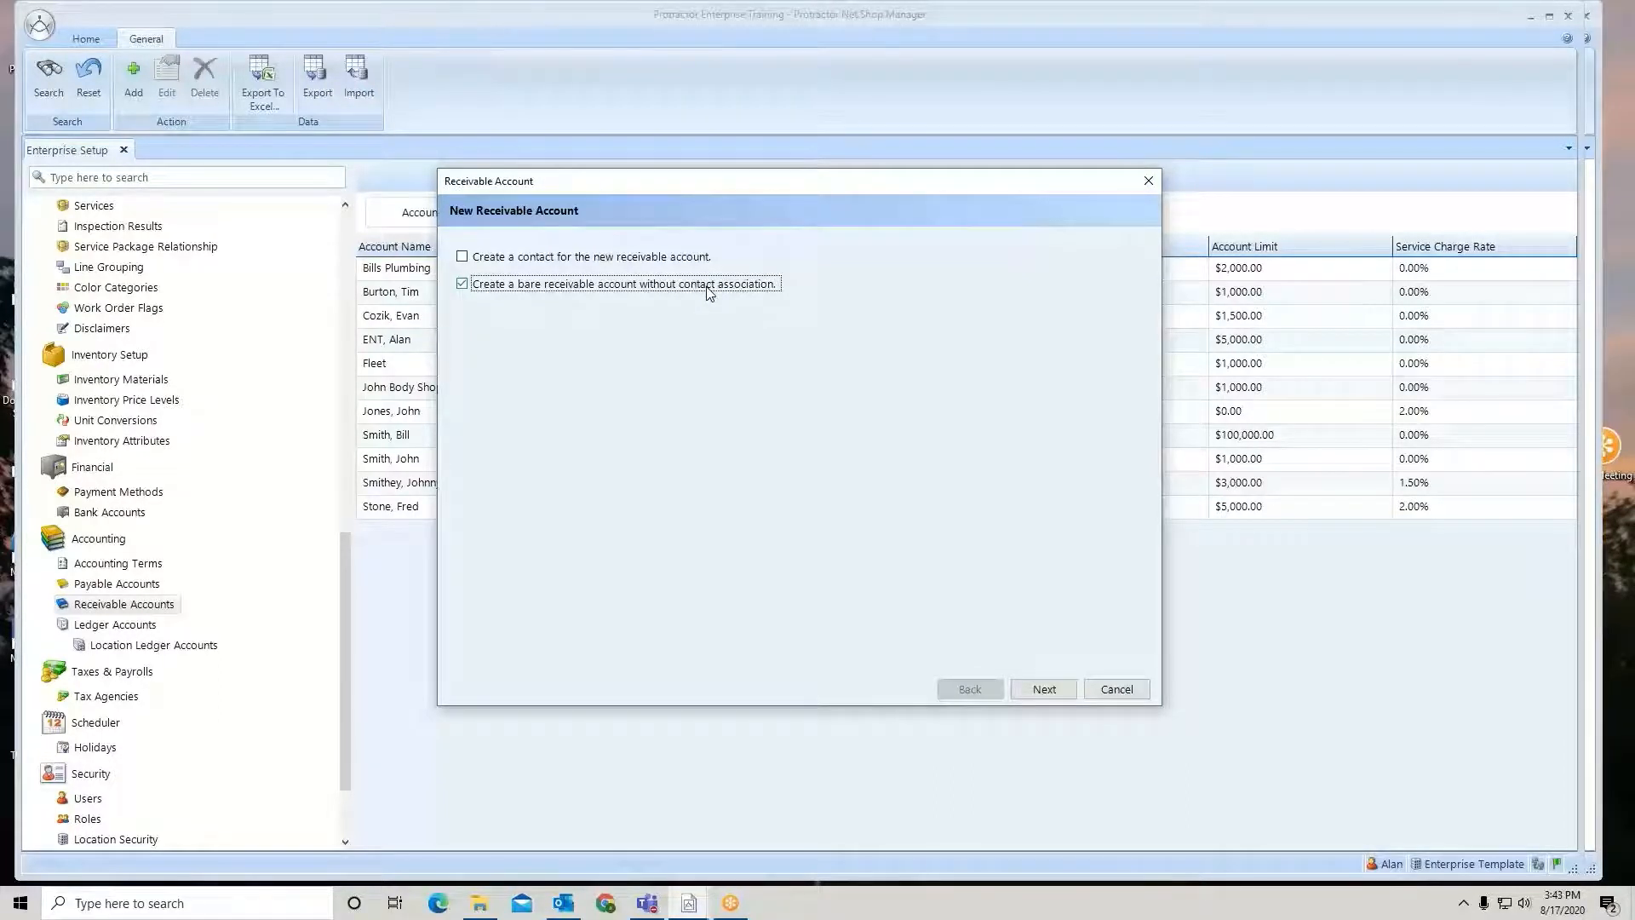
click(1046, 691)
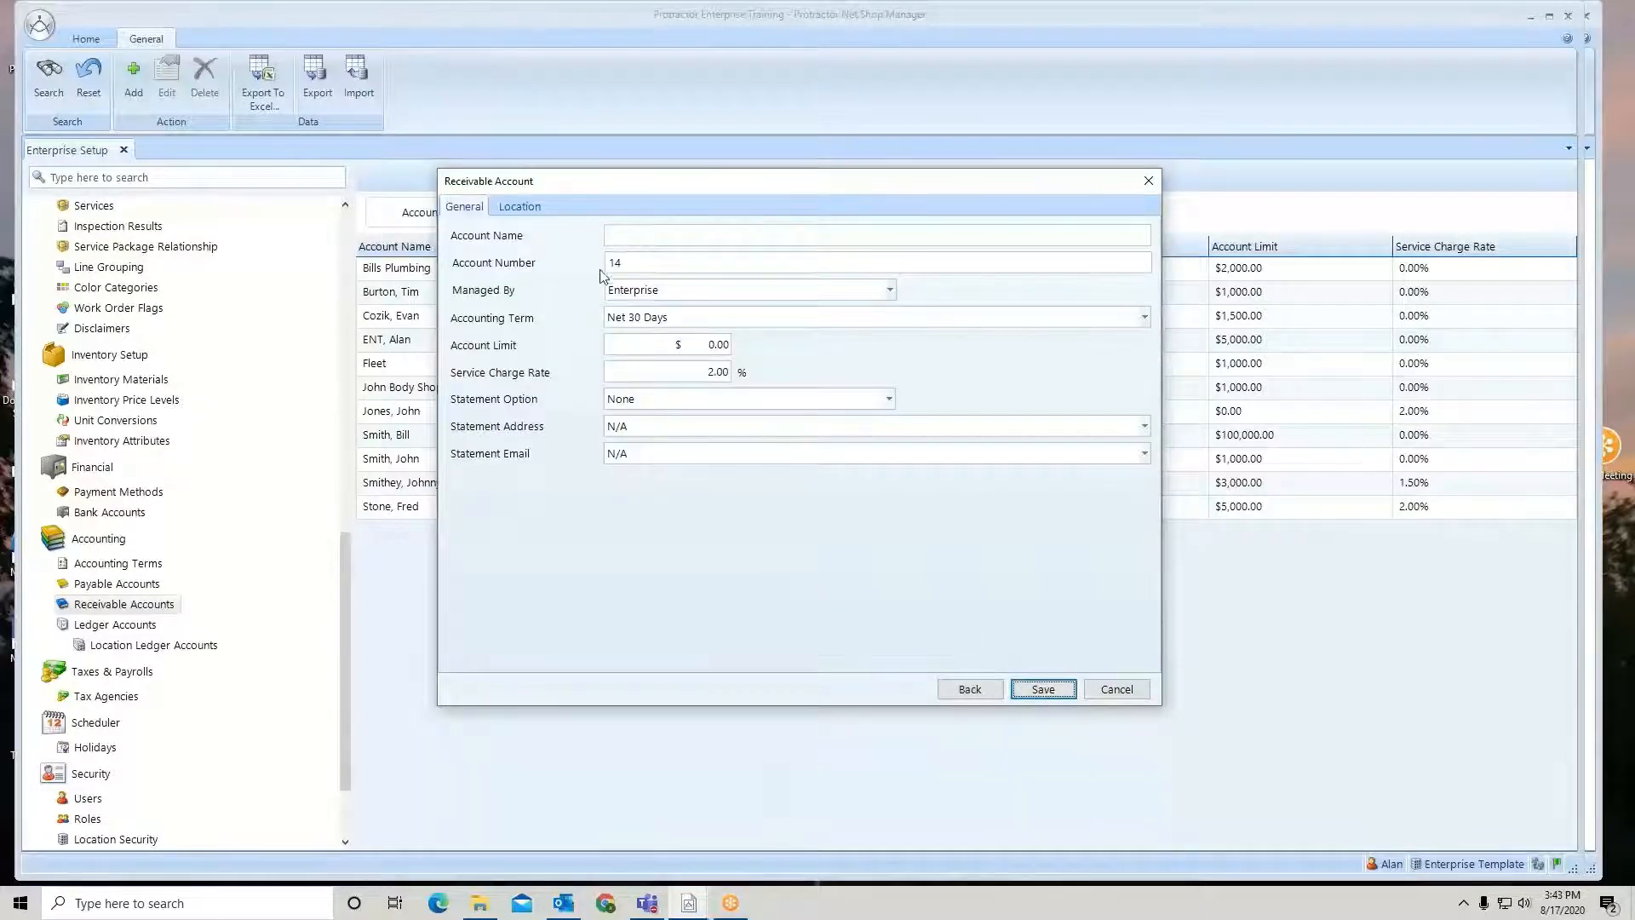
click(614, 236)
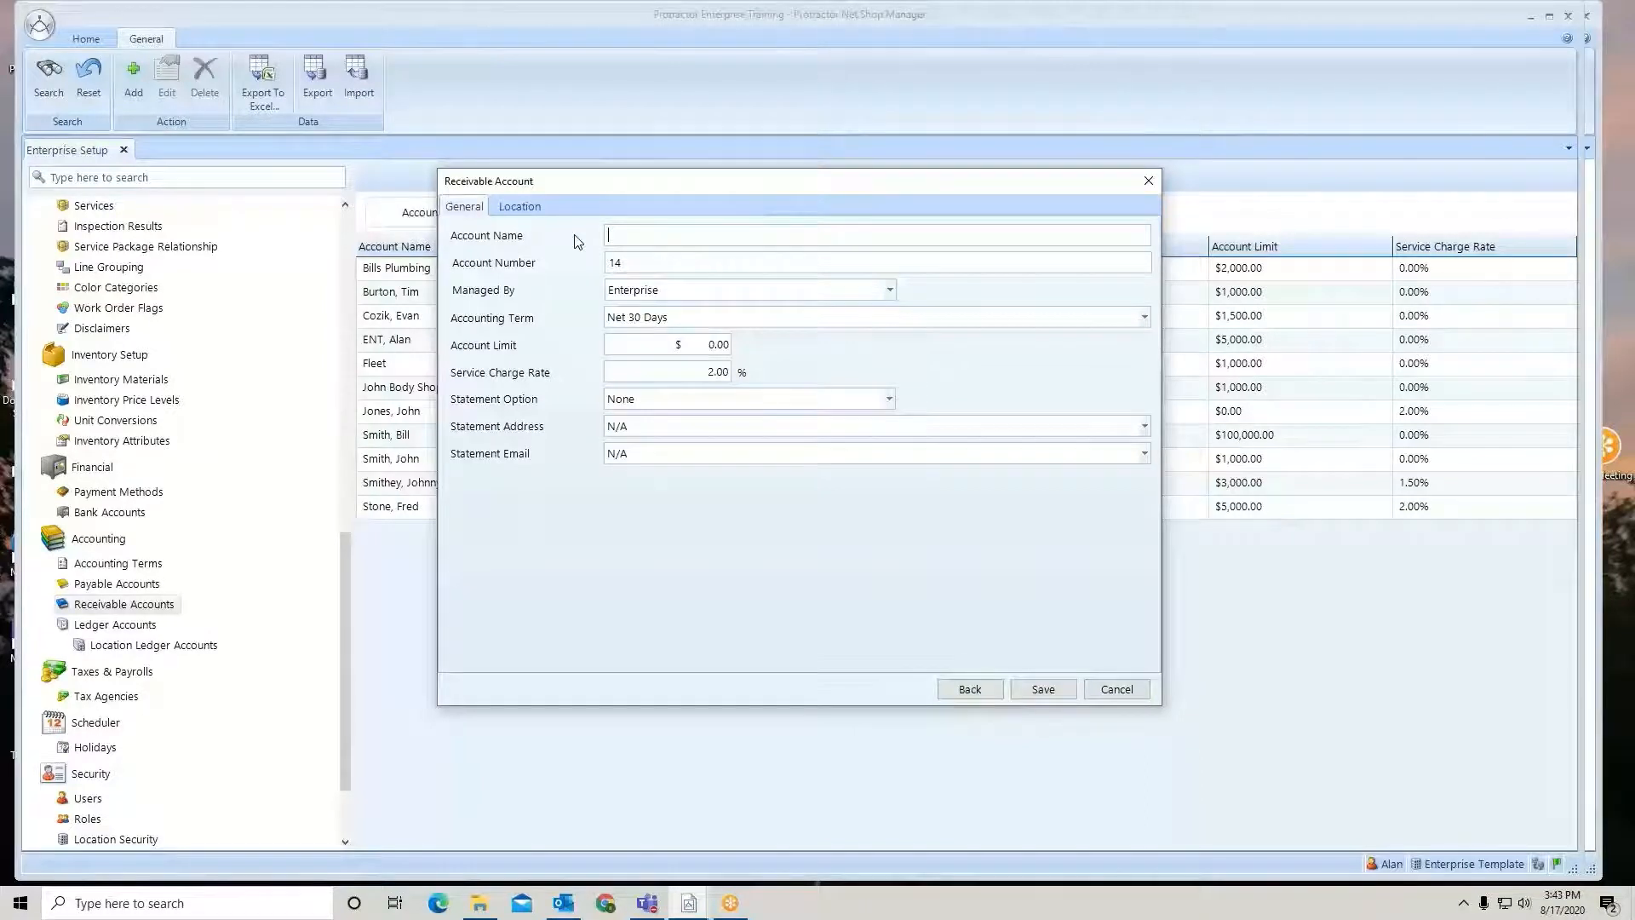
text(ARI)
click(888, 399)
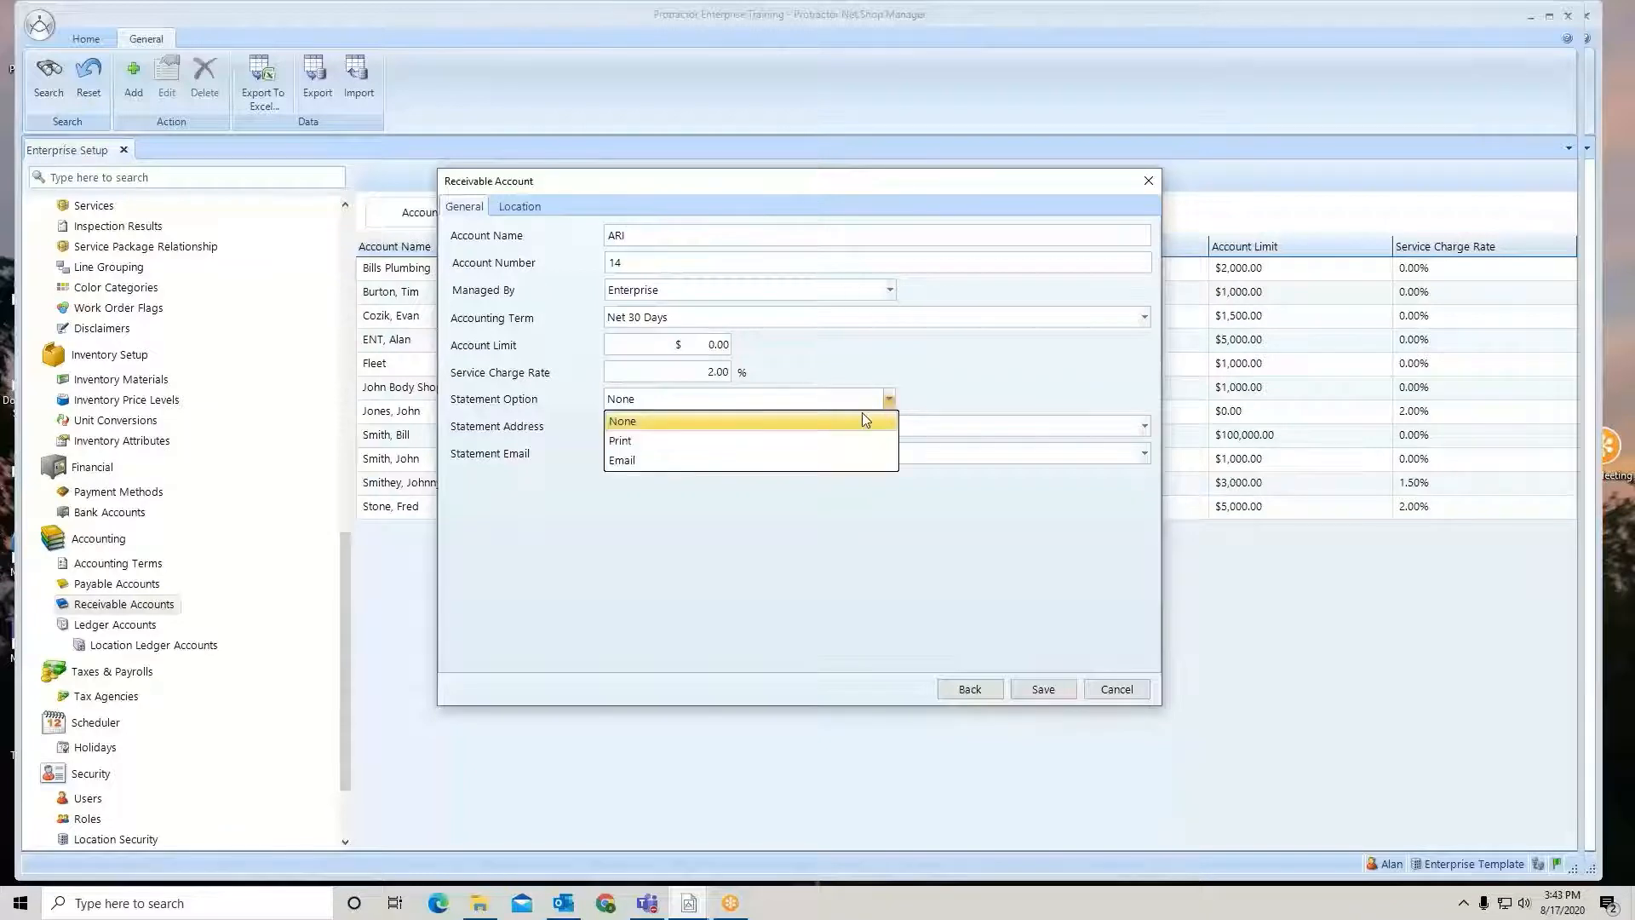
click(690, 440)
Review the locations assigned to the new ARI account, keep all three training locations, and save the account.
click(540, 212)
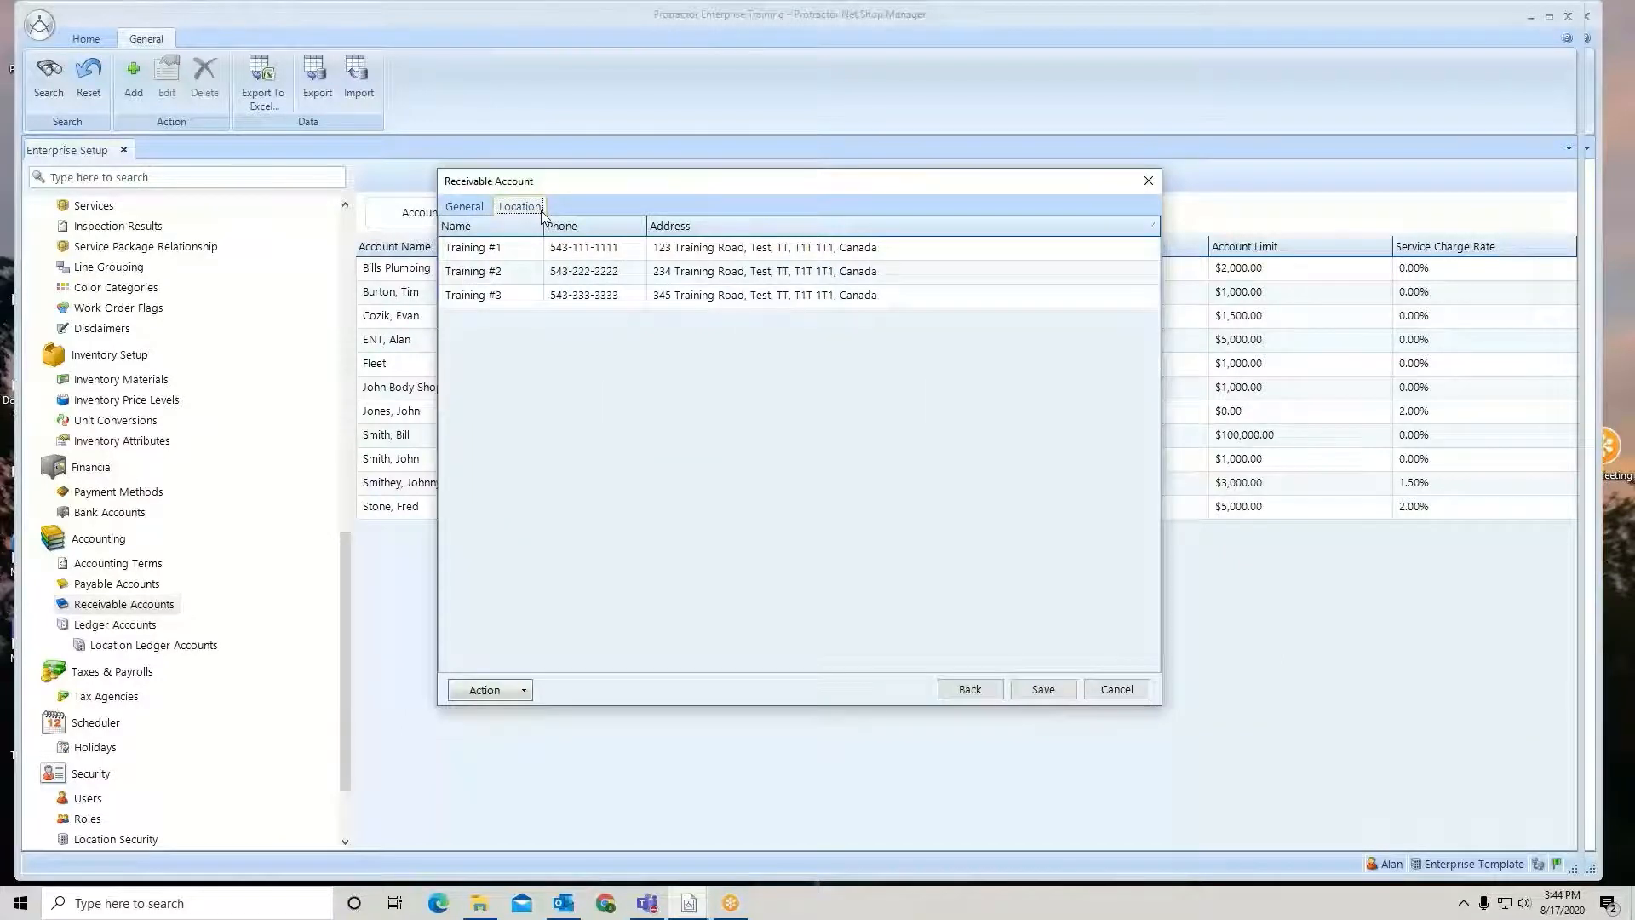
click(496, 303)
click(524, 692)
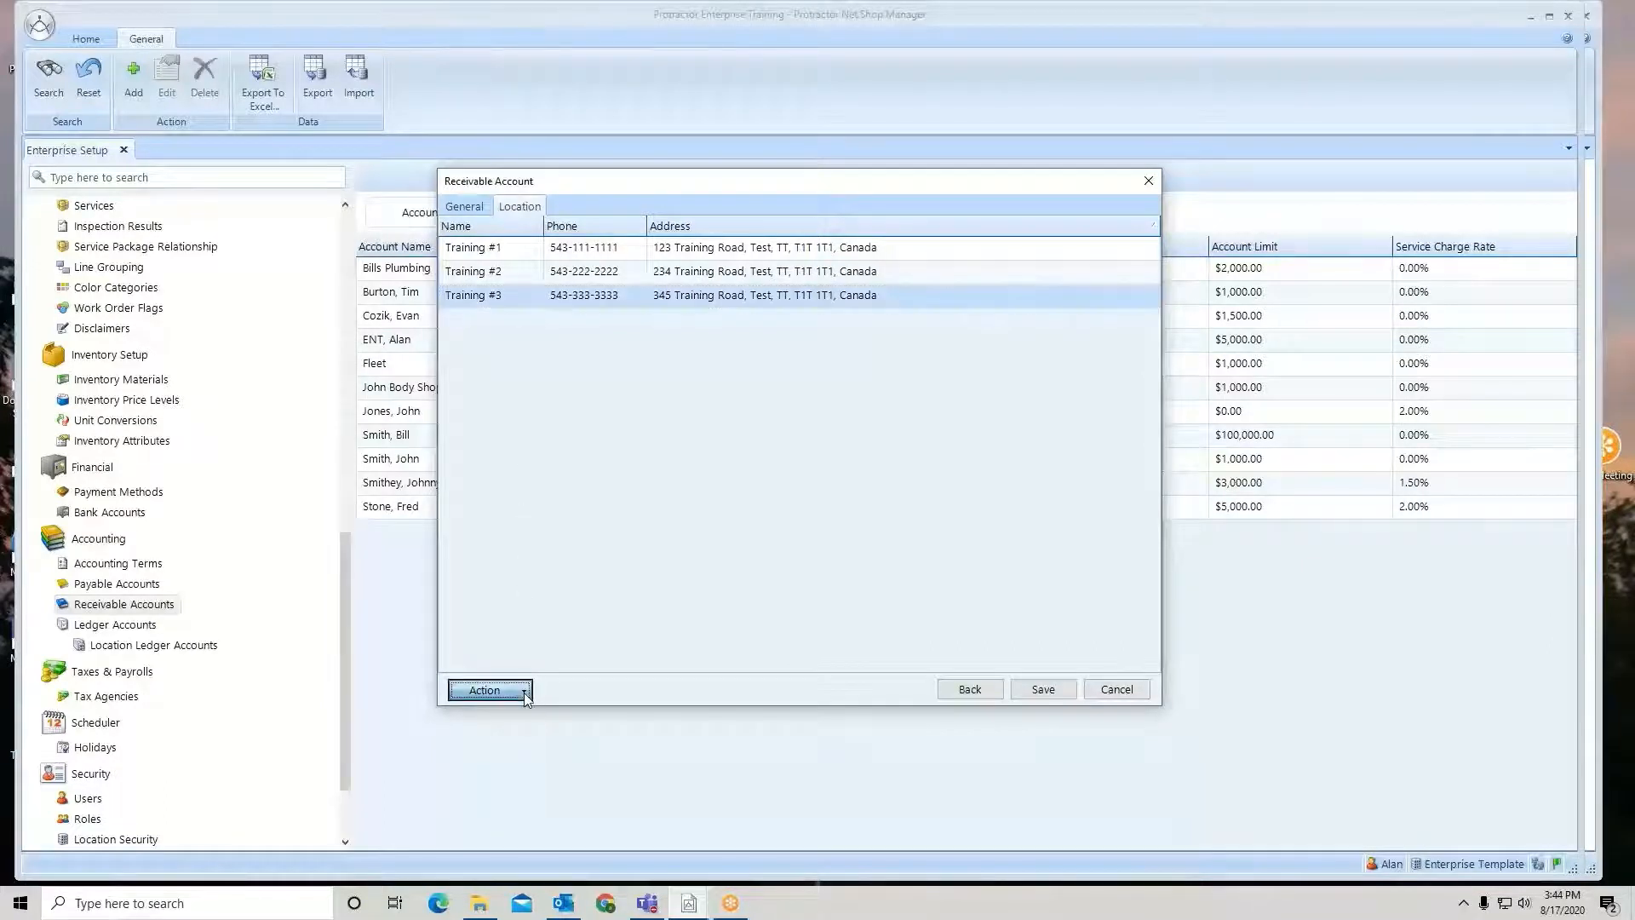
click(558, 615)
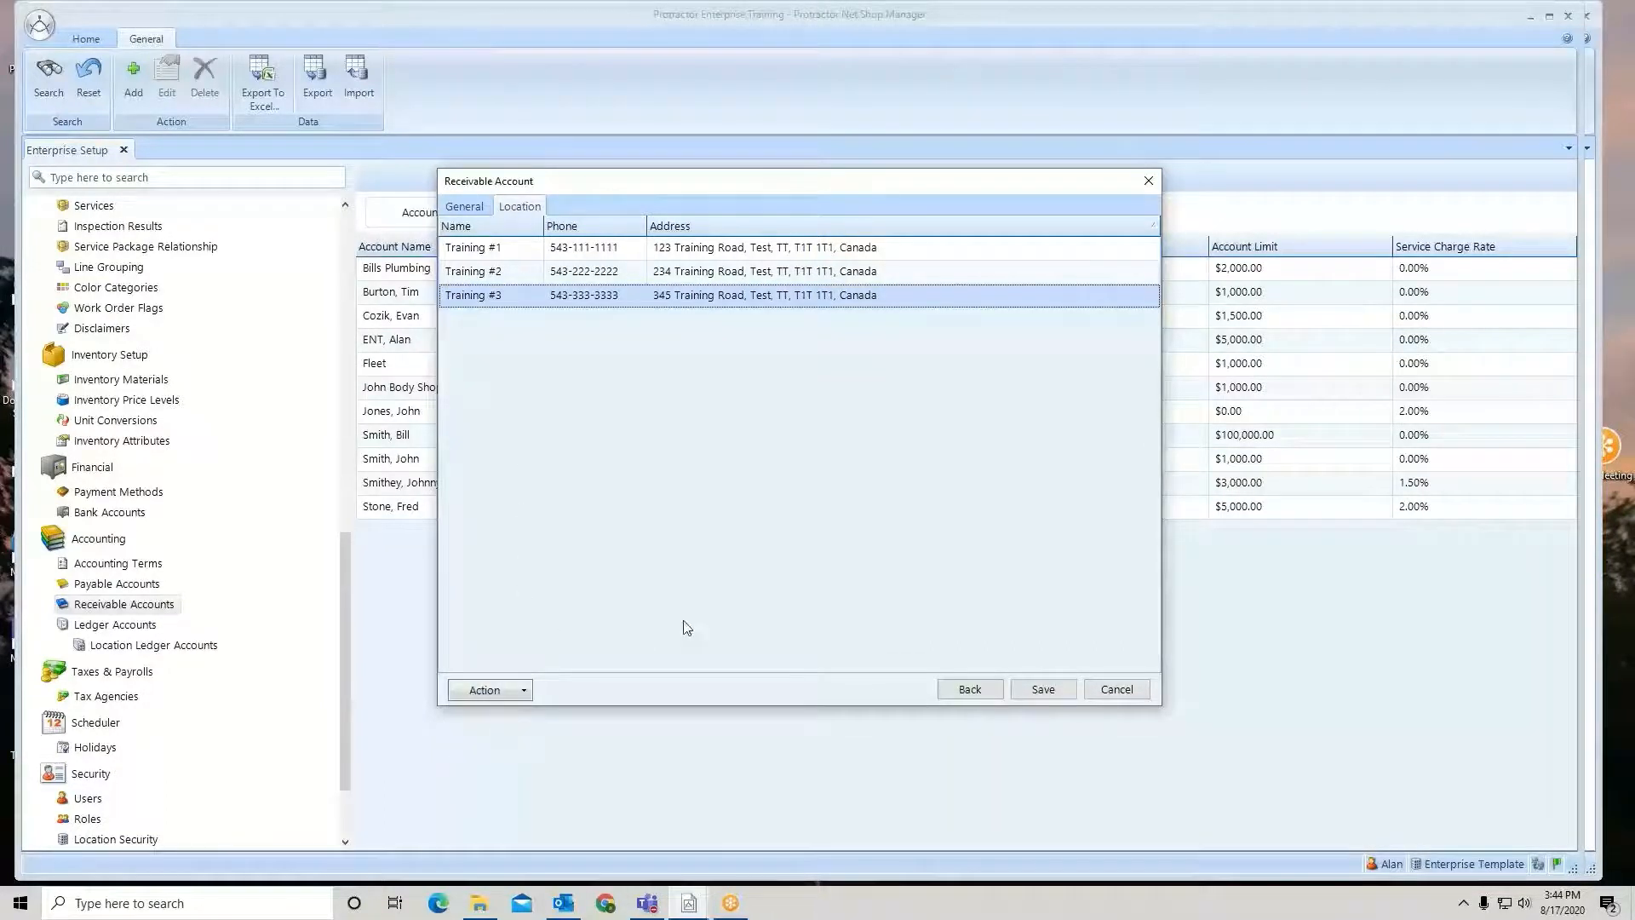
click(1044, 690)
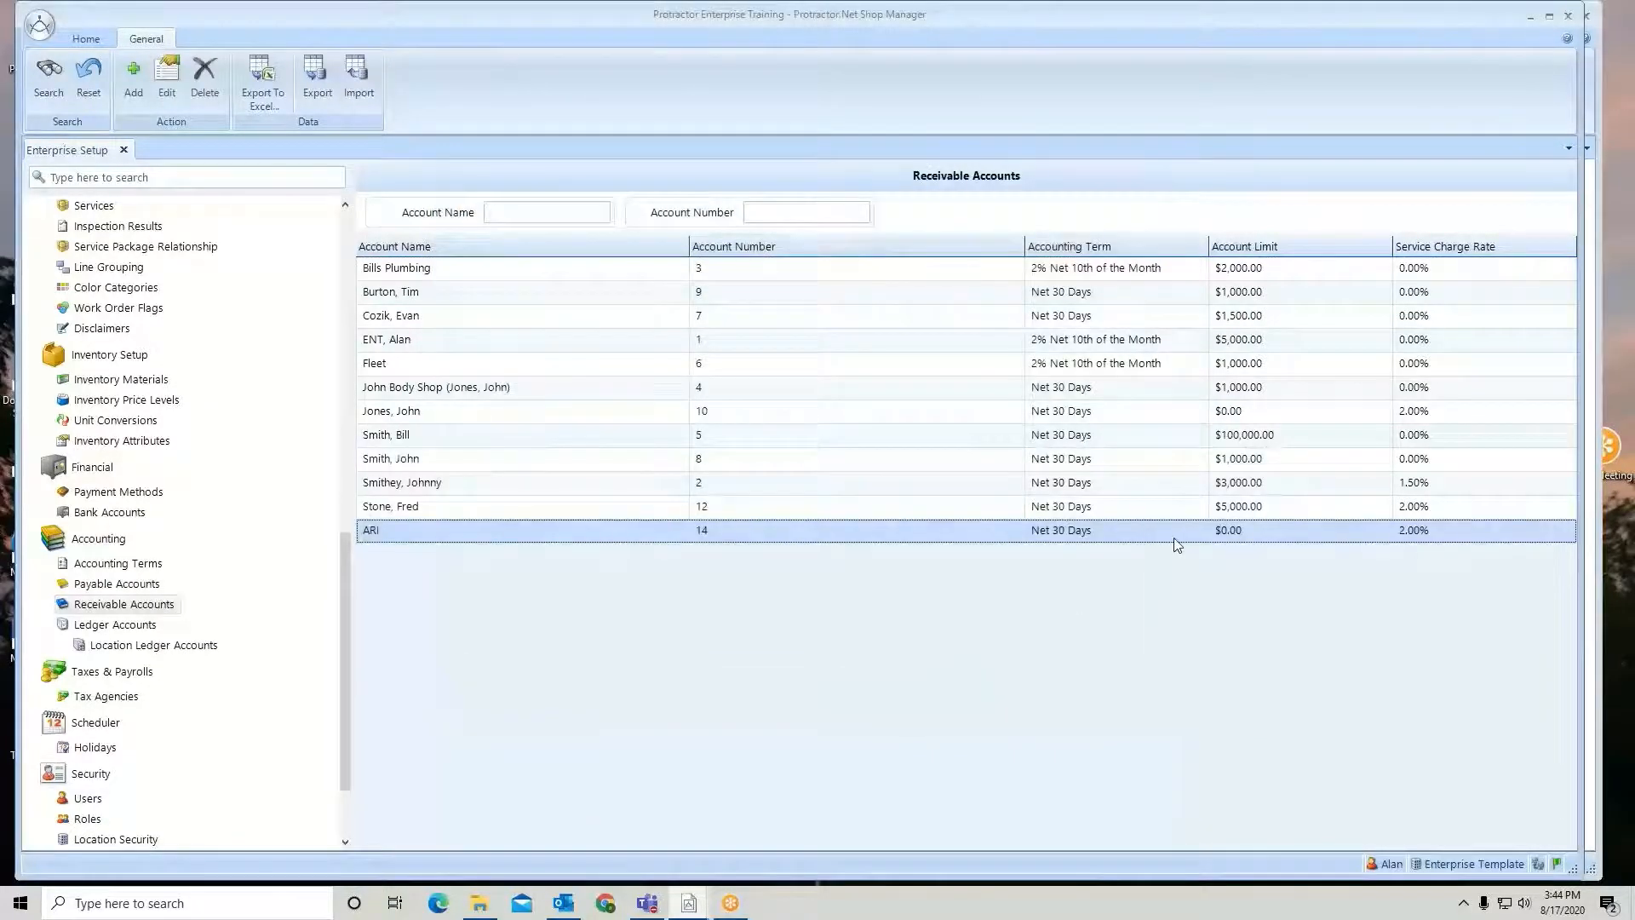
Open the ARI account for editing and add a Training #2 customer, searched by surname, to its associated contacts.
right_click(412, 536)
click(454, 576)
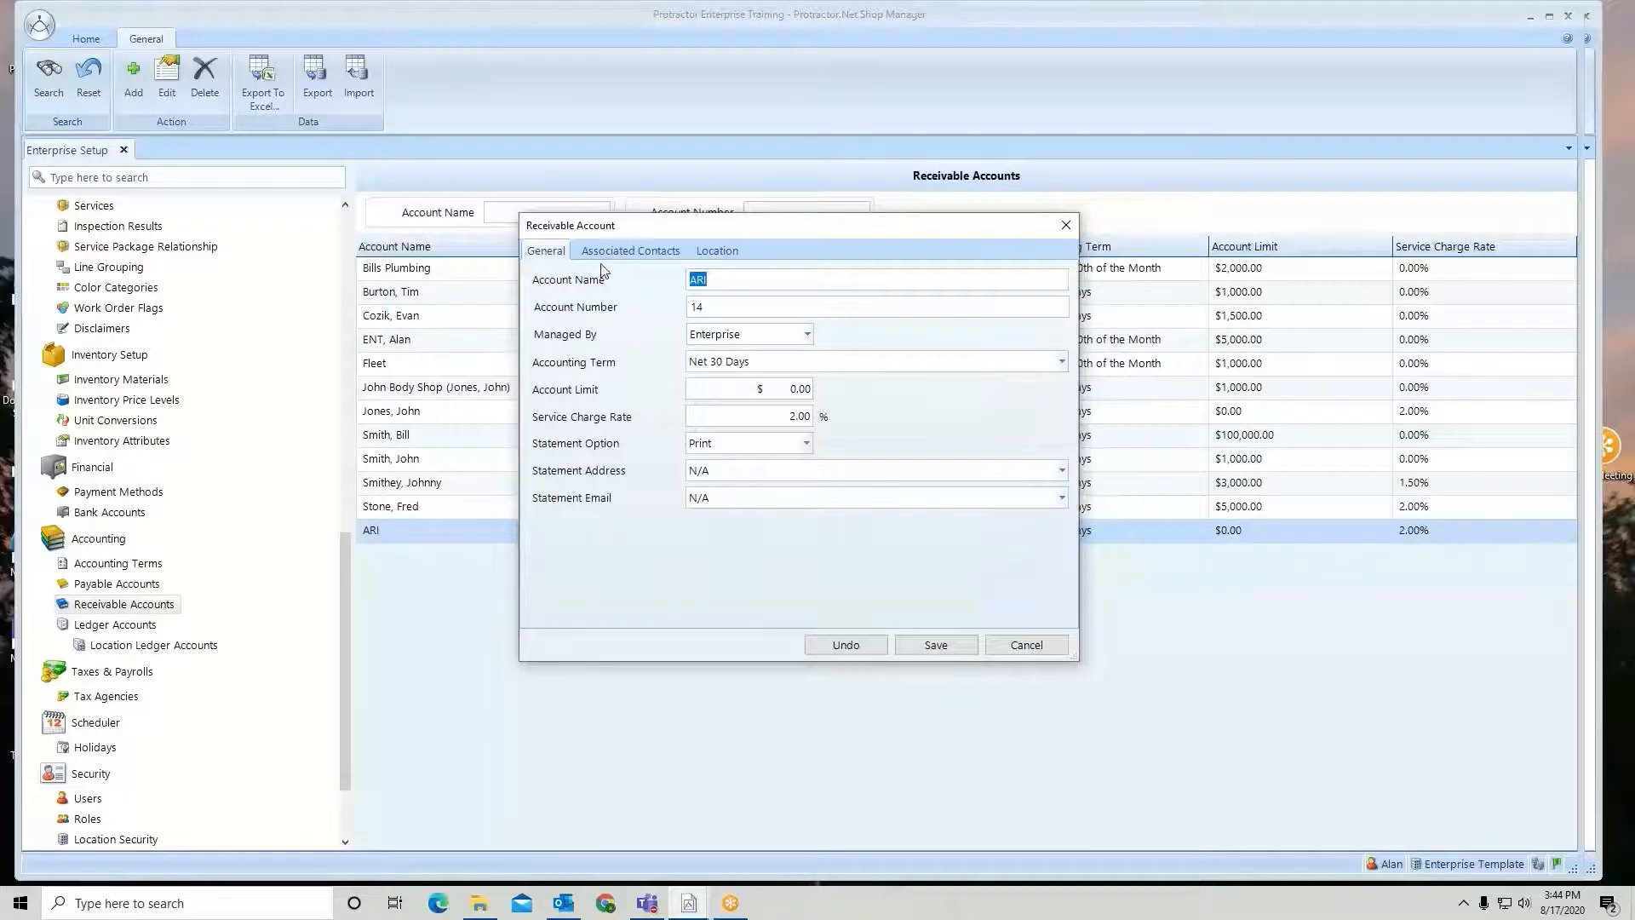
click(653, 254)
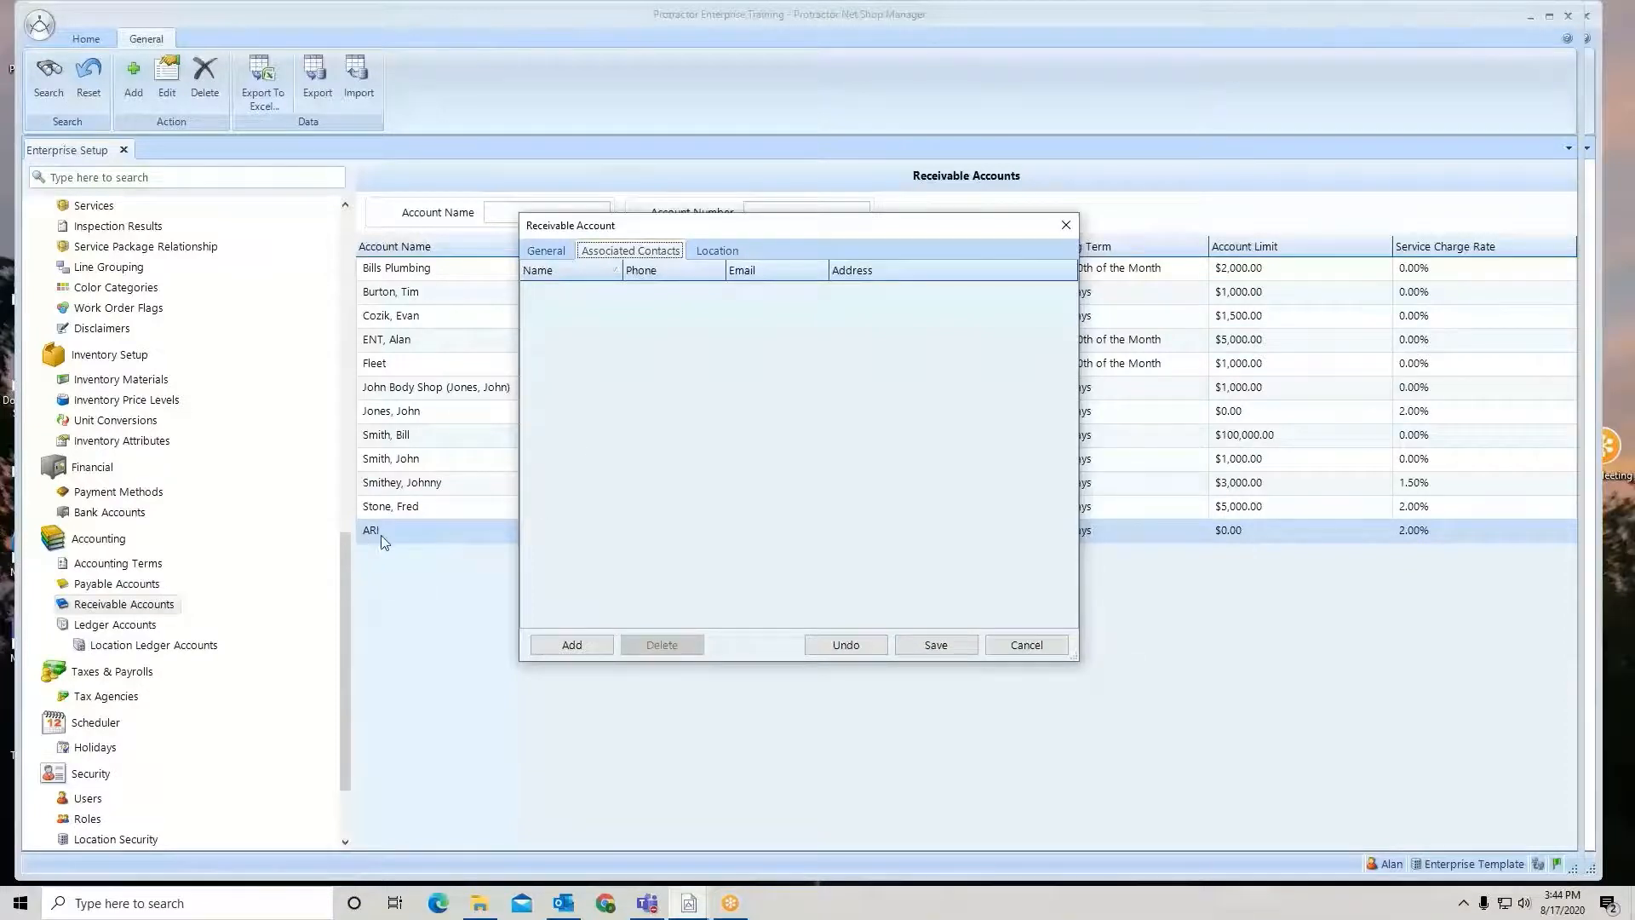
click(570, 647)
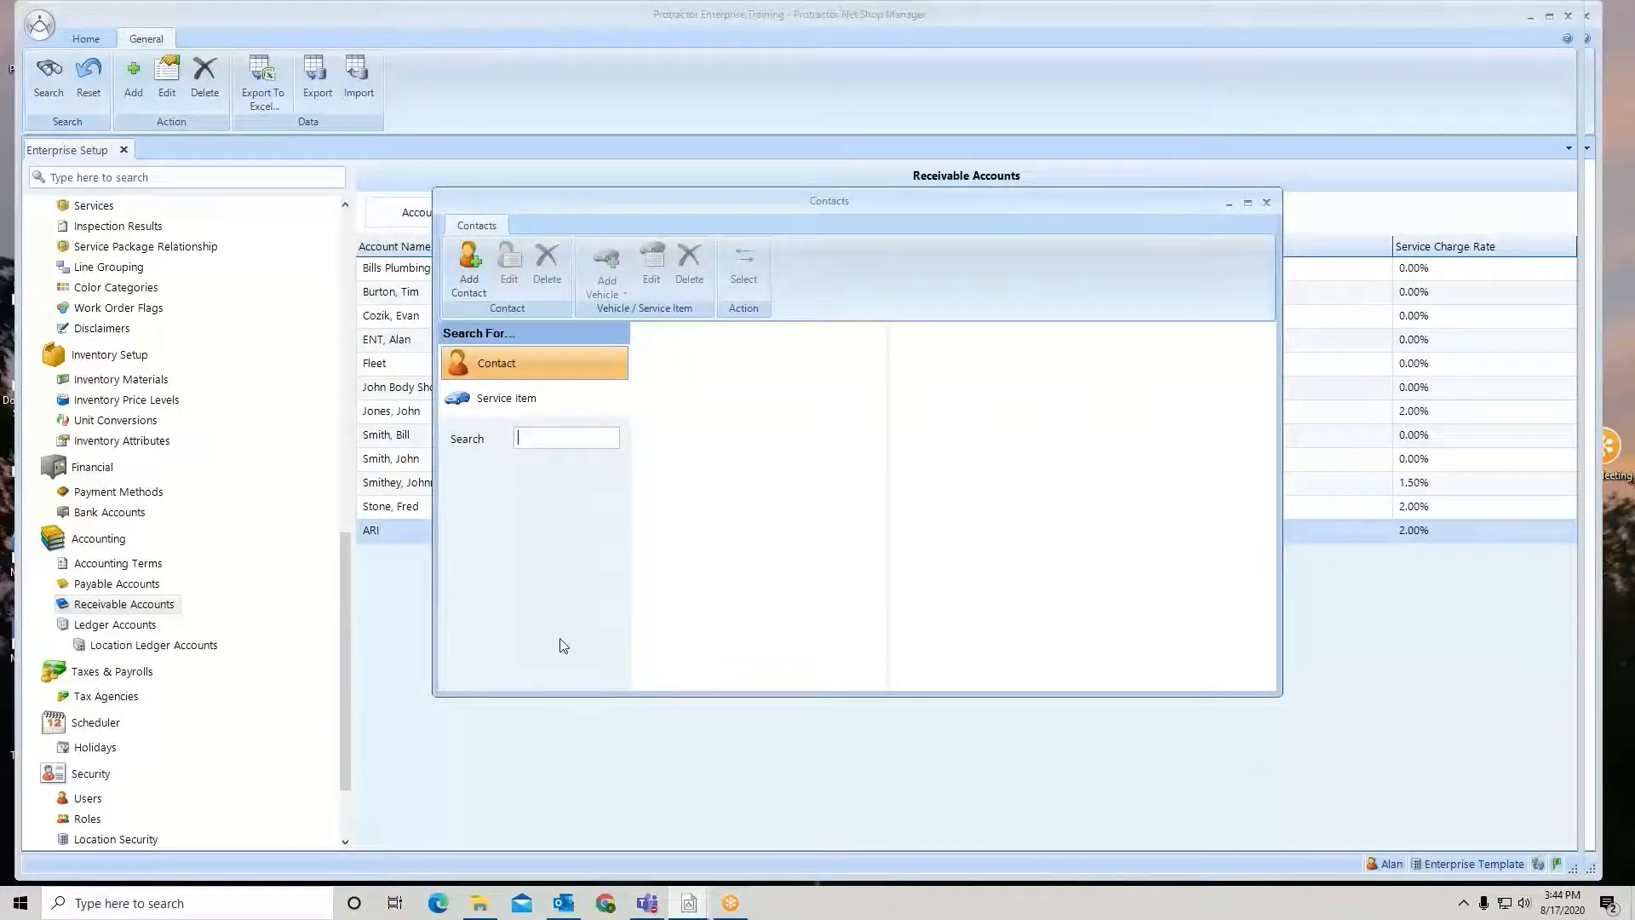
text(maxwell)
click(687, 336)
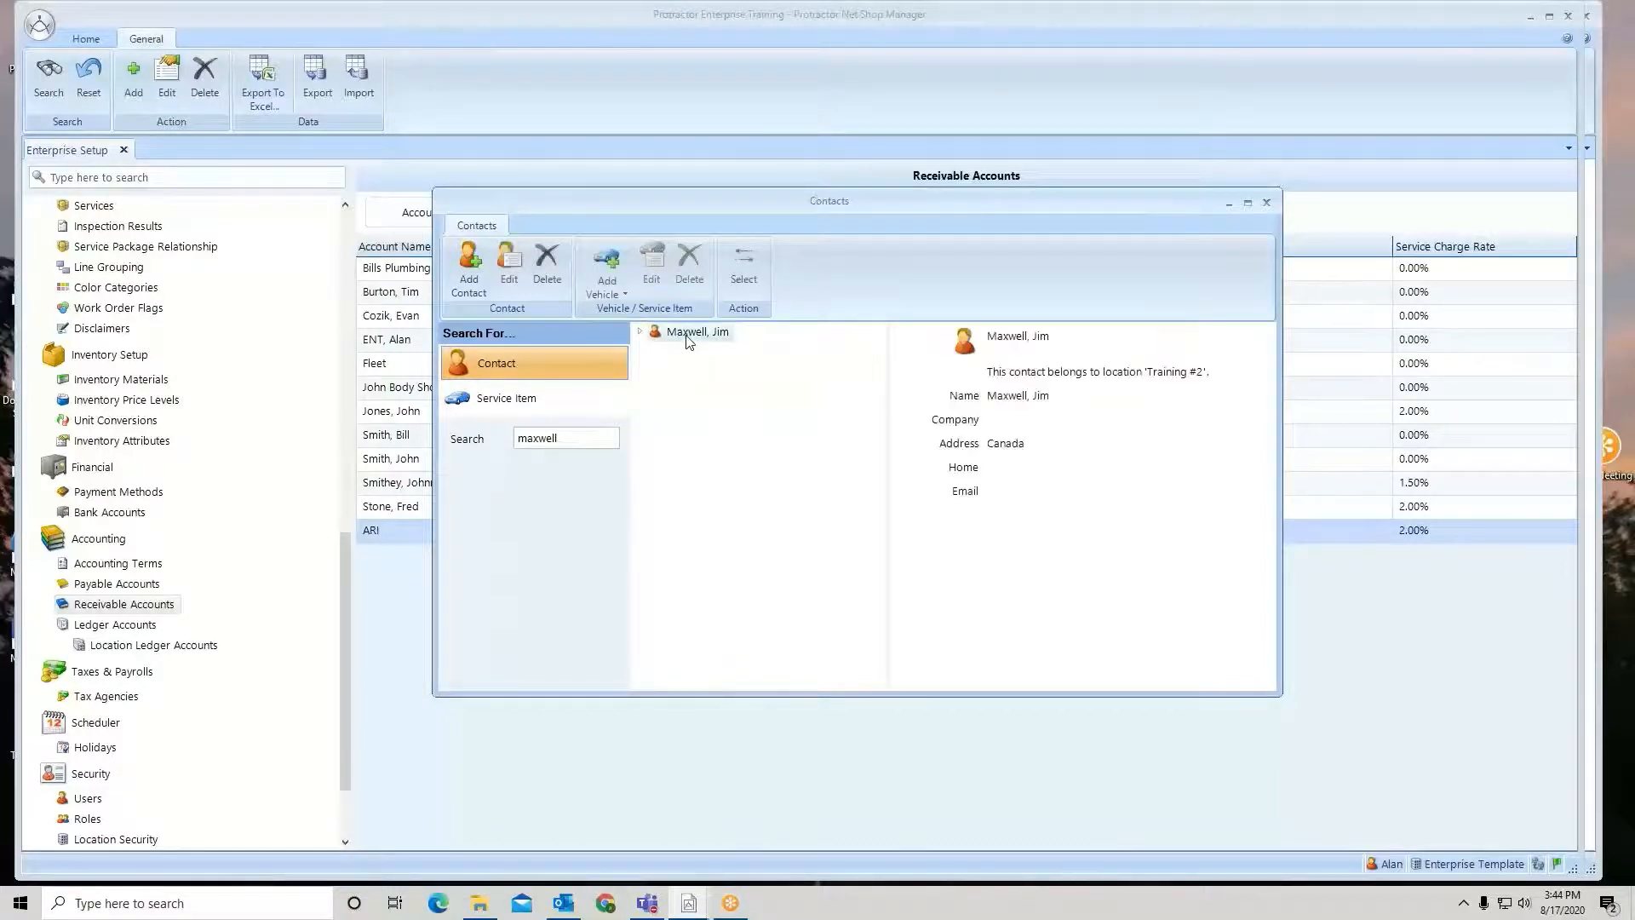
right_click(689, 340)
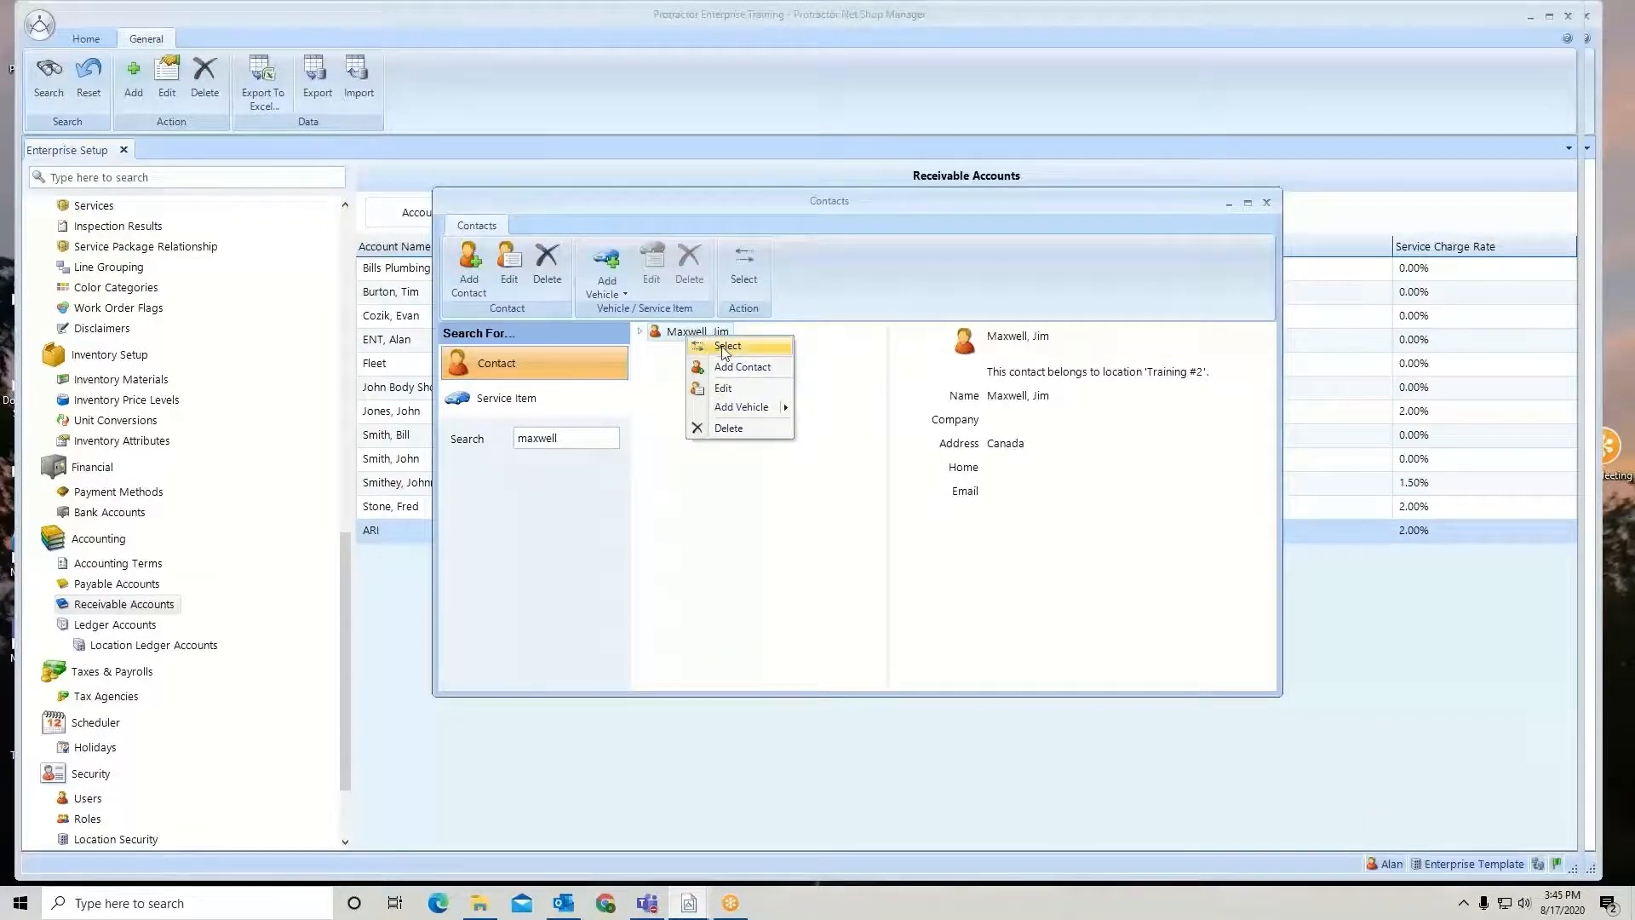
click(745, 267)
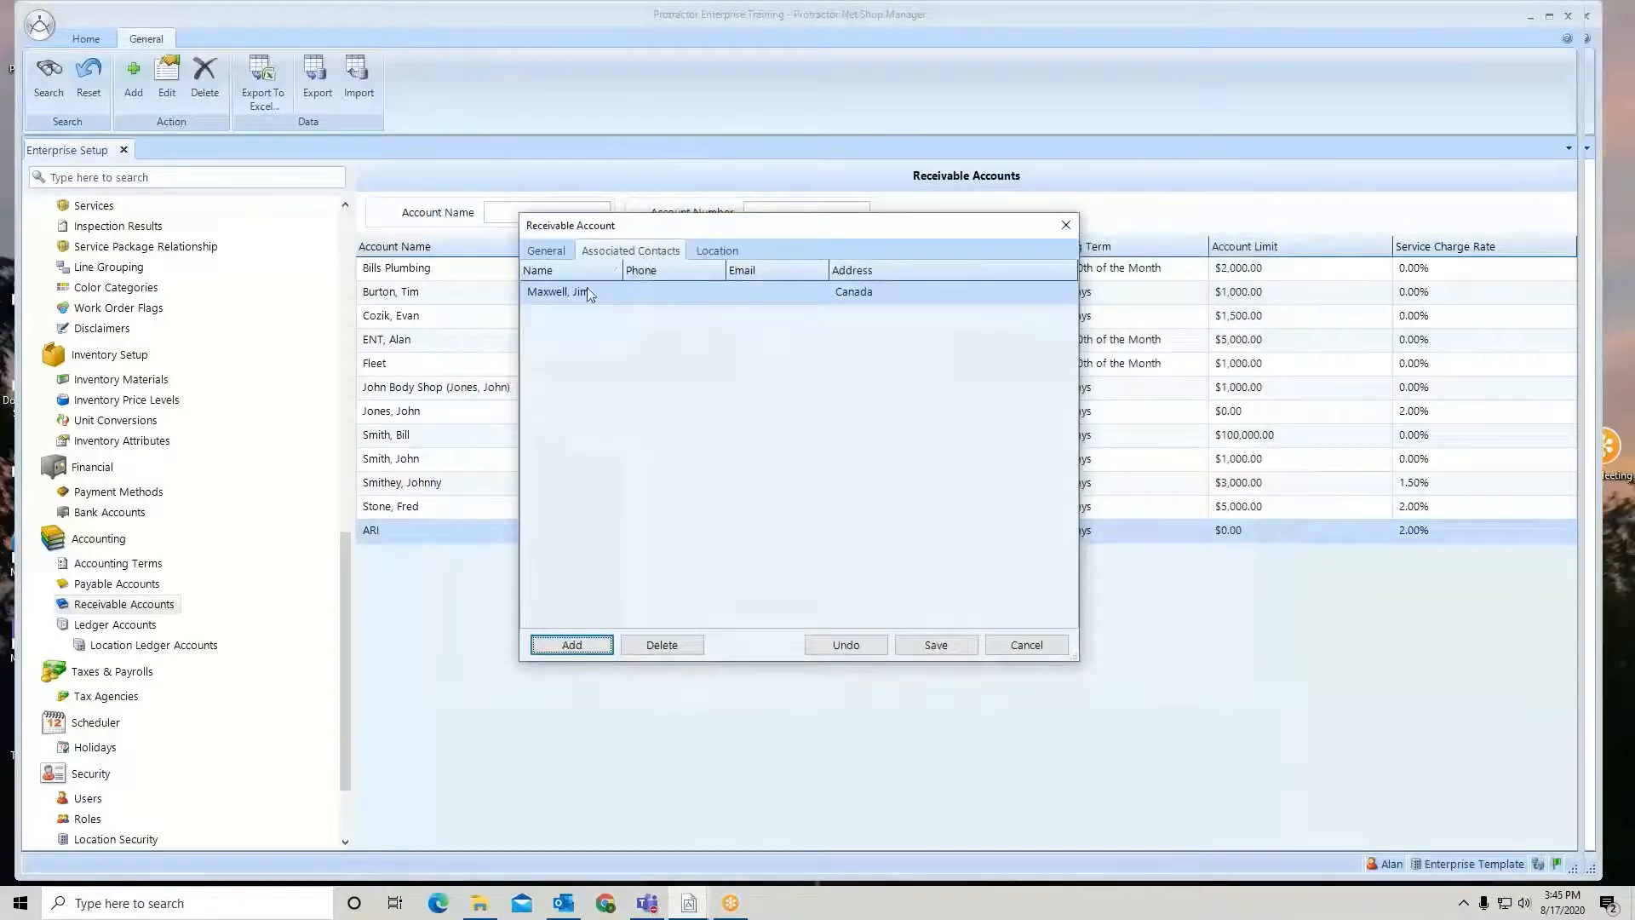
Add a second Training #2 customer, searched by surname, to the ARI account's associated contacts, then save the account and close Enterprise Setup.
click(555, 644)
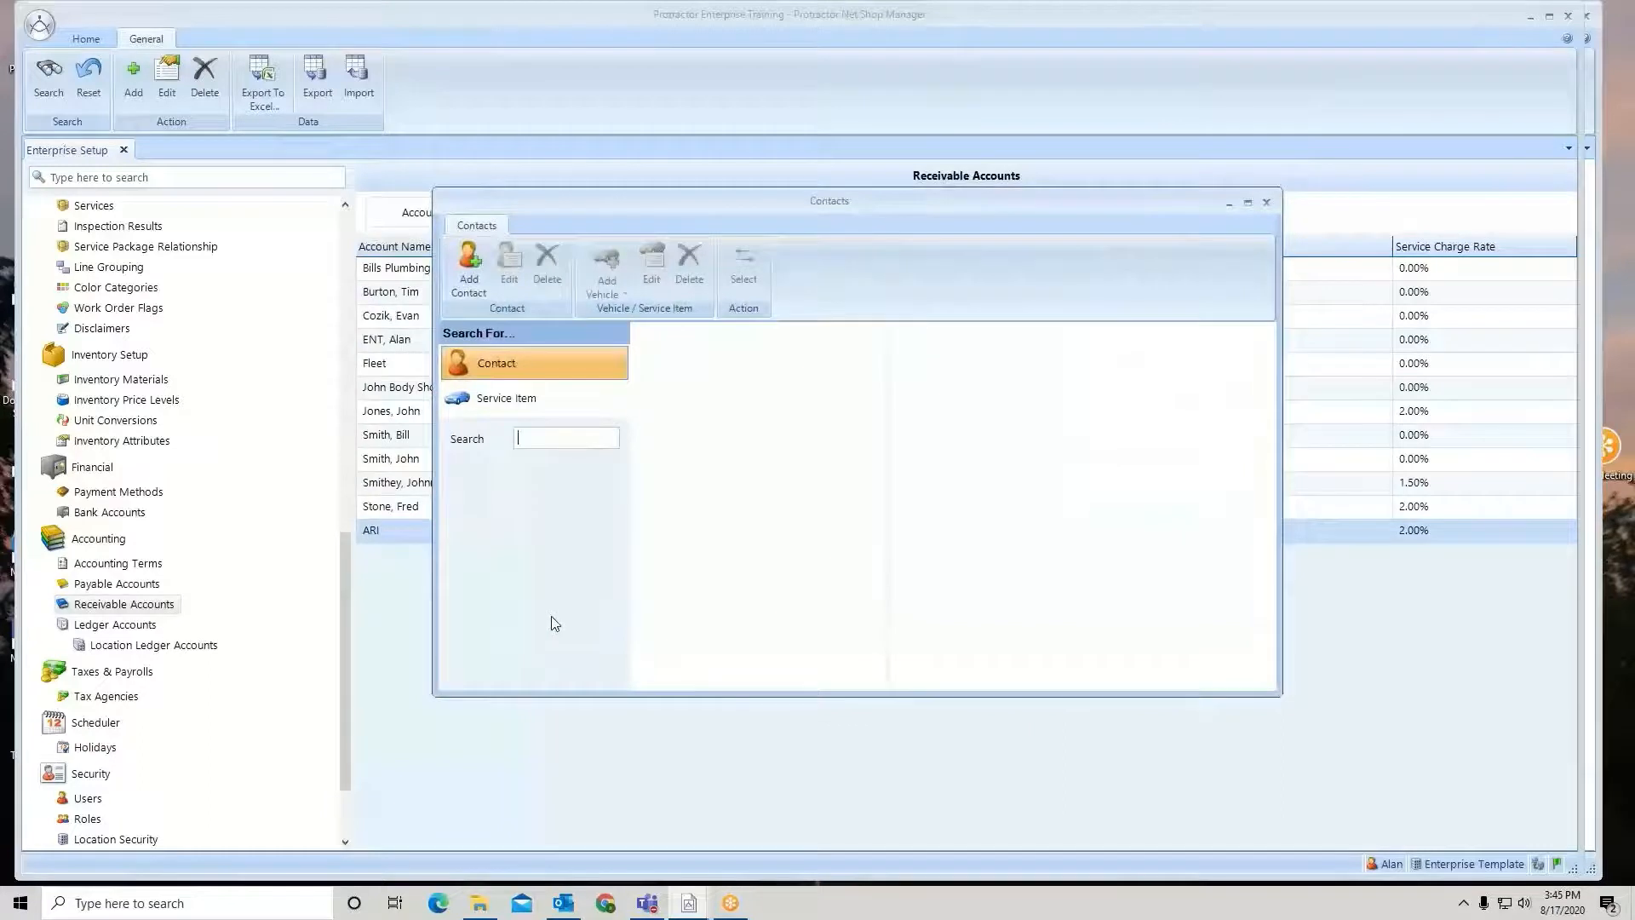
text(steven)
key(Return)
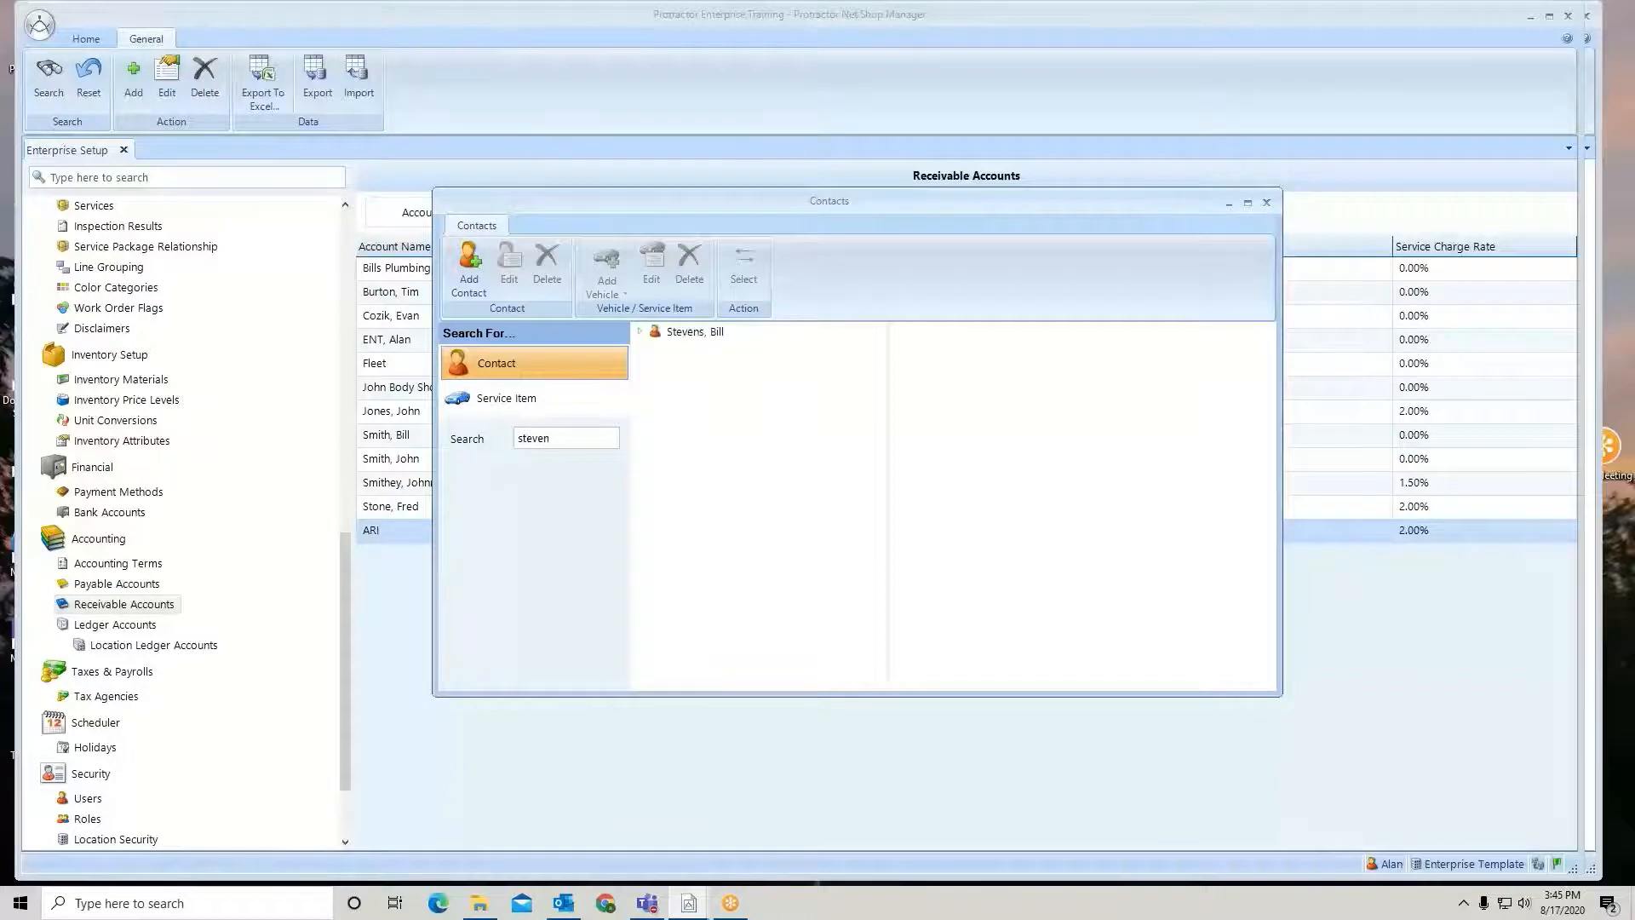
click(709, 333)
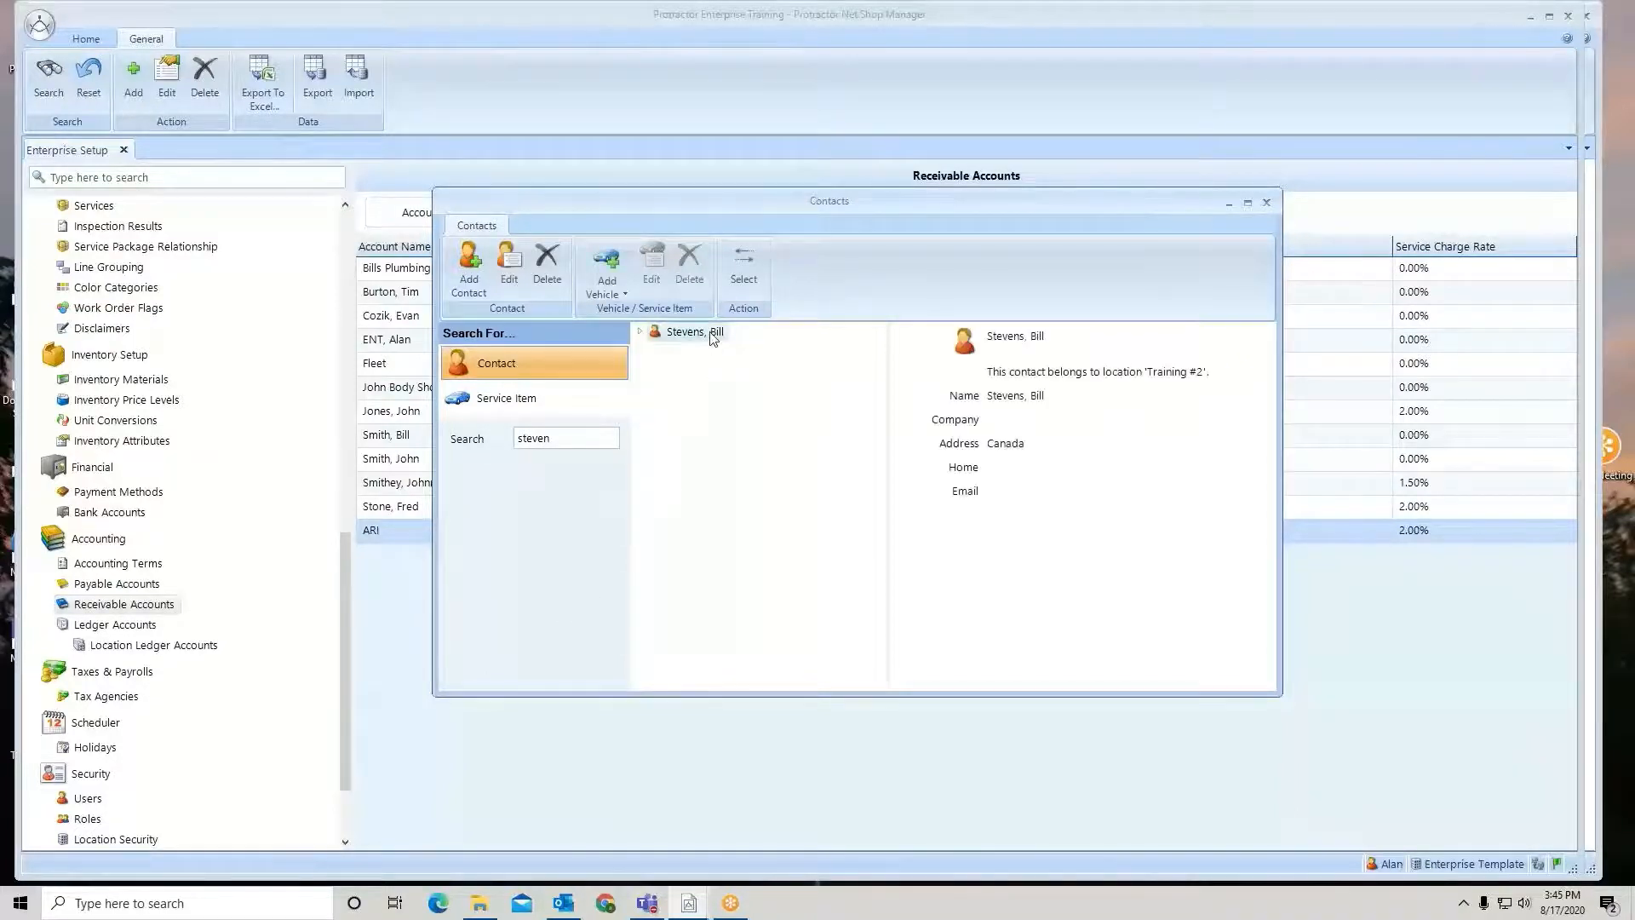
click(748, 288)
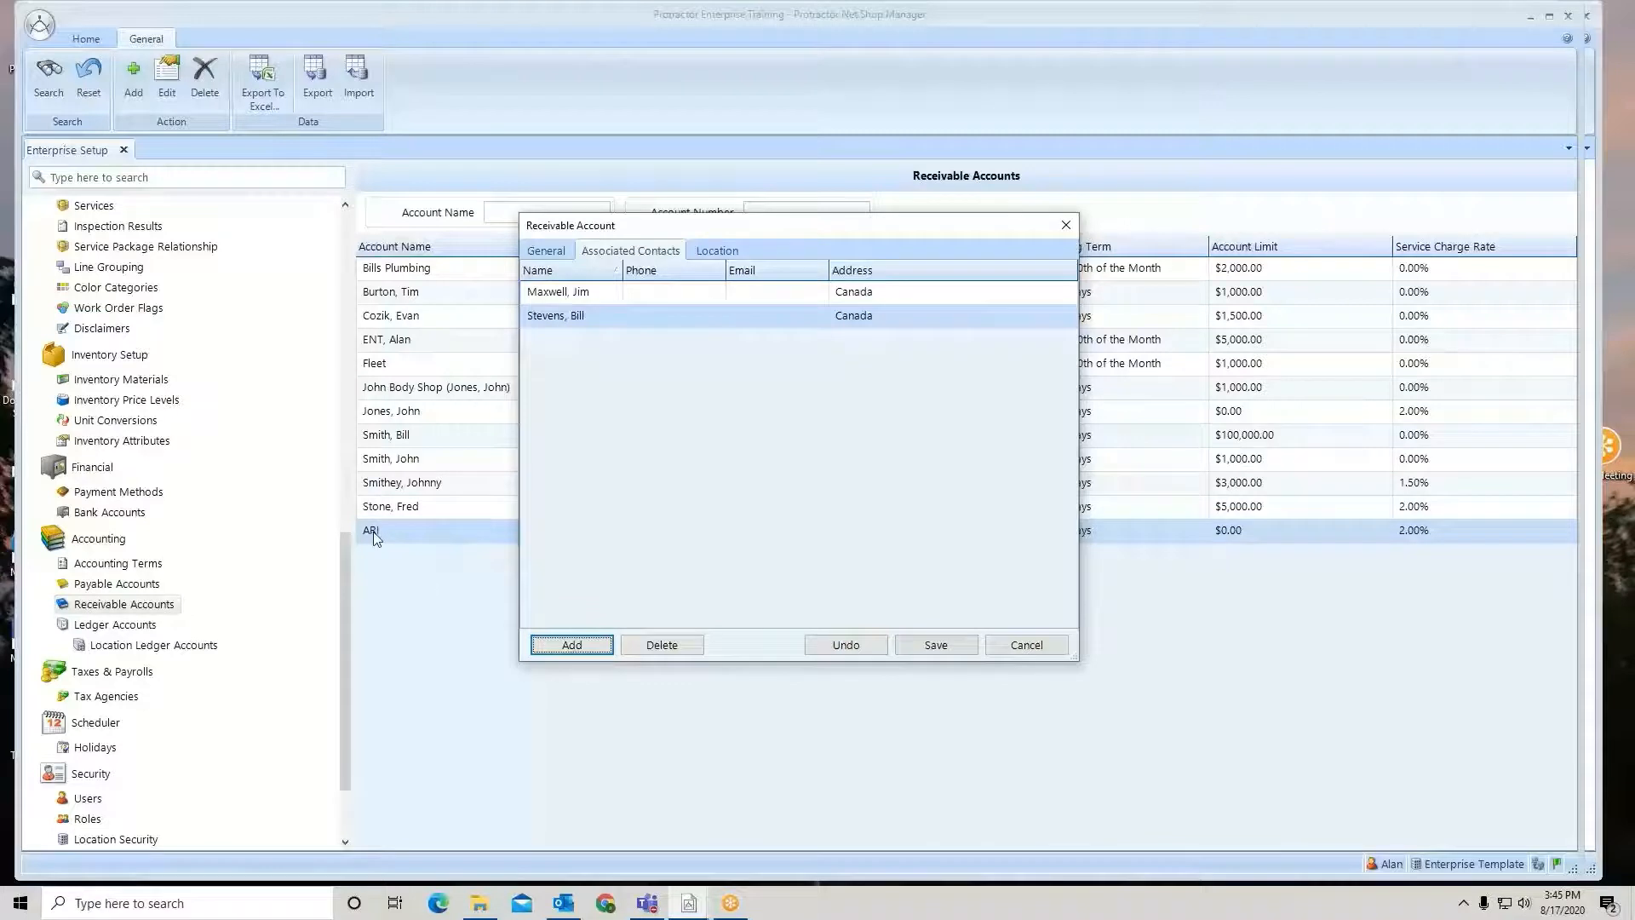
click(945, 651)
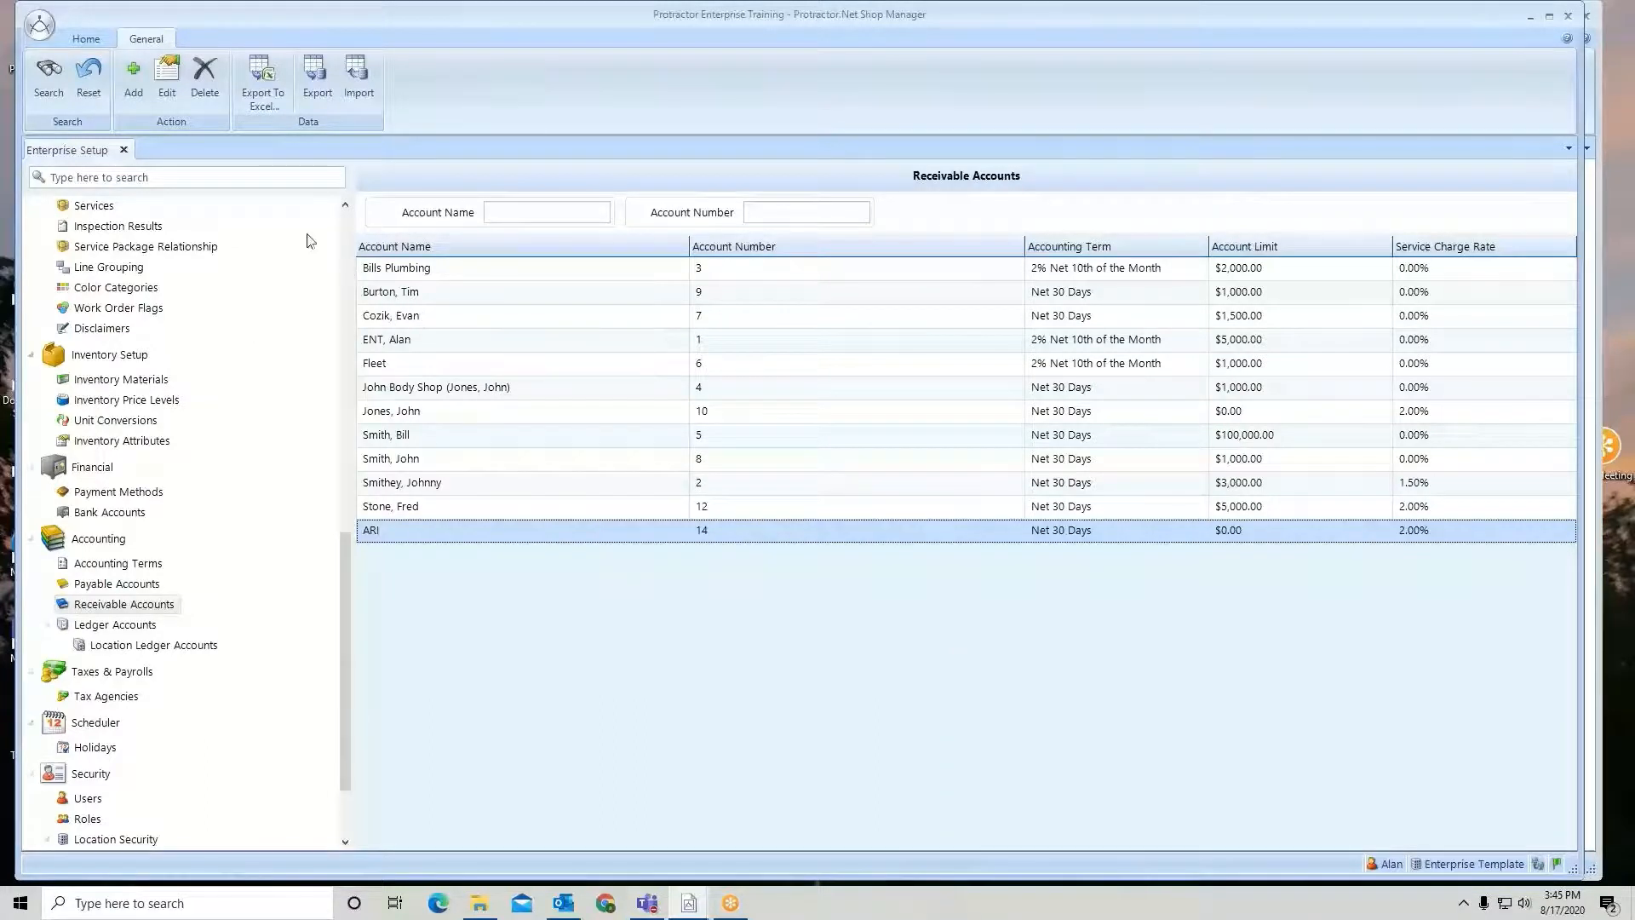
click(125, 150)
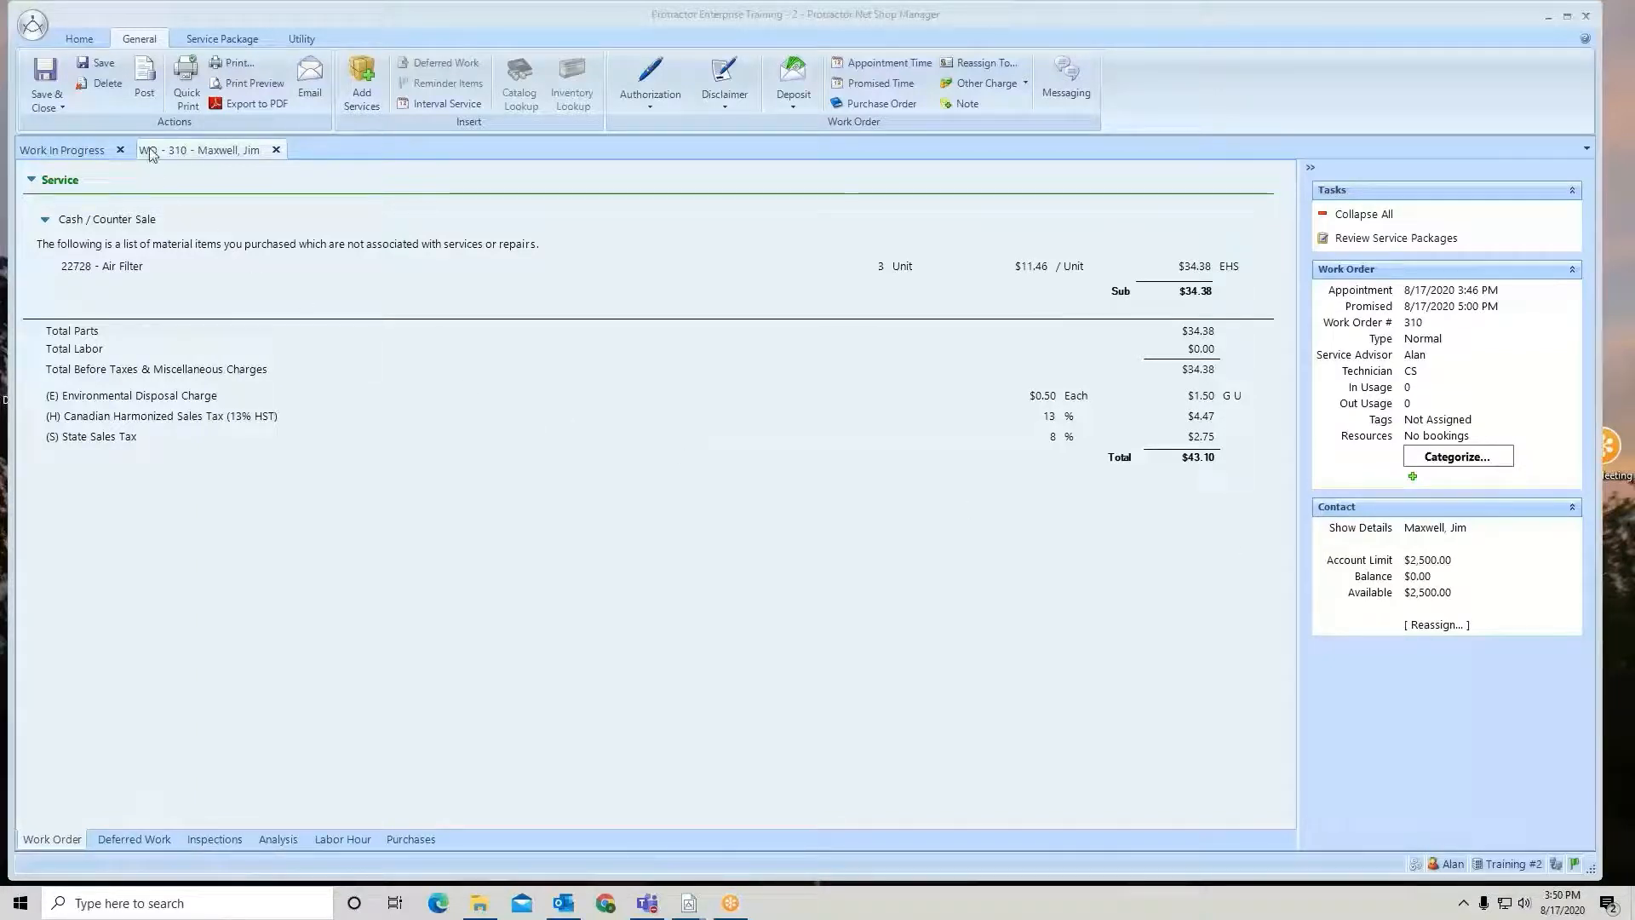
Start posting the work order, add an On Account payment for the full $43.10, and continue to the print and post options.
click(144, 85)
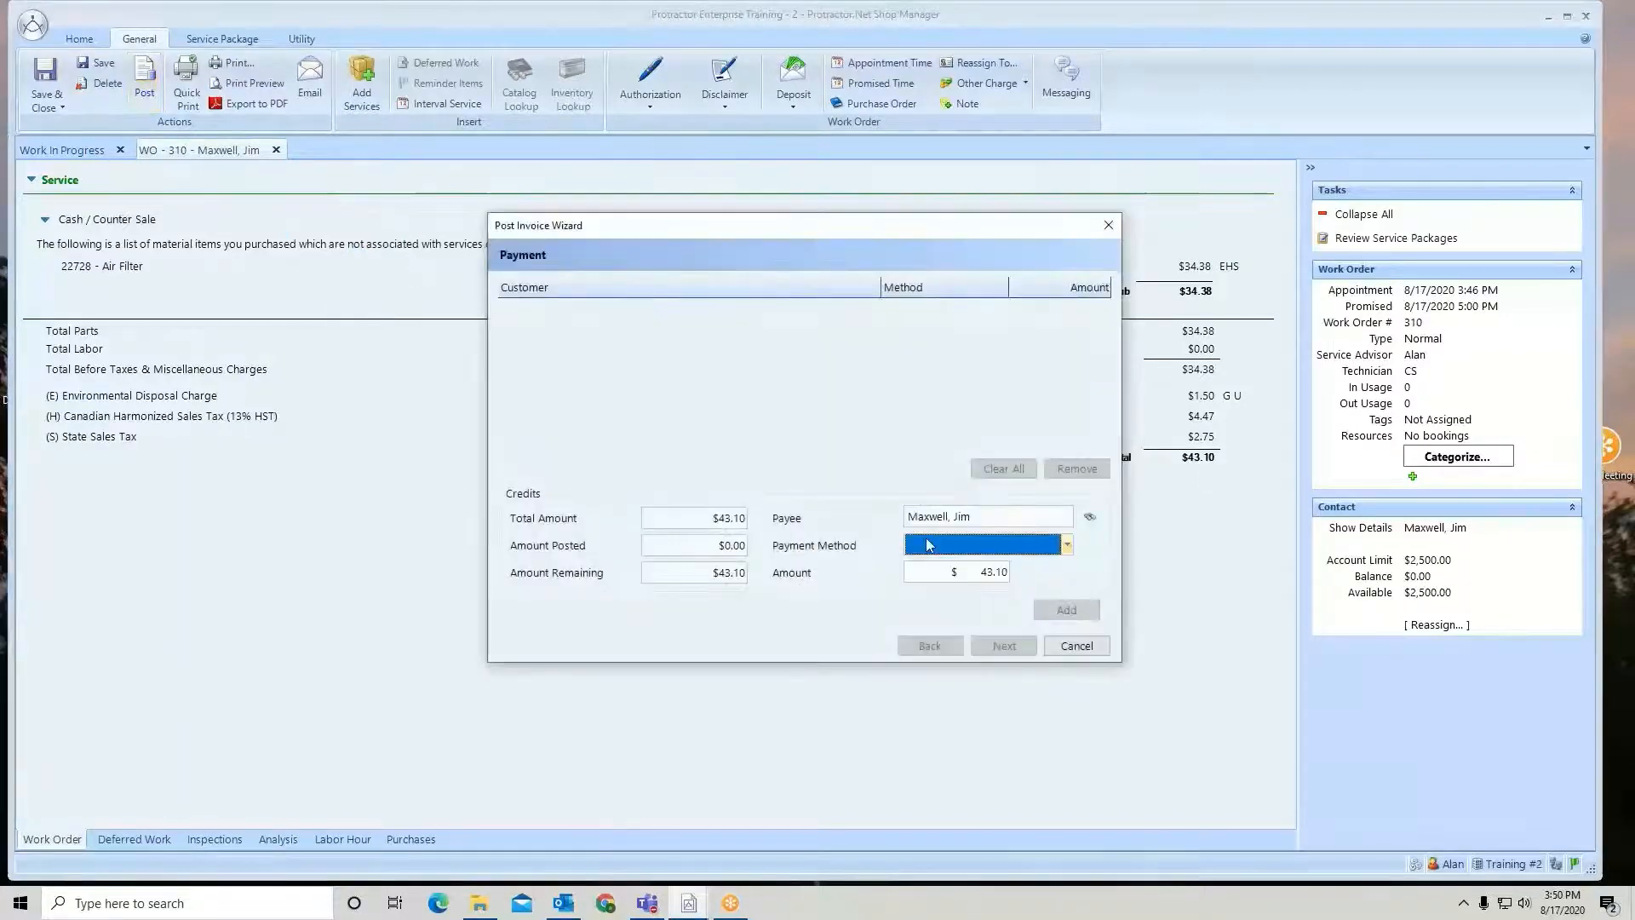
click(1068, 547)
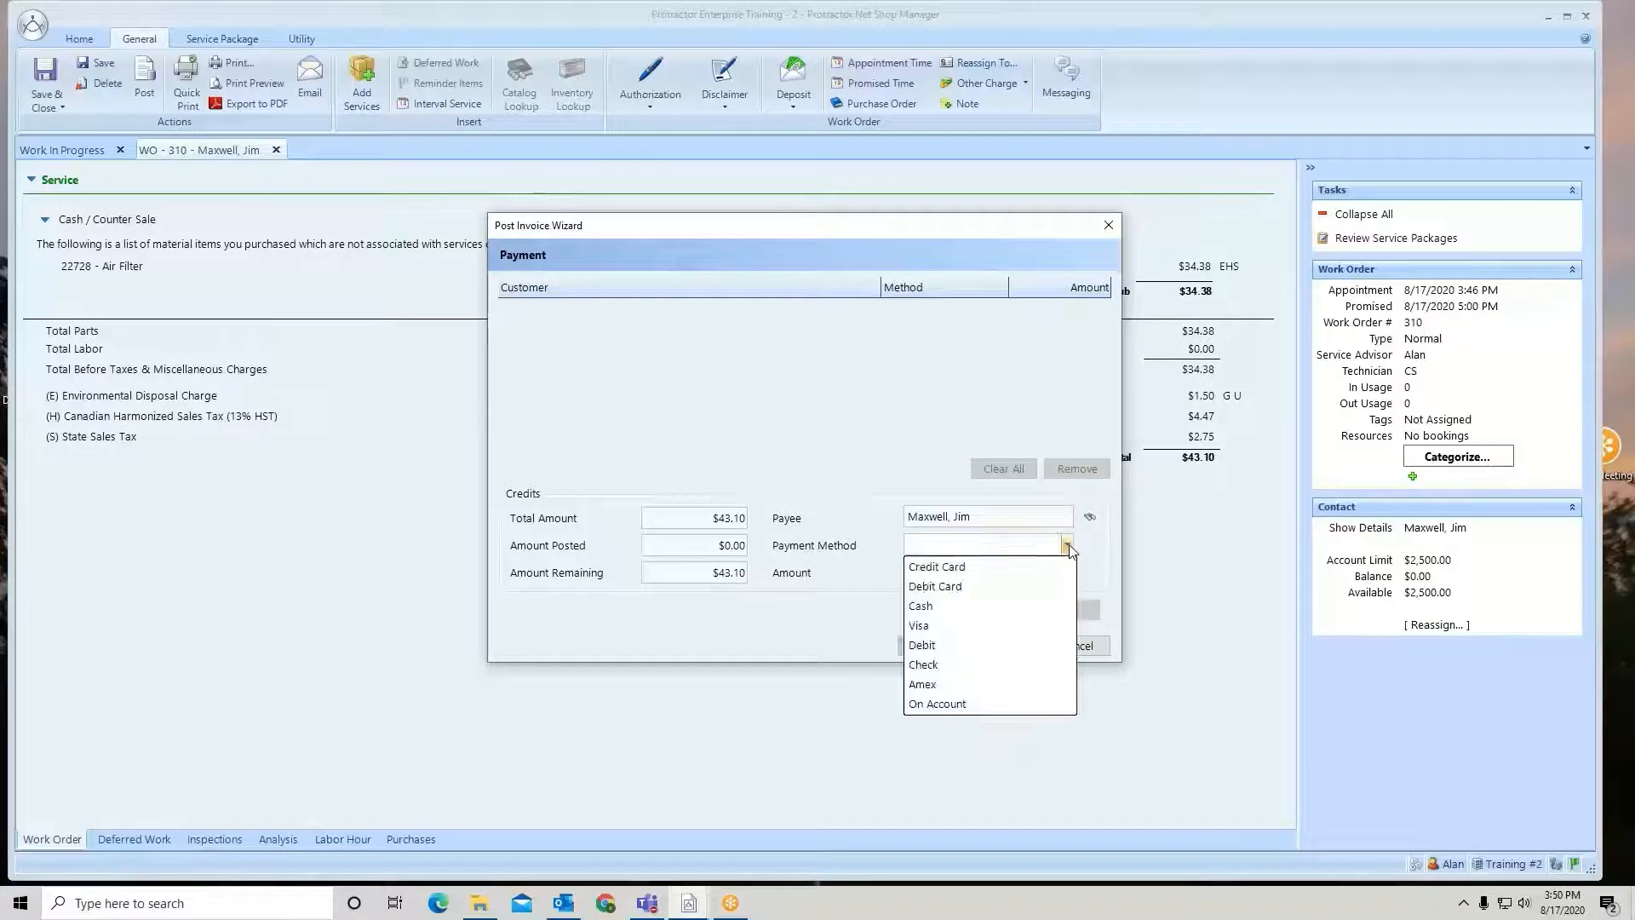
click(949, 707)
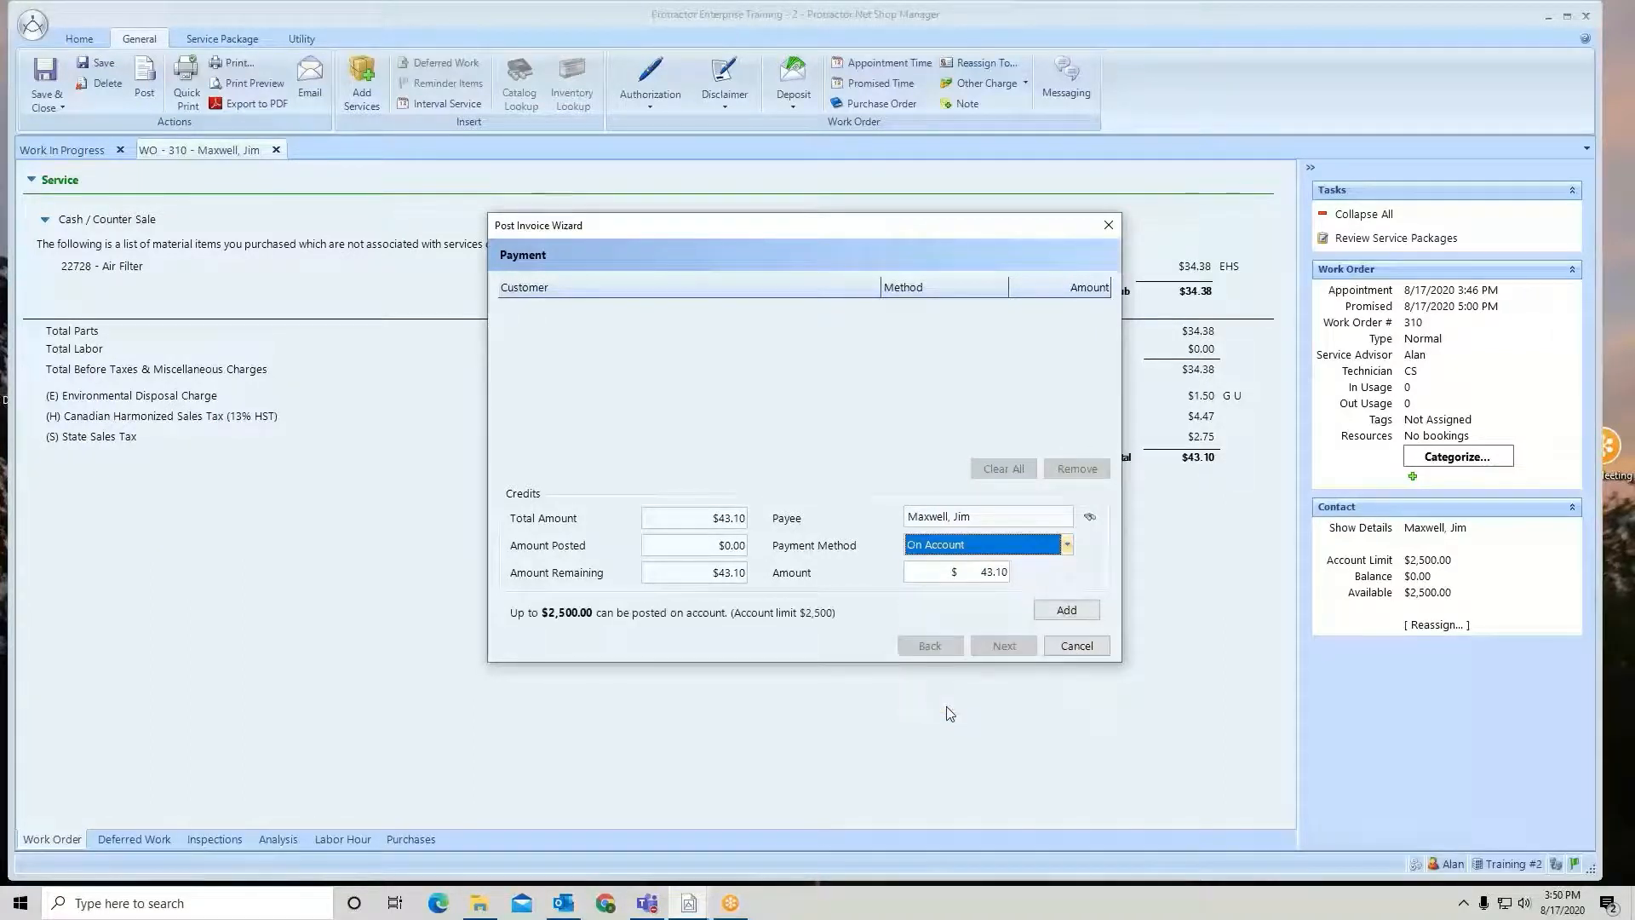
click(1065, 612)
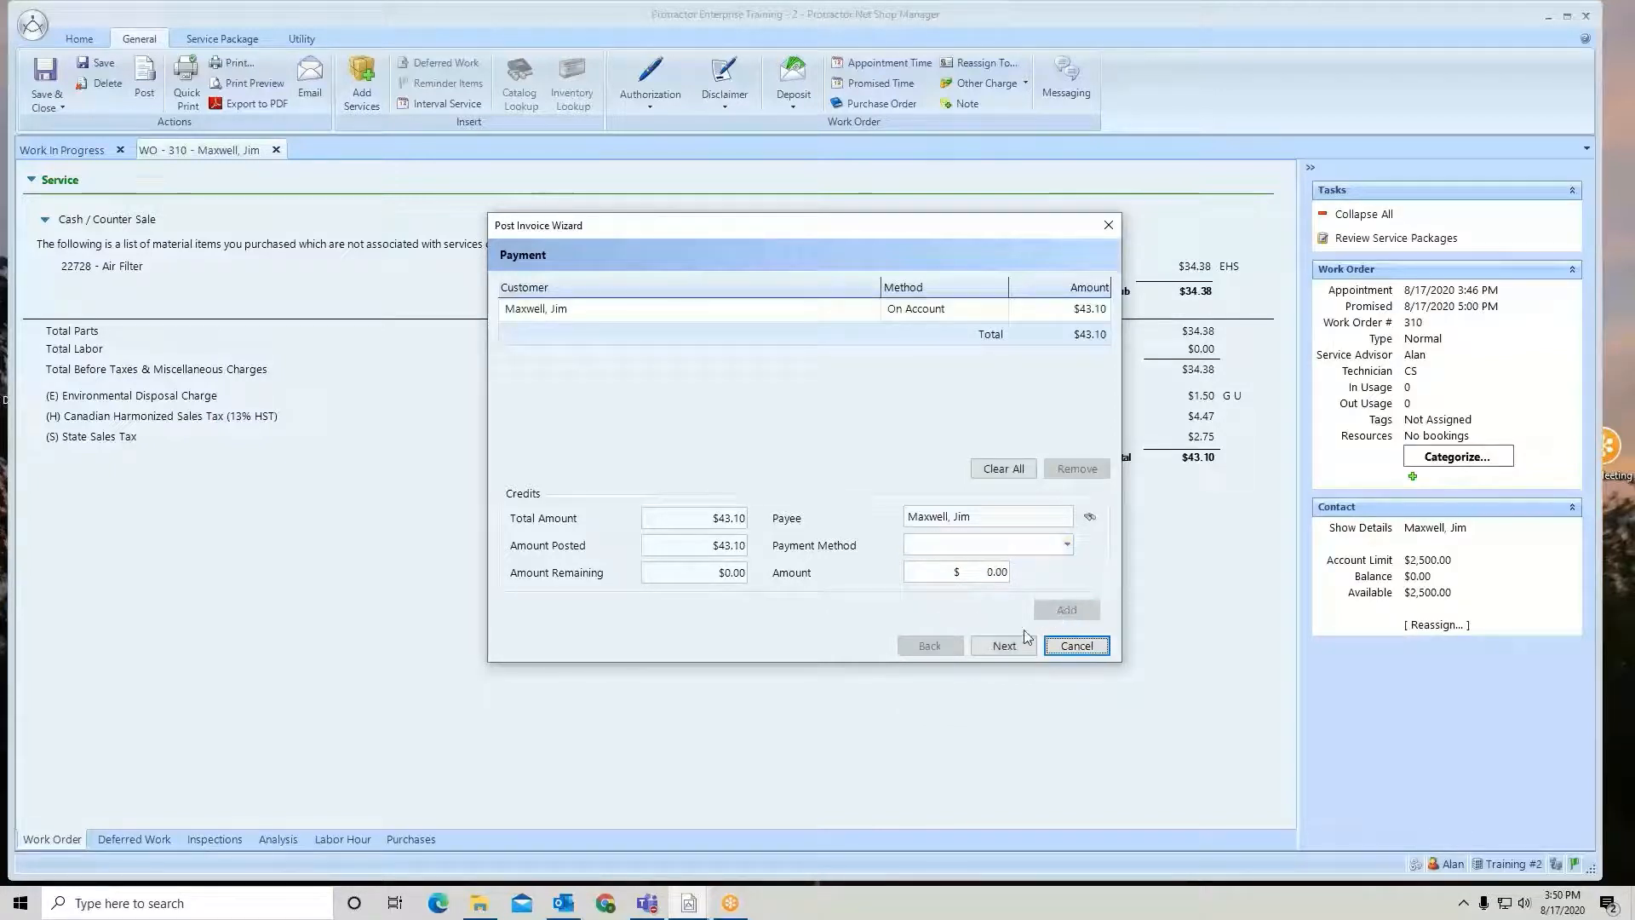
click(1002, 649)
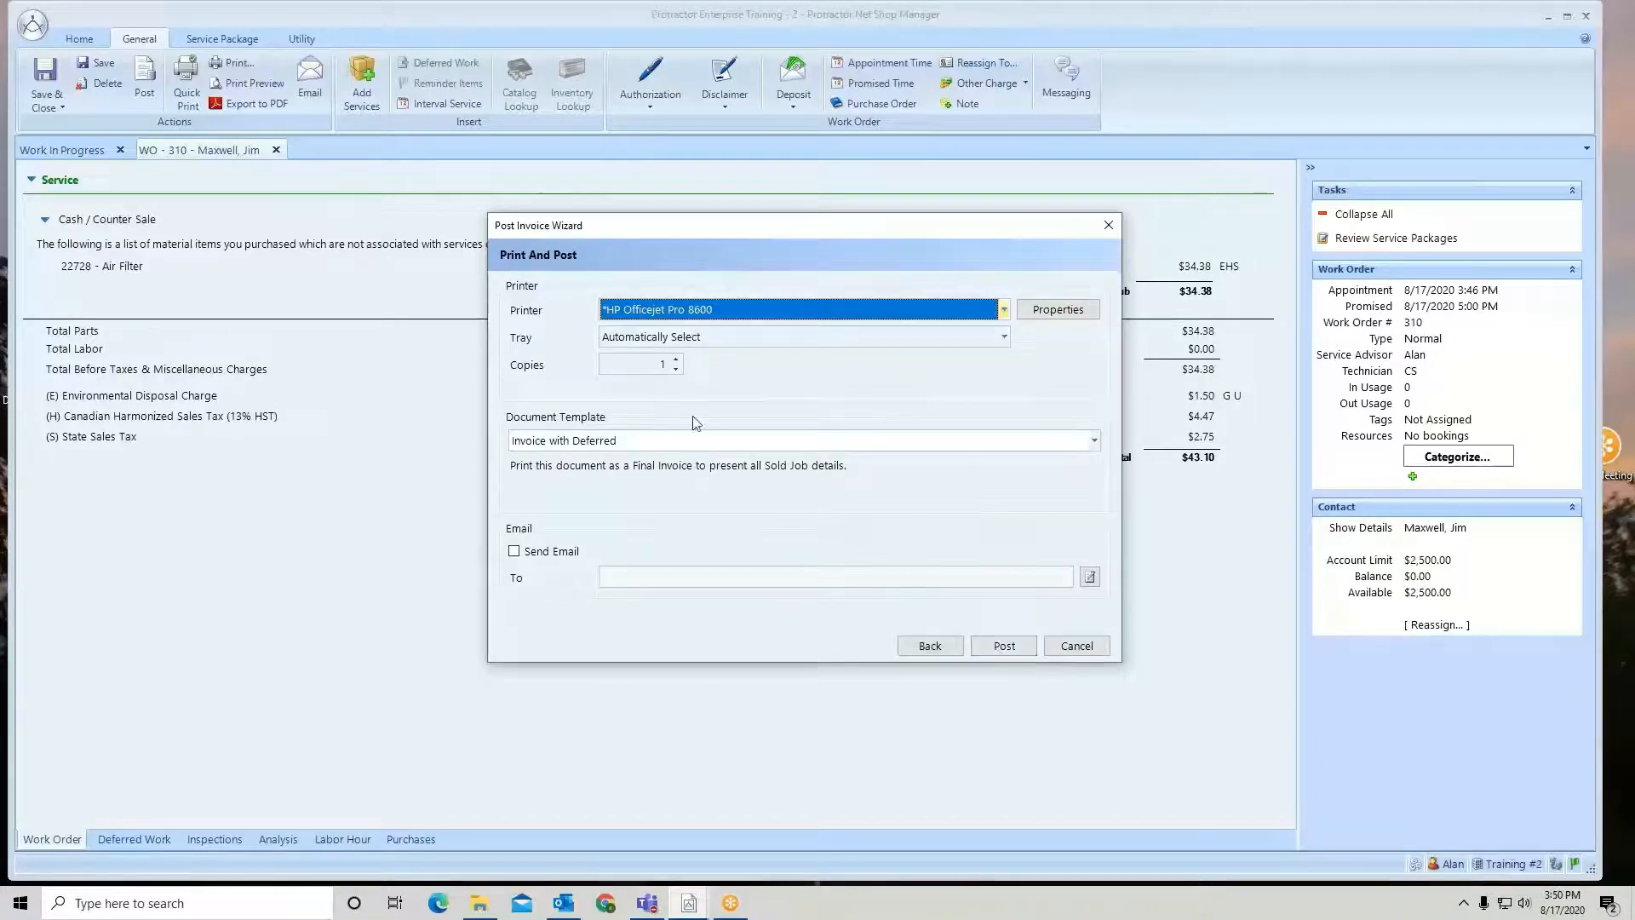
Set the invoice copies to 0, post the work order, and acknowledge the confirmation.
click(675, 369)
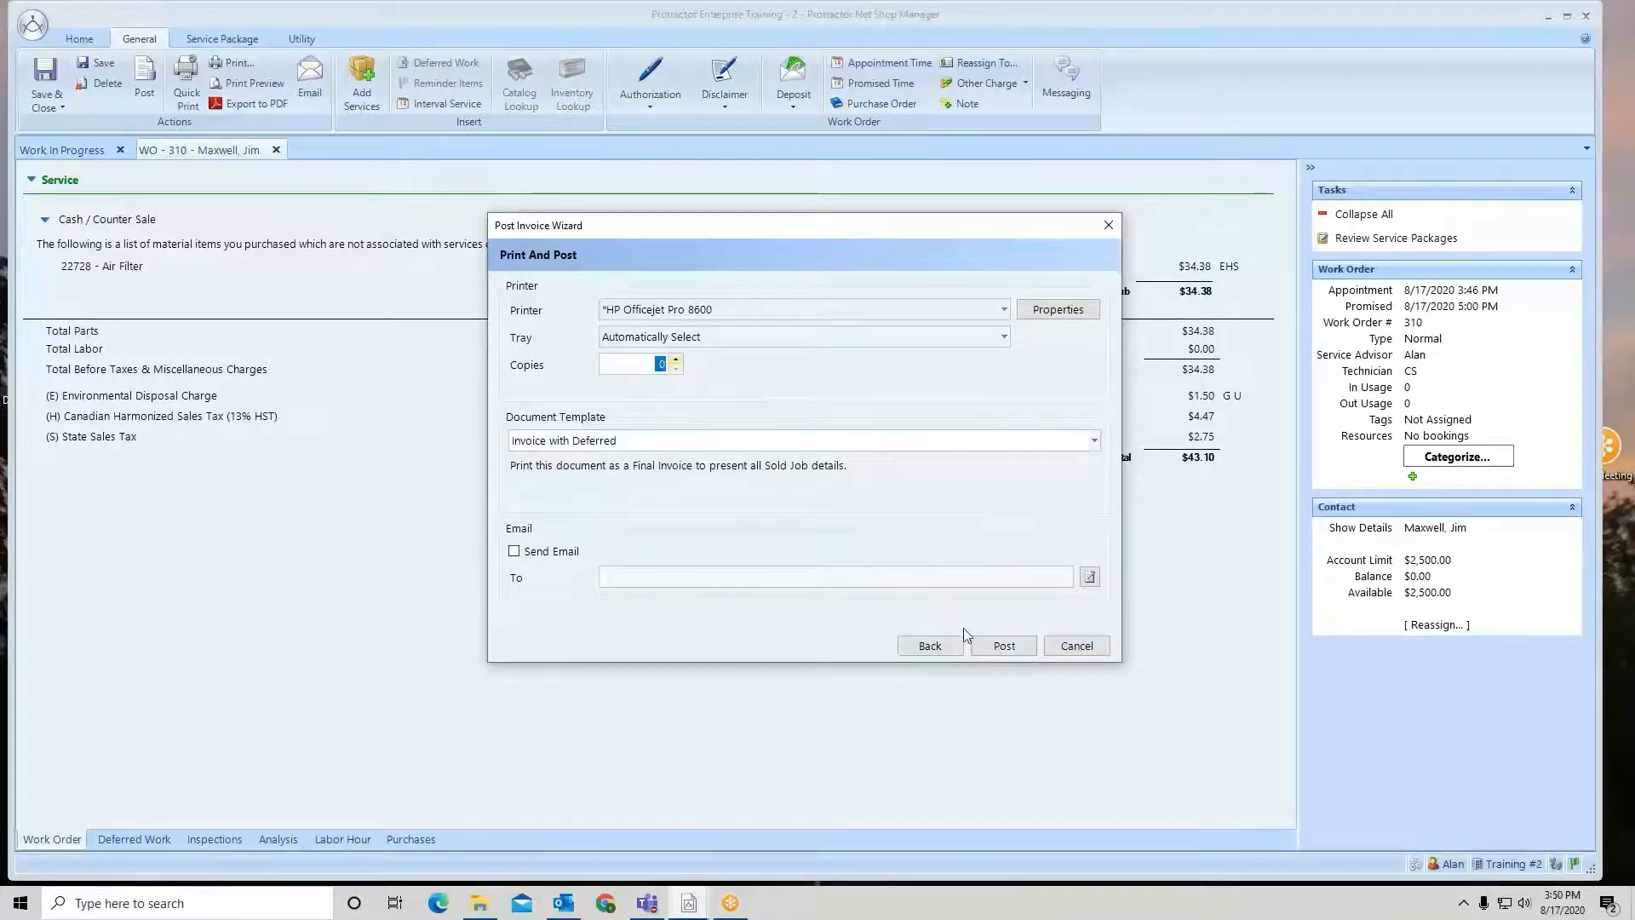
click(1004, 645)
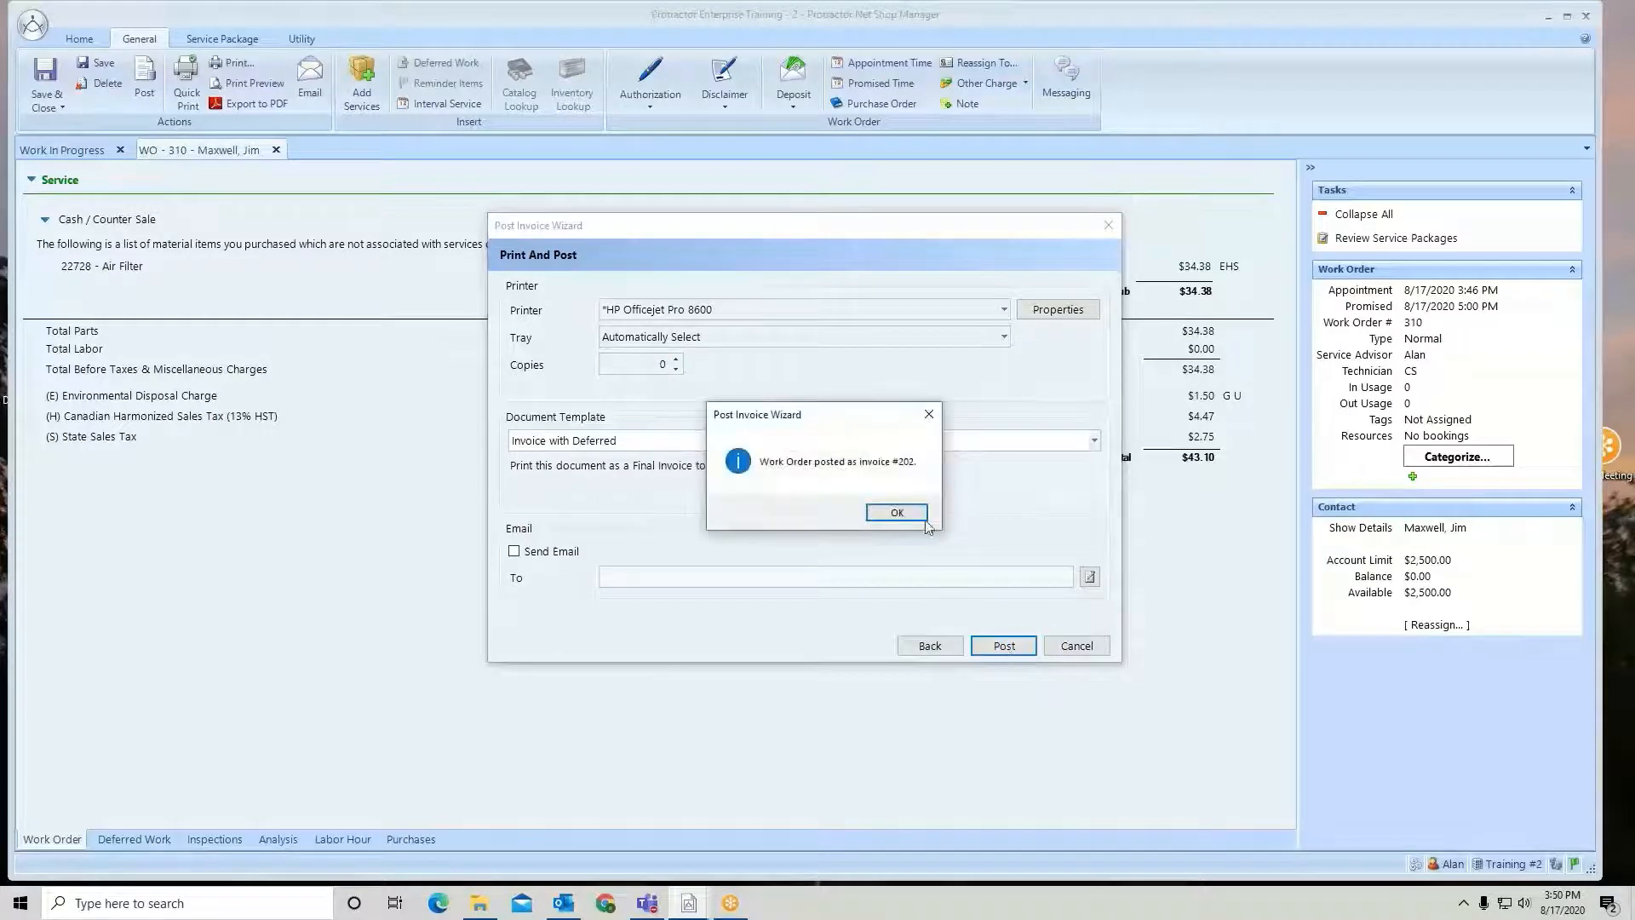
click(897, 511)
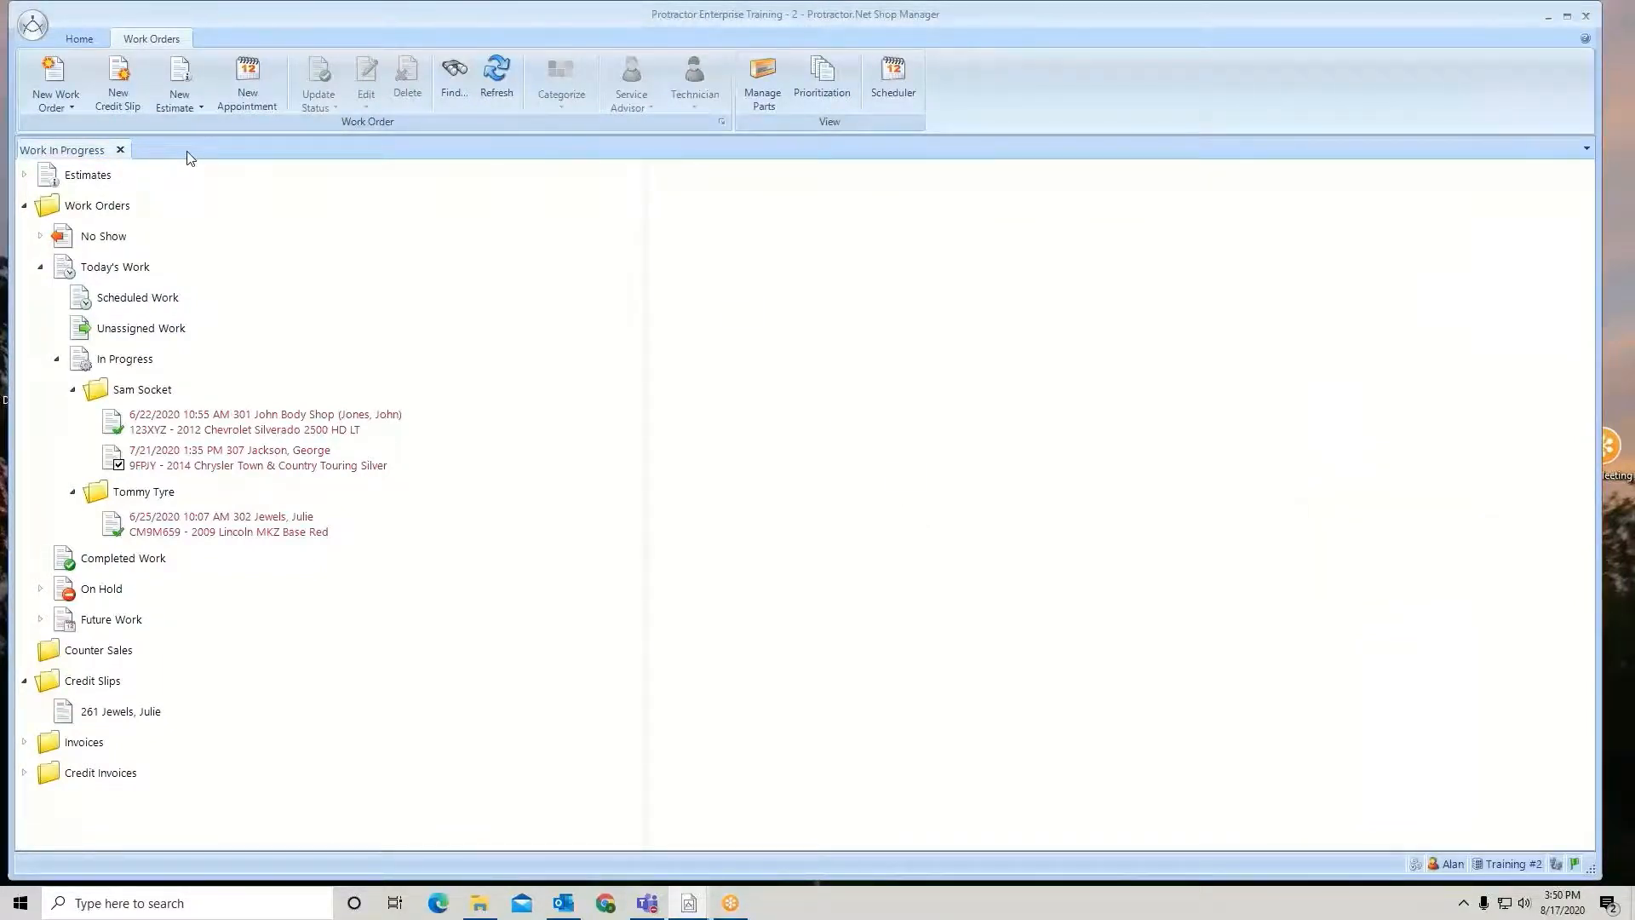
Close Work In Progress, list all receivable accounts in Accounting with the wildcard *, and view the ARI account's transactions.
click(120, 150)
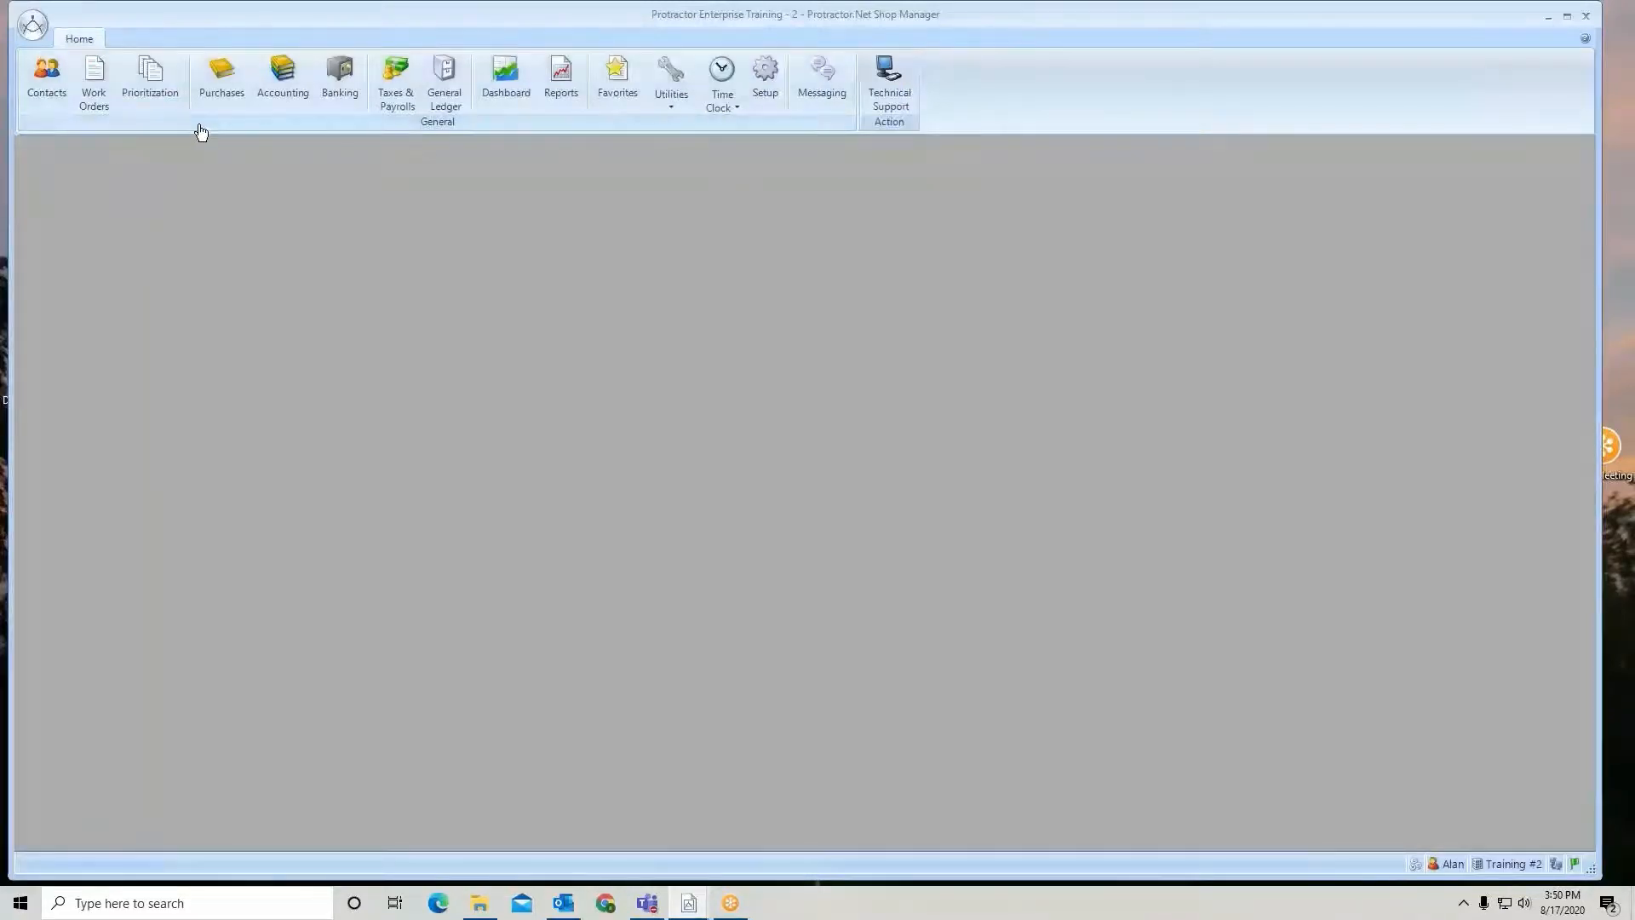
click(286, 75)
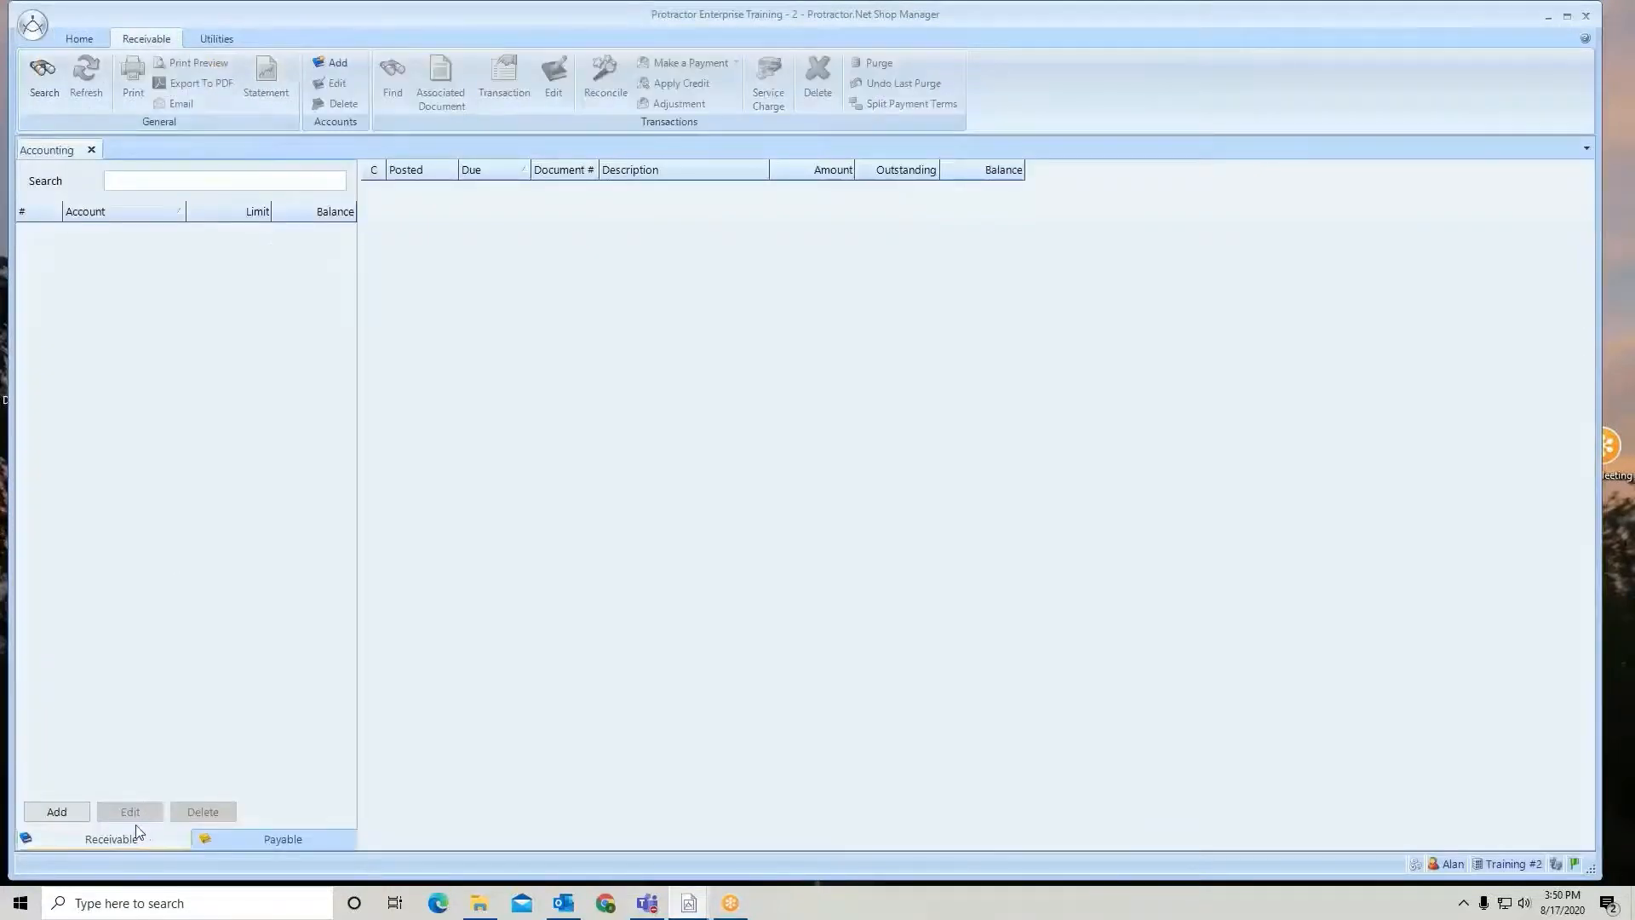
click(153, 182)
text(*)
key(Return)
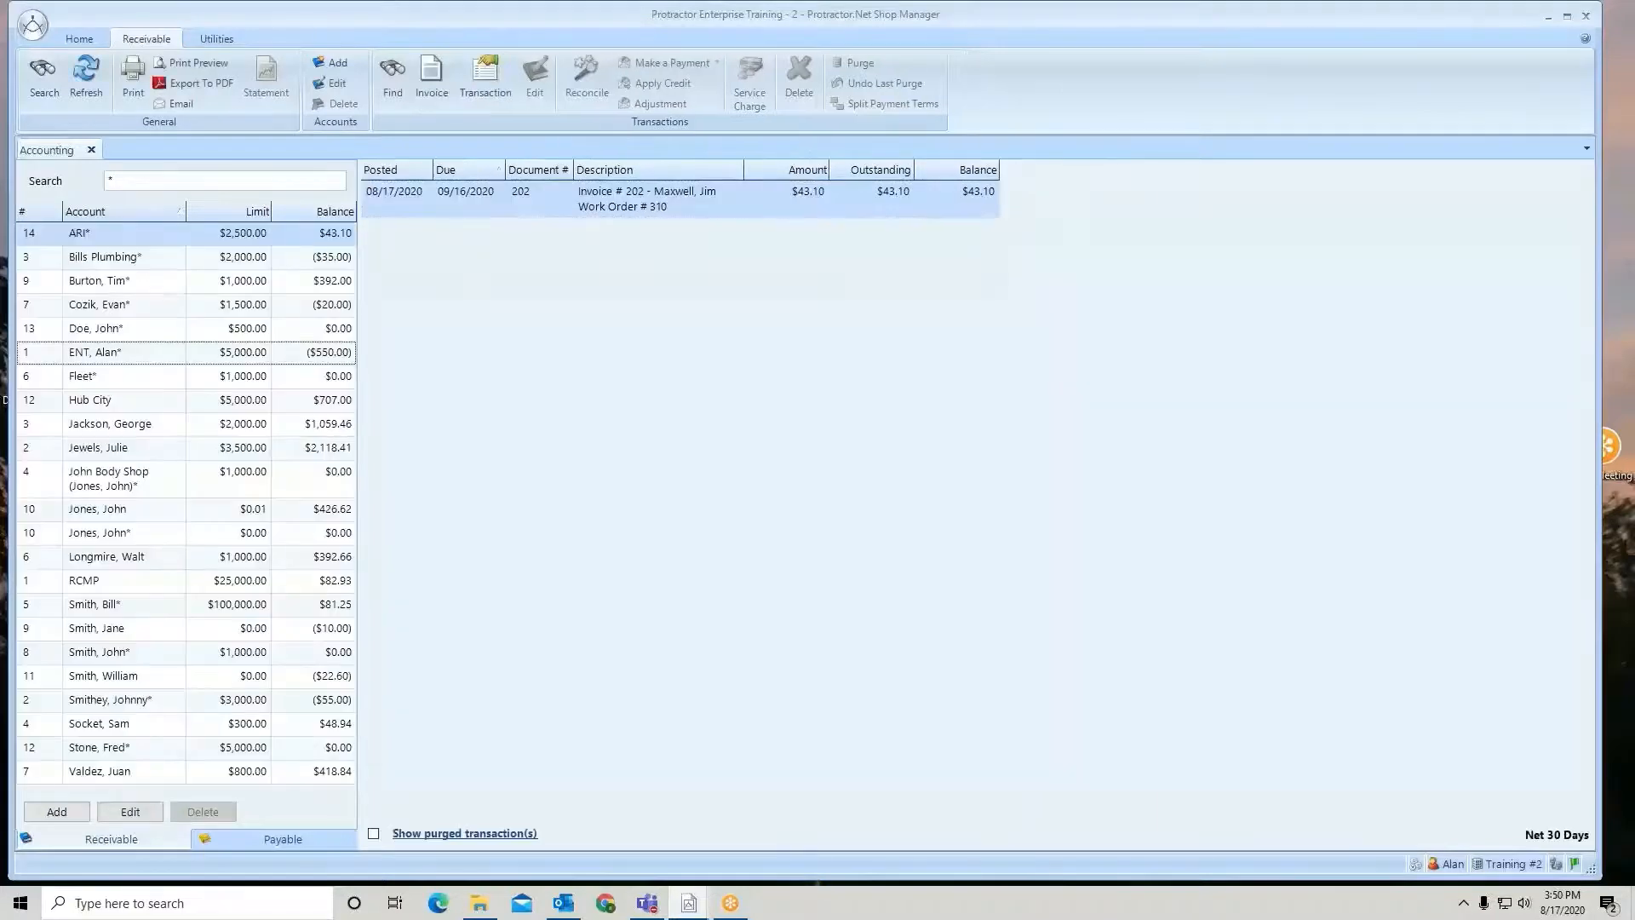
click(186, 227)
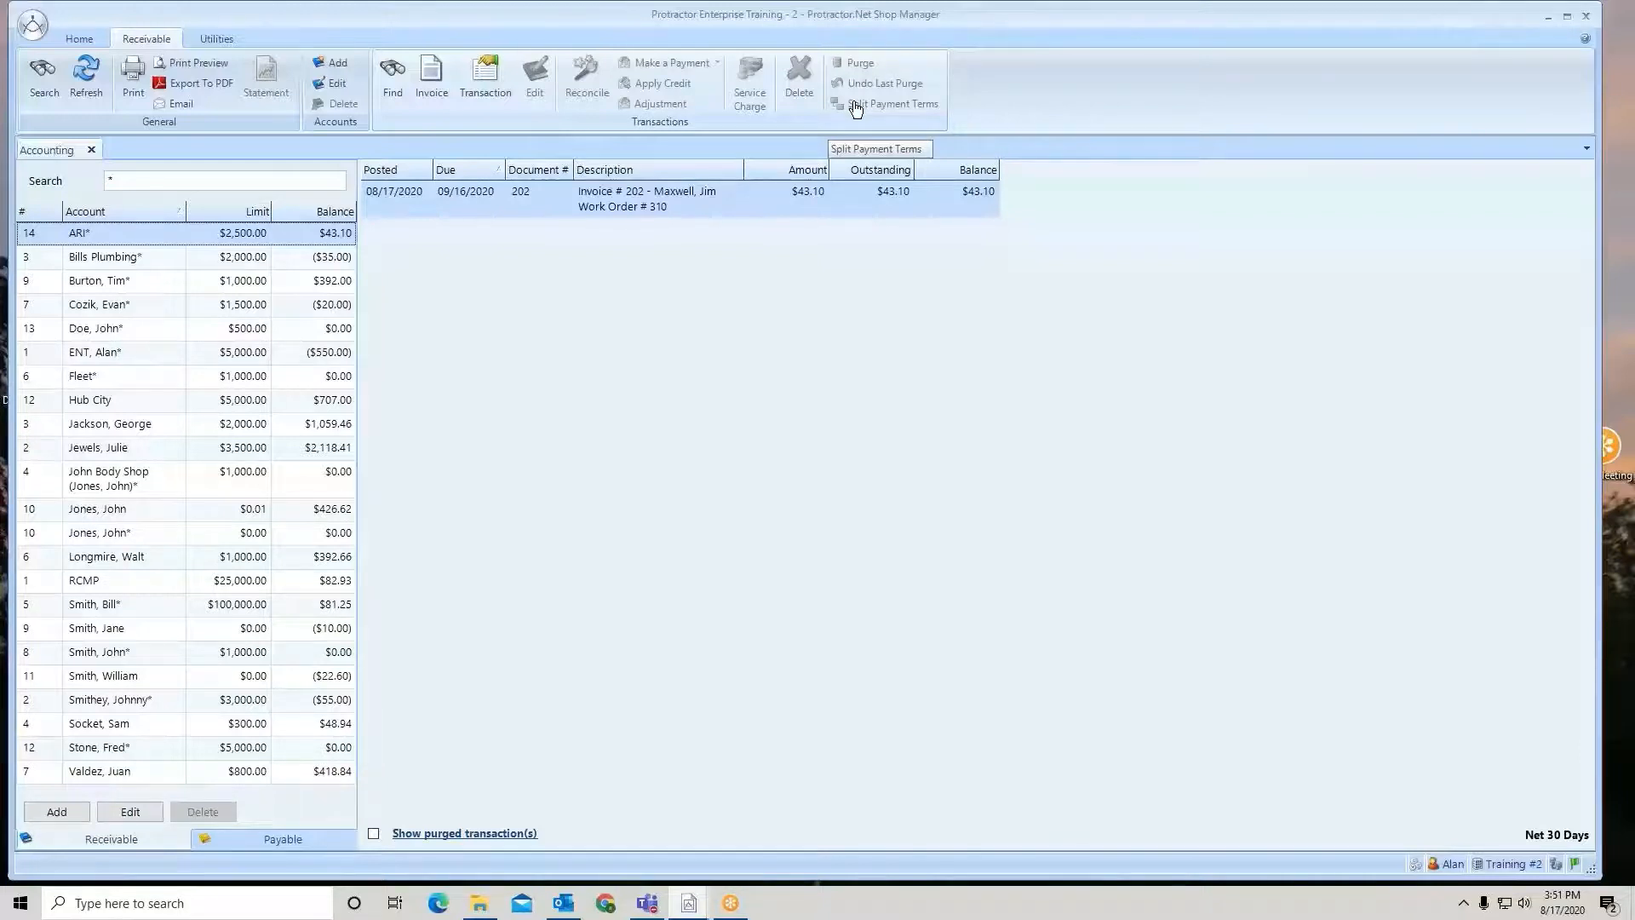
Close Accounting, list all receivable accounts in the location's Setup, and select the ARI account.
click(93, 150)
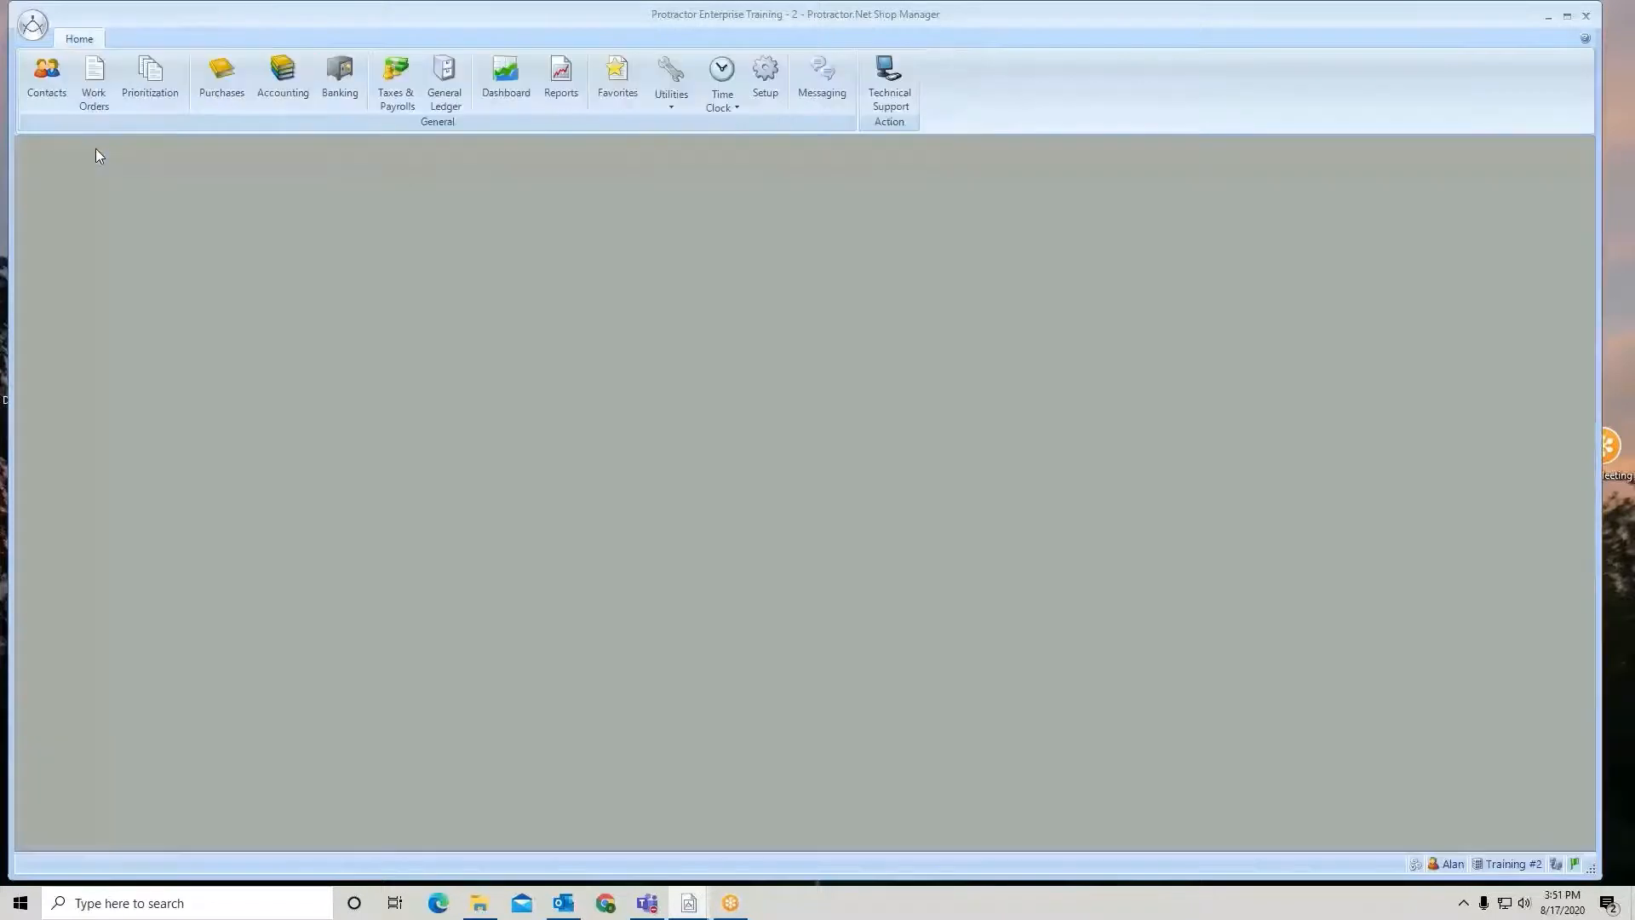
click(767, 75)
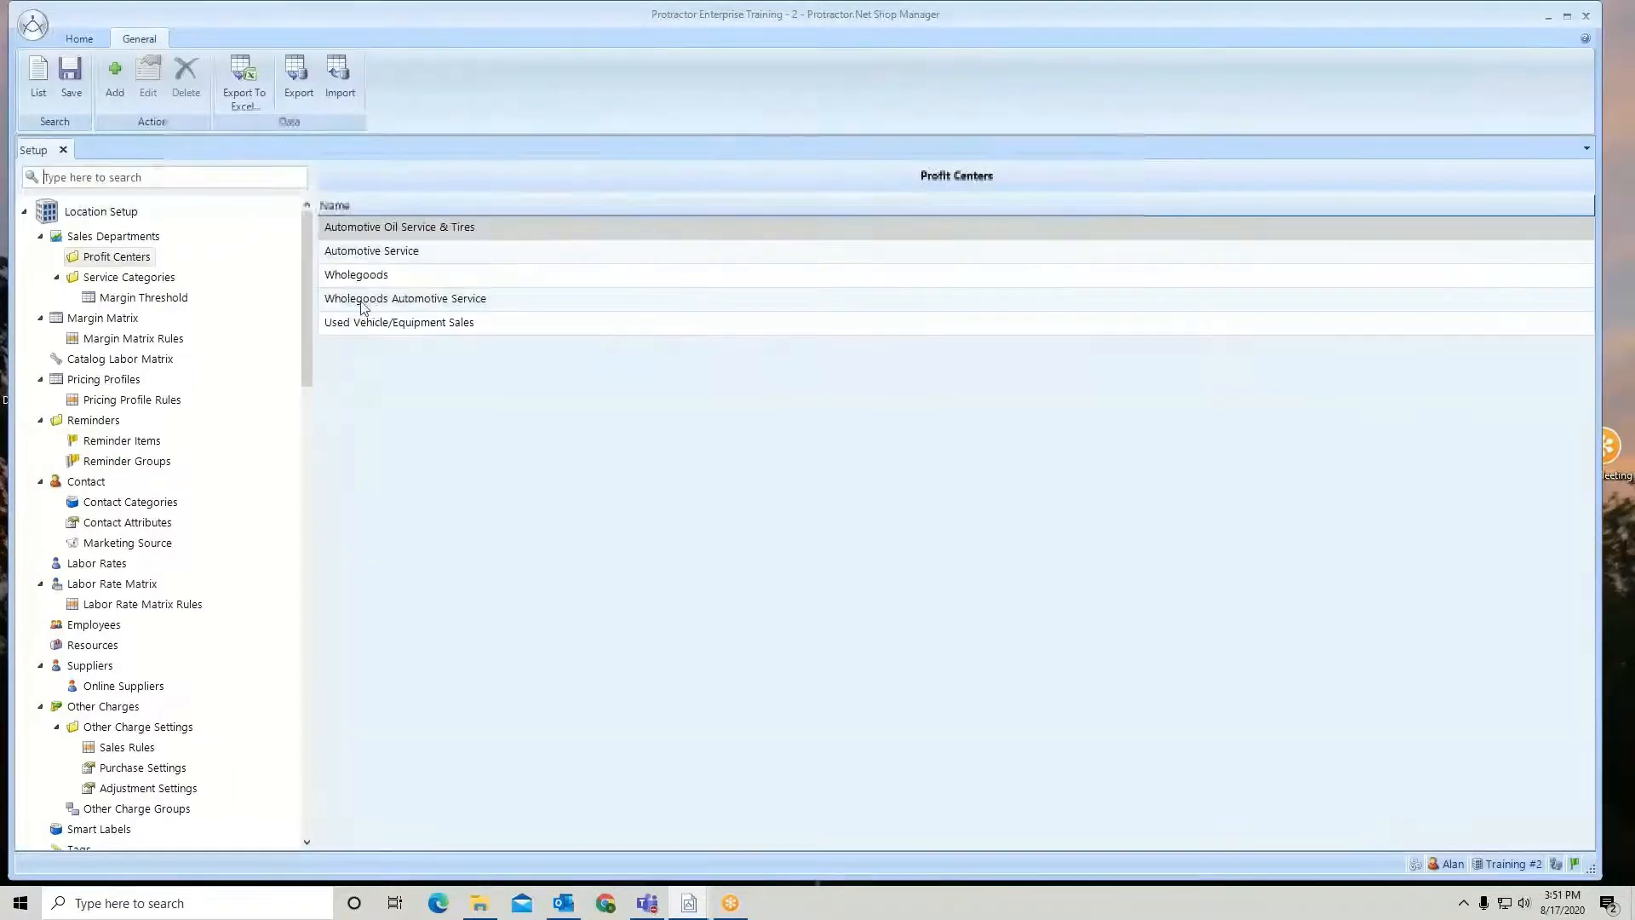
drag(309, 240, 295, 582)
click(142, 606)
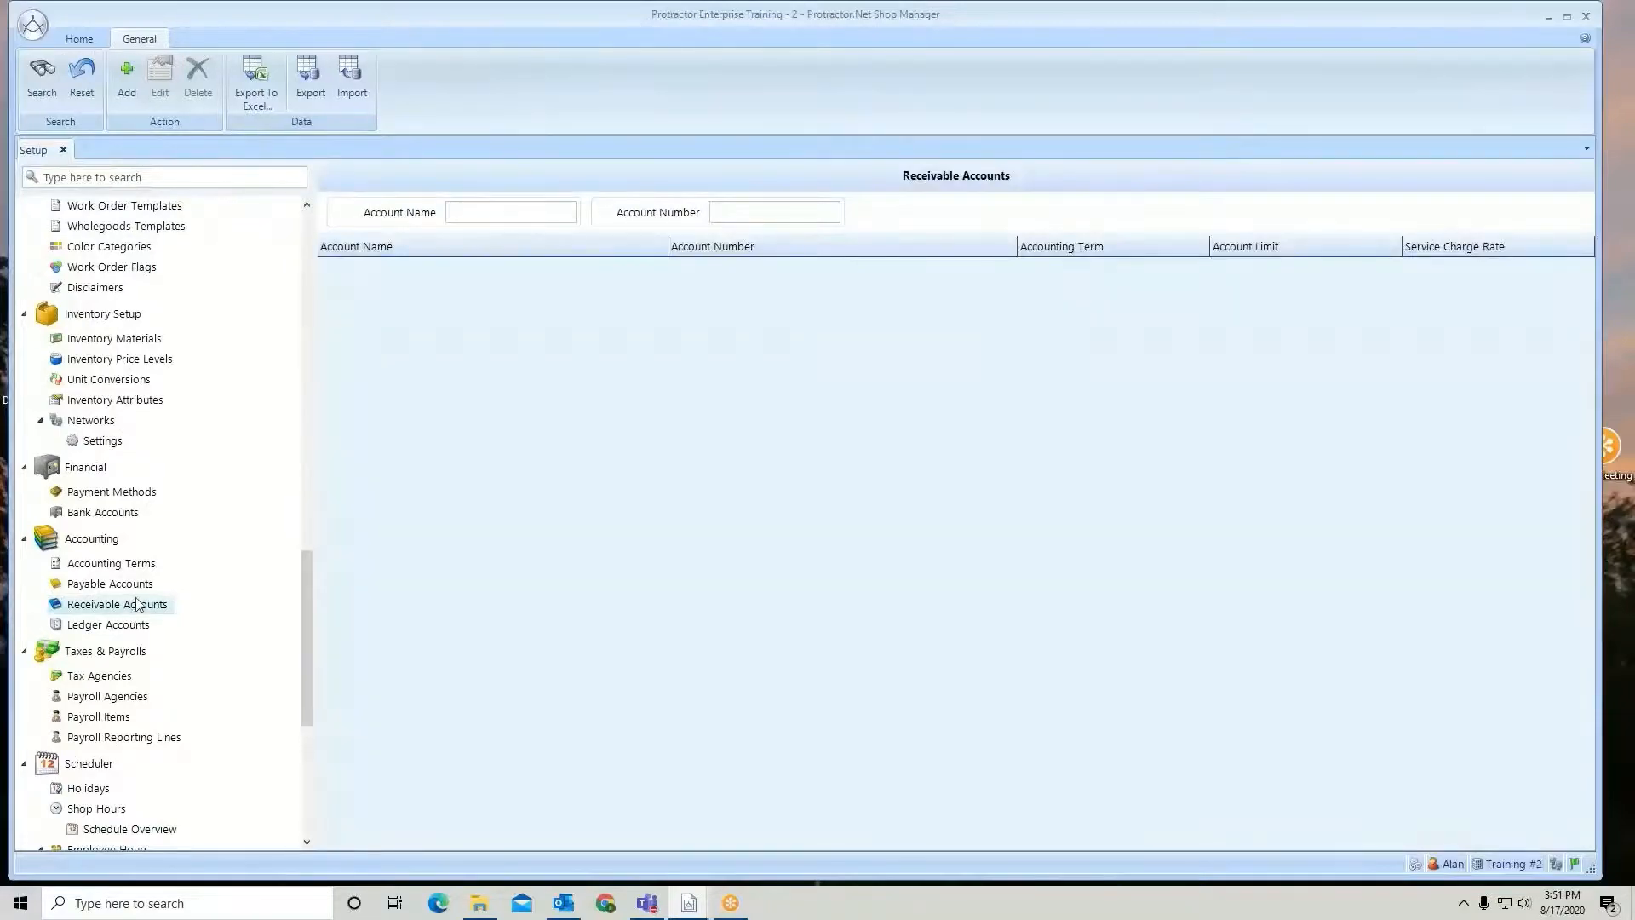
click(43, 81)
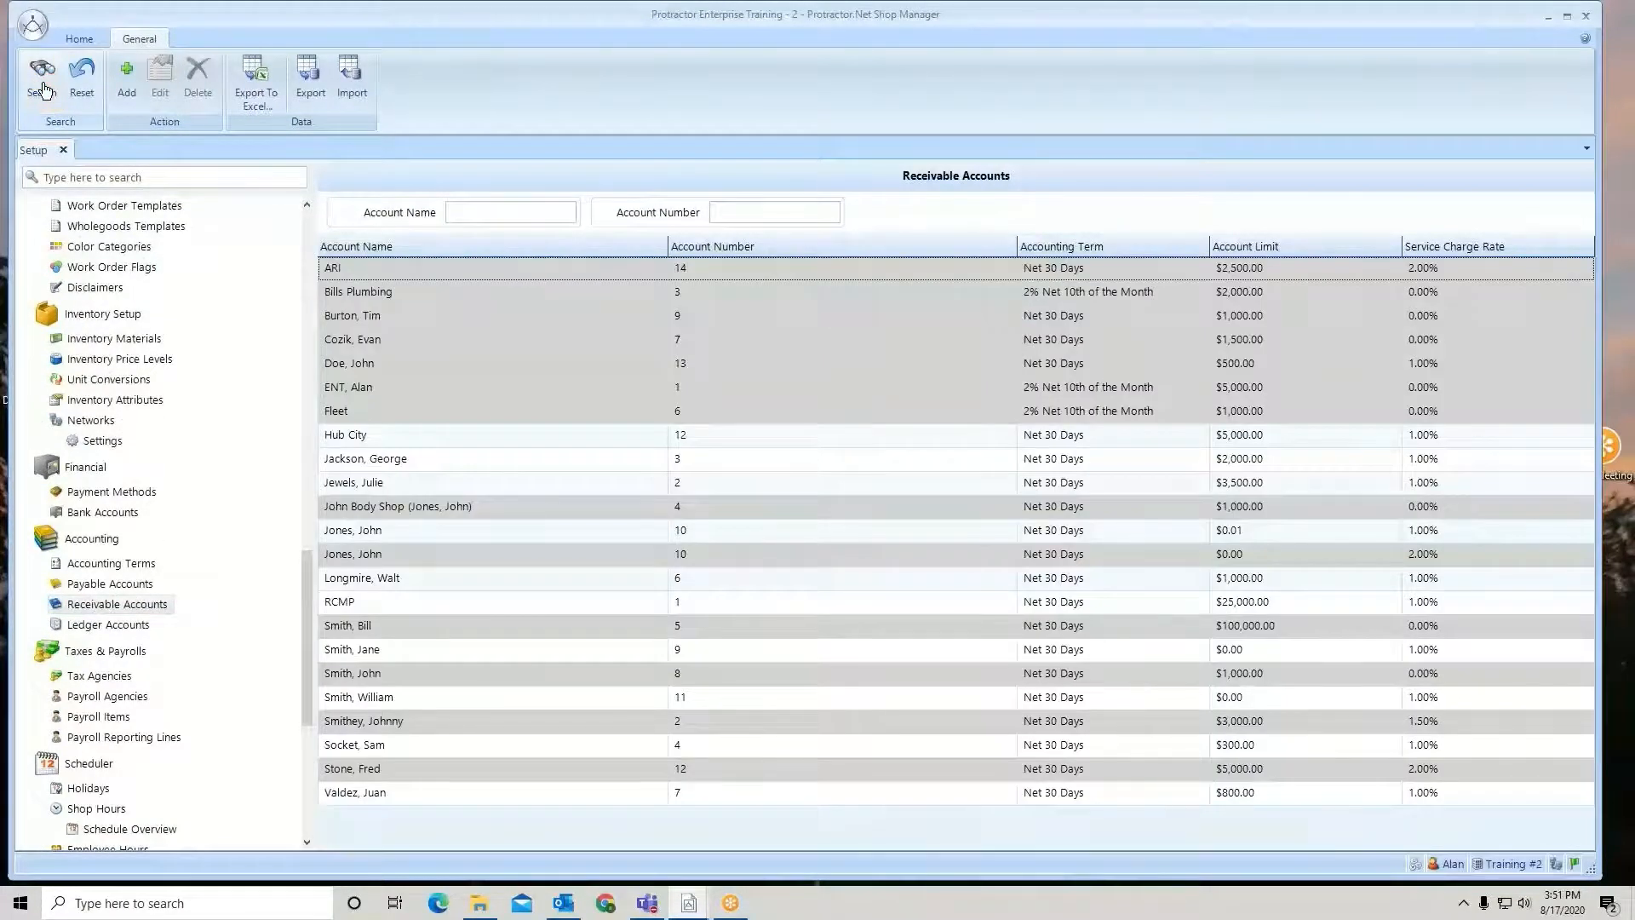
click(390, 273)
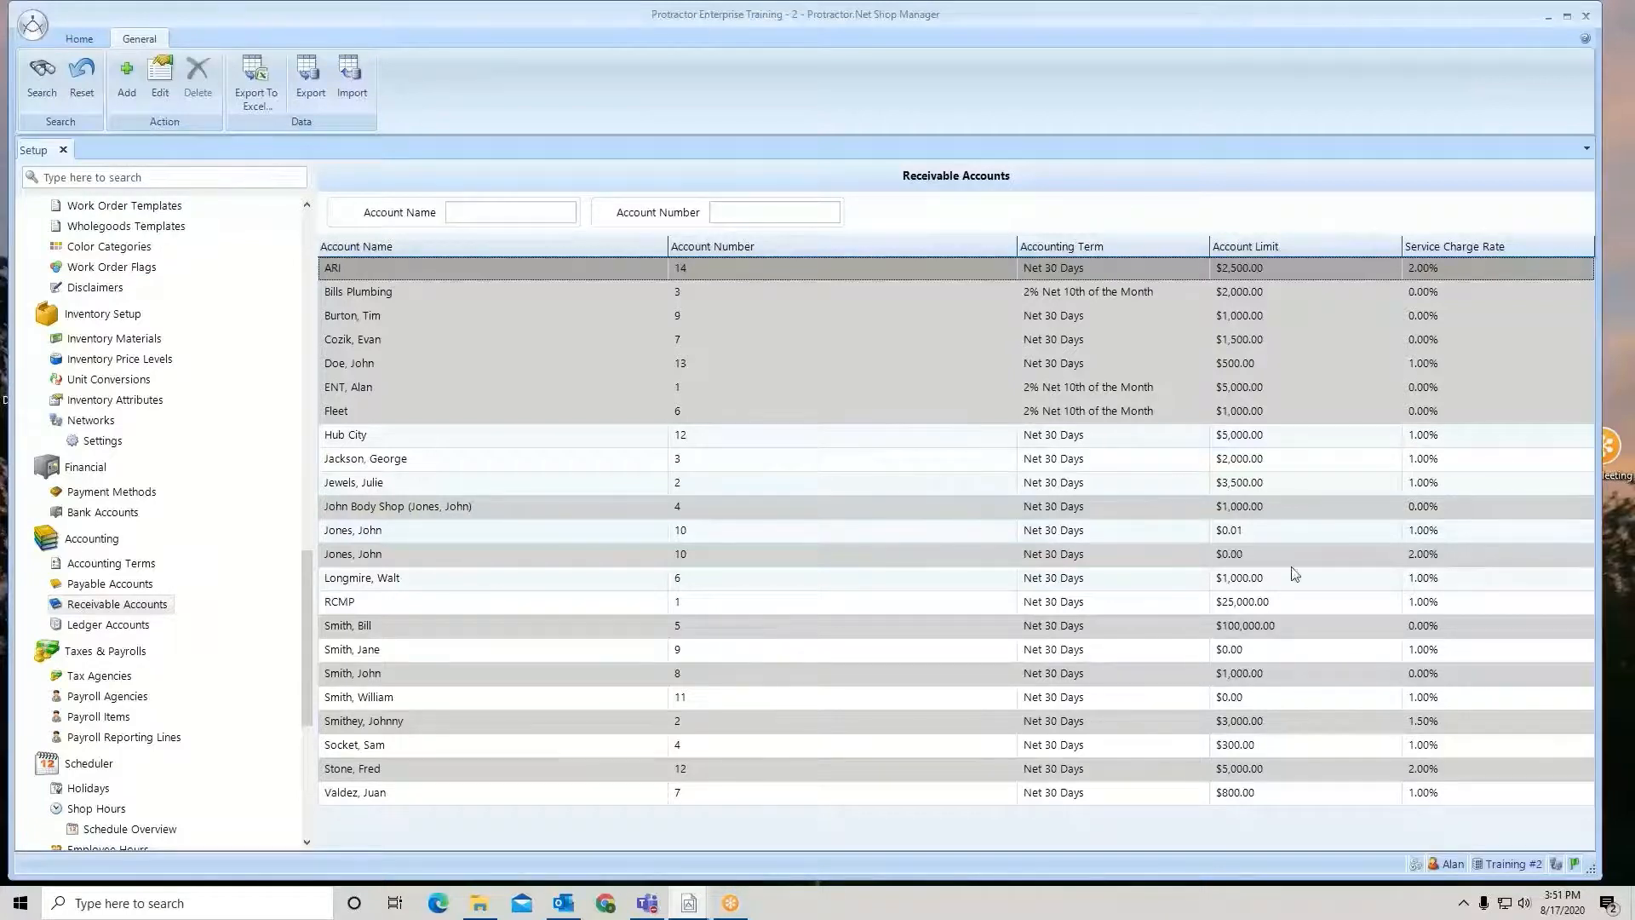
In Enterprise Setup, list all receivable accounts and open the Net 30 Days account with the $5,000.00 limit for editing.
click(1623, 549)
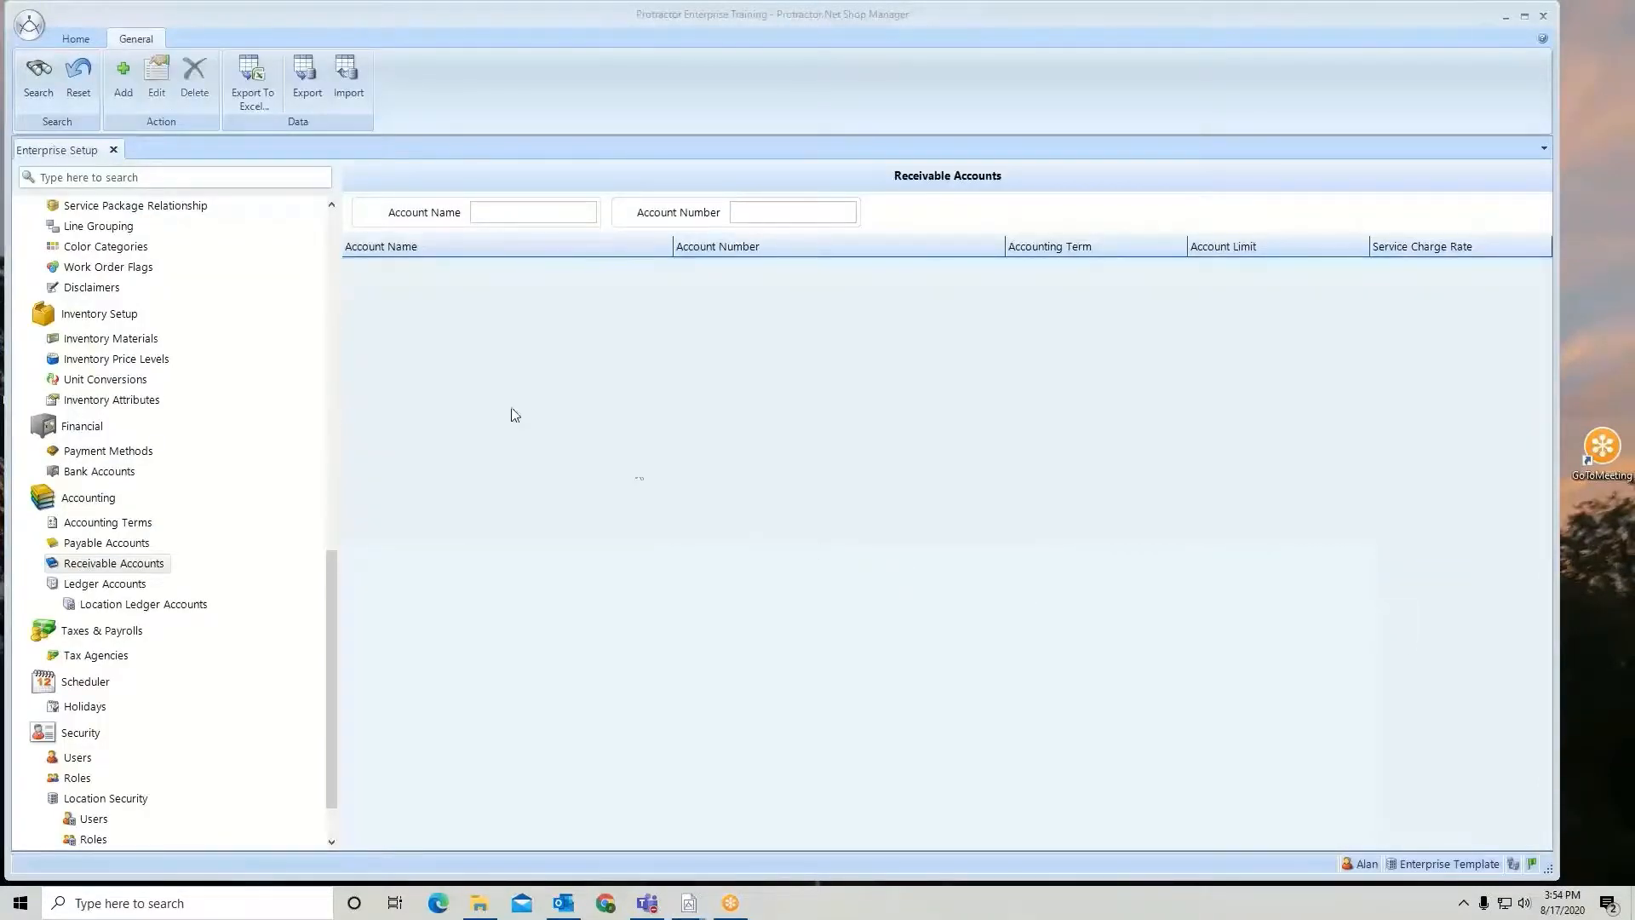
click(38, 98)
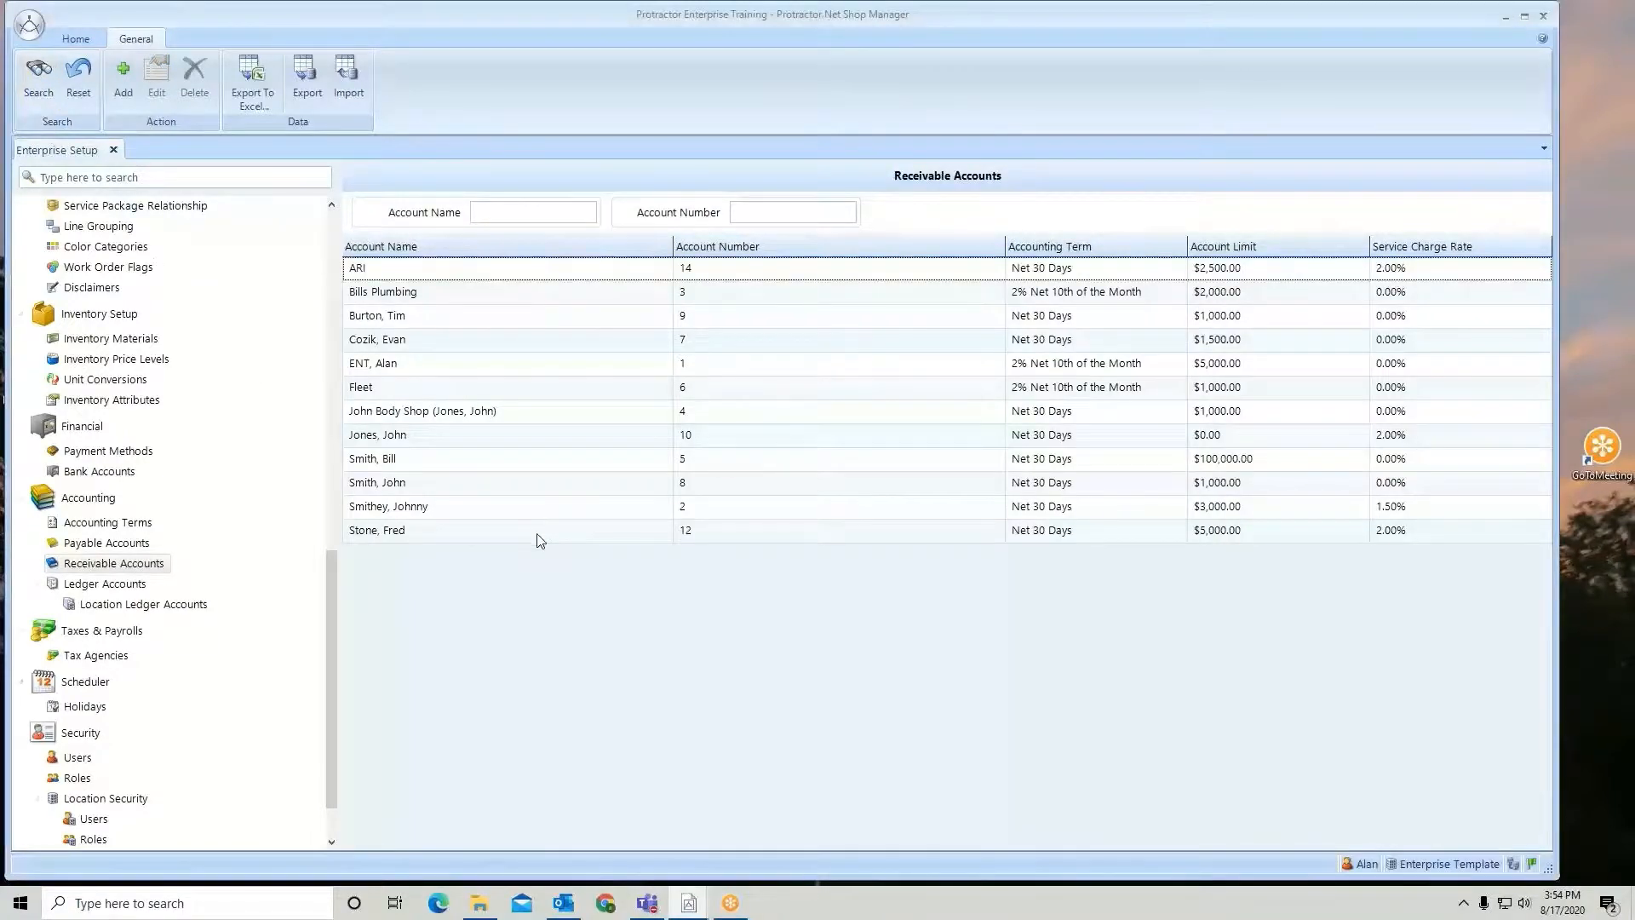
click(540, 532)
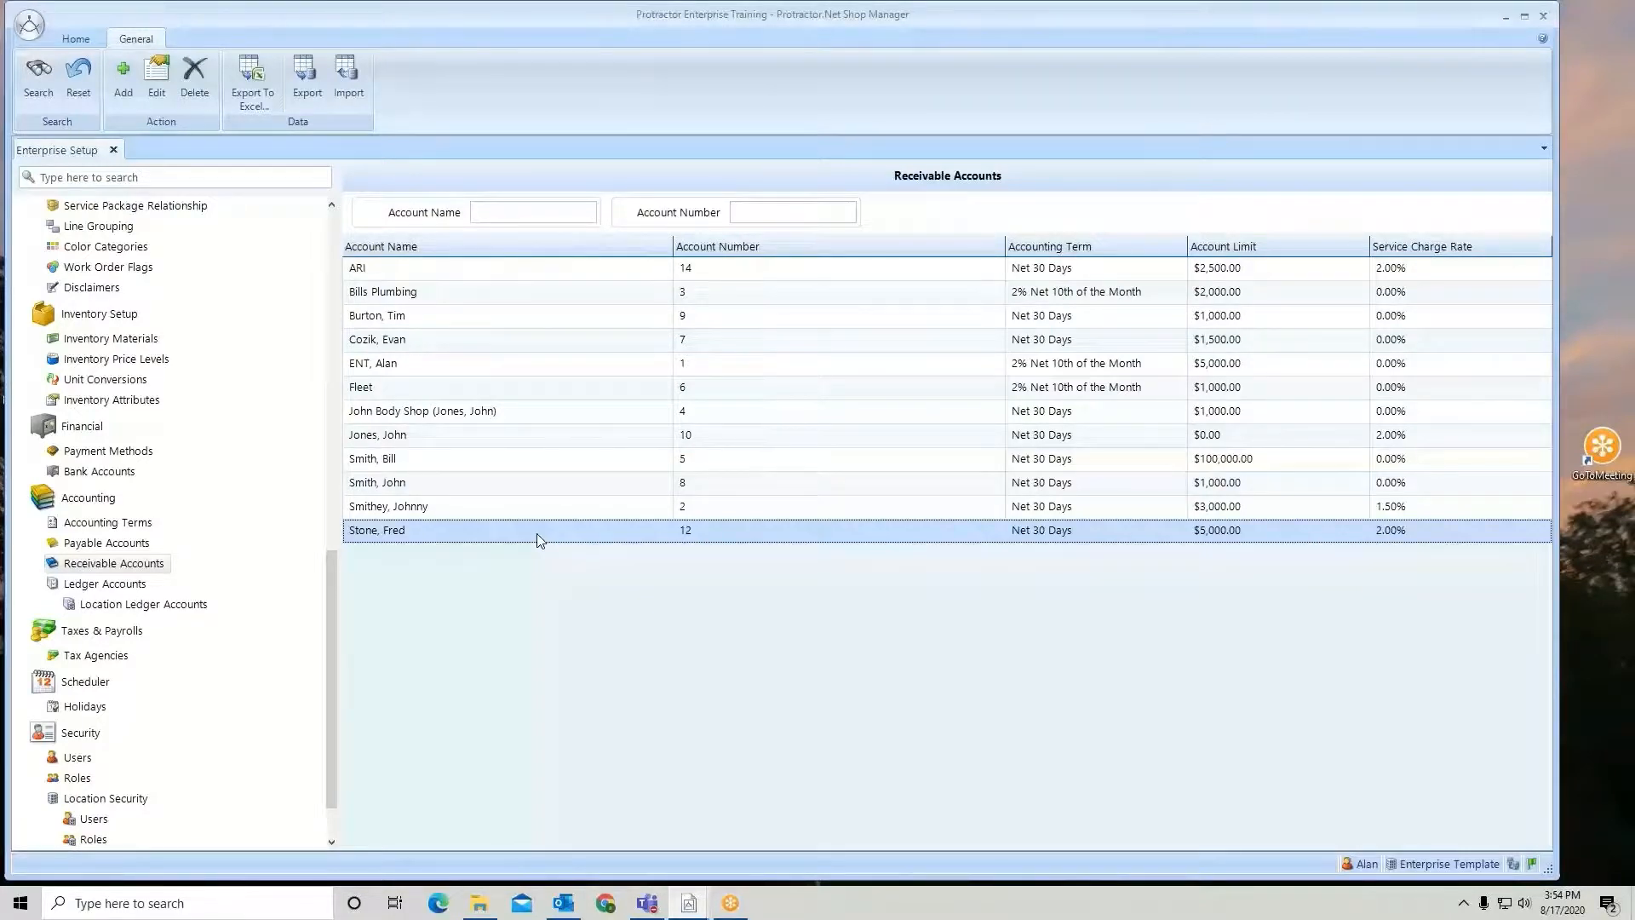
right_click(537, 533)
click(564, 562)
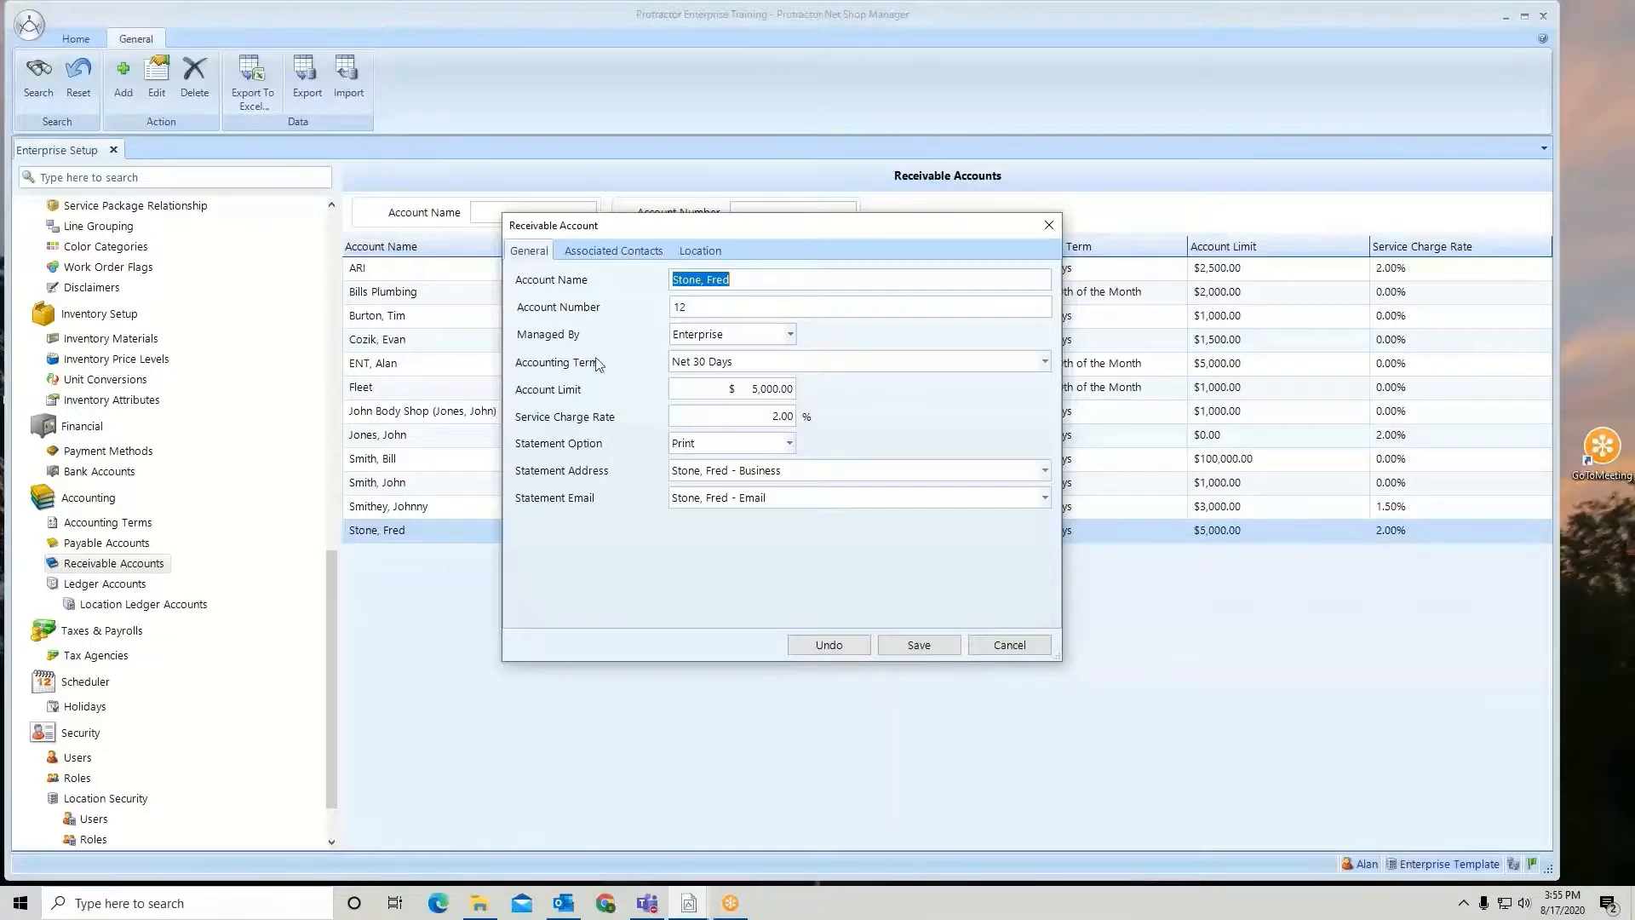
Review the opened account's locations and associated contacts, then close it without saving.
click(700, 252)
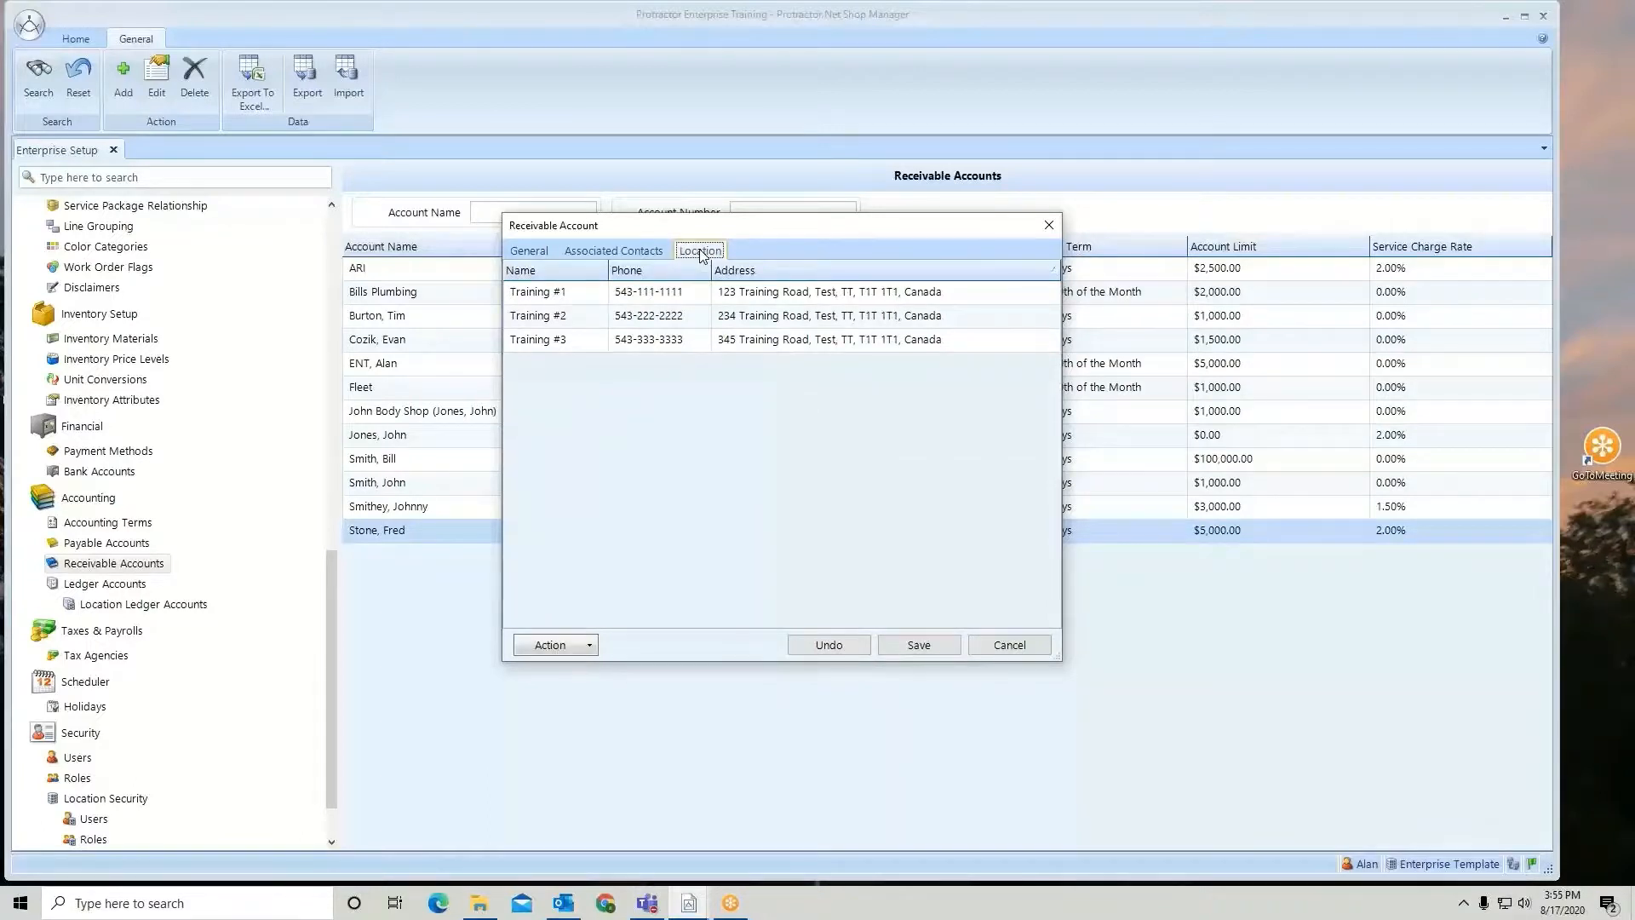
click(598, 250)
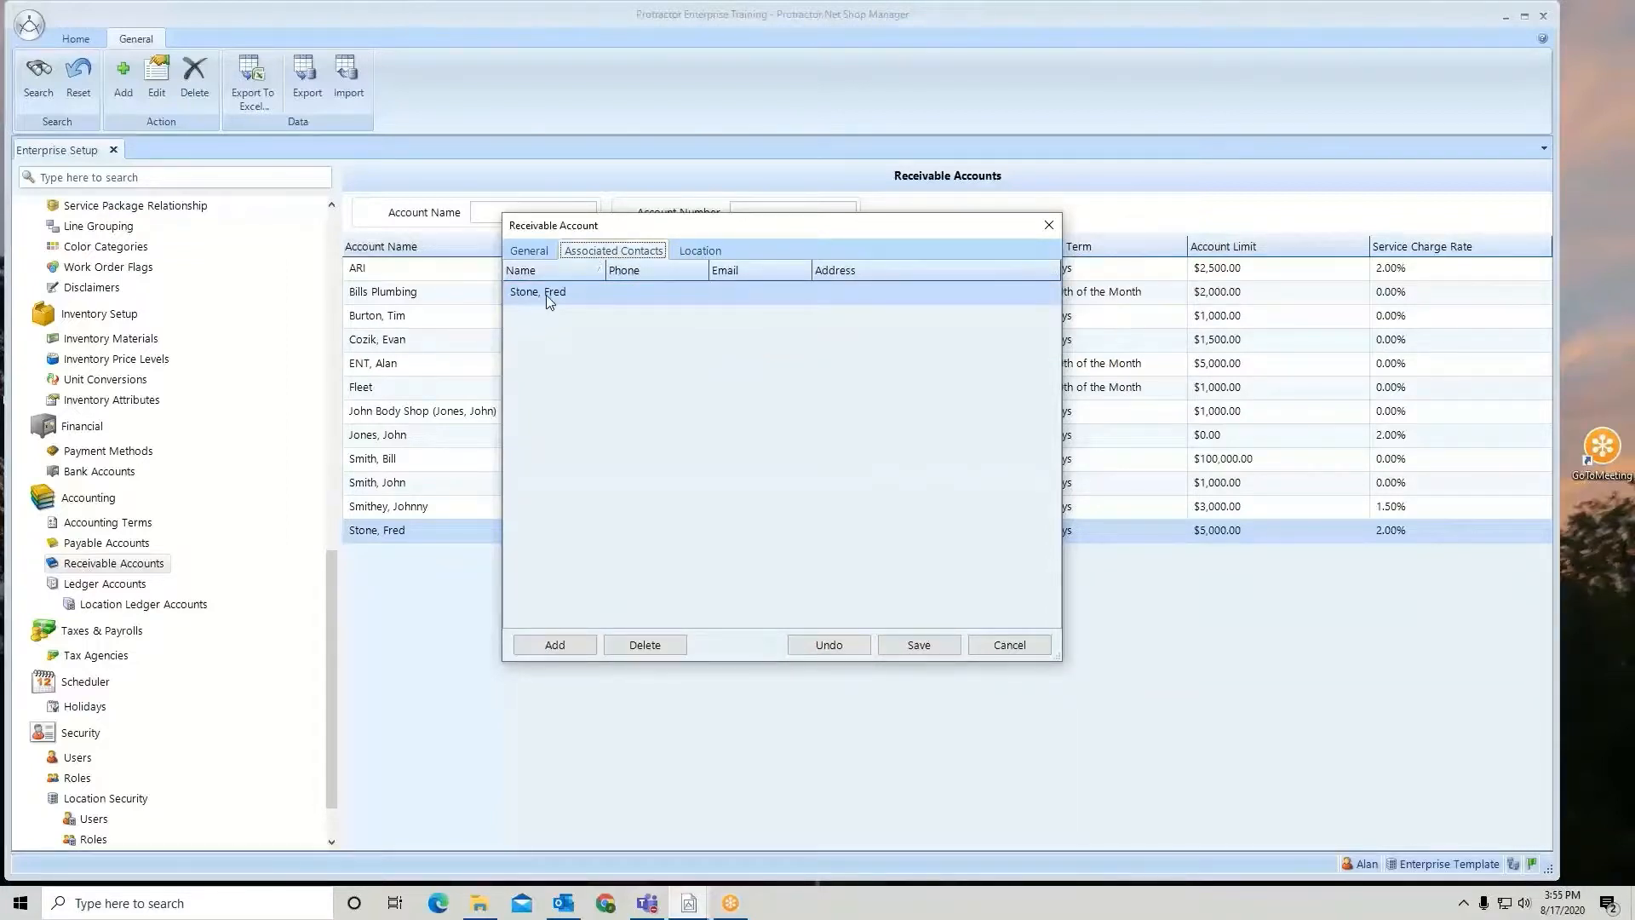
click(1013, 646)
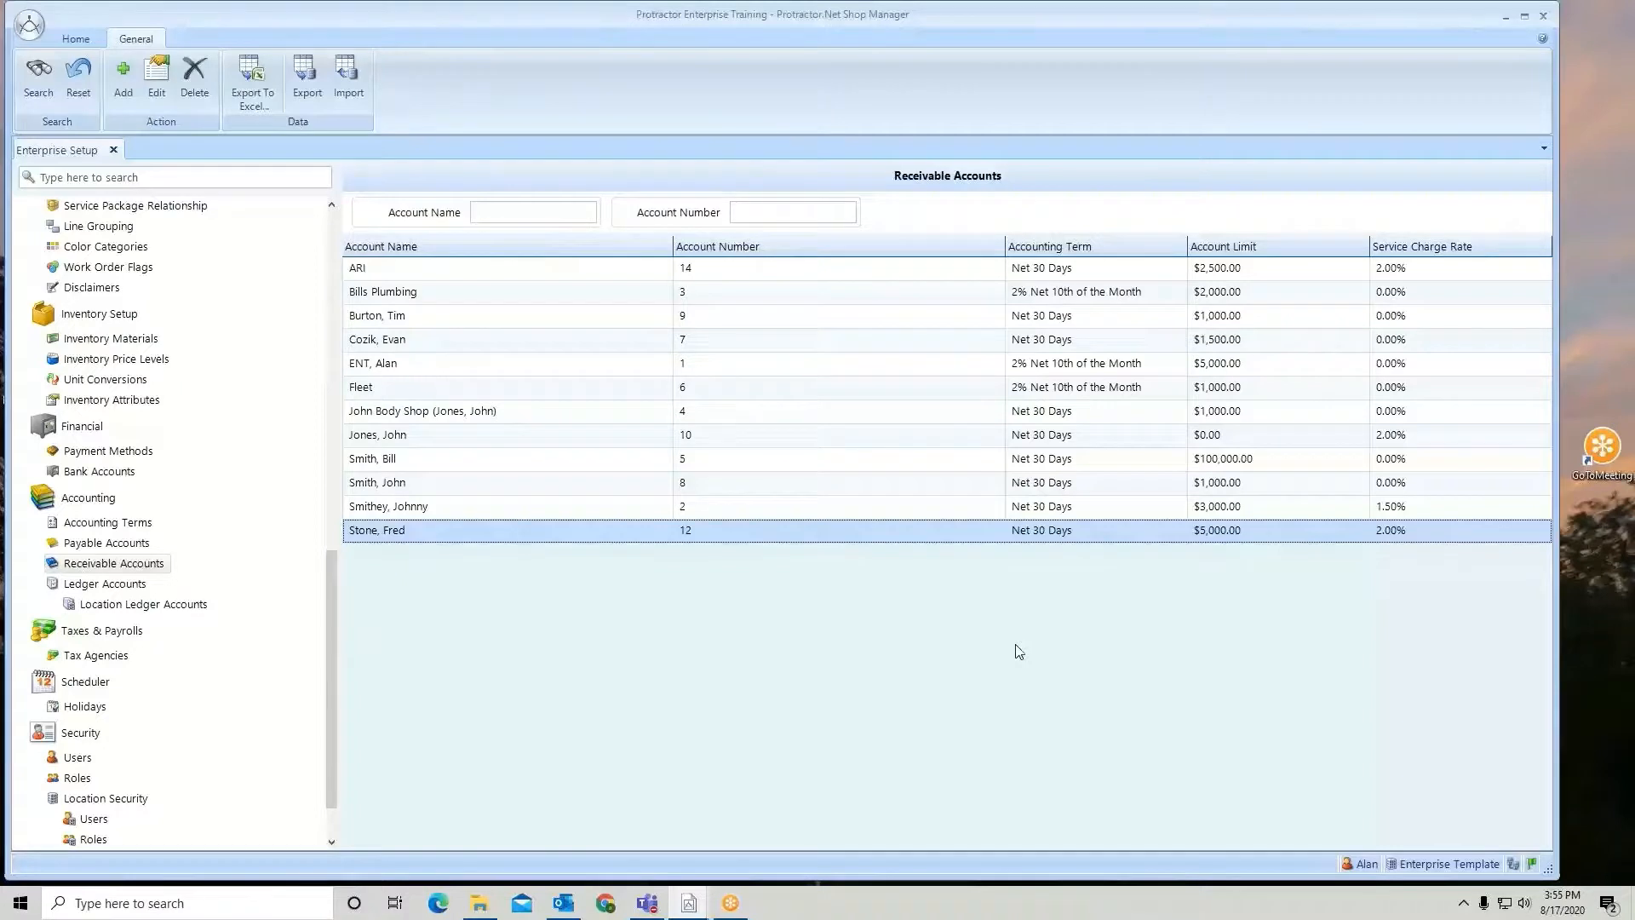
Search the enterprise contacts by surname for the Training #2 customer and open that contact for editing.
click(75, 40)
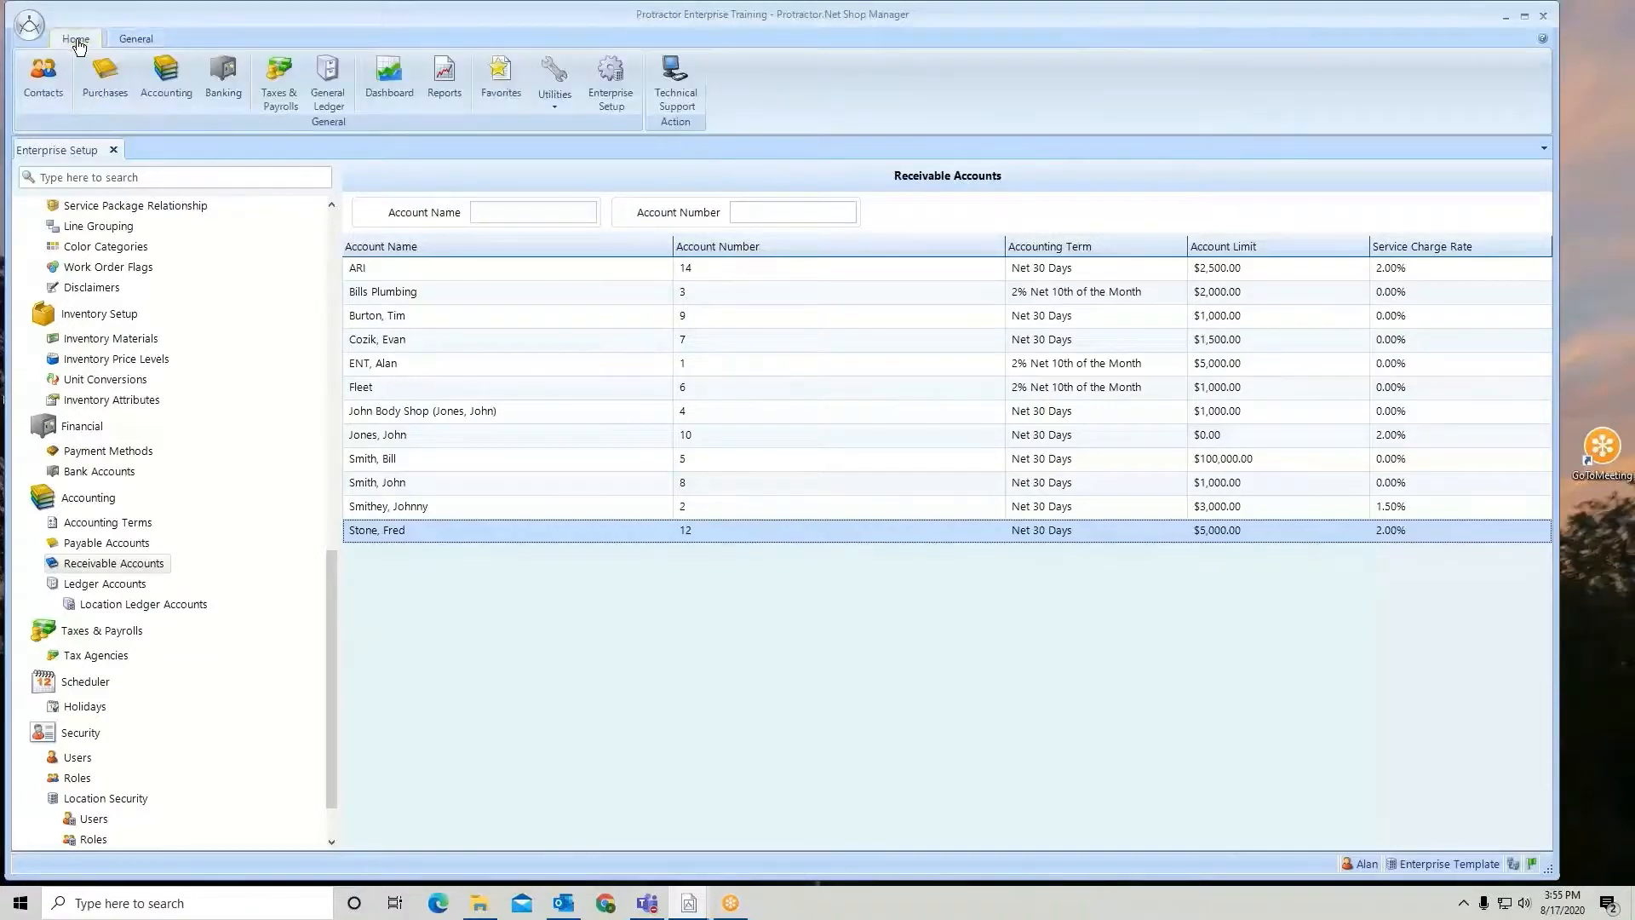
click(43, 89)
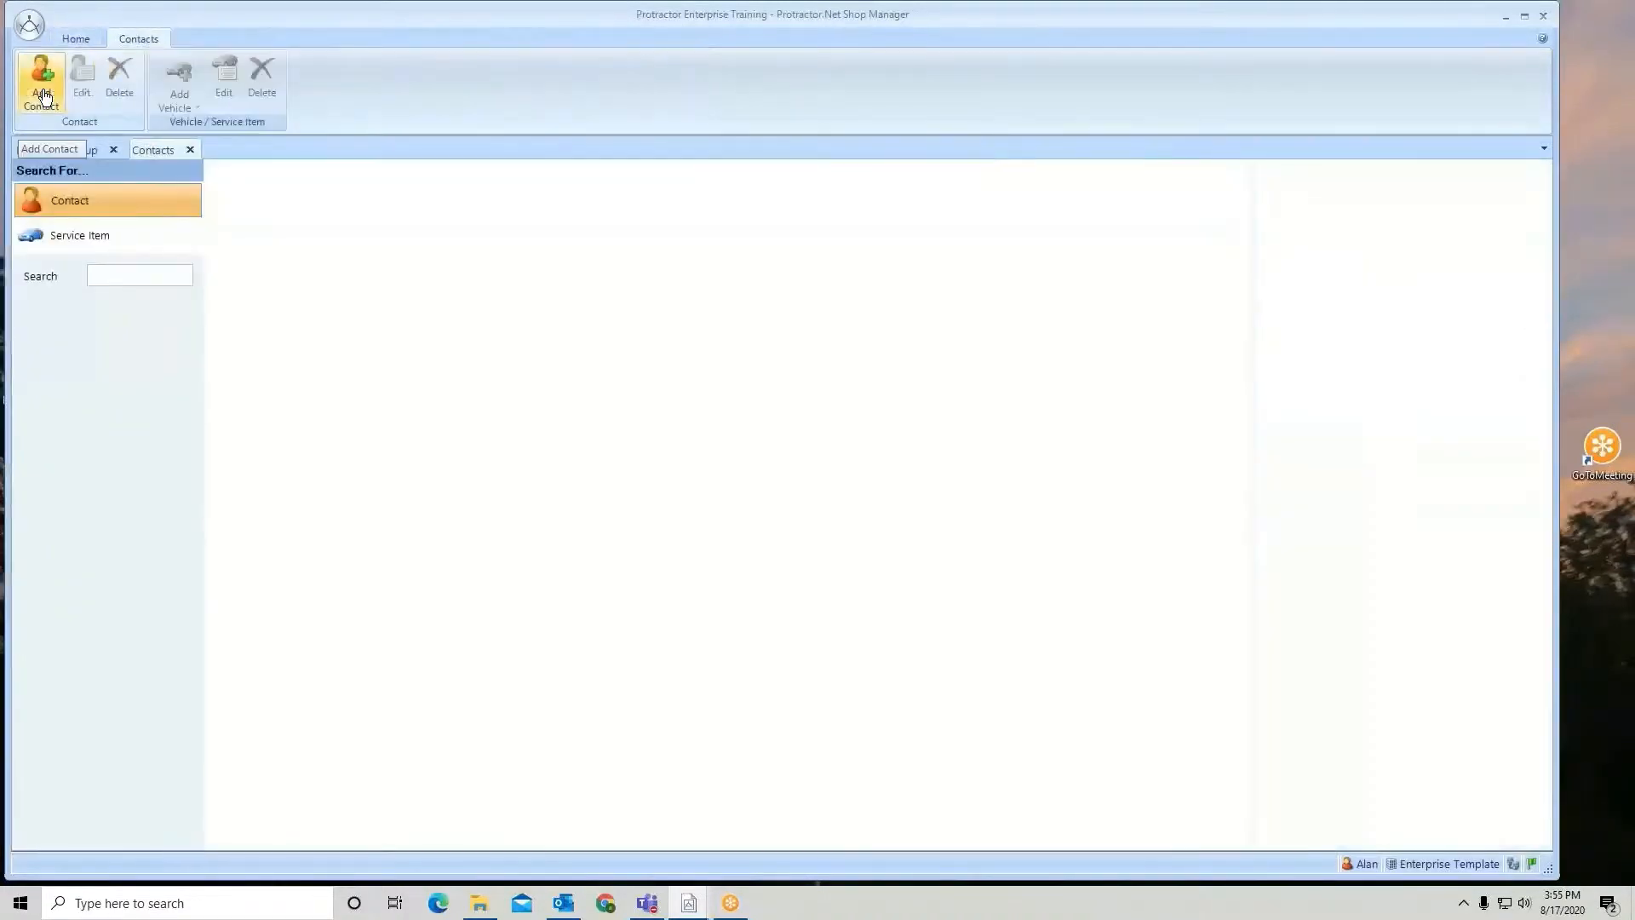
text(doe)
click(265, 170)
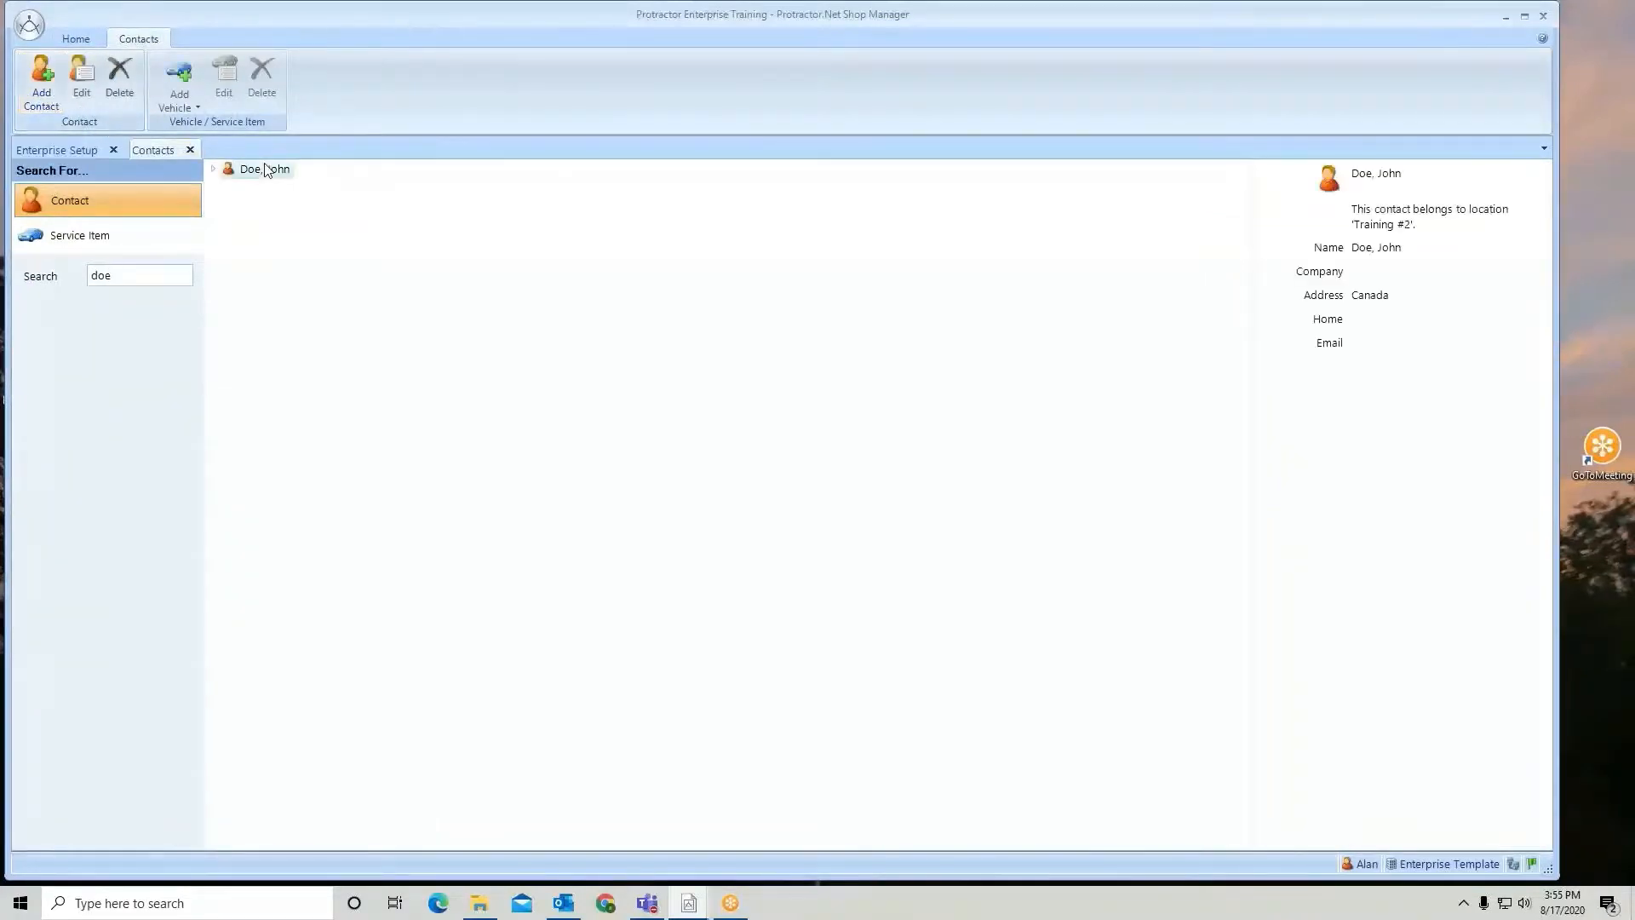
right_click(265, 169)
click(294, 190)
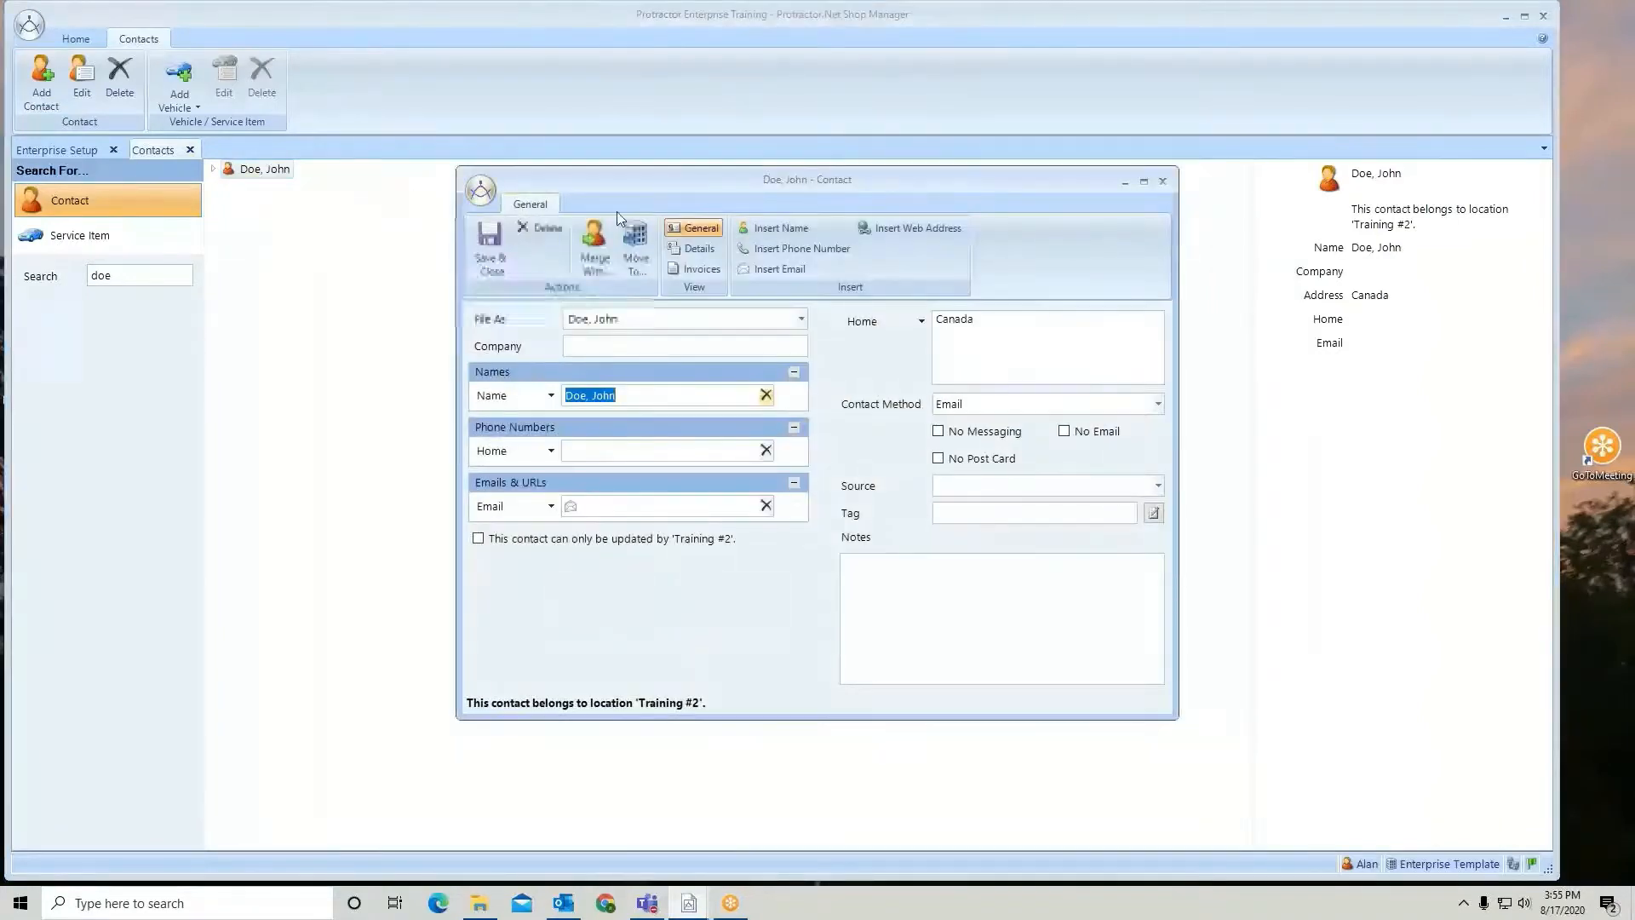
Review the contact's receivable account settings and assigned location, close both without saving, and return to Enterprise Setup's receivable accounts.
click(700, 249)
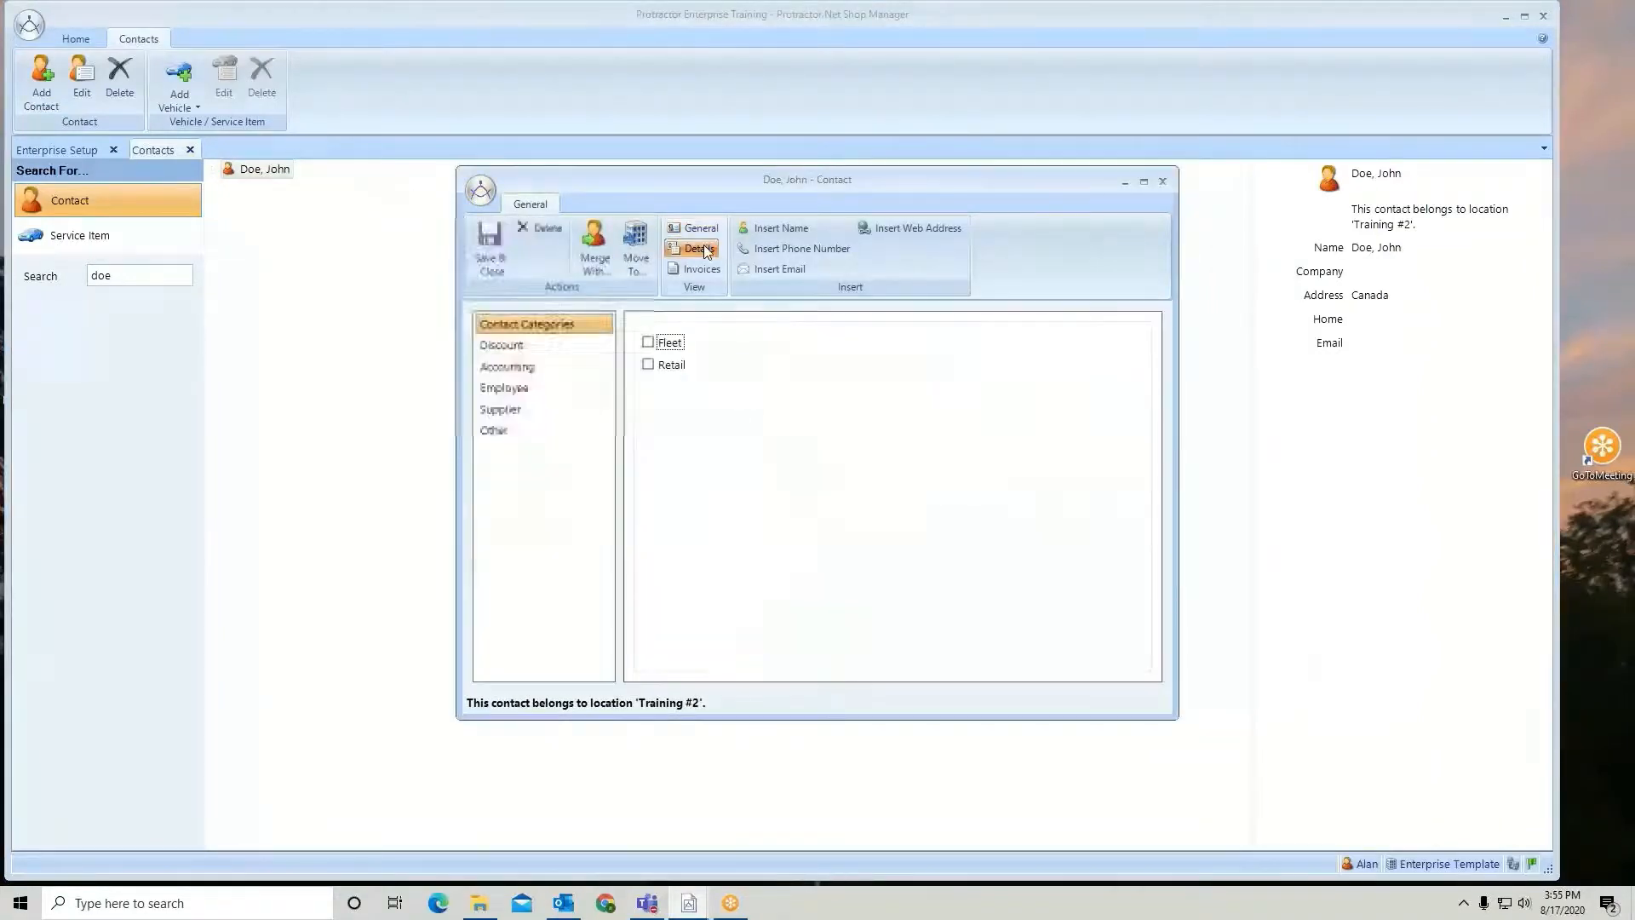
click(535, 366)
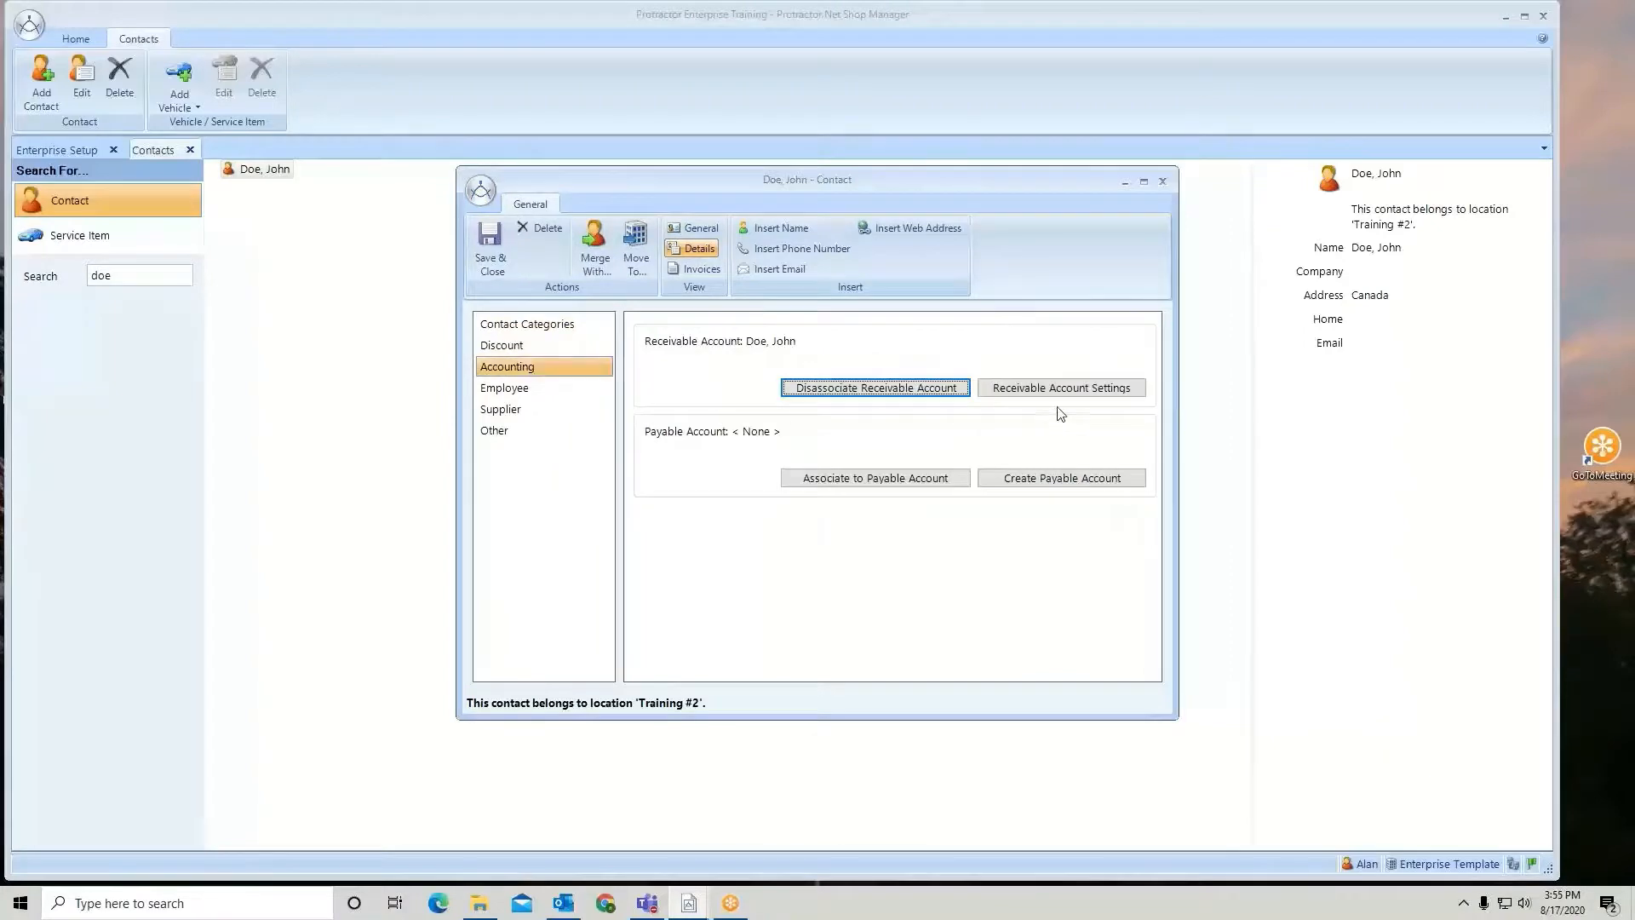
click(1075, 390)
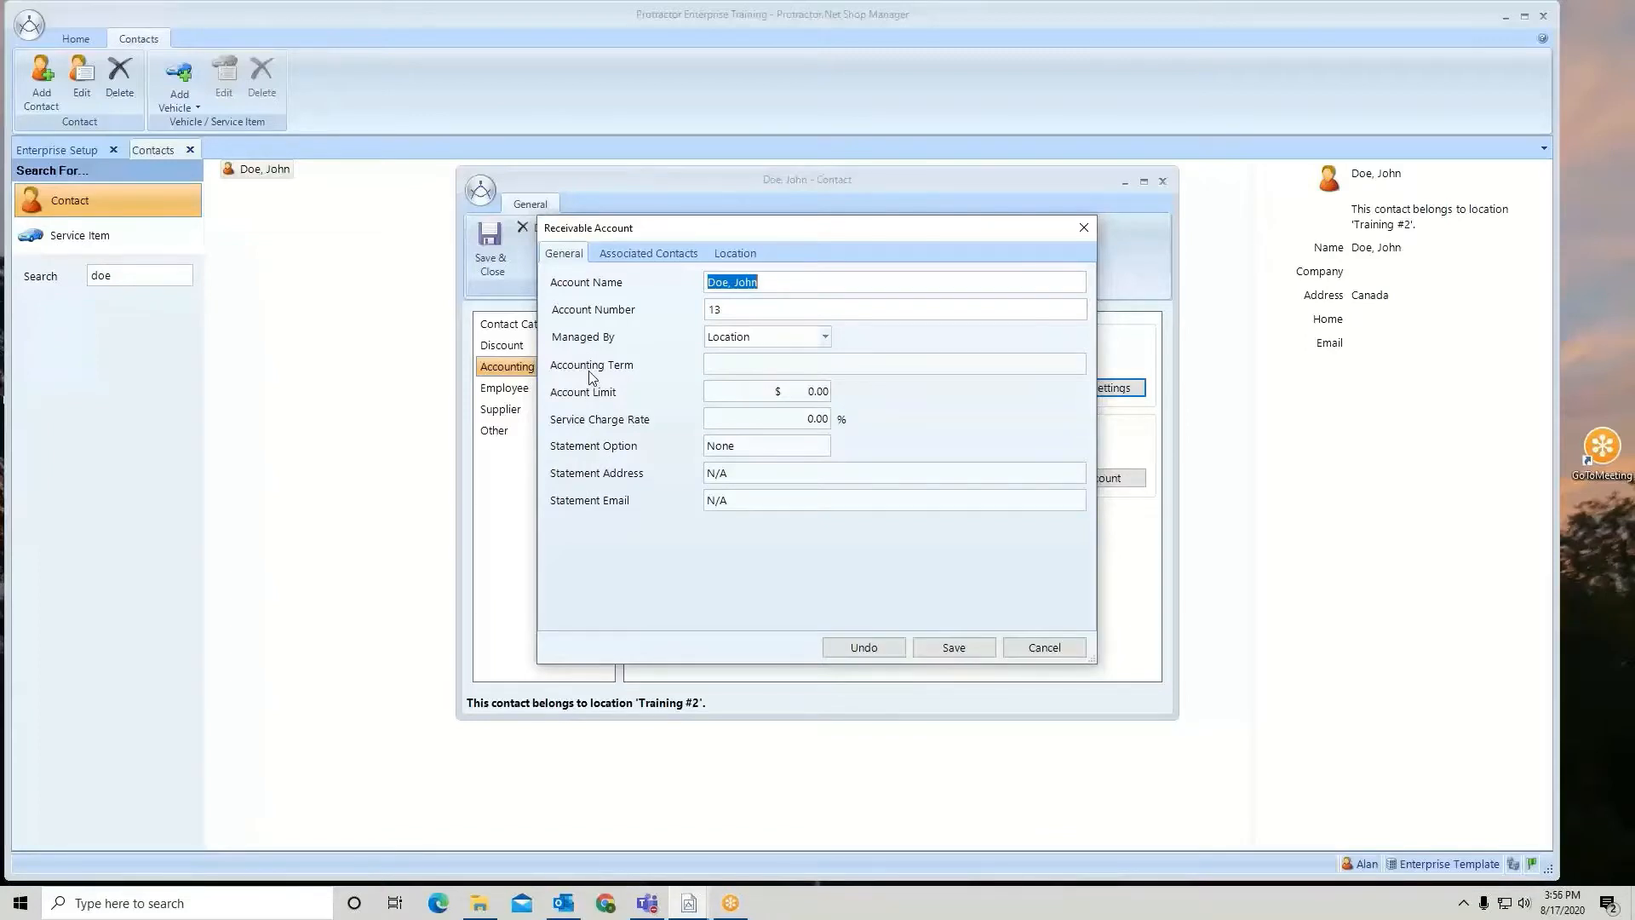
click(732, 255)
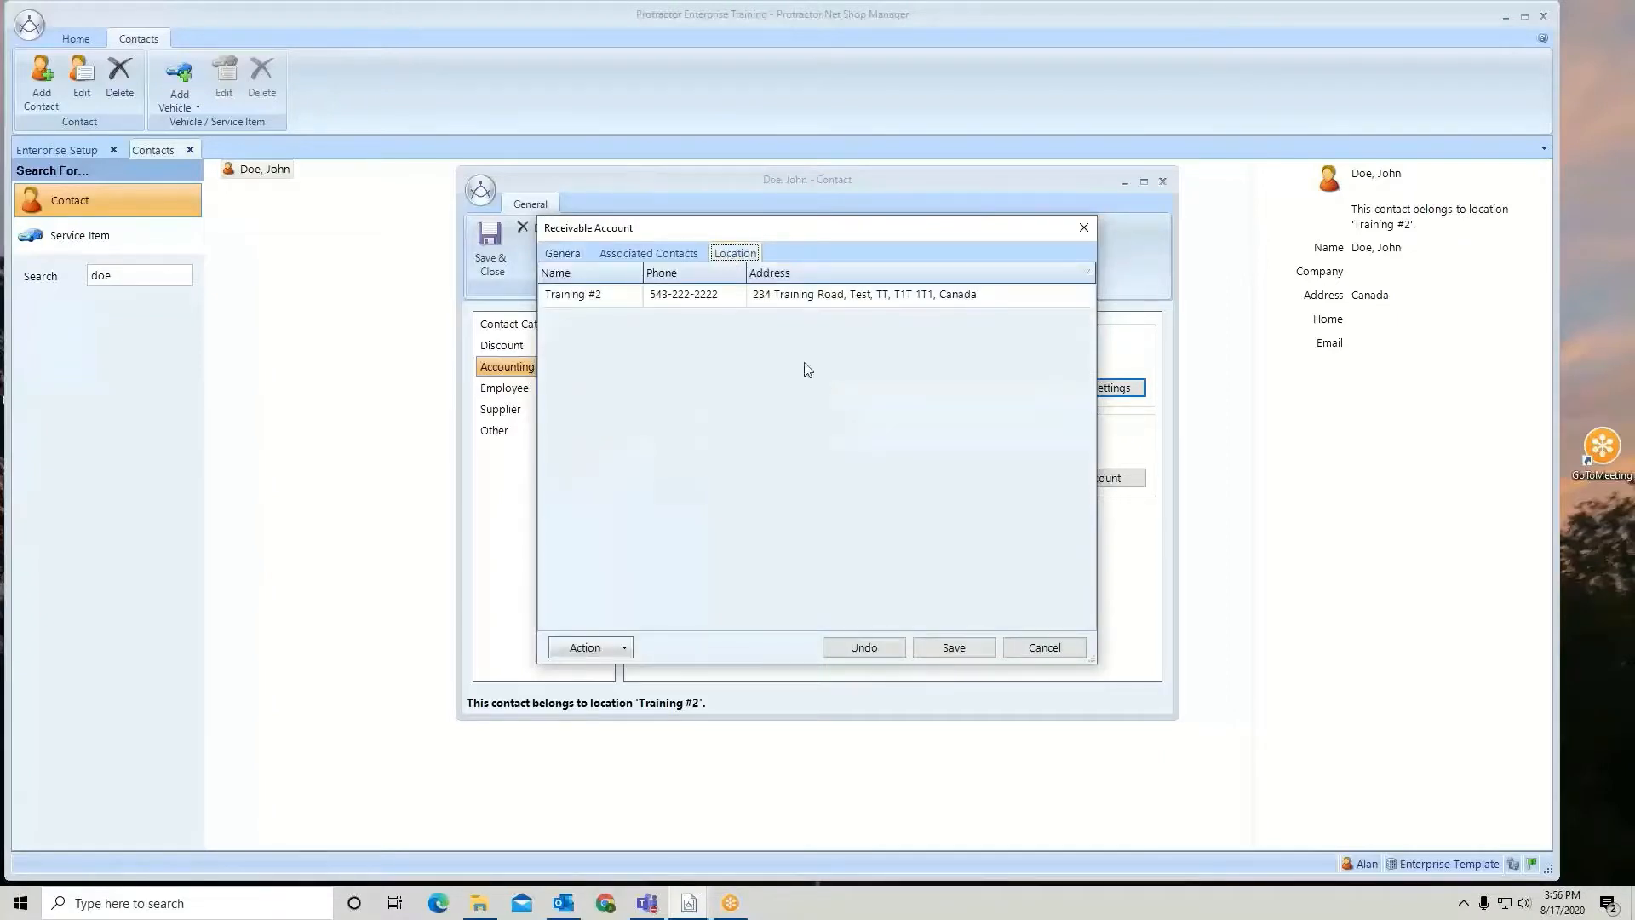
click(1053, 651)
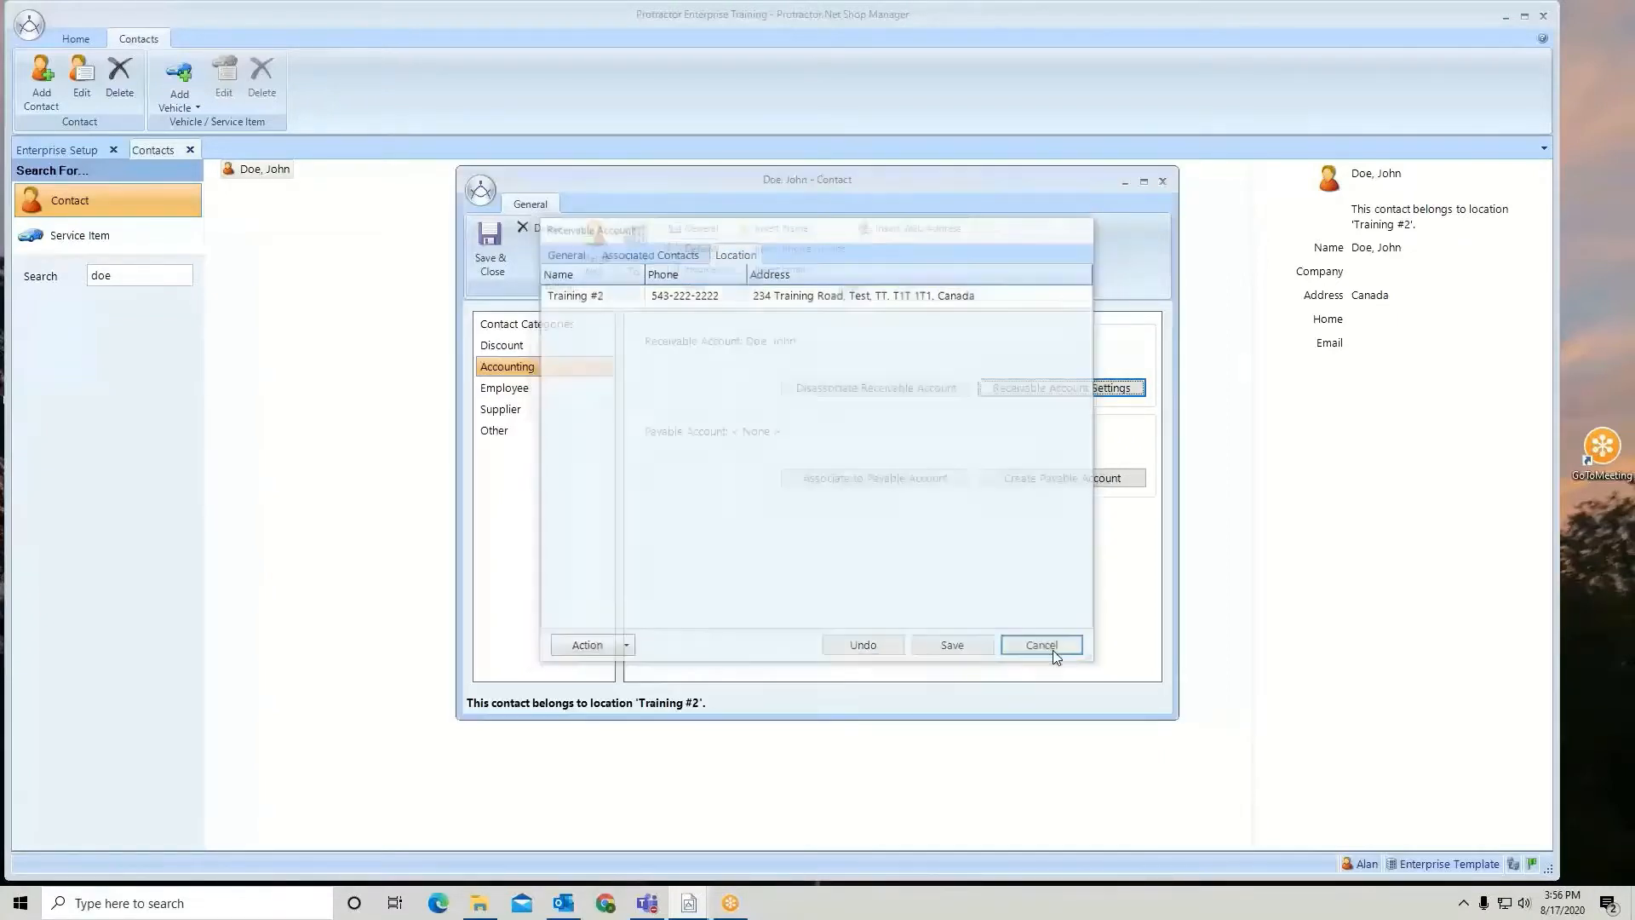
click(1163, 181)
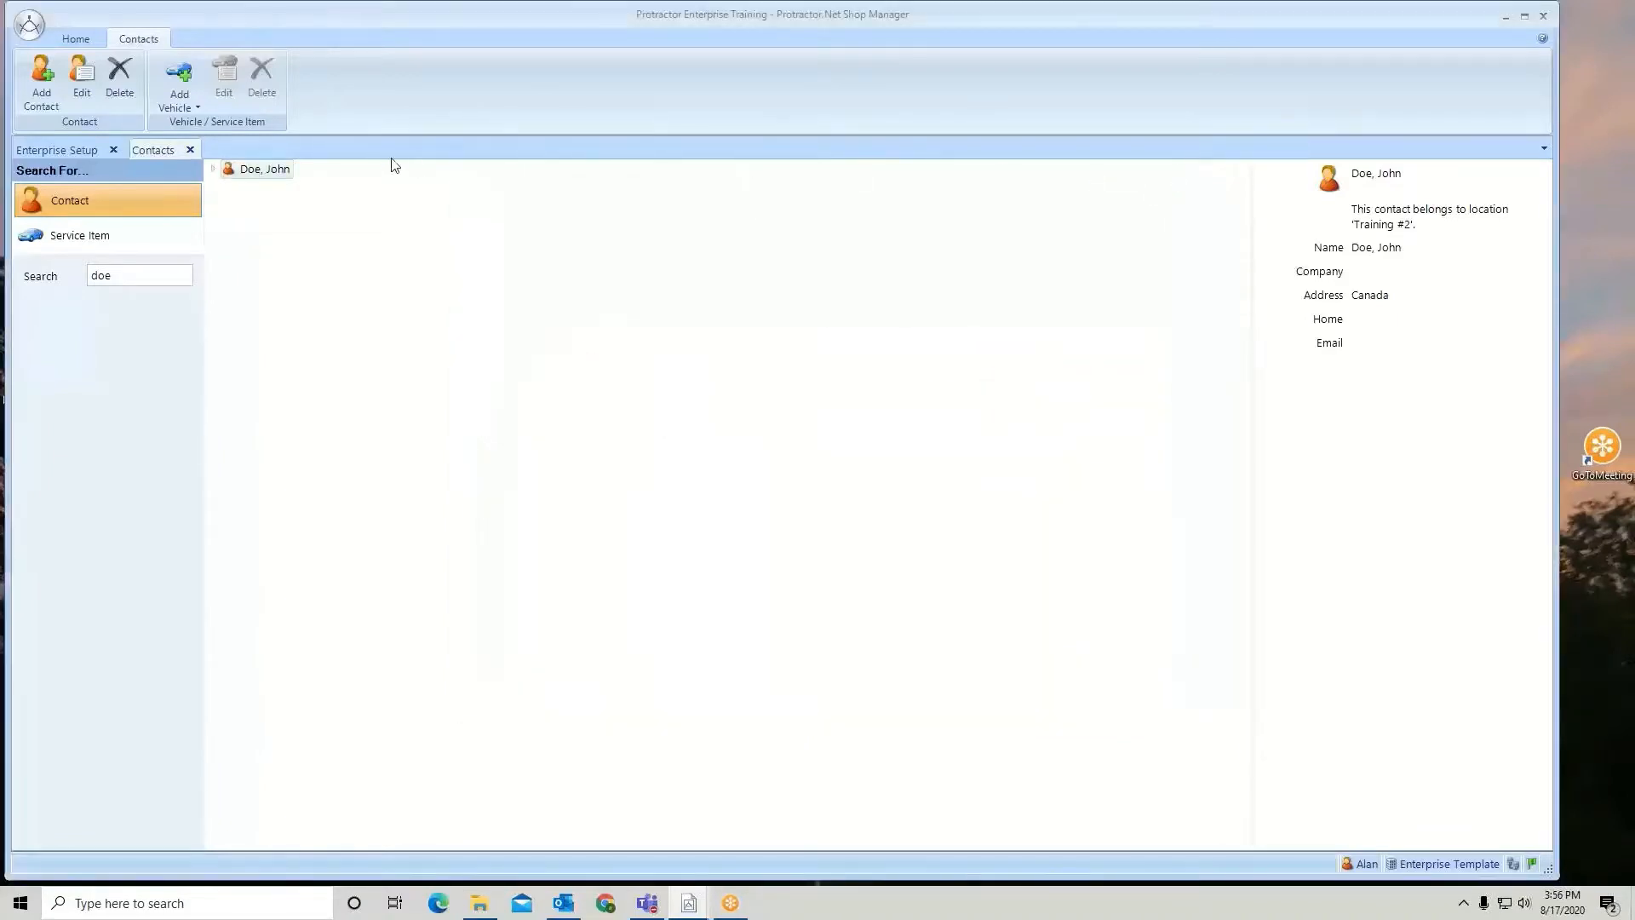
click(52, 151)
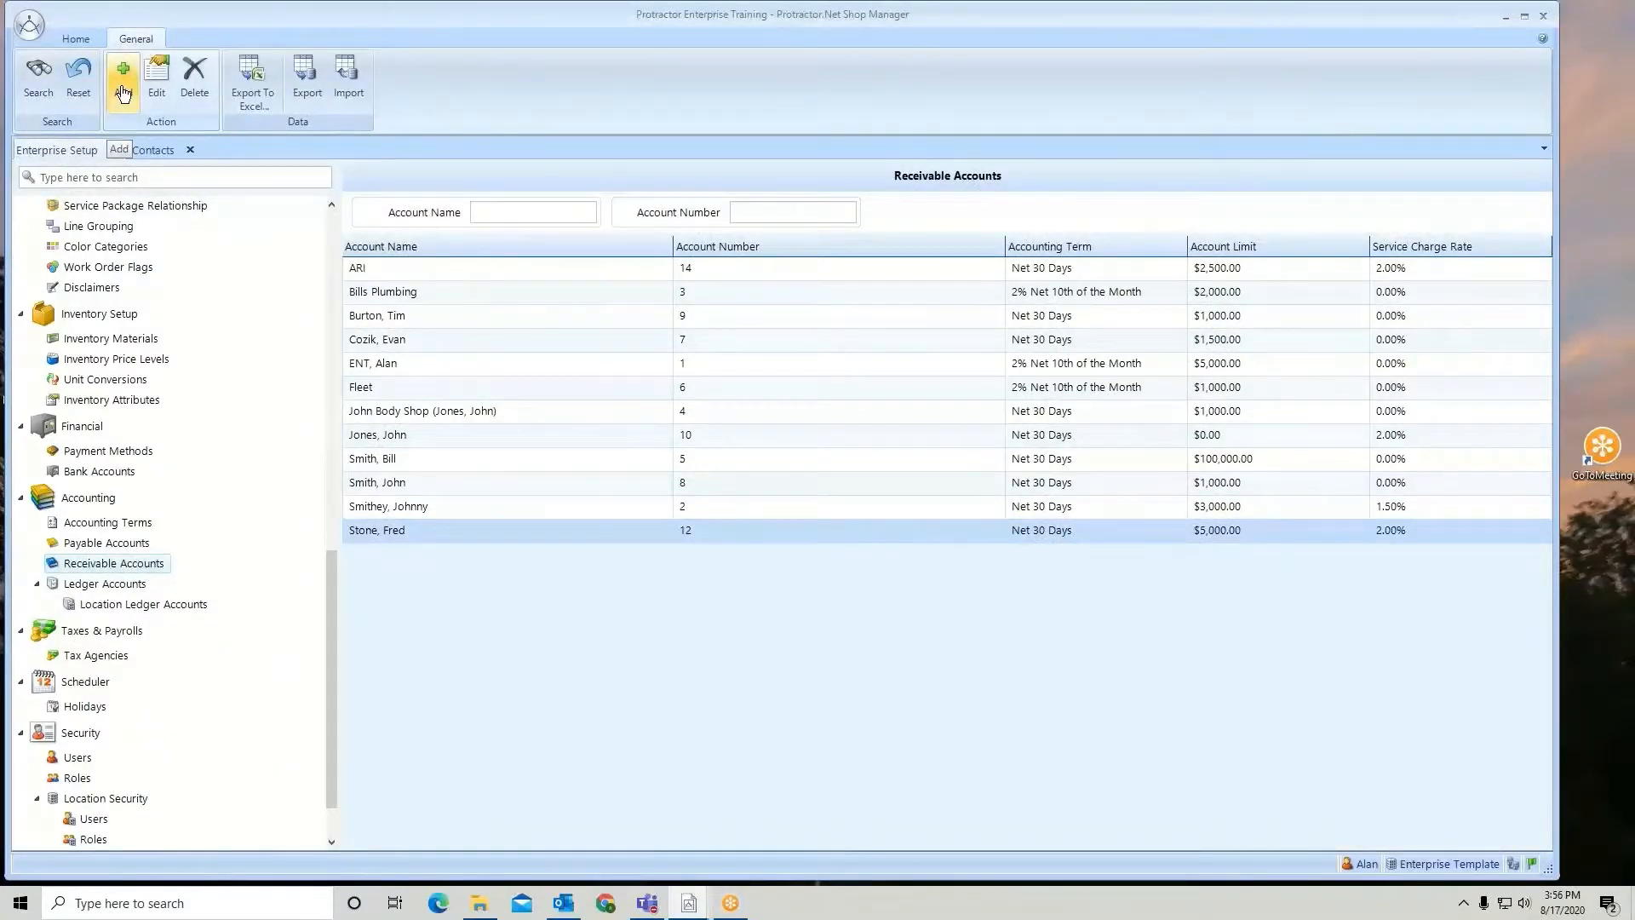
Open the ARI receivable account for editing and review its associated contacts and assigned locations.
click(370, 272)
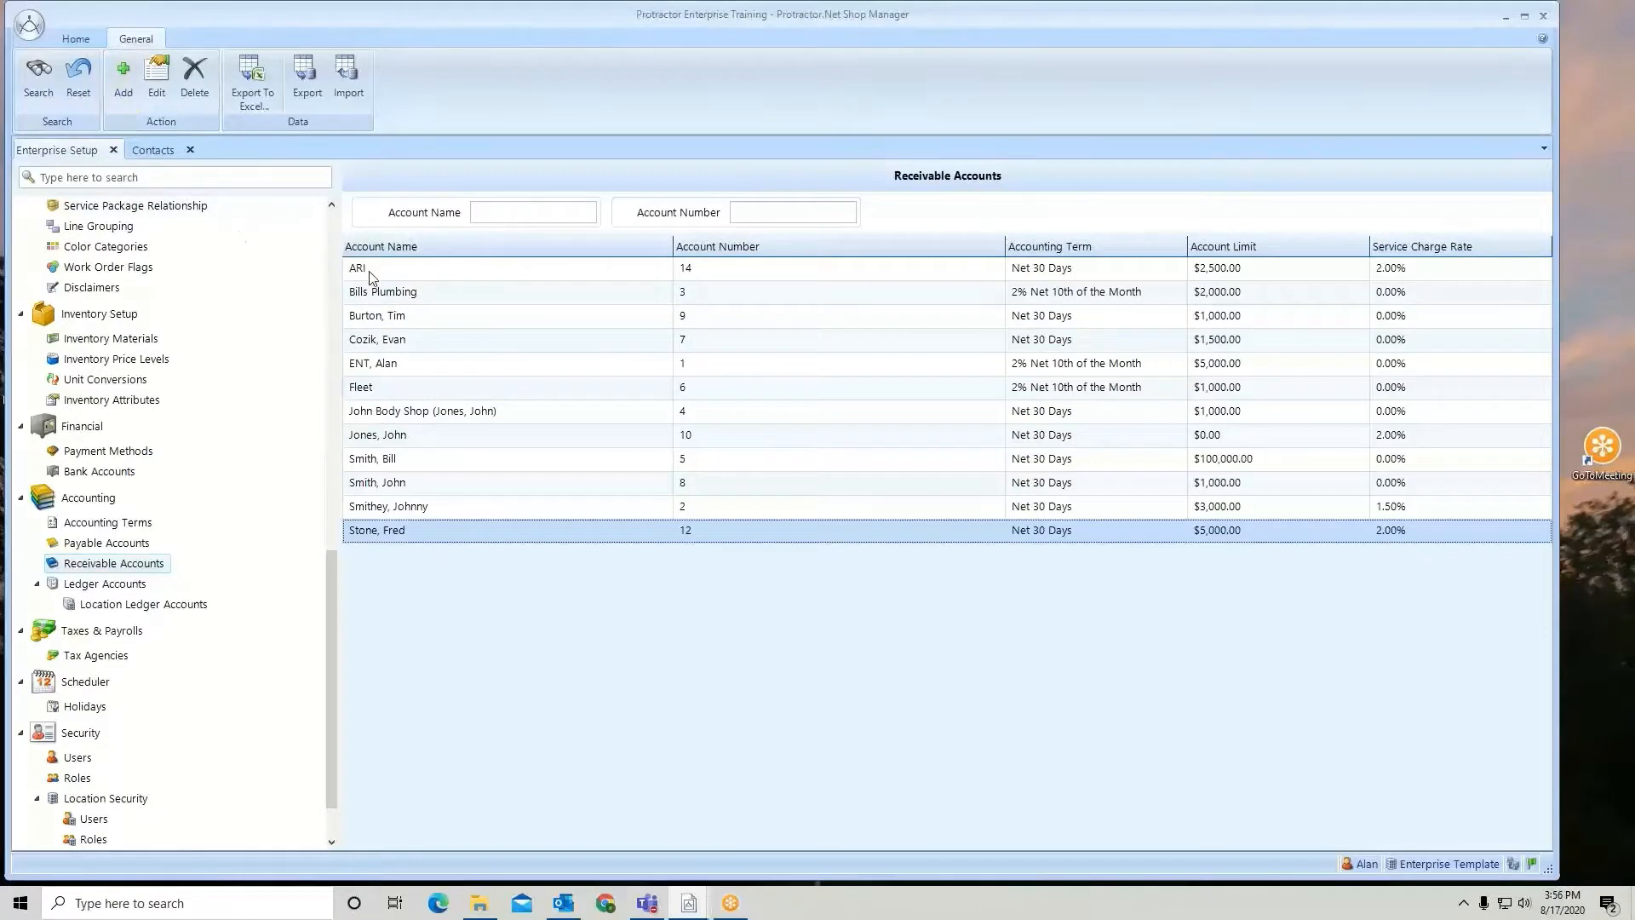
click(369, 271)
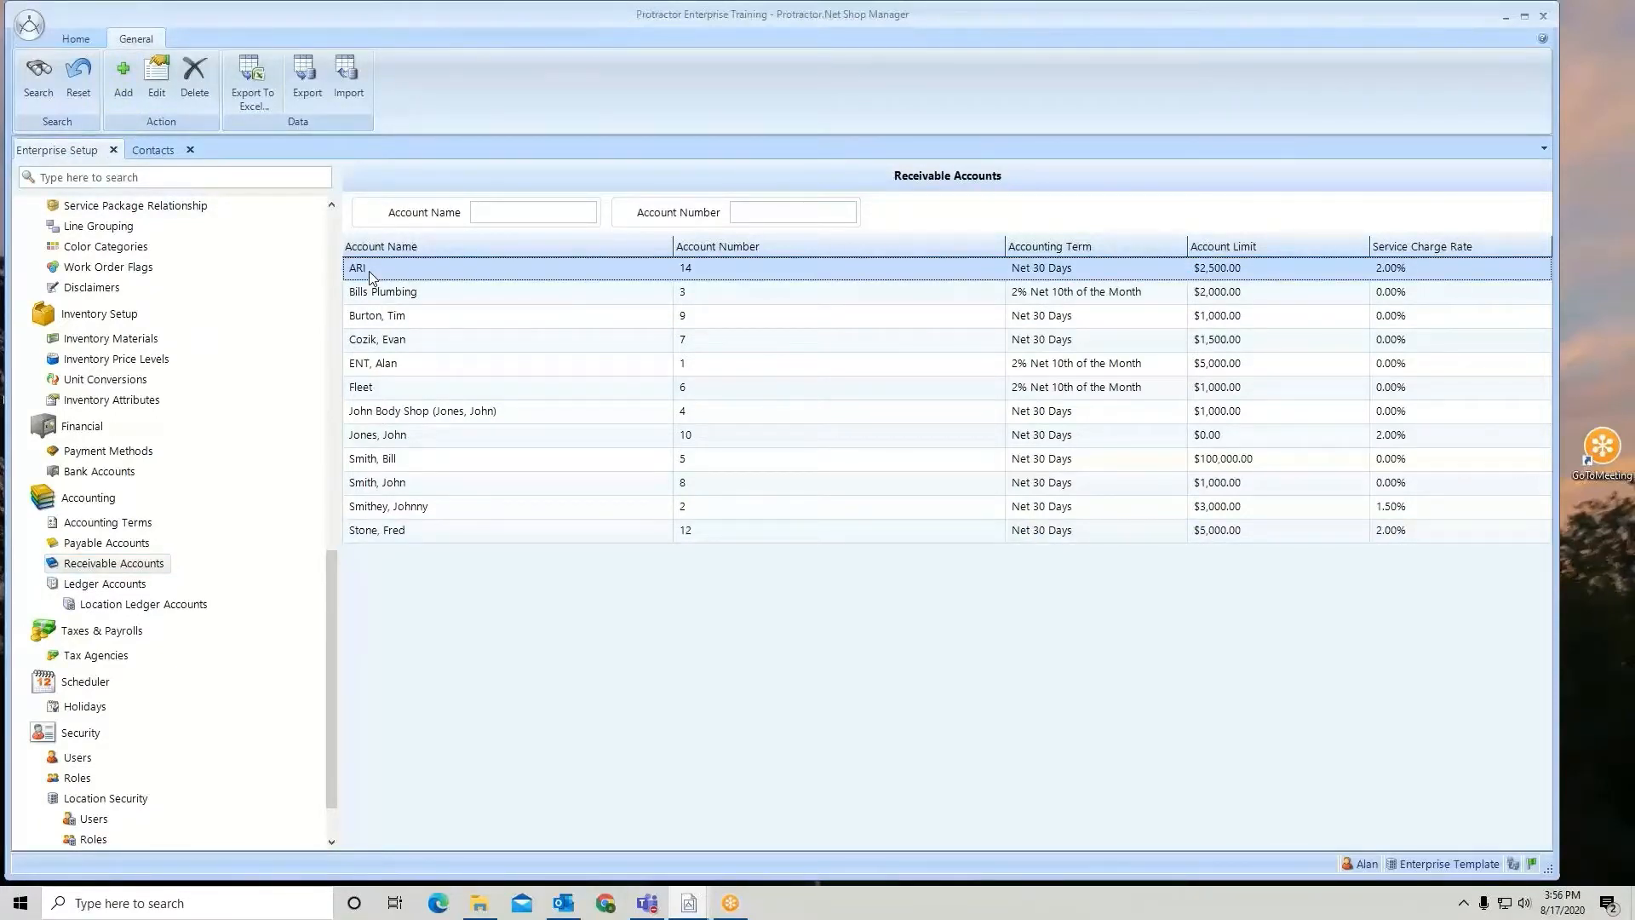
right_click(369, 274)
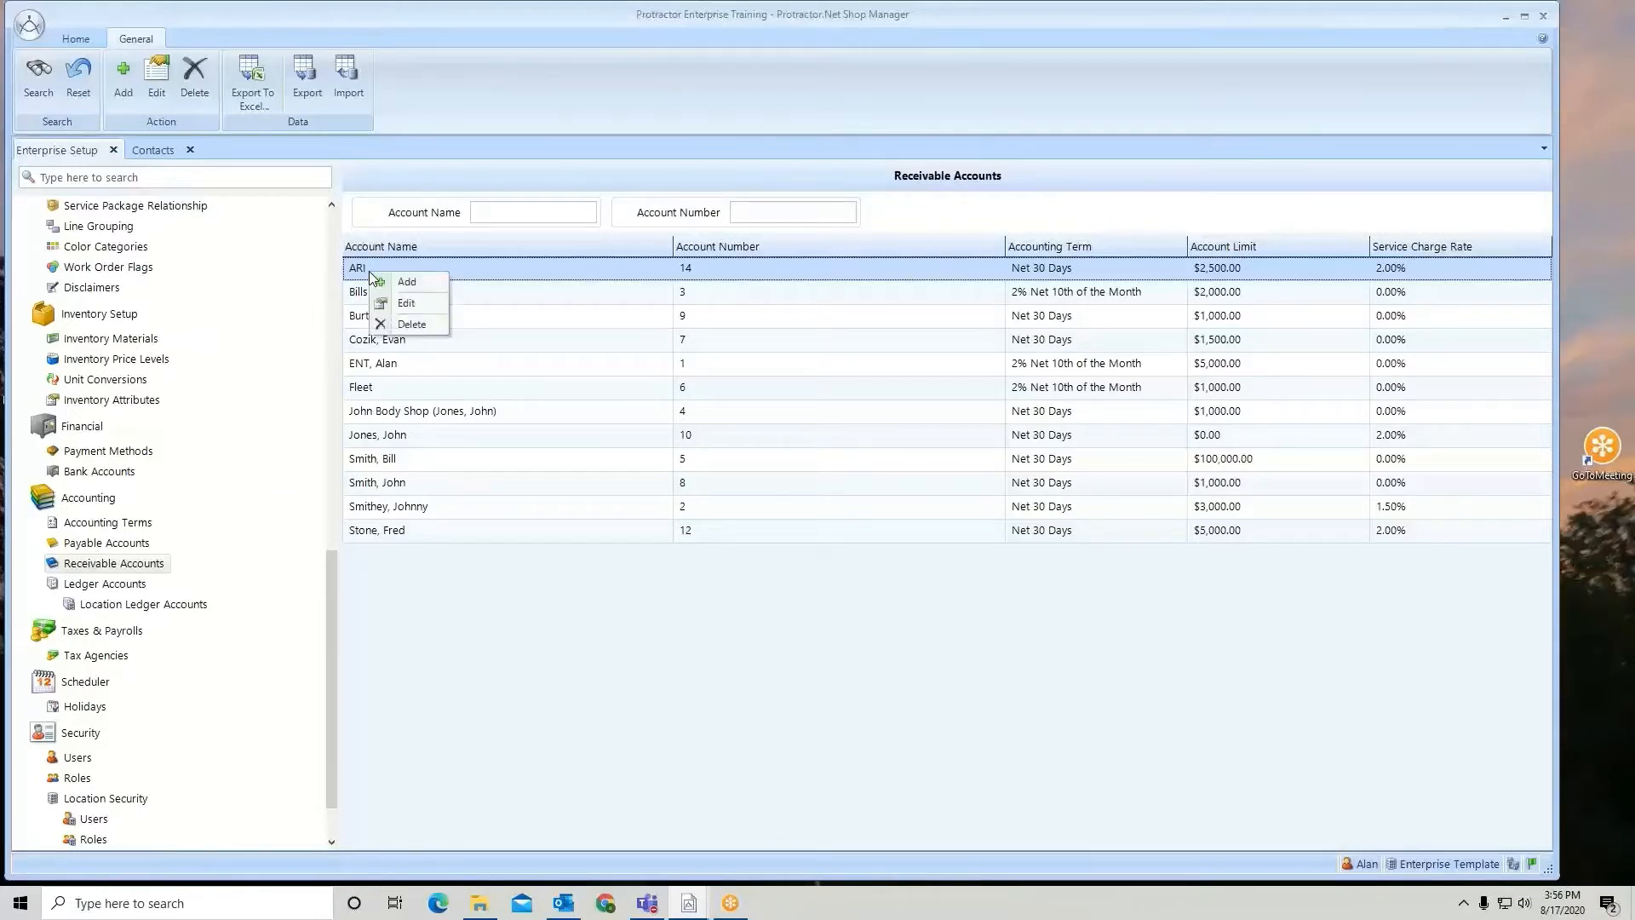
click(414, 303)
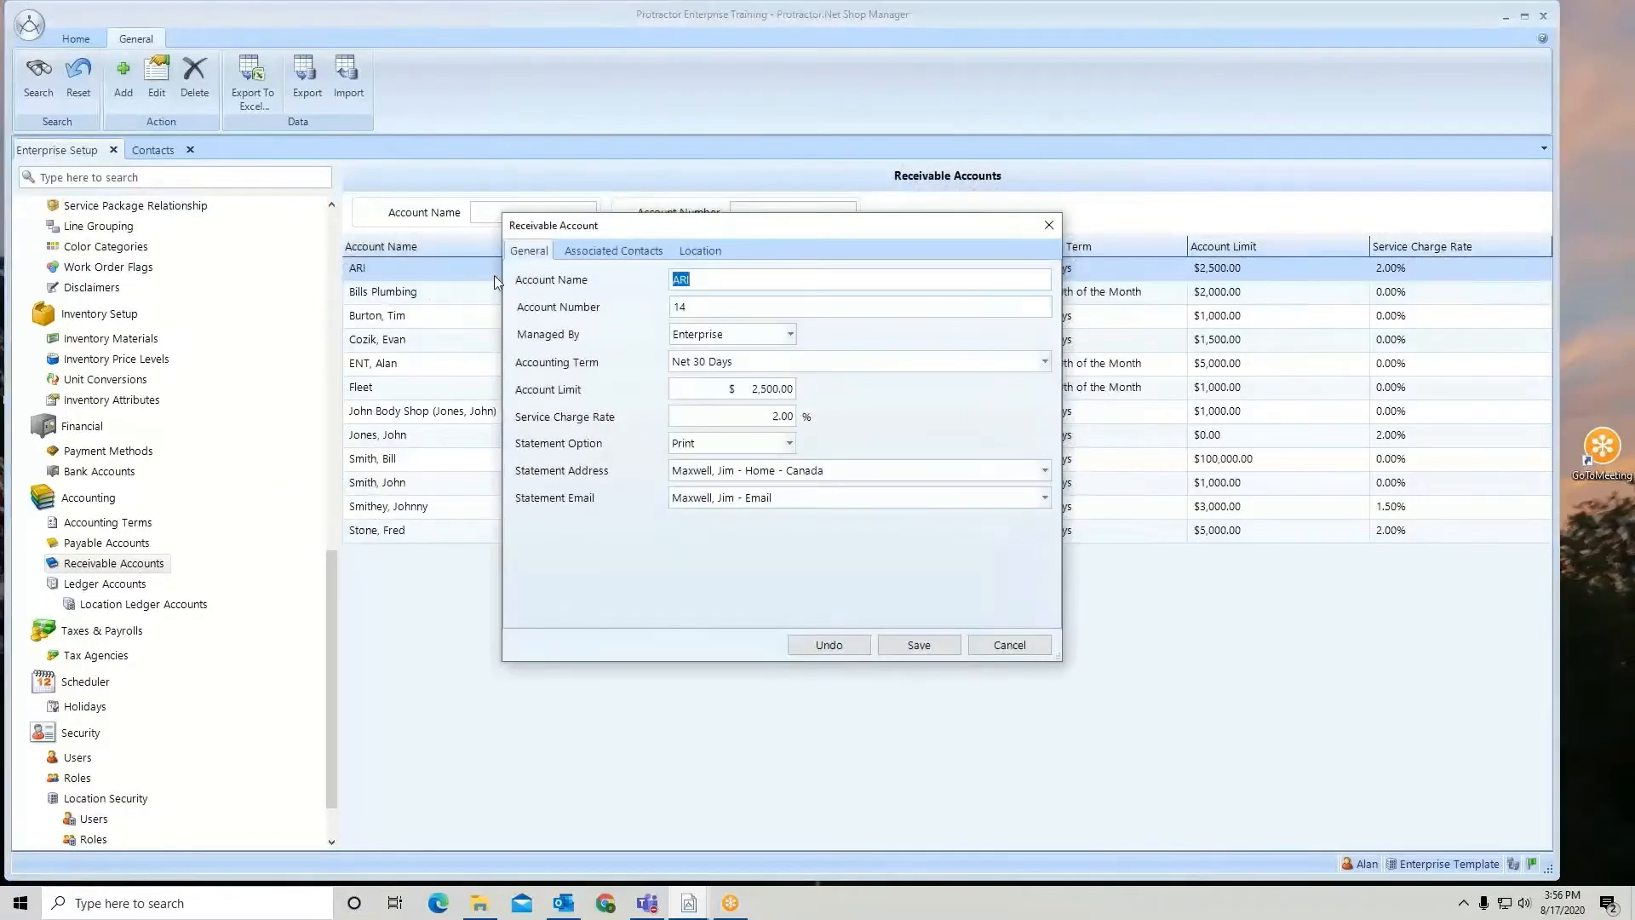
click(610, 248)
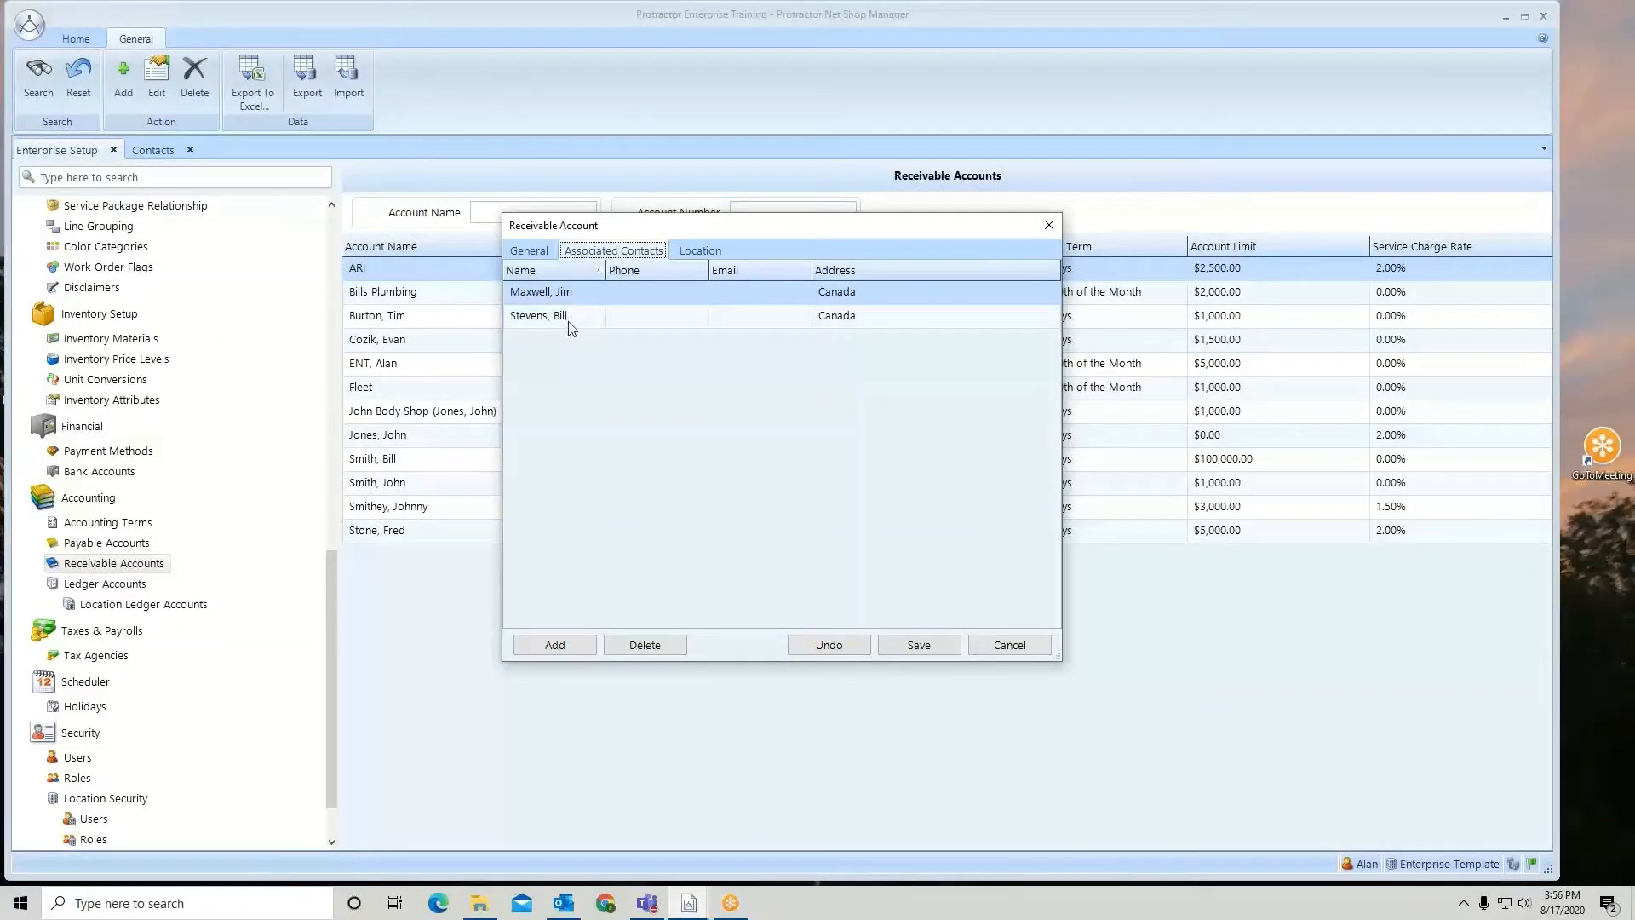
click(699, 253)
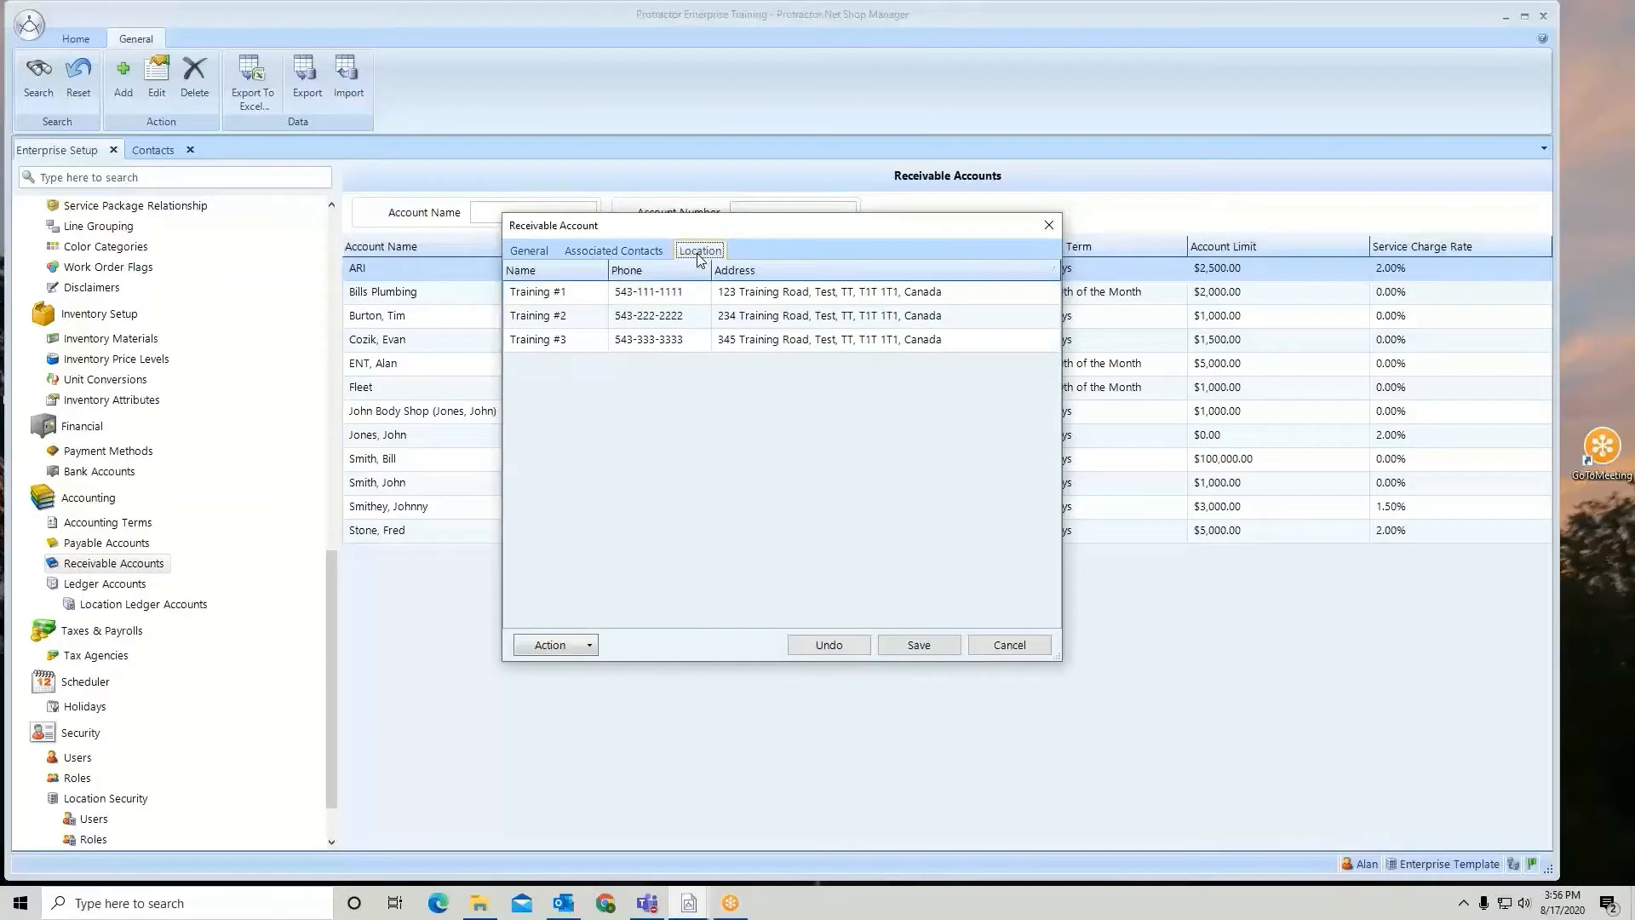
Check the Managed By options in the ARI account's general settings, keep Enterprise, and save the account.
click(530, 254)
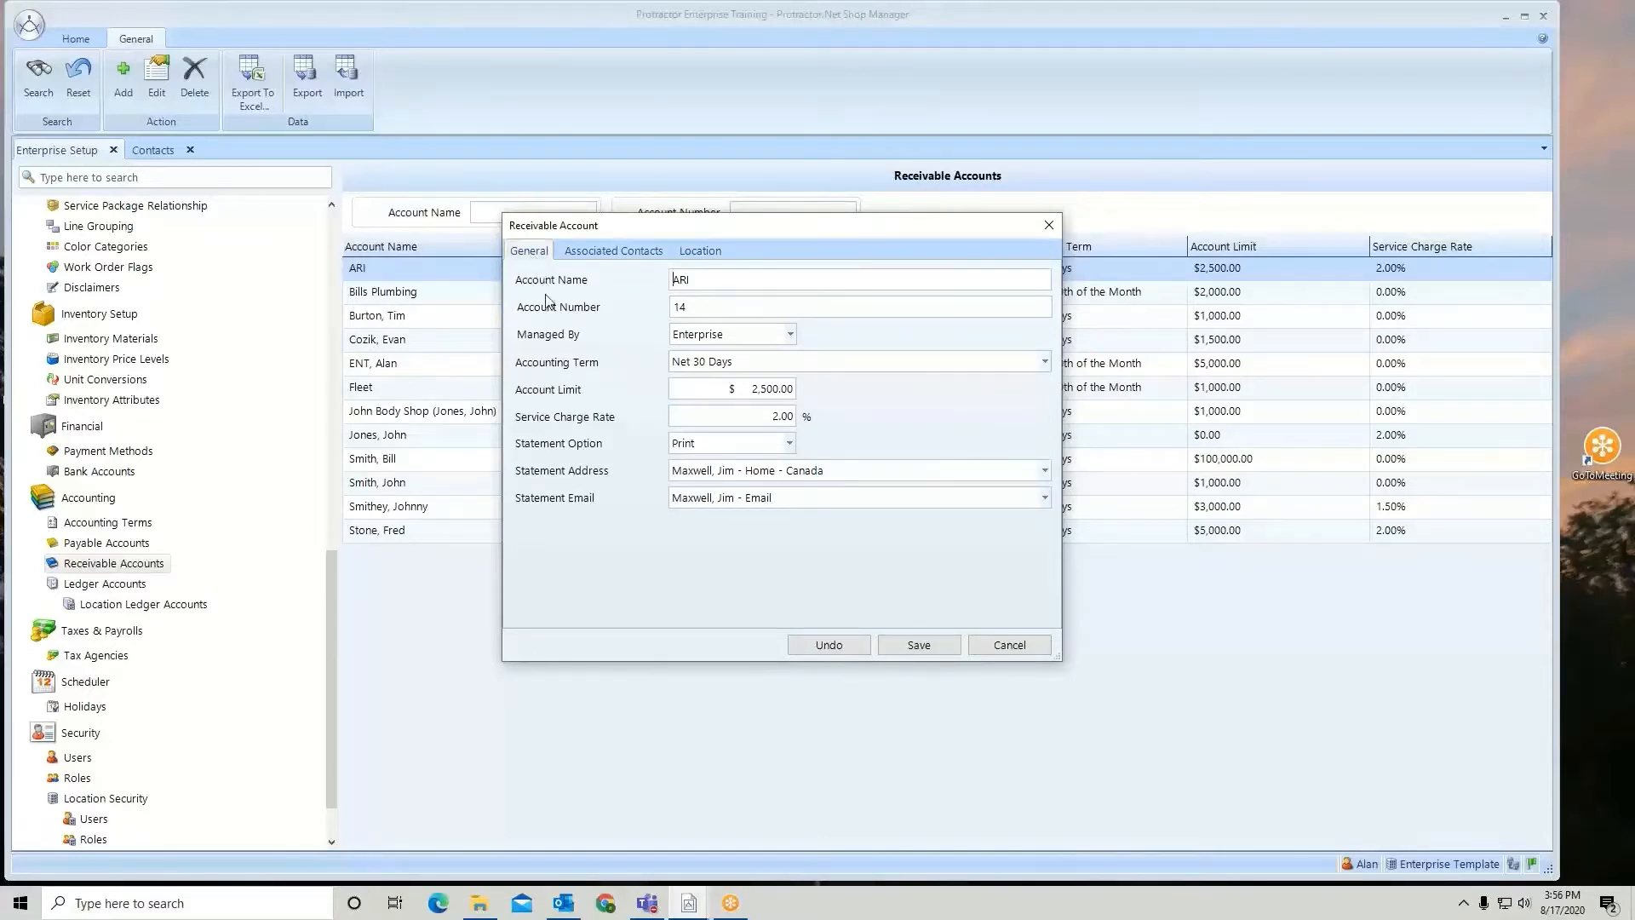
click(790, 333)
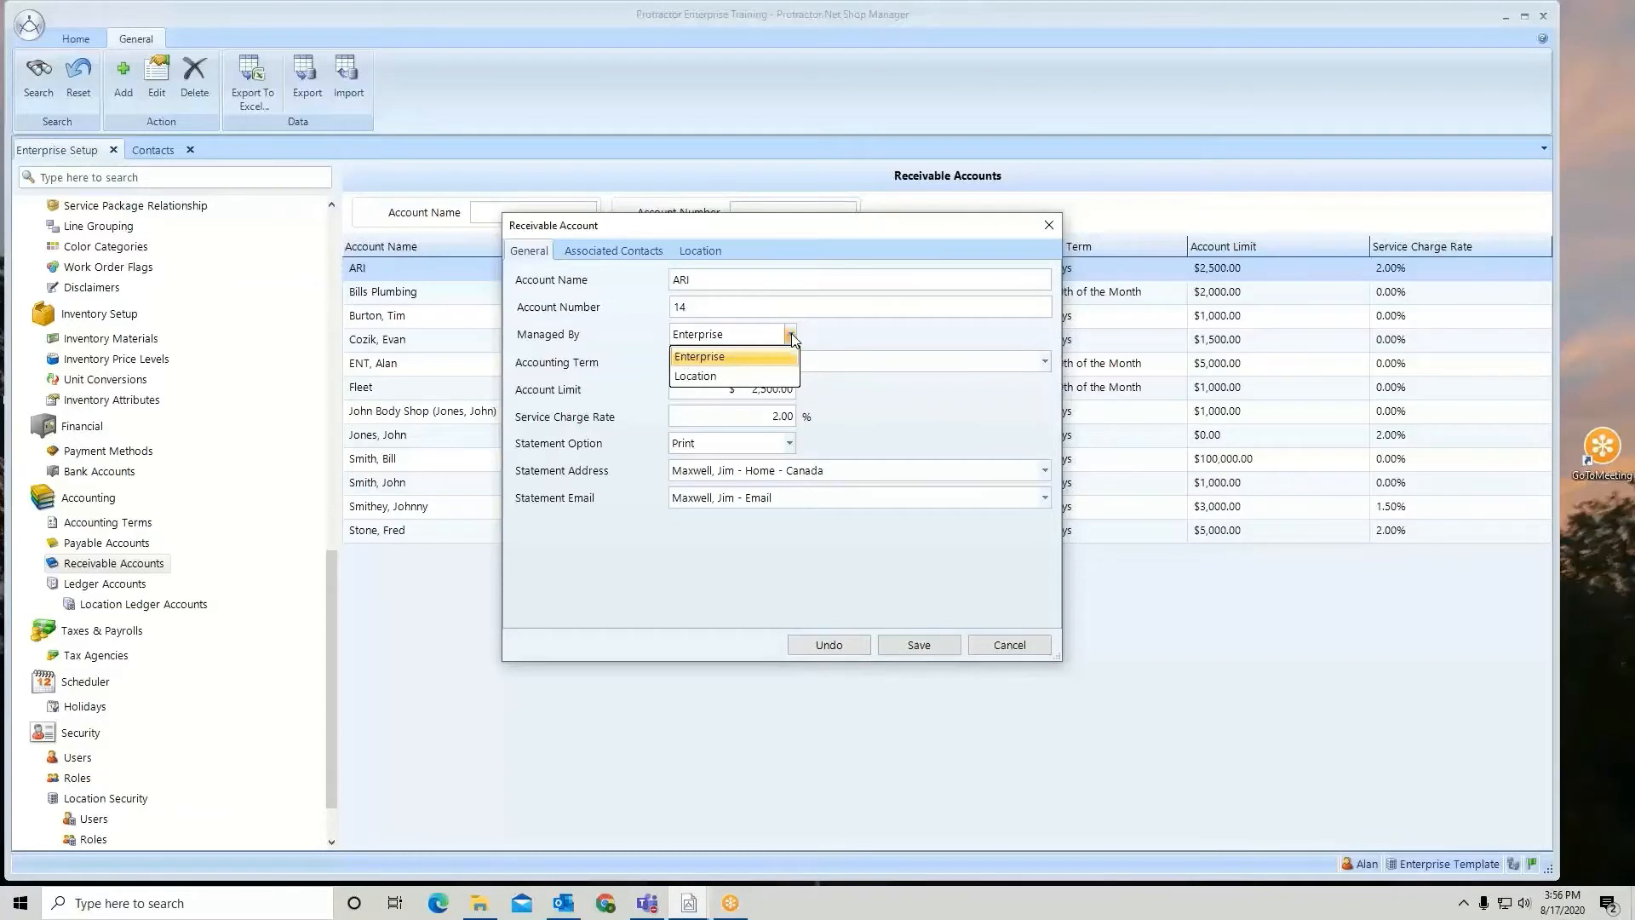
click(603, 320)
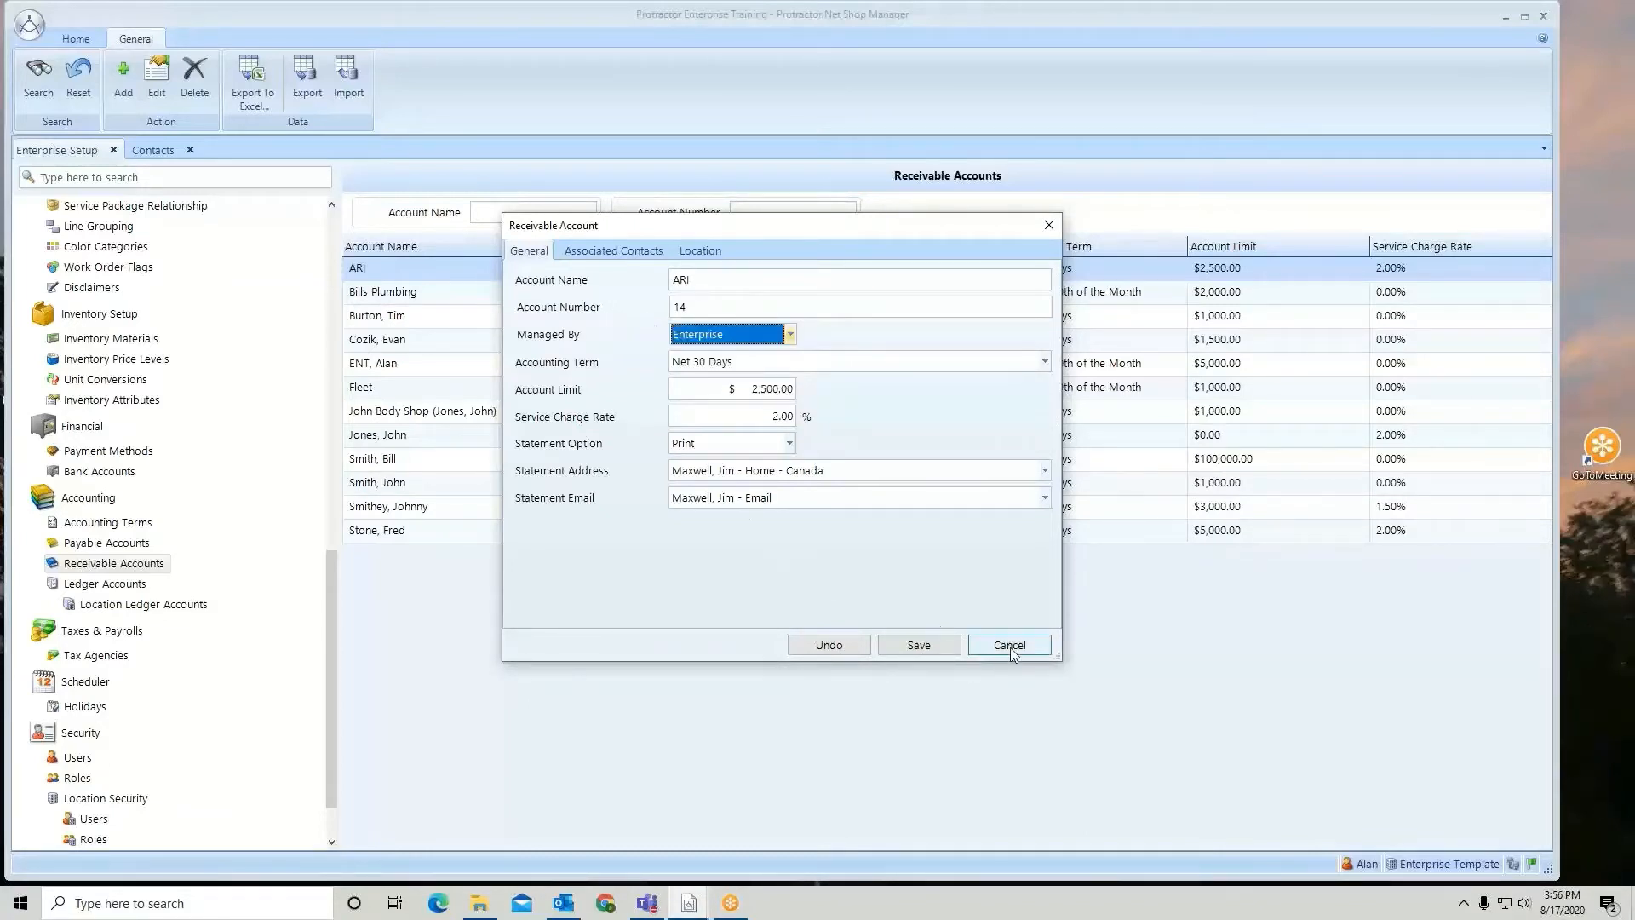
click(919, 645)
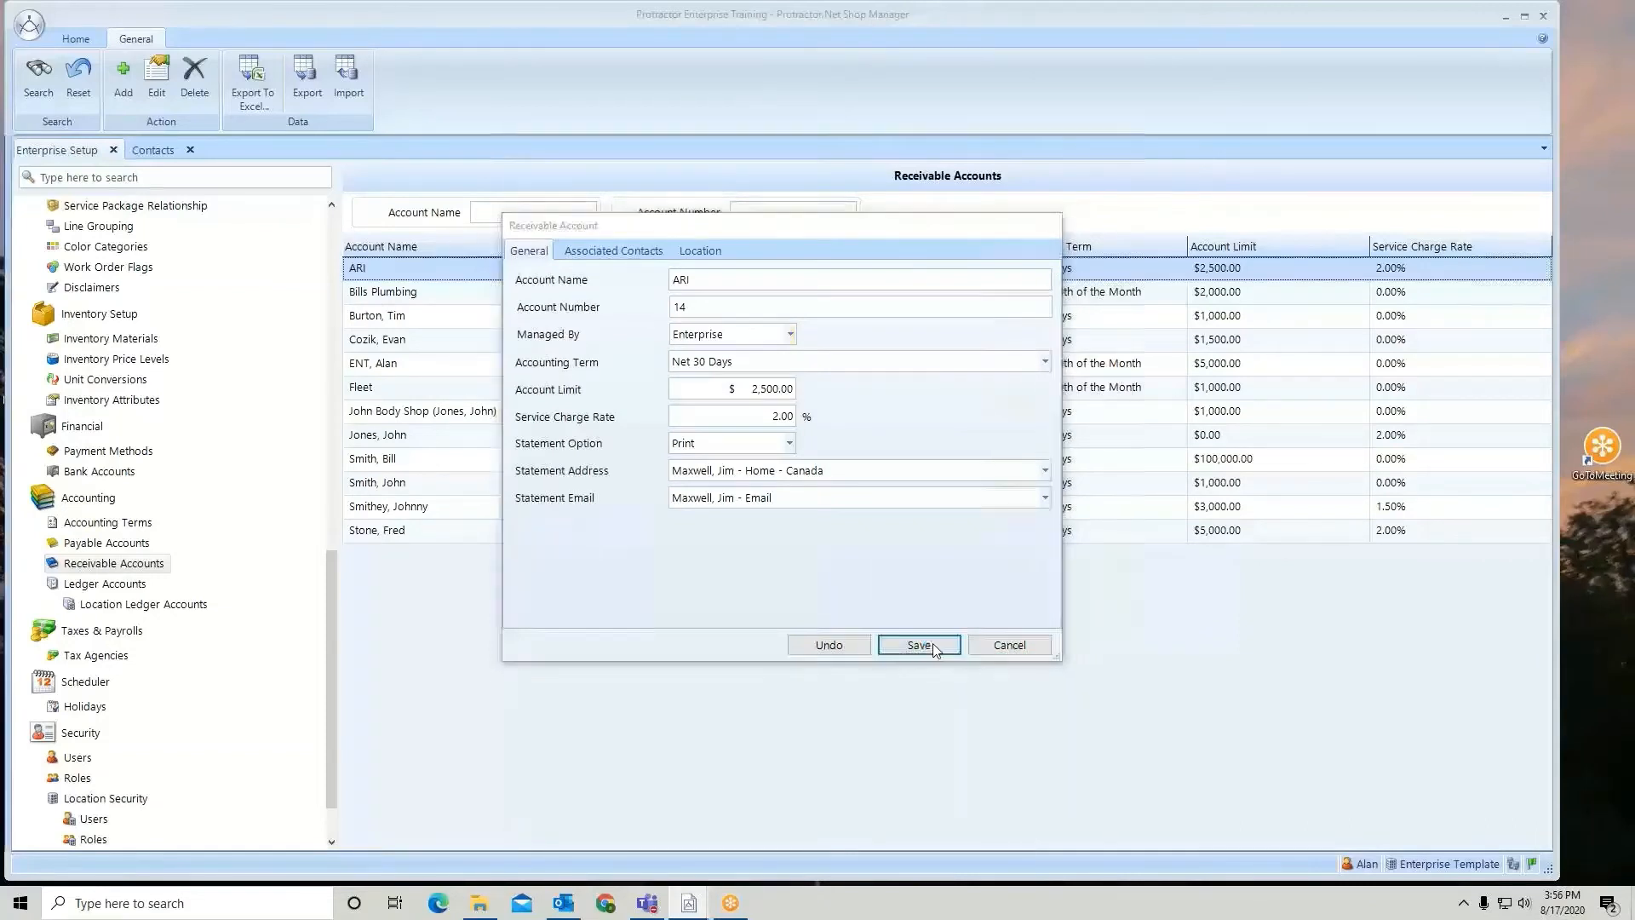